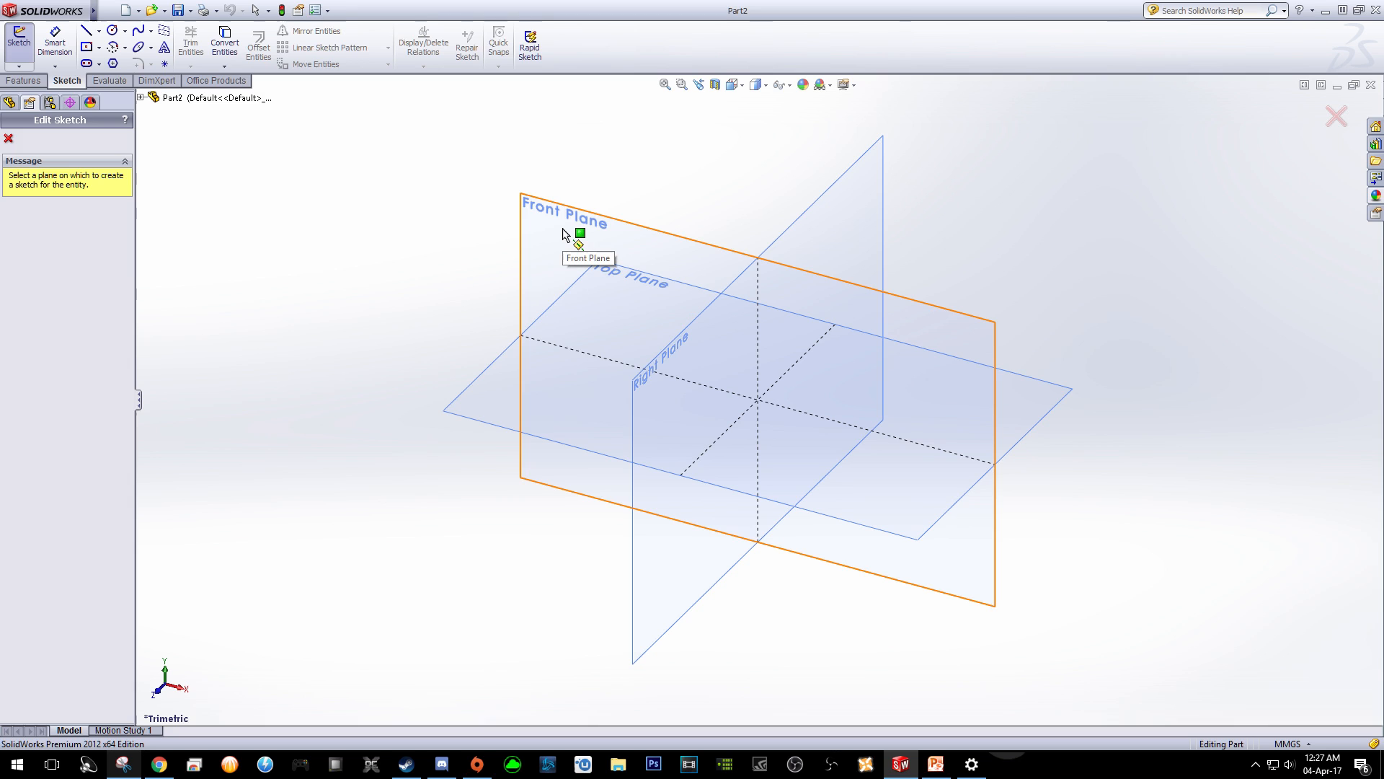
Start a sketch on the Front Plane and draw a horizontal line about 396 mm long through the origin.
click(563, 235)
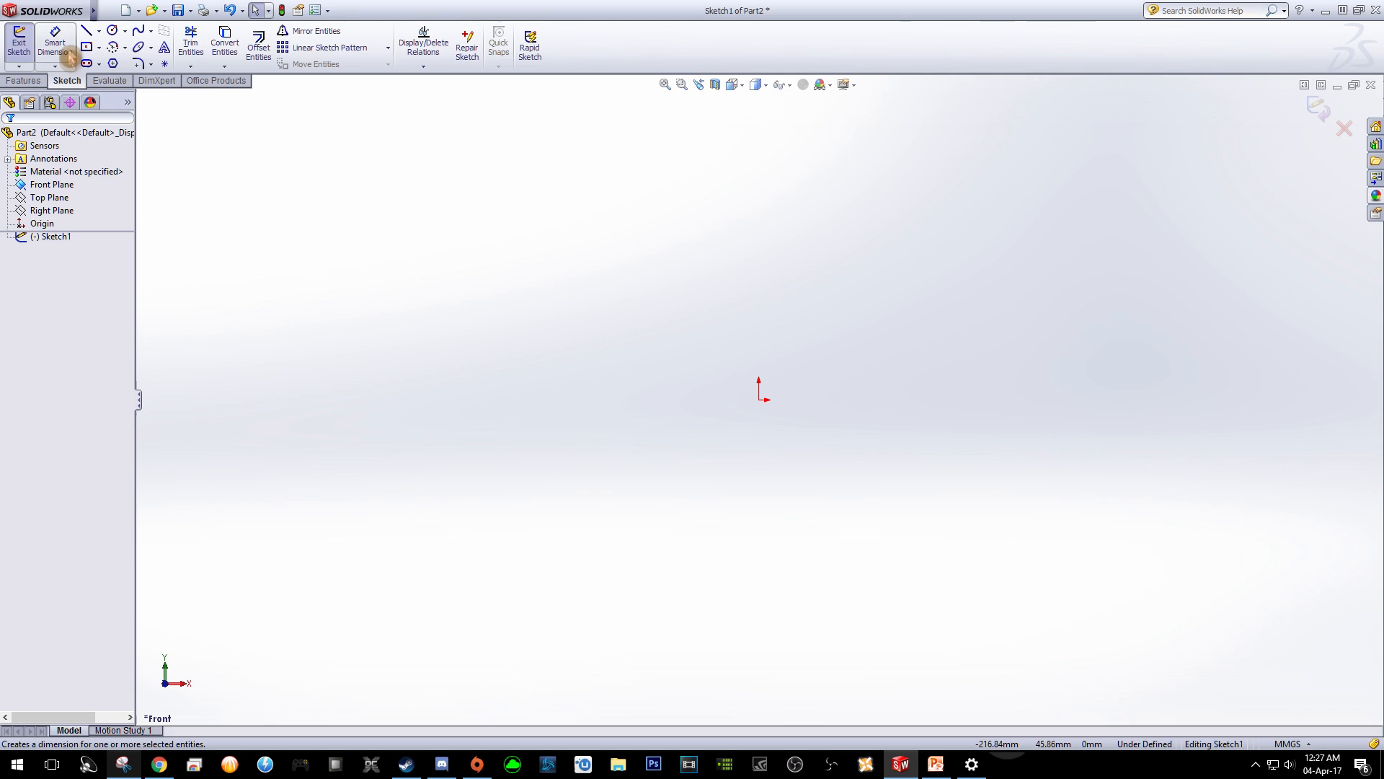
click(99, 33)
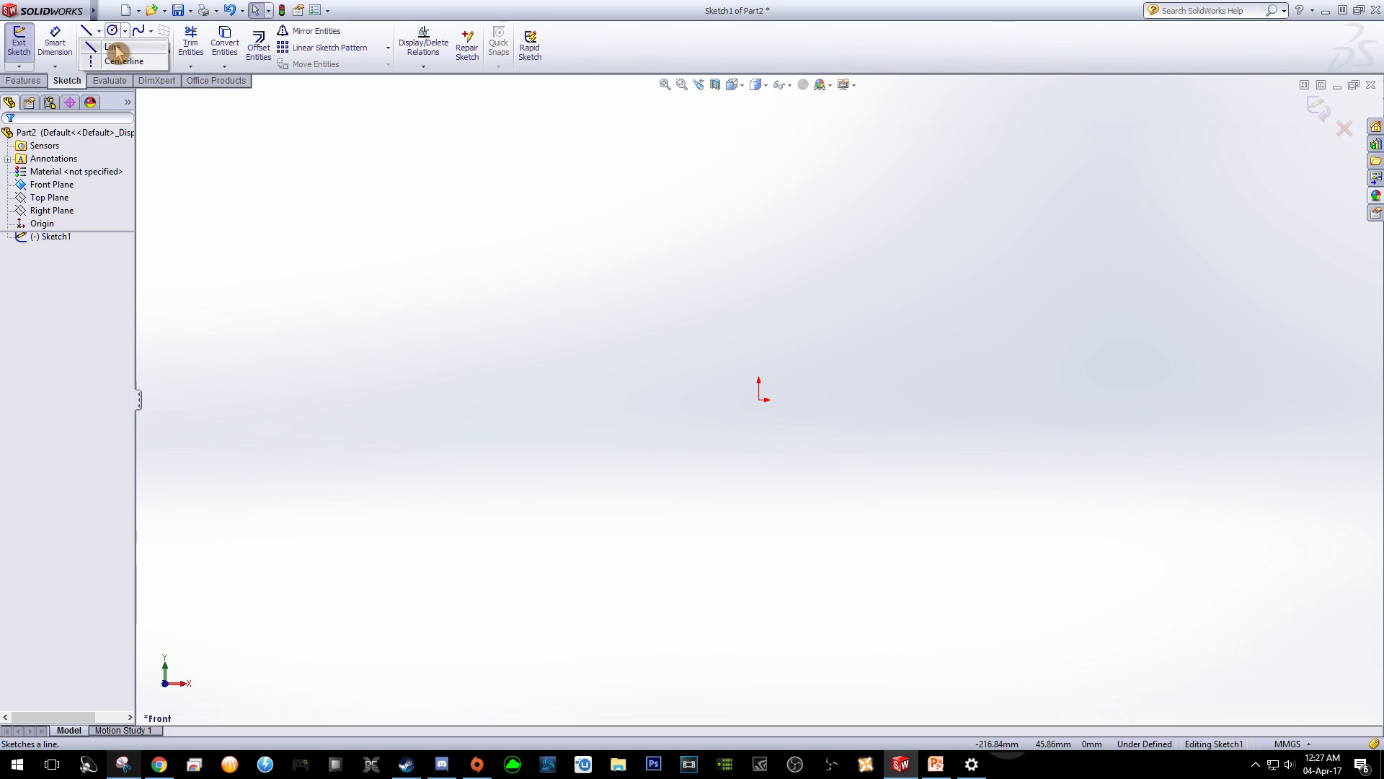
click(114, 48)
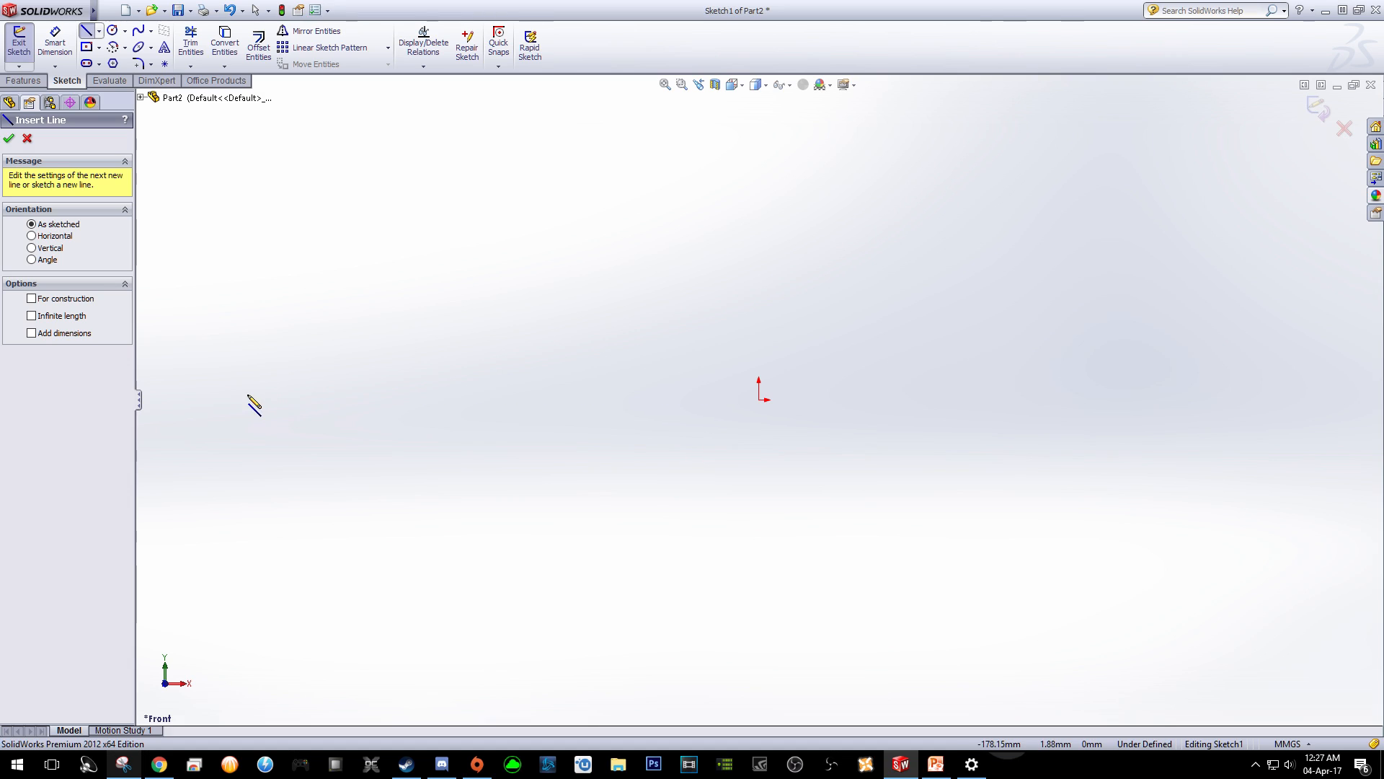
click(100, 32)
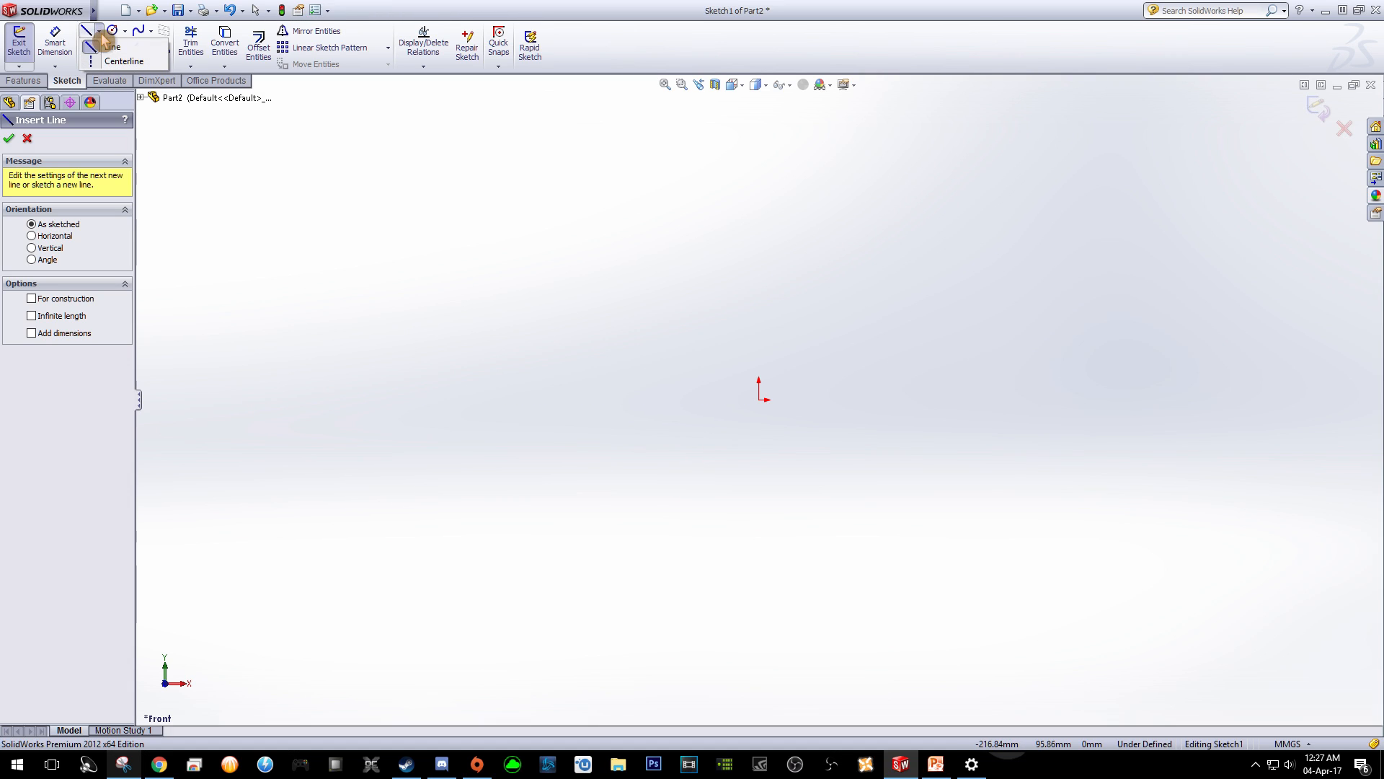
click(114, 47)
click(100, 32)
click(108, 47)
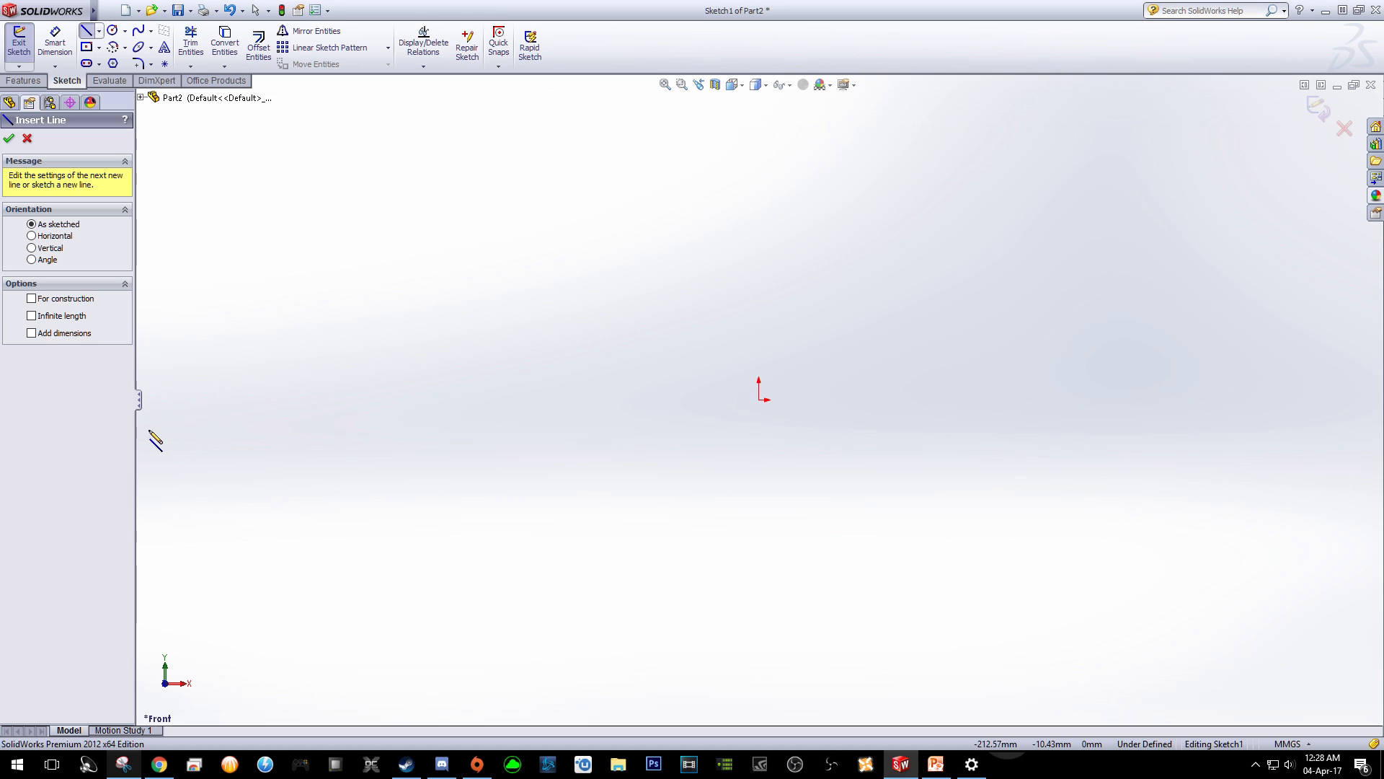
click(190, 400)
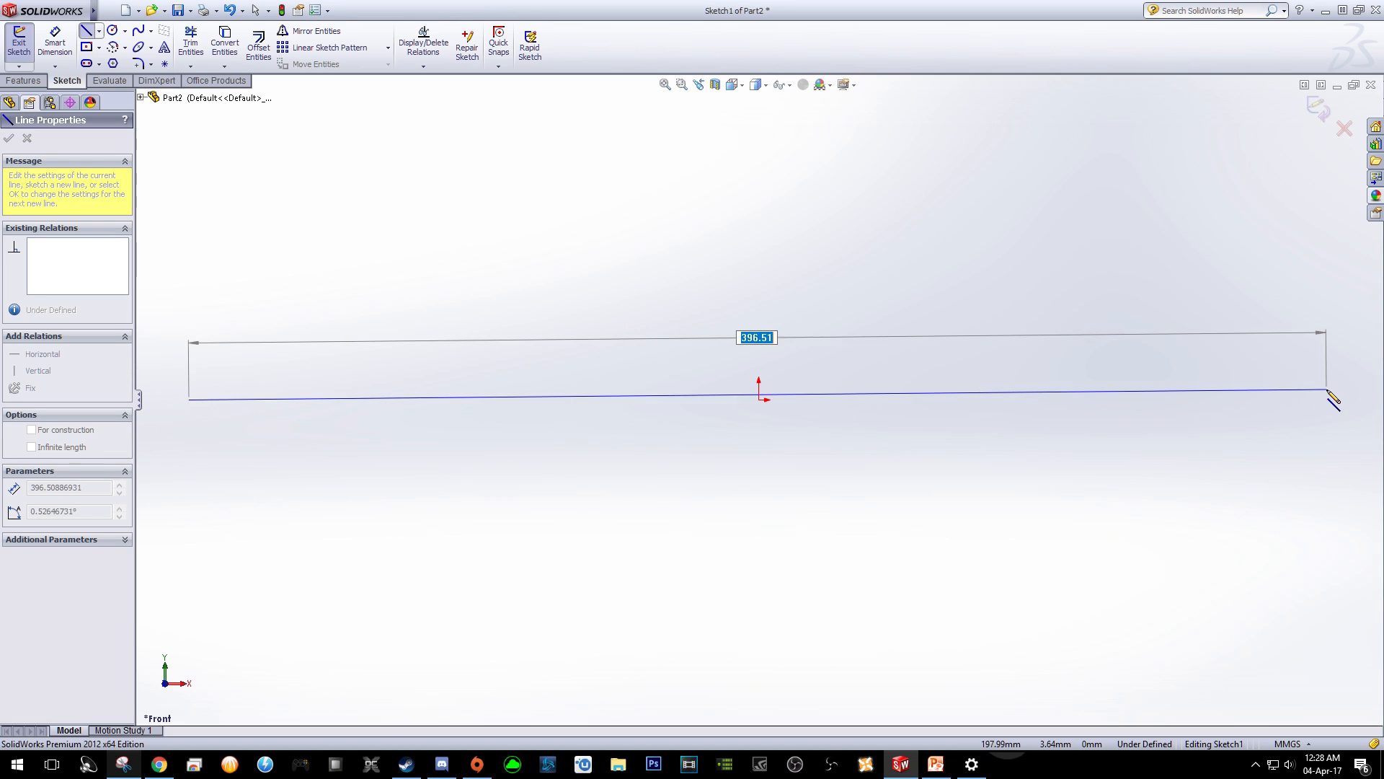
click(1327, 400)
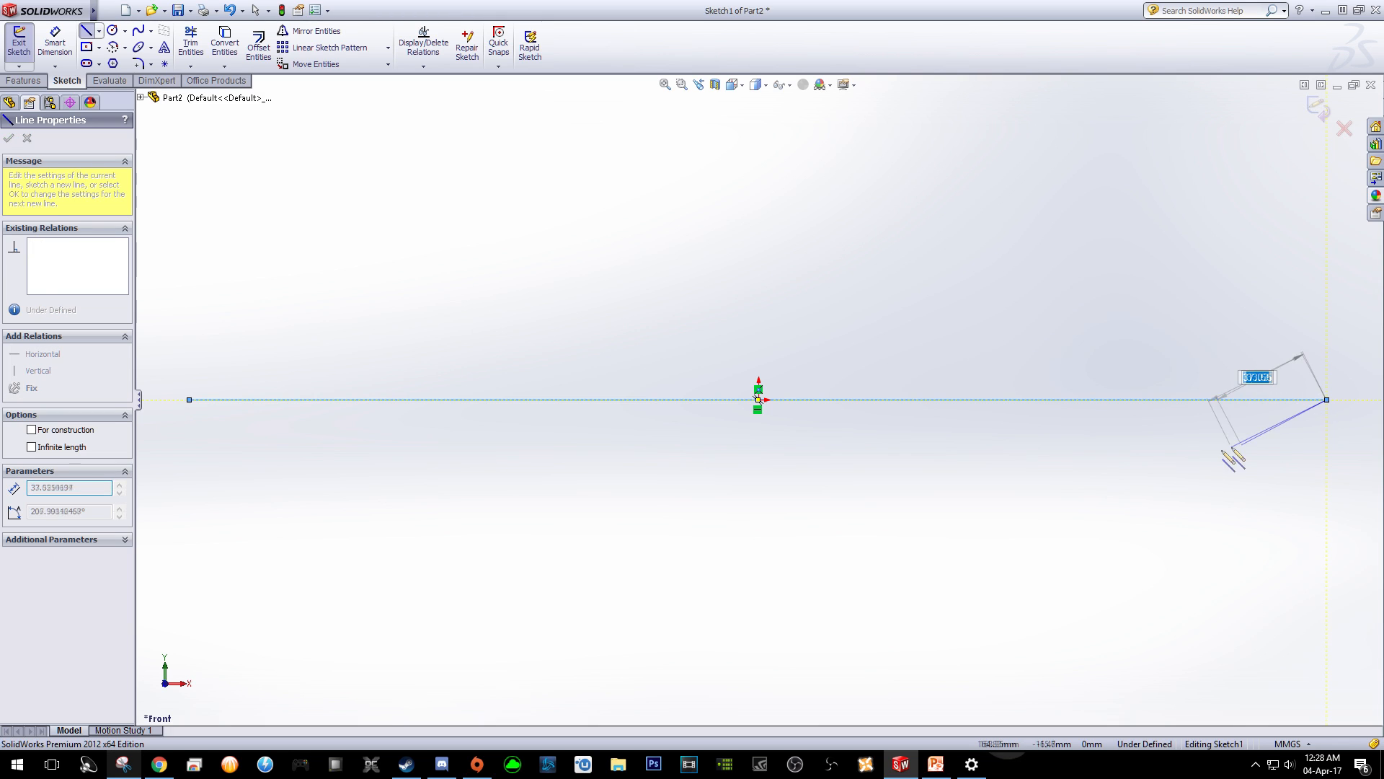
right_click(1202, 456)
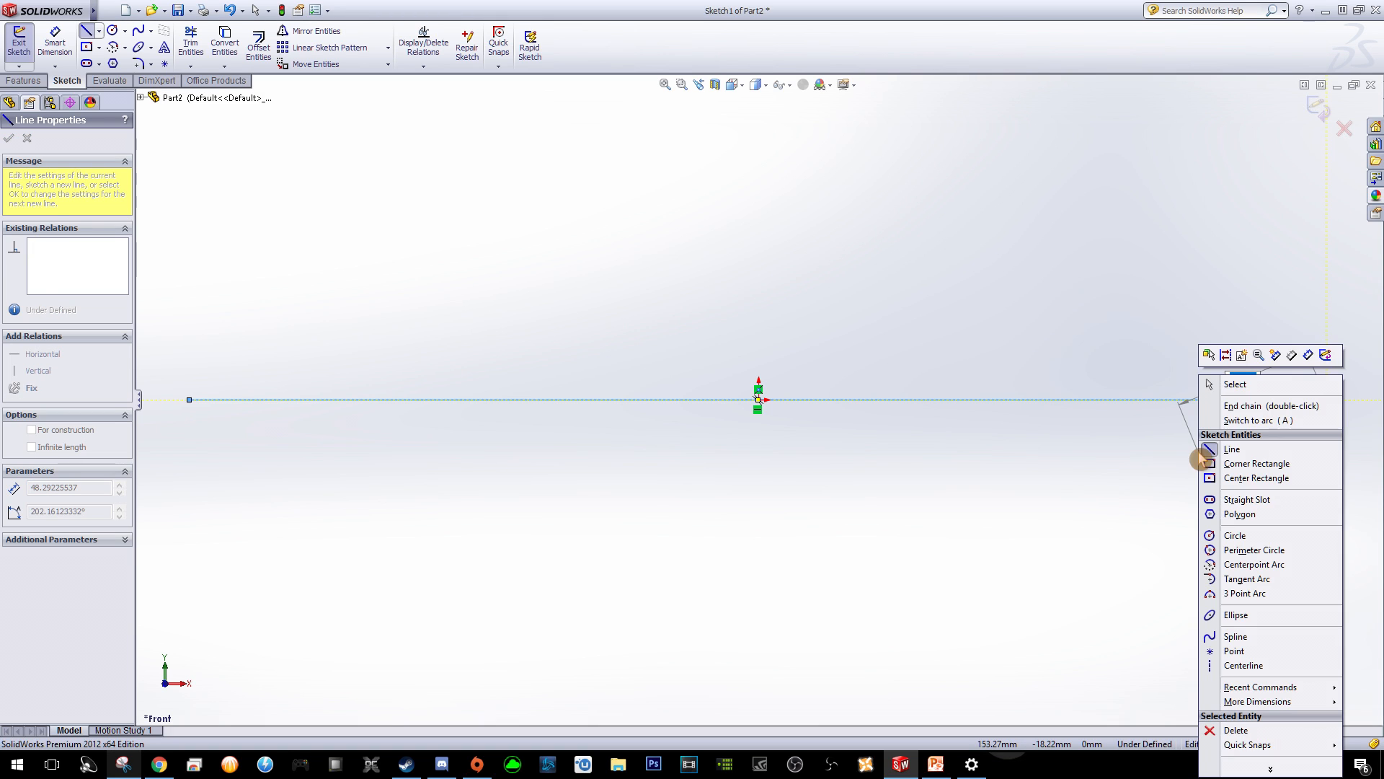
click(1257, 391)
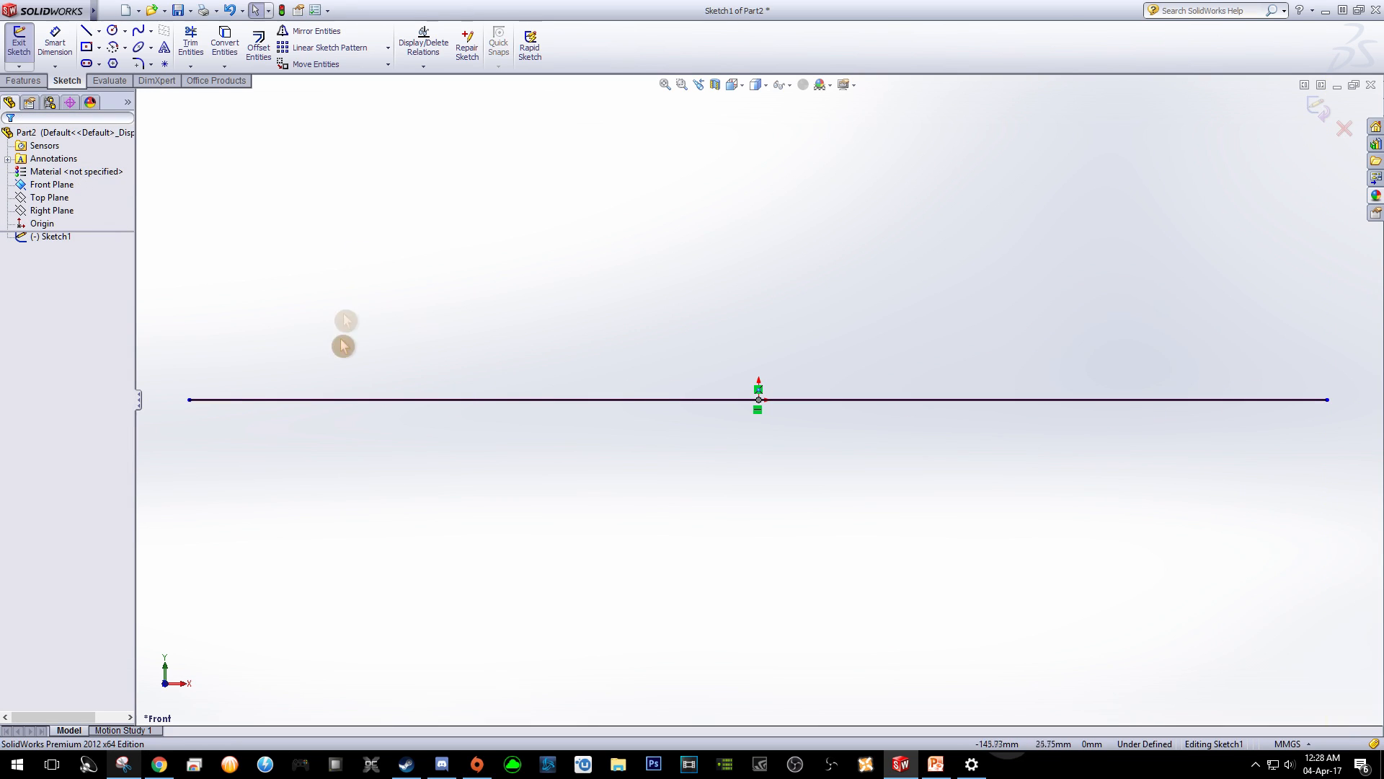
Add a Midpoint relation between the horizontal line and the origin.
click(352, 399)
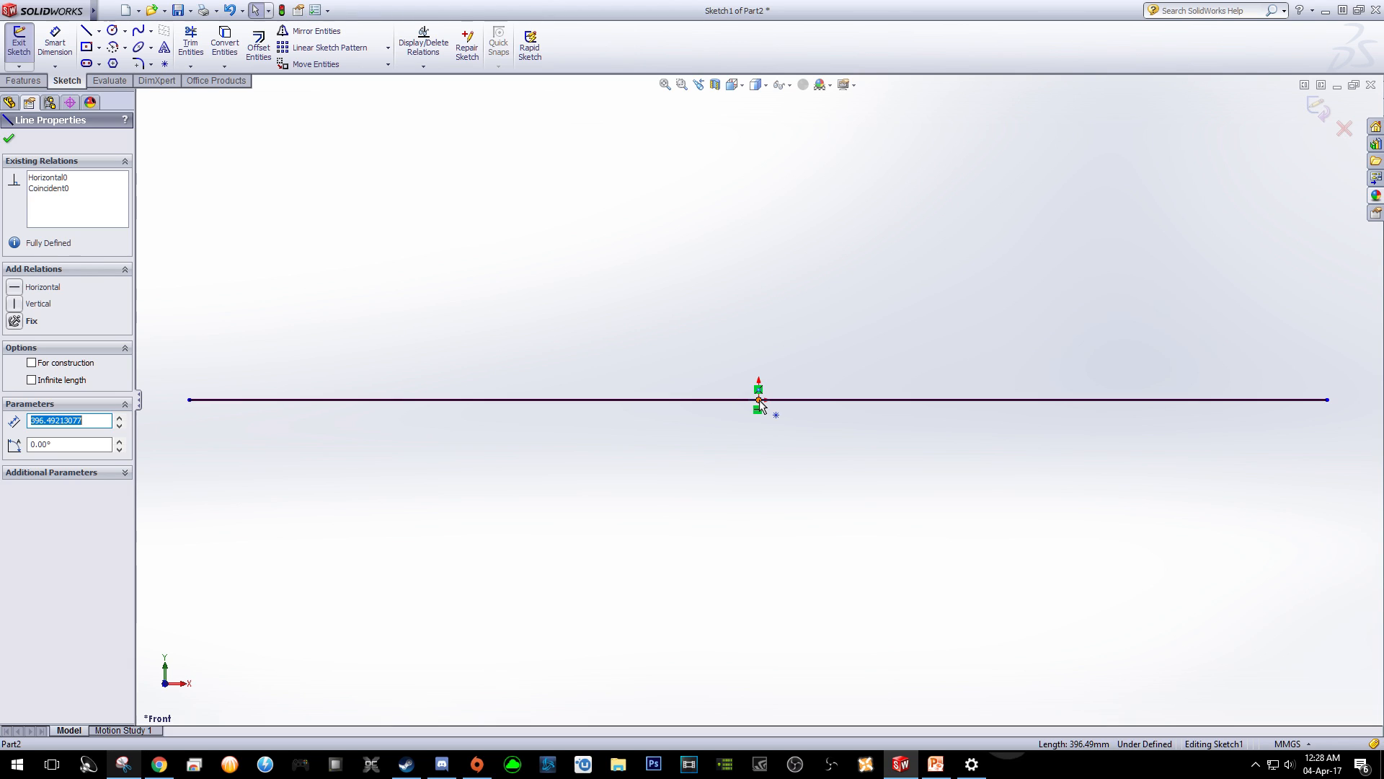
ctrl+click(760, 401)
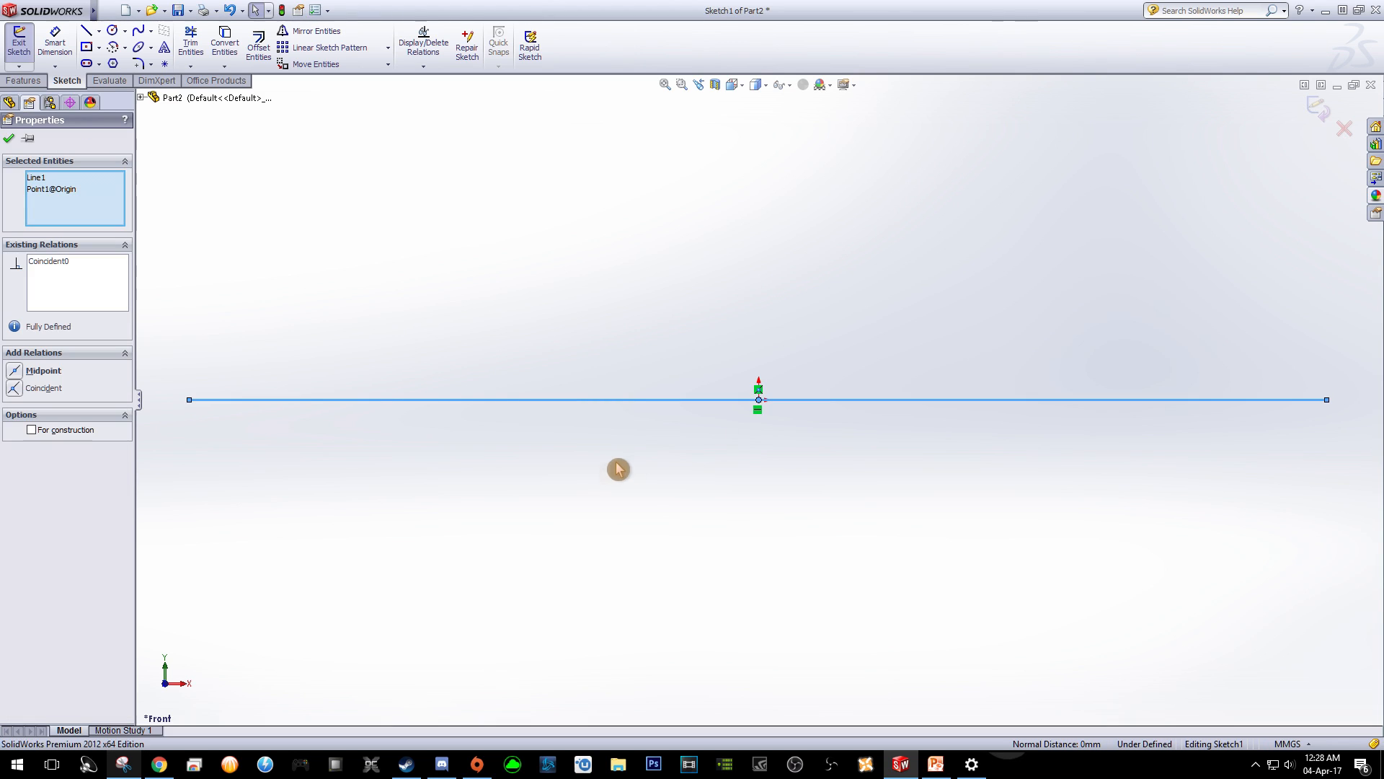
click(21, 372)
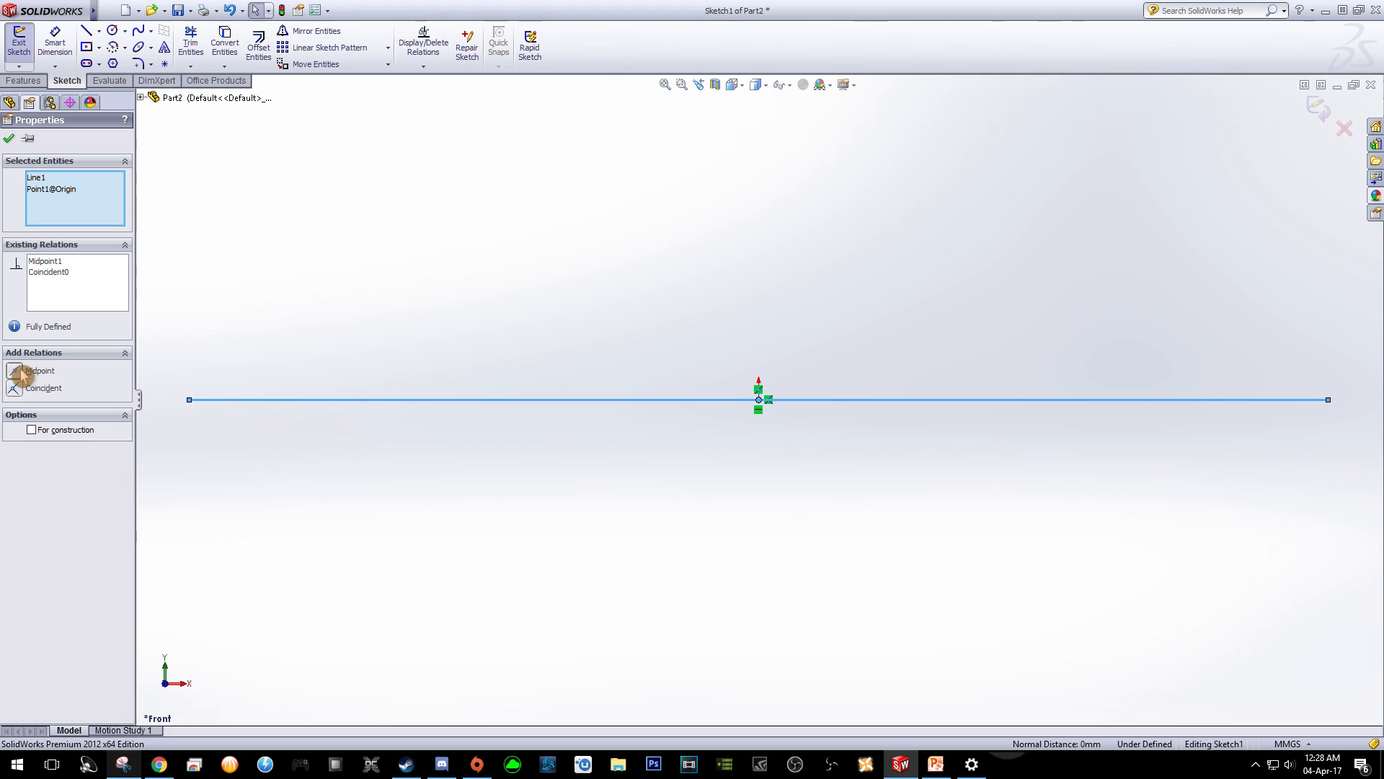
click(10, 139)
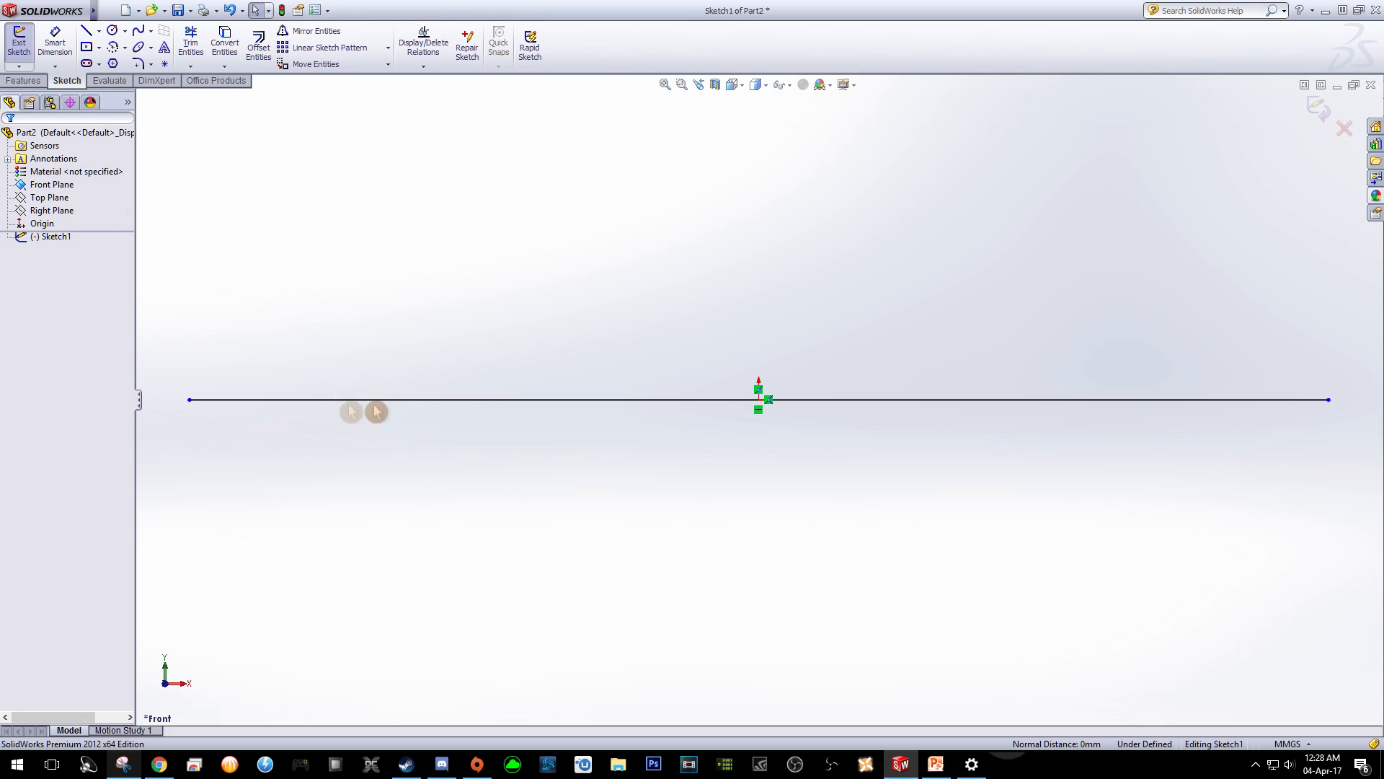
Set the horizontal line's length to 208 mm.
click(256, 399)
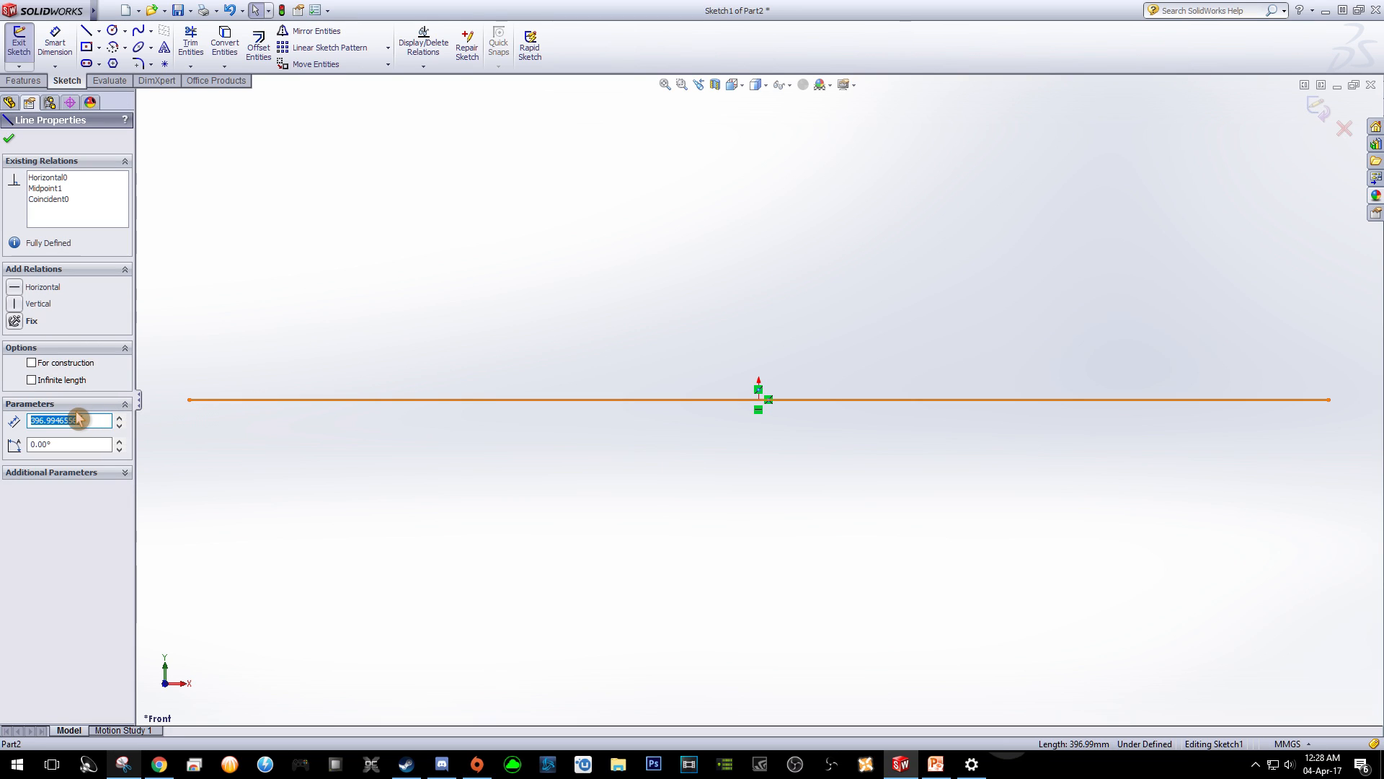
text(208)
key(Return)
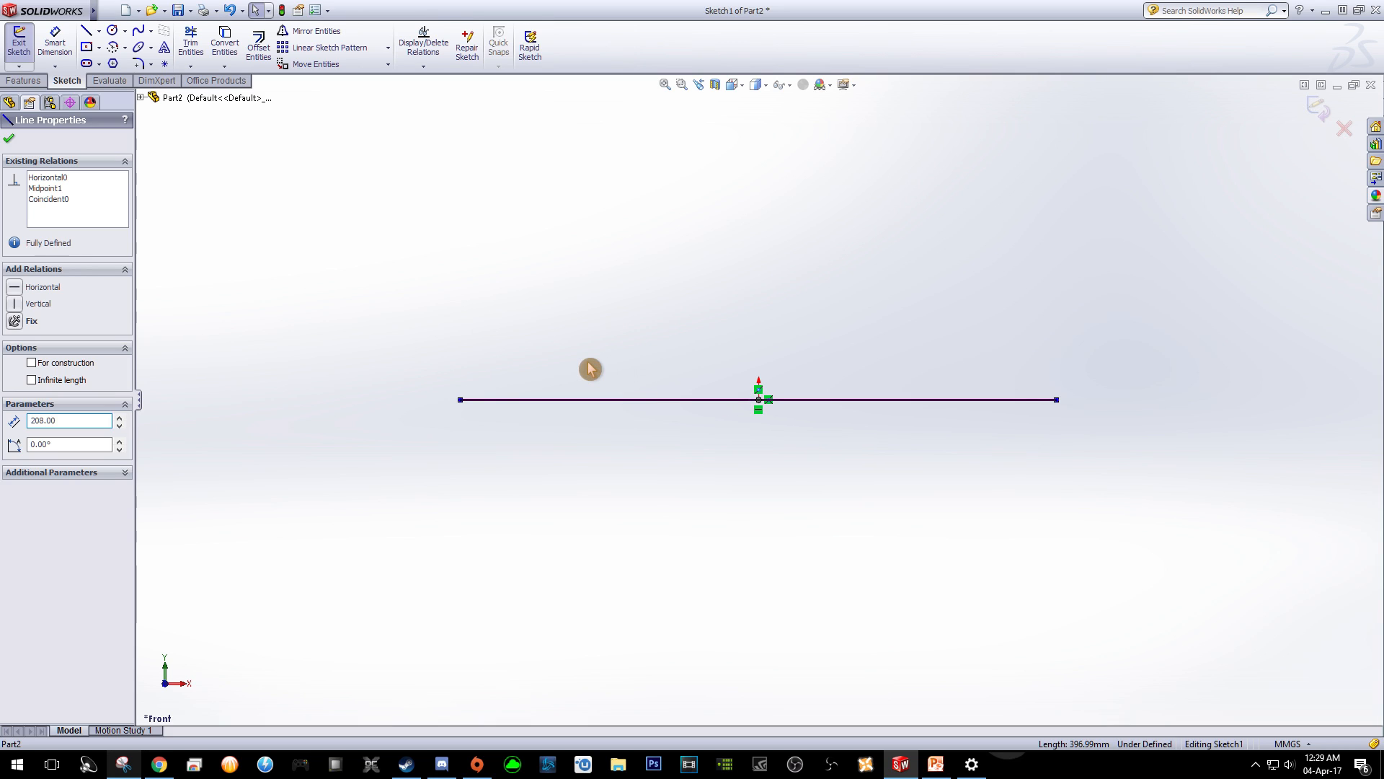
click(769, 398)
click(763, 408)
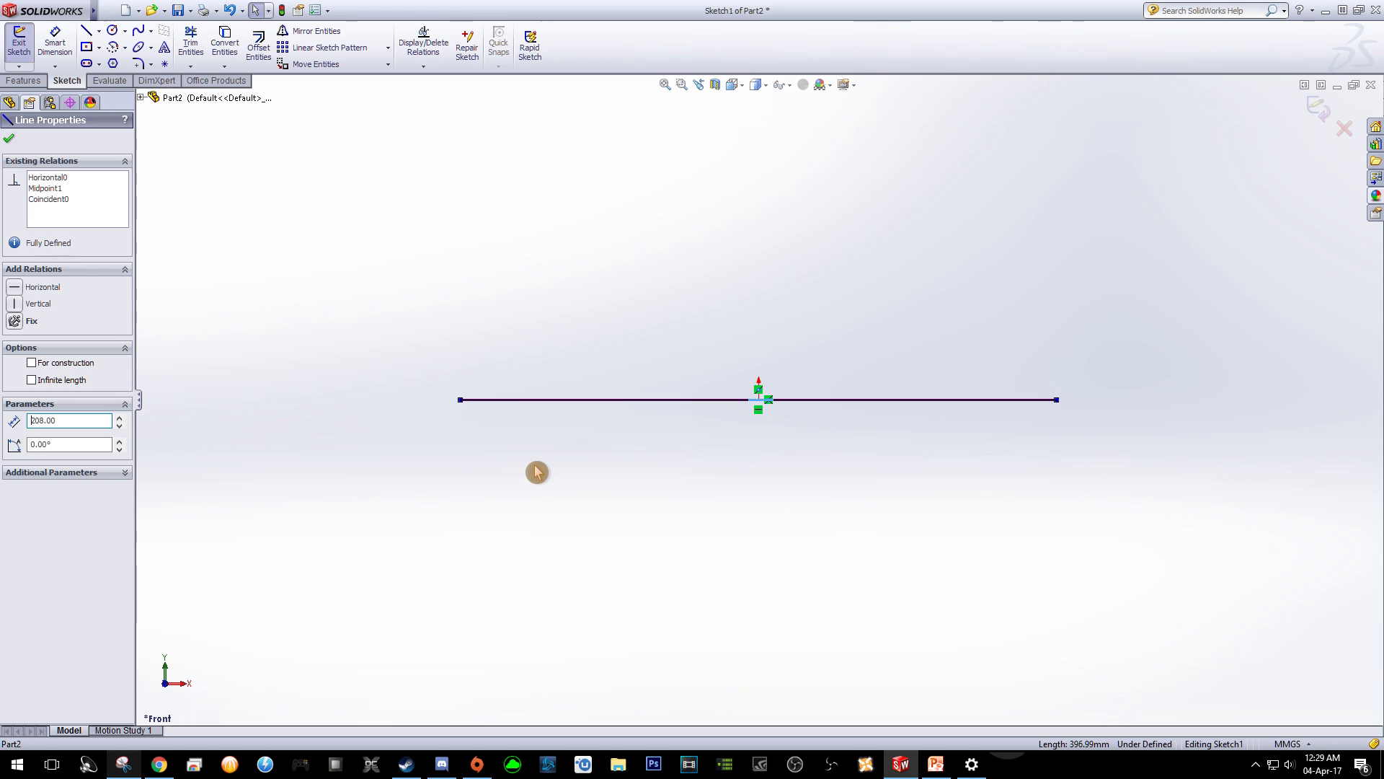
click(10, 140)
Draw a second horizontal line about 208 mm long, about 22 mm above the base line and aligned with its ends.
click(86, 31)
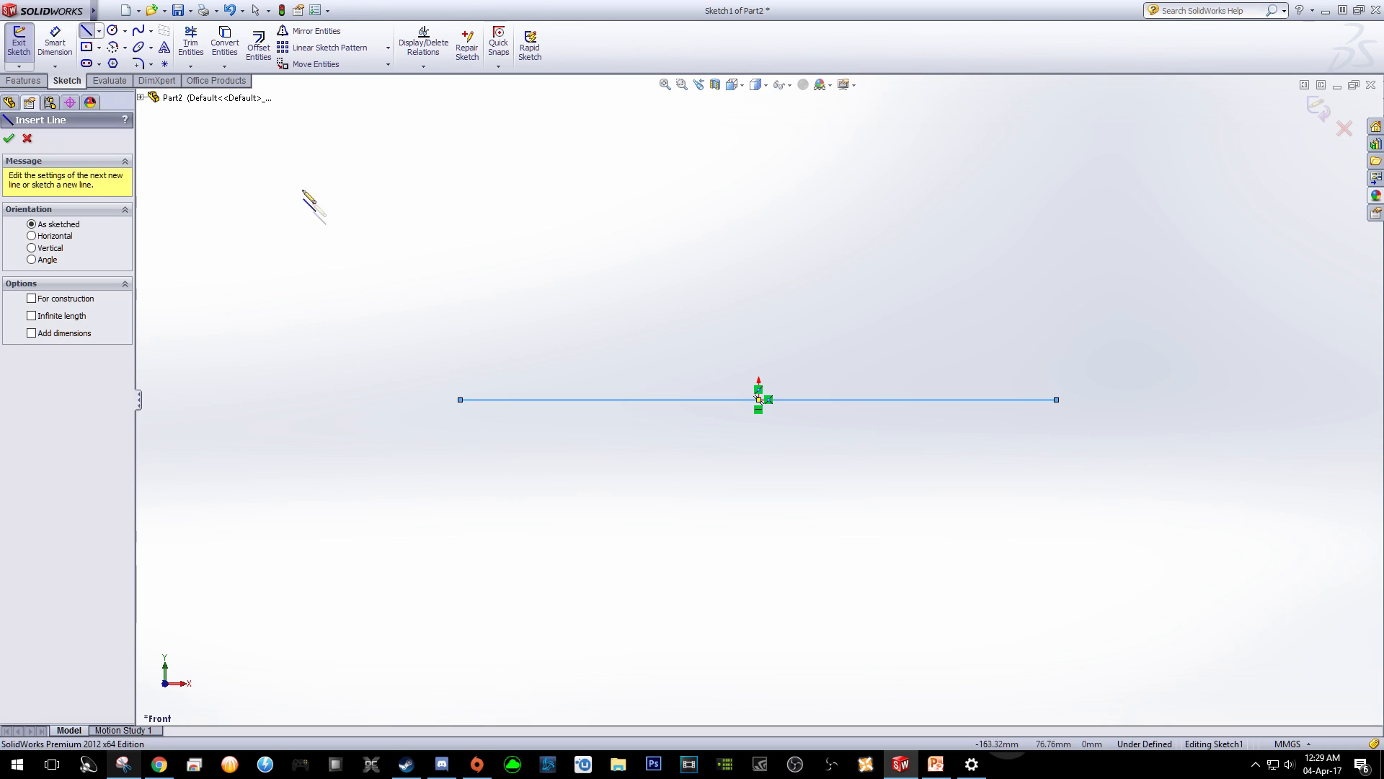
click(461, 336)
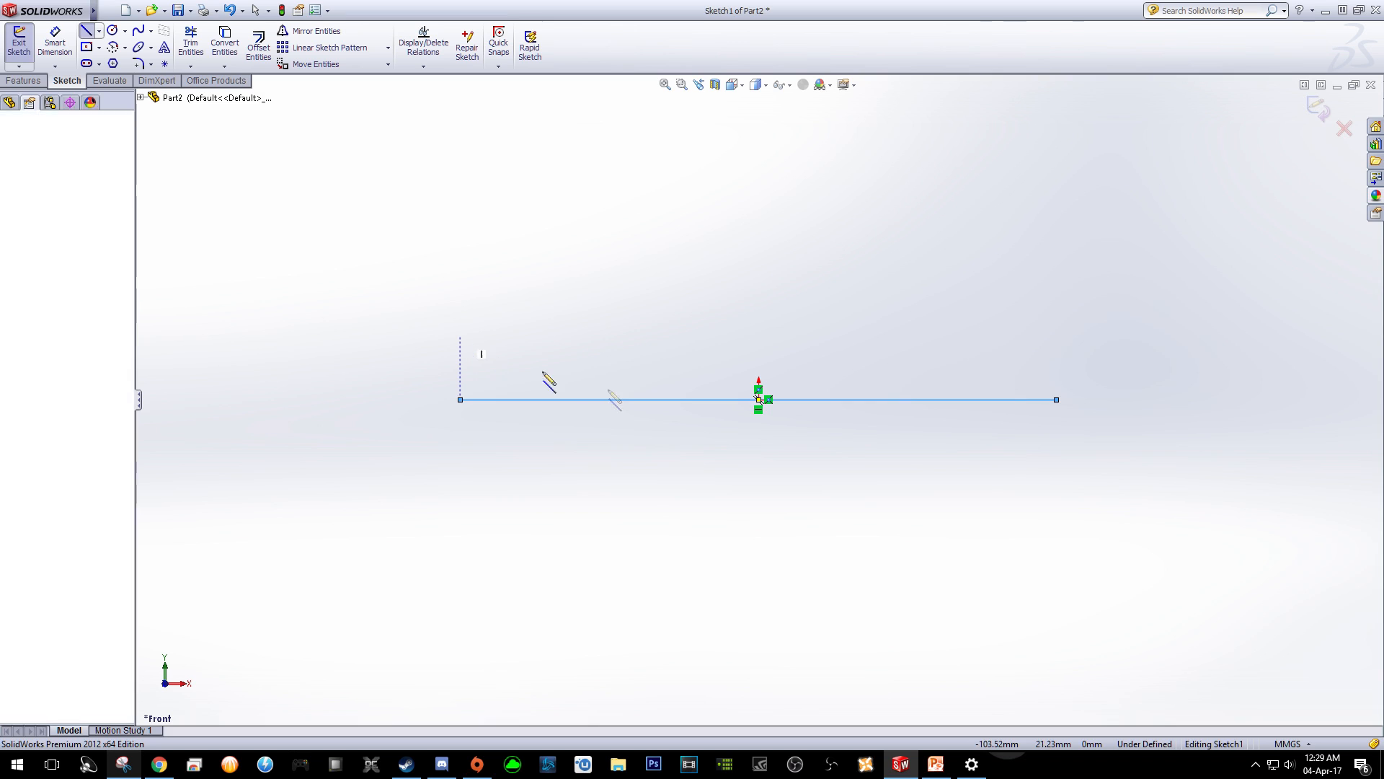
click(1059, 336)
right_click(1042, 270)
click(1057, 274)
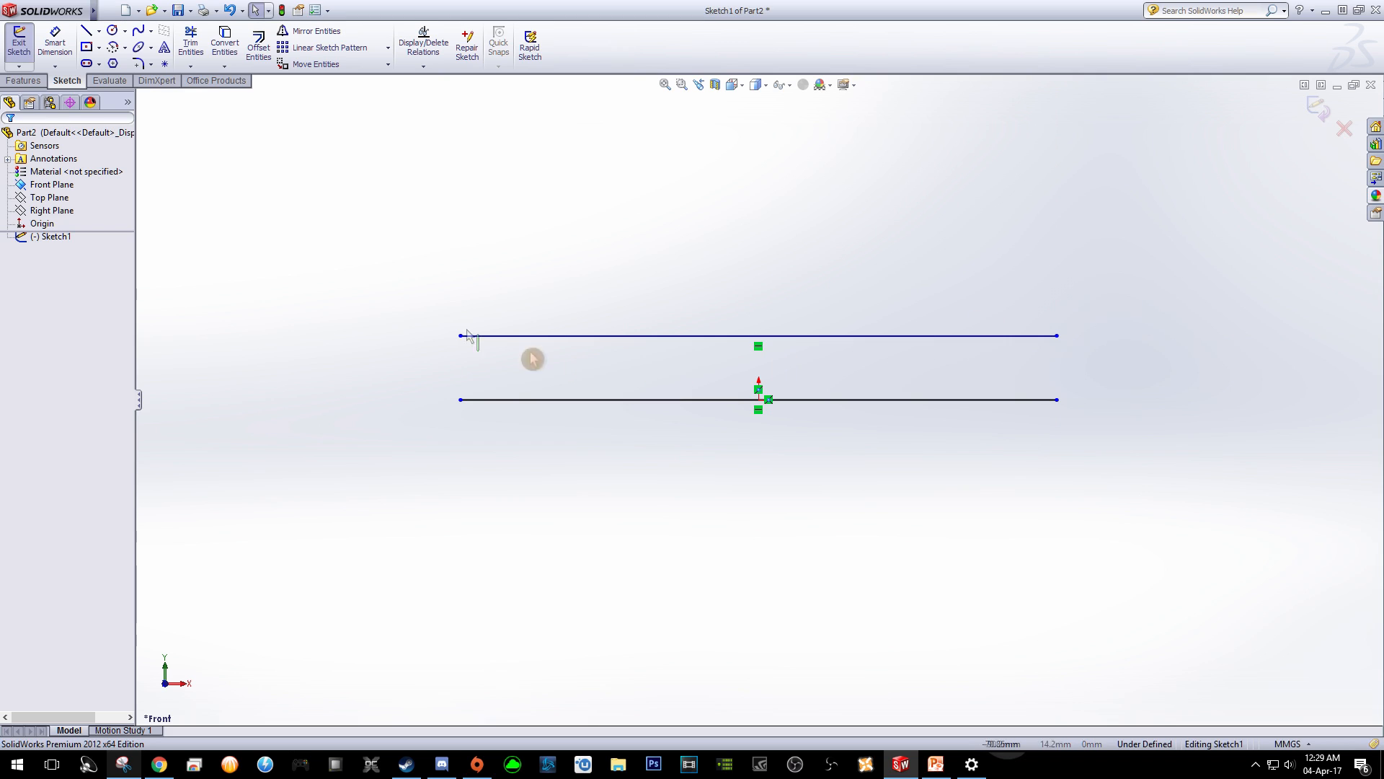
Draw a line from the base line's left end up to the upper line, sloping inward at about 57° to the base.
click(86, 30)
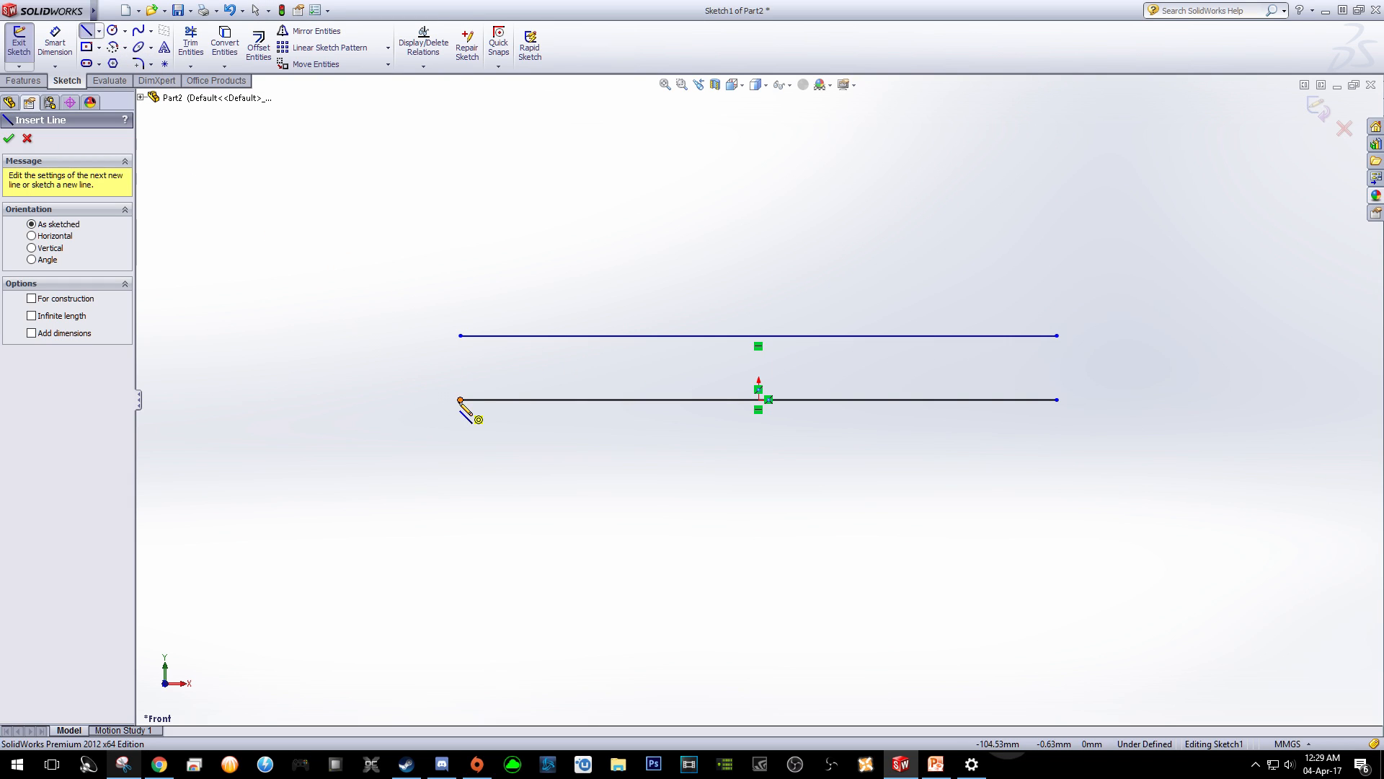
click(461, 399)
click(502, 336)
right_click(512, 351)
click(519, 355)
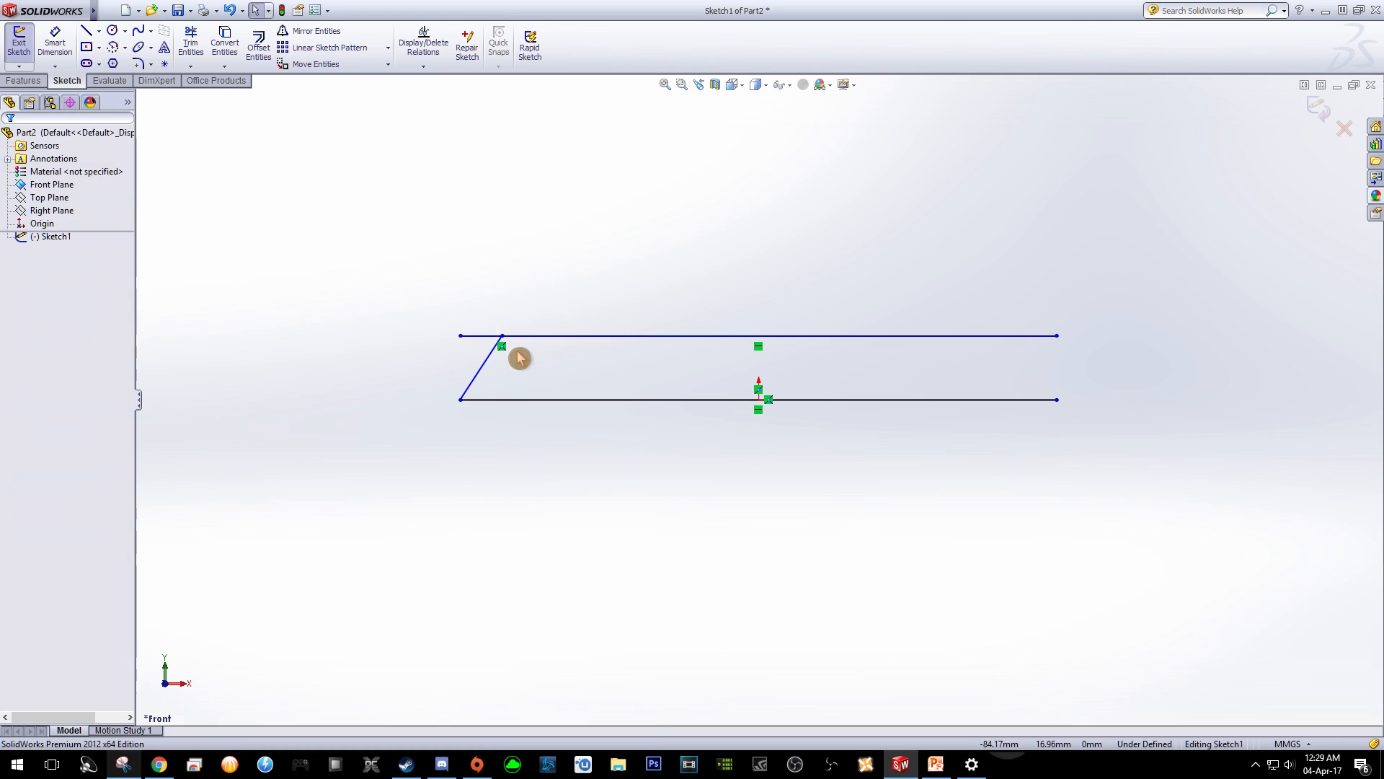
Draw an inward-sloping line about 26 mm long from the base line's right end up to the upper line.
click(87, 31)
click(1057, 400)
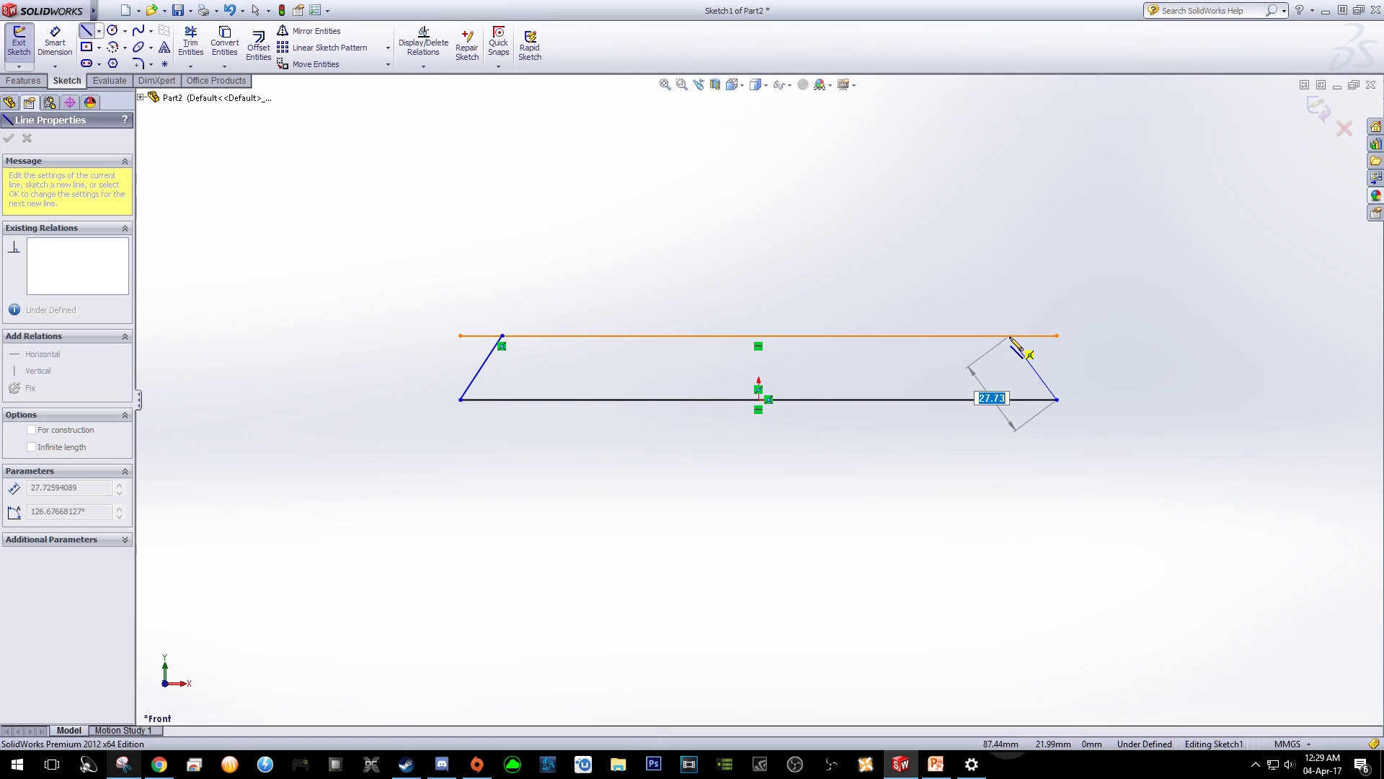
click(1019, 336)
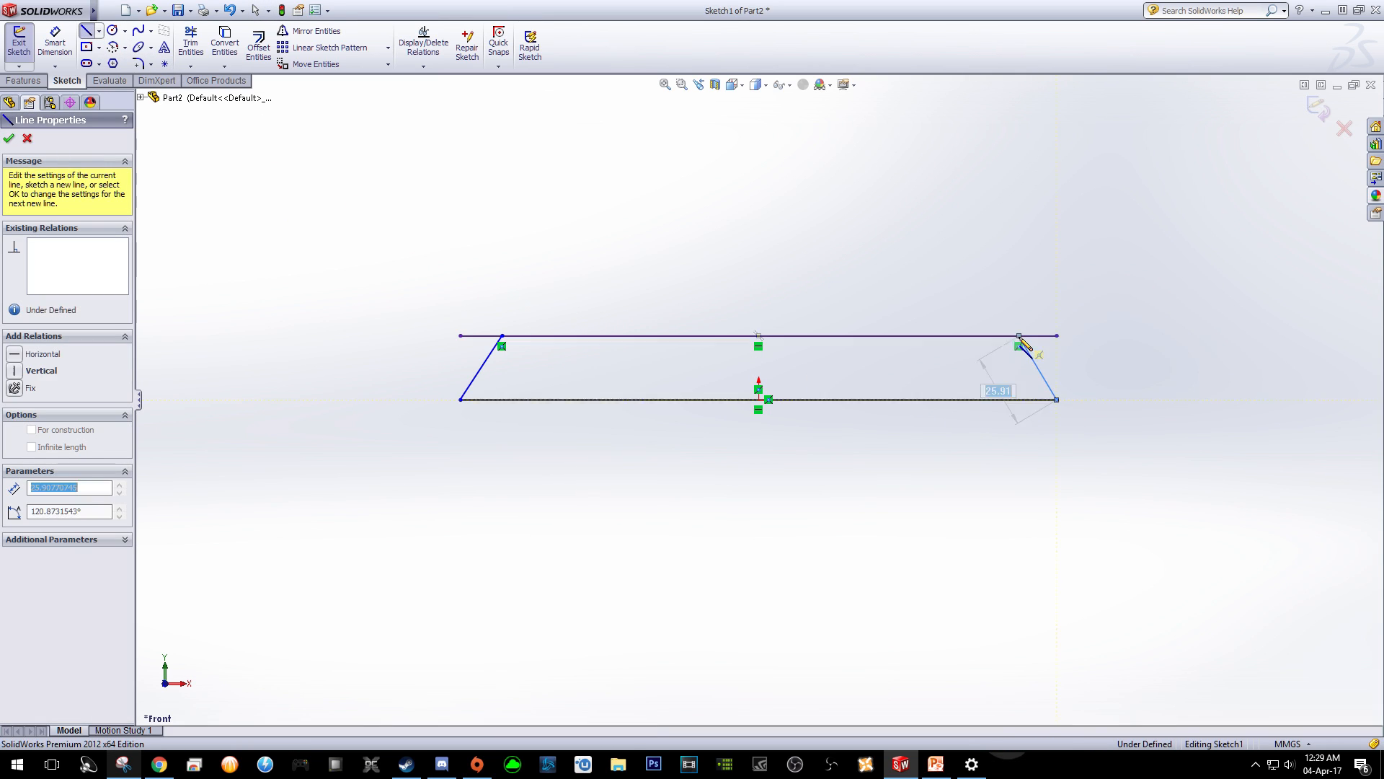
right_click(1031, 234)
click(1051, 248)
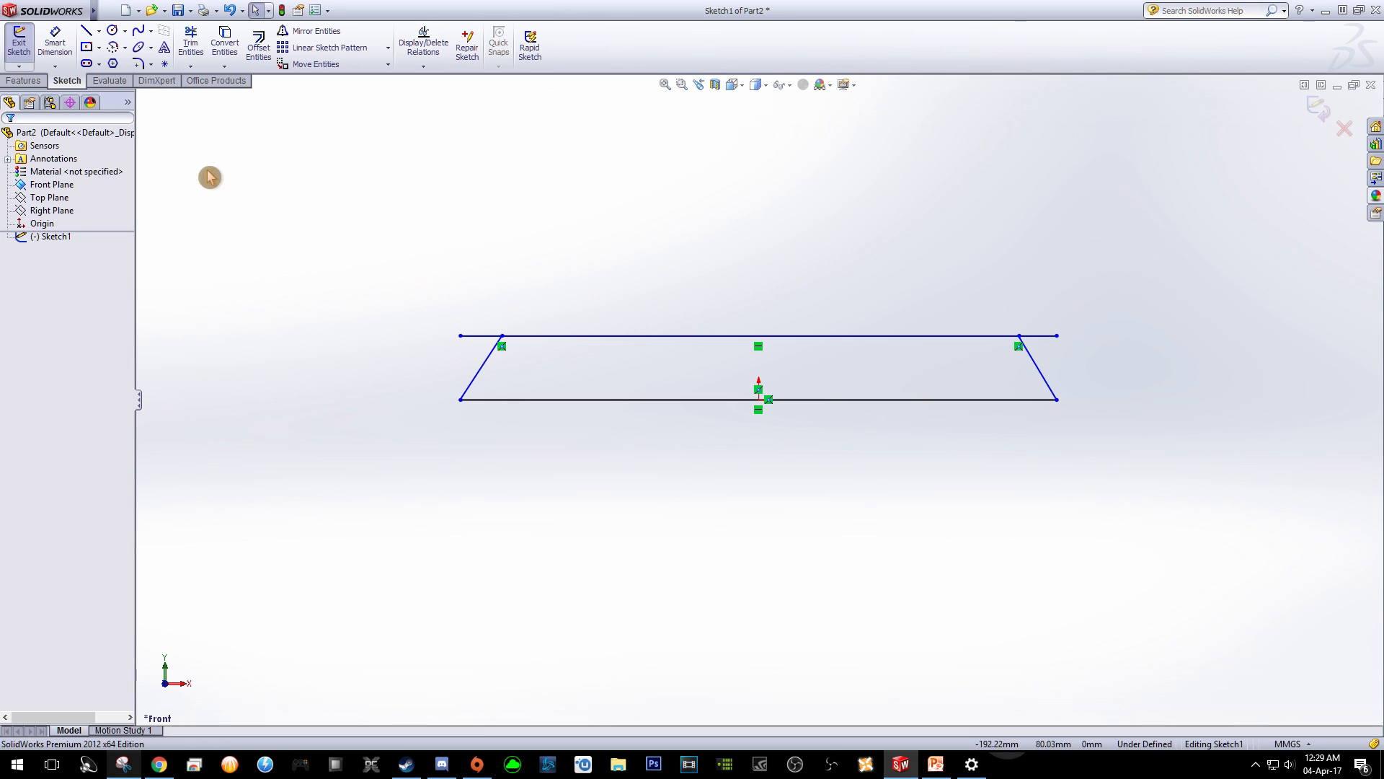
Dimension the outer angle between the left sloping line and the base line as 106°.
click(52, 37)
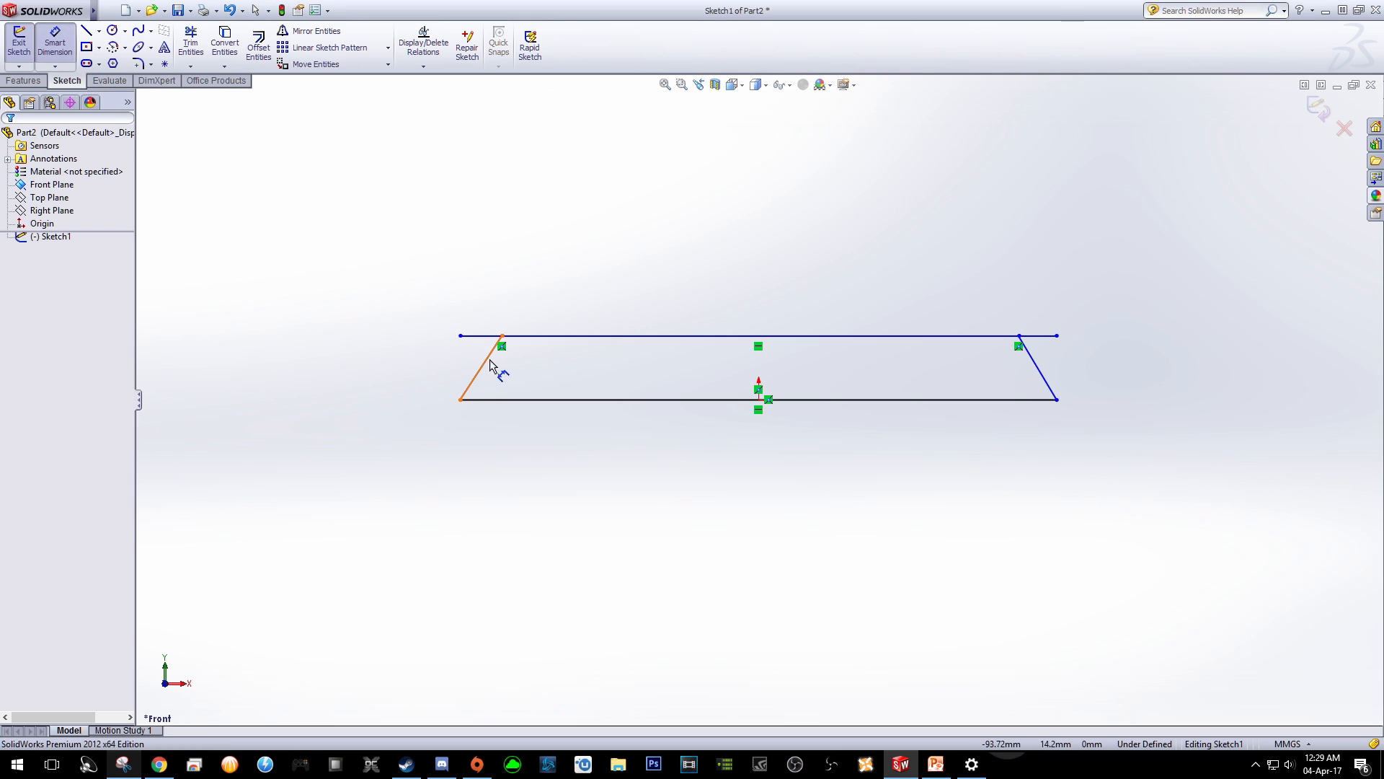
click(492, 365)
click(505, 400)
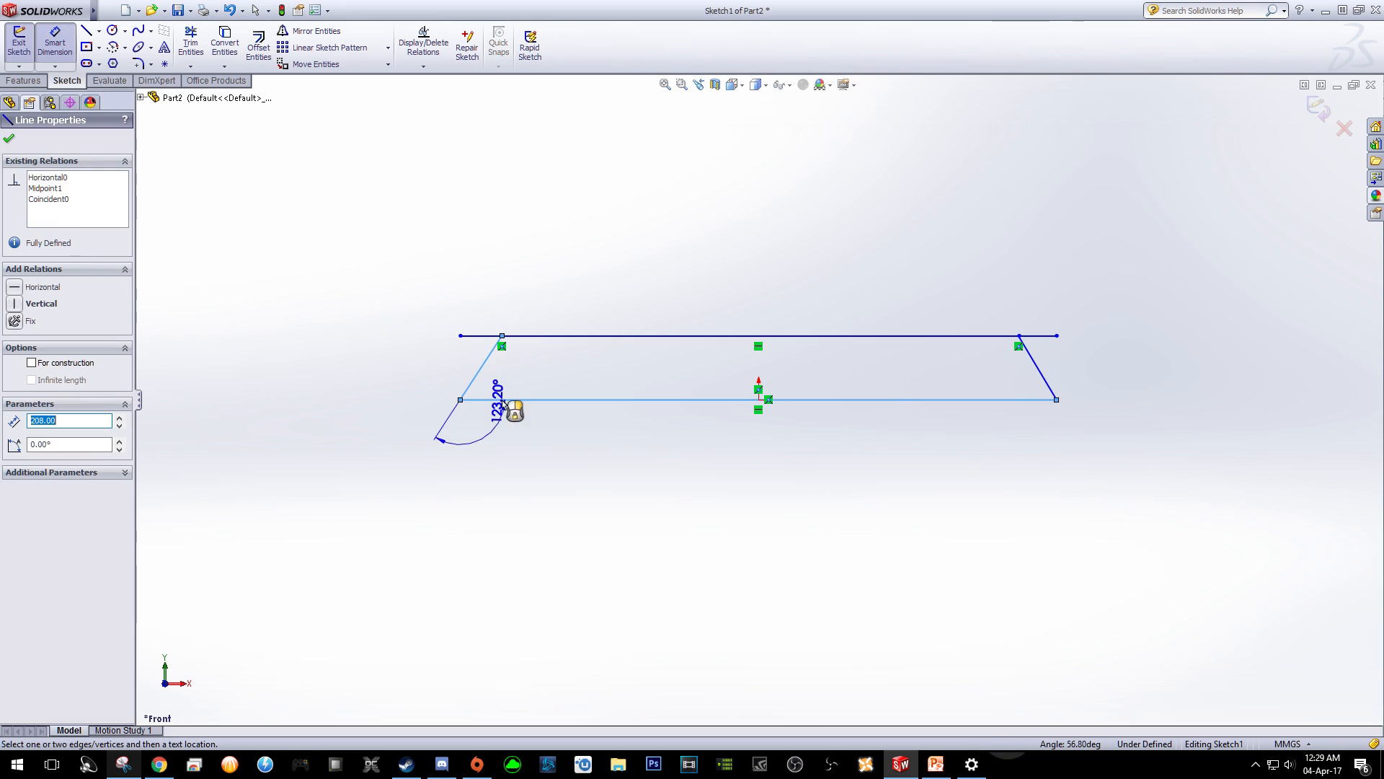
click(409, 376)
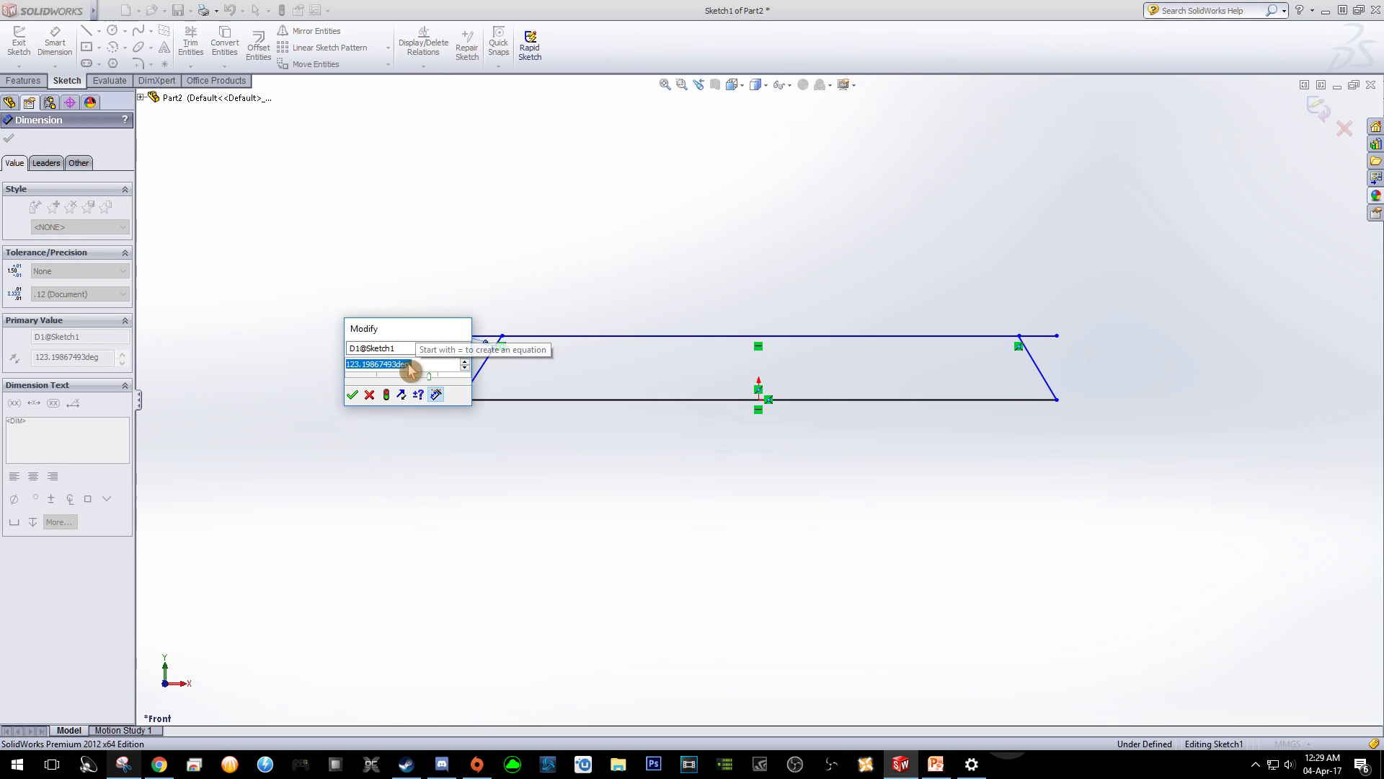
text(106)
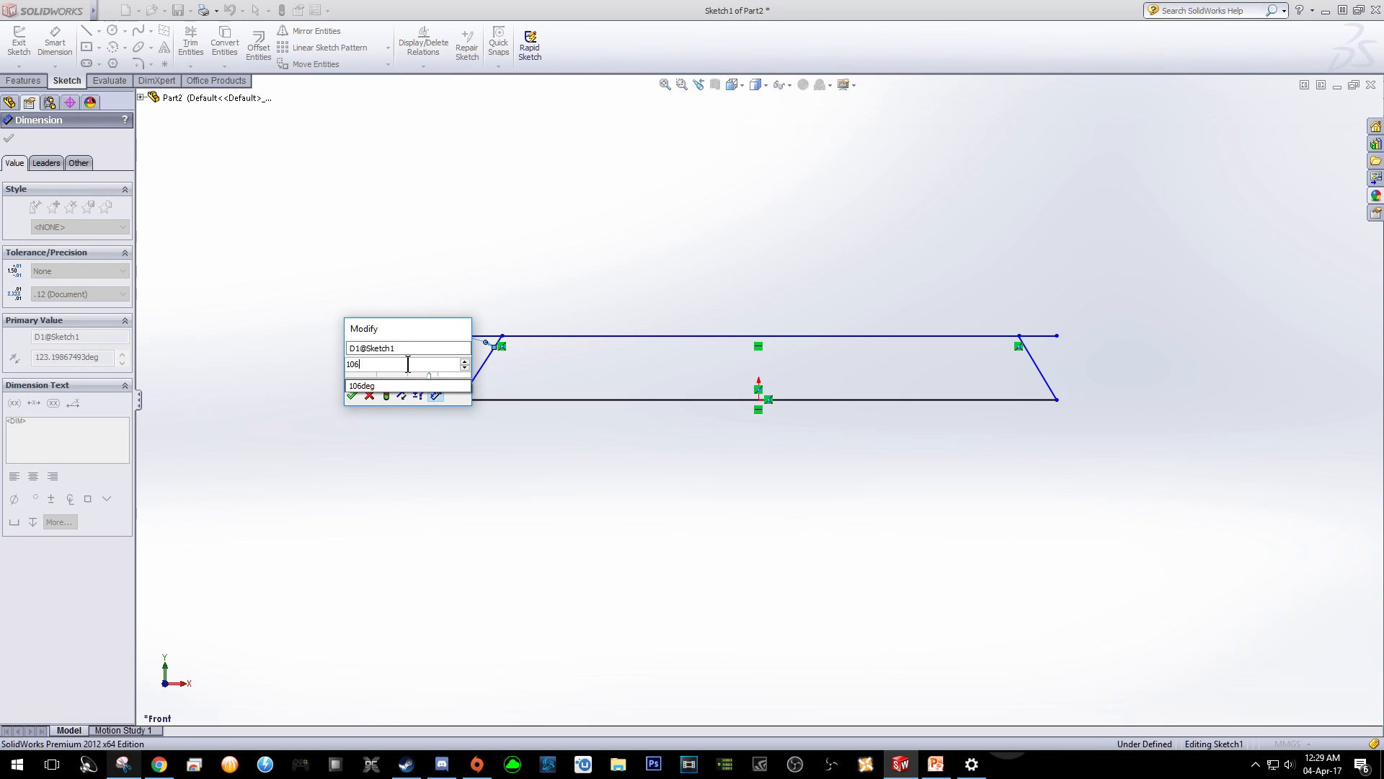
key(Return)
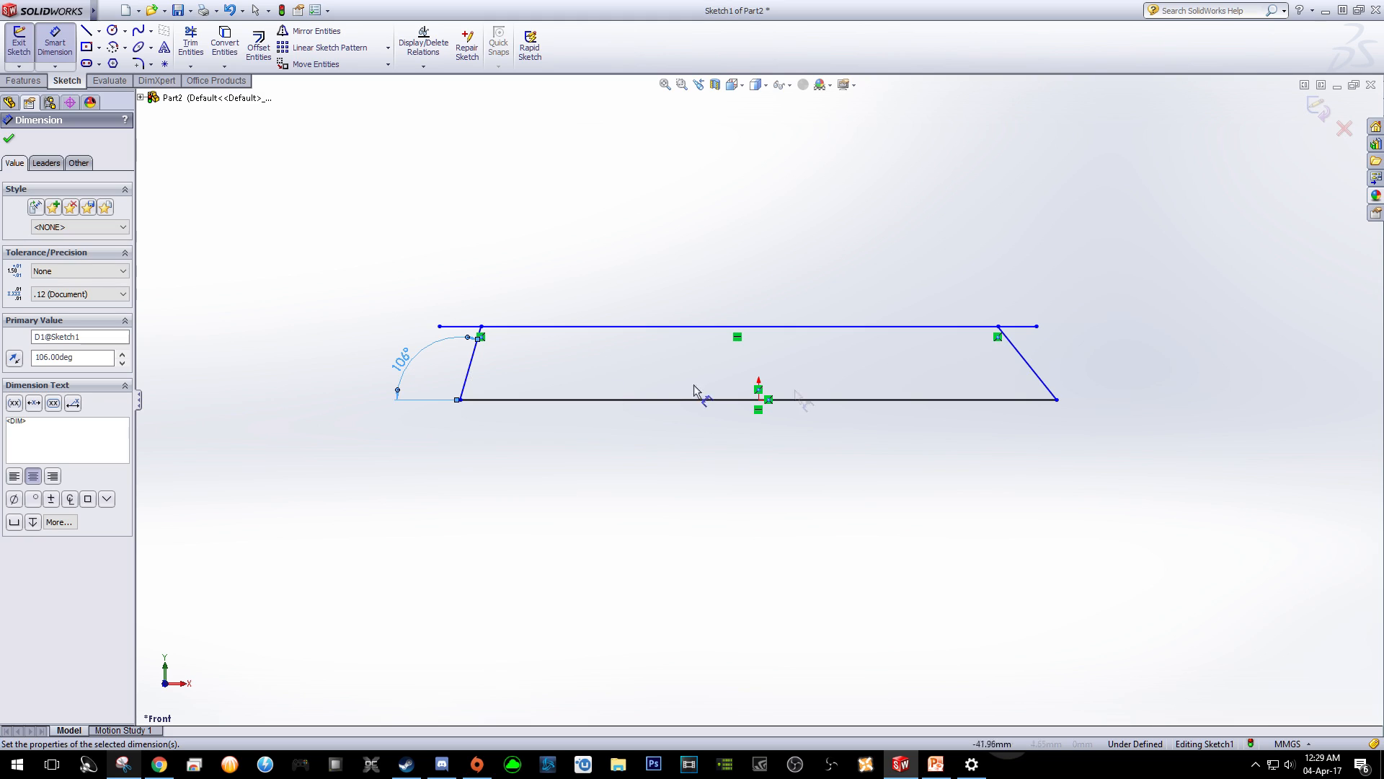
Dimension the outer angle between the right sloping line and the base line as 106°.
click(1045, 383)
click(1017, 399)
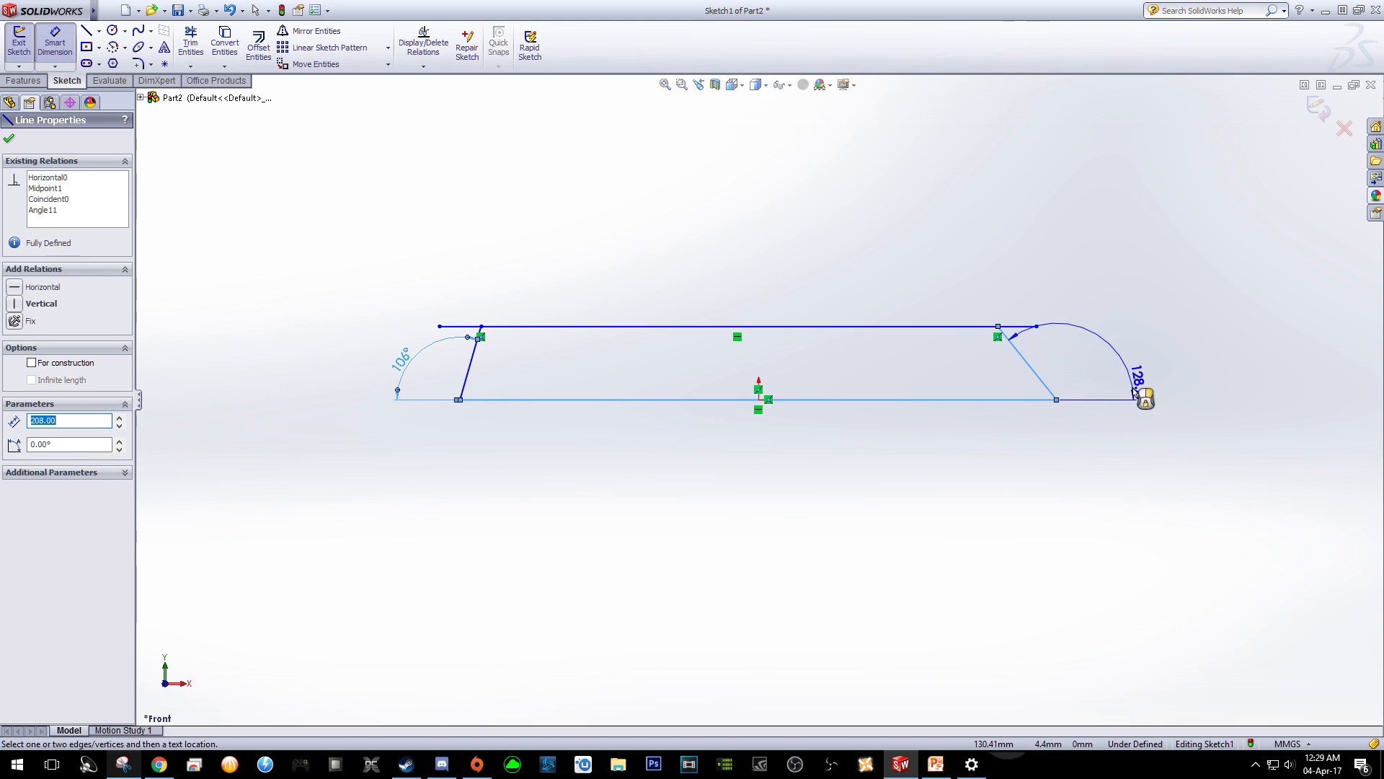
click(1087, 354)
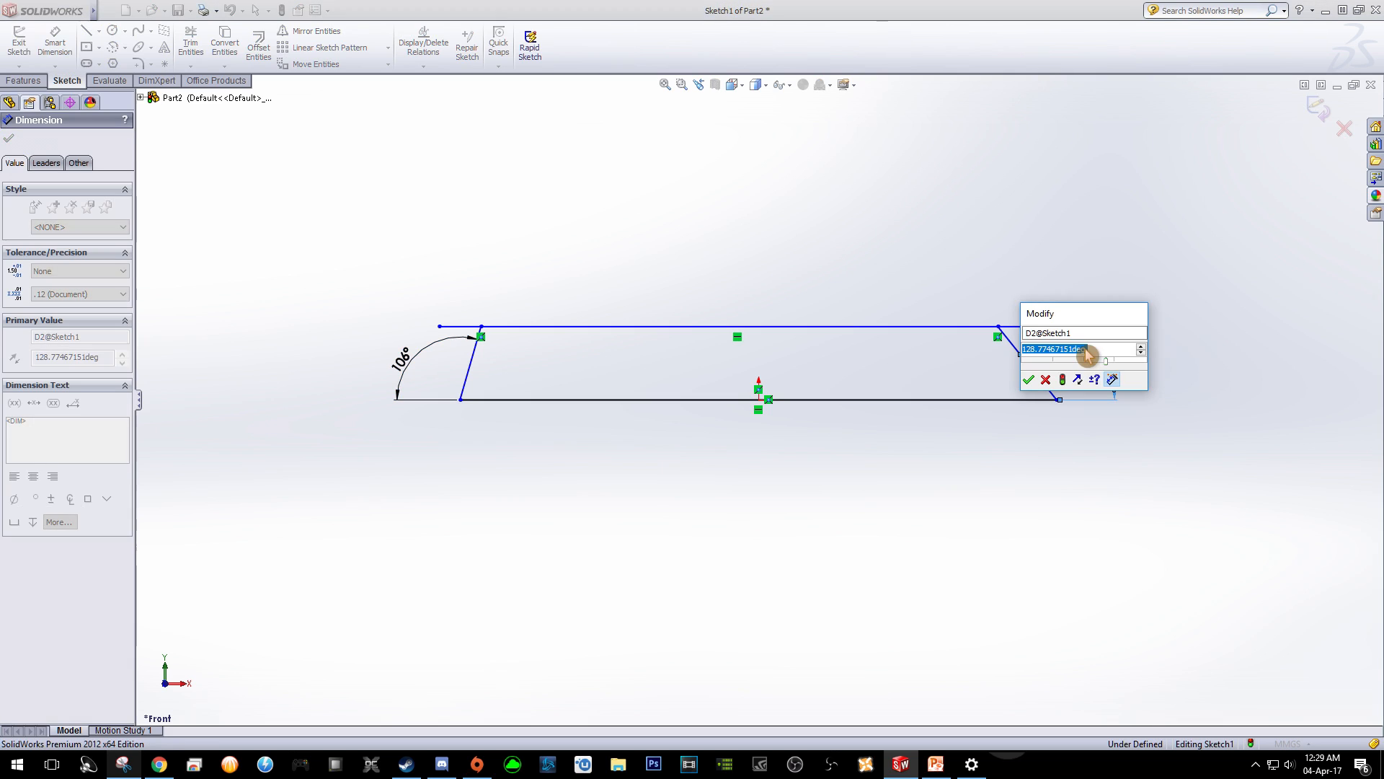
text(1)
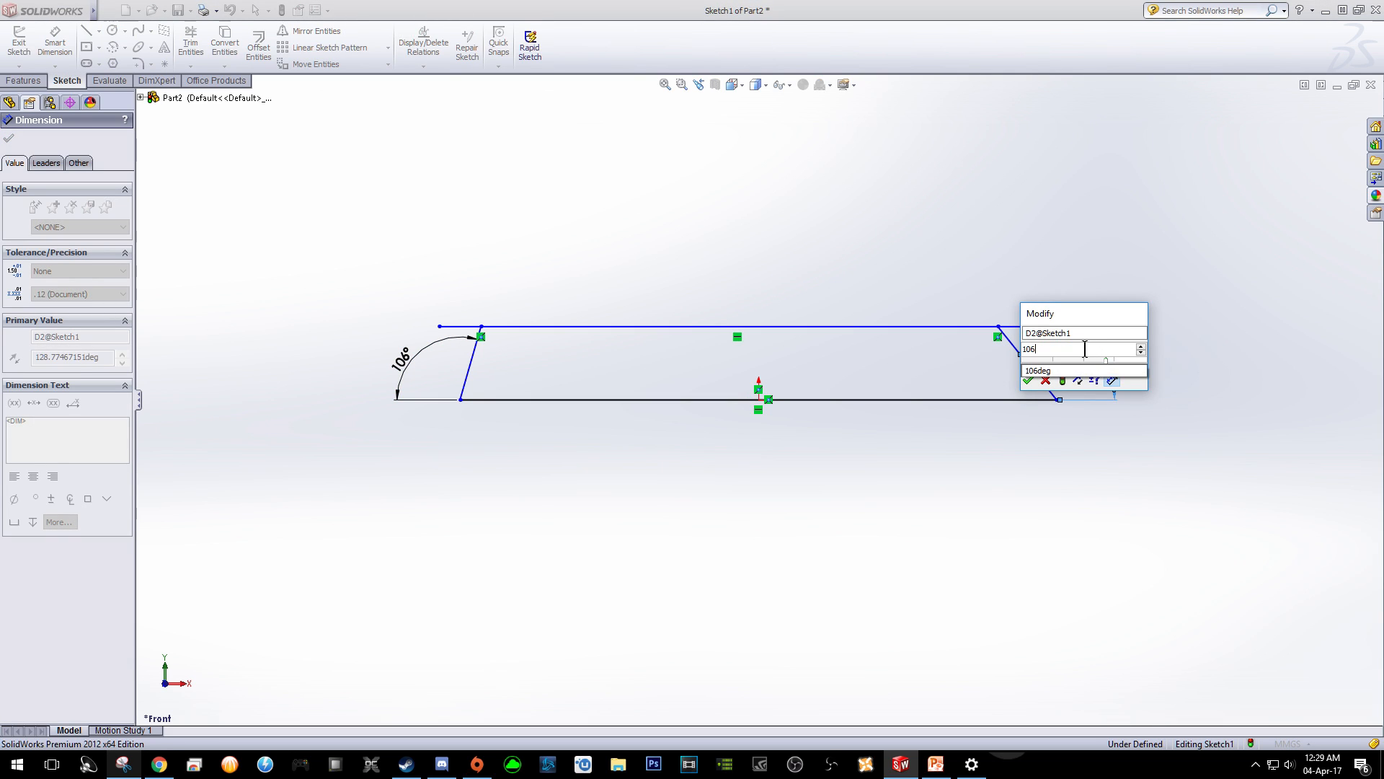
text(06)
key(Return)
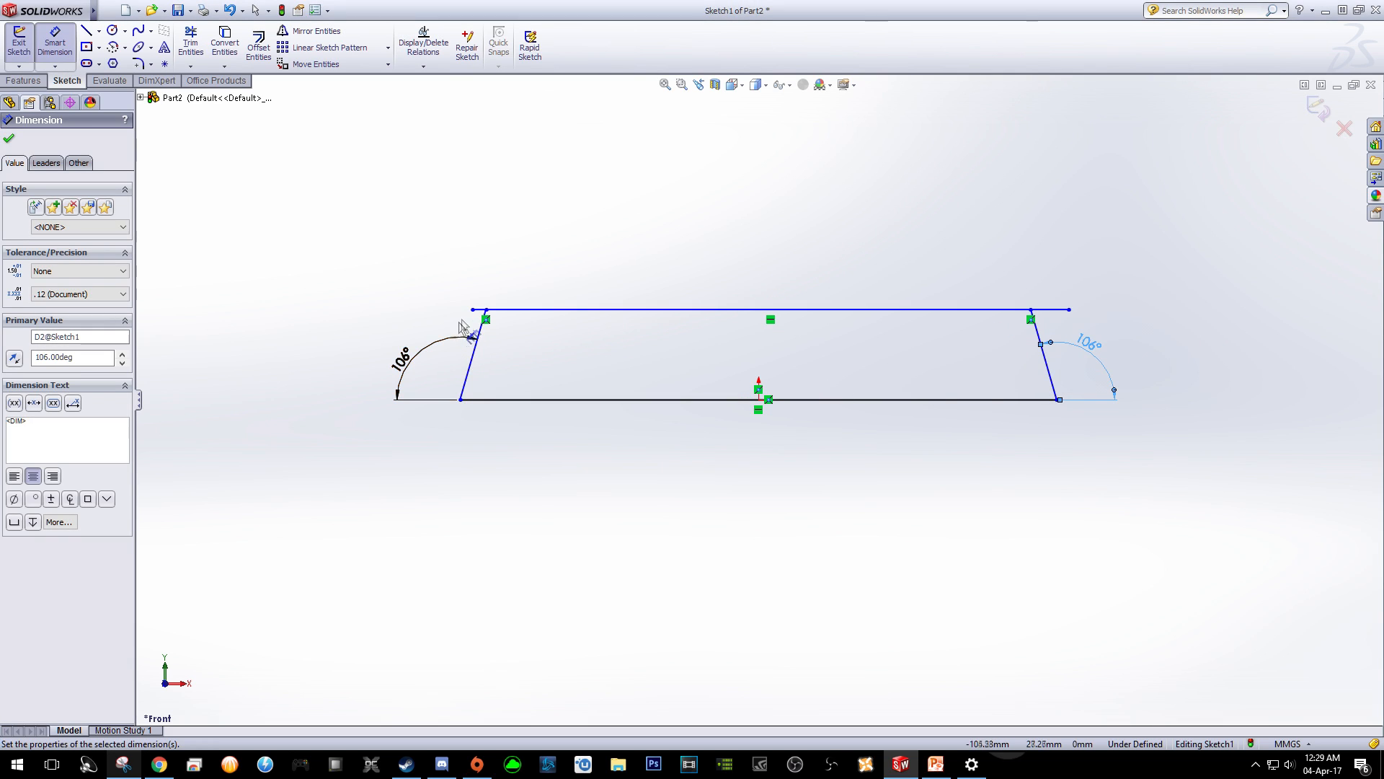
Dimension the vertical distance between the upper line and the base line as 14 mm.
click(509, 311)
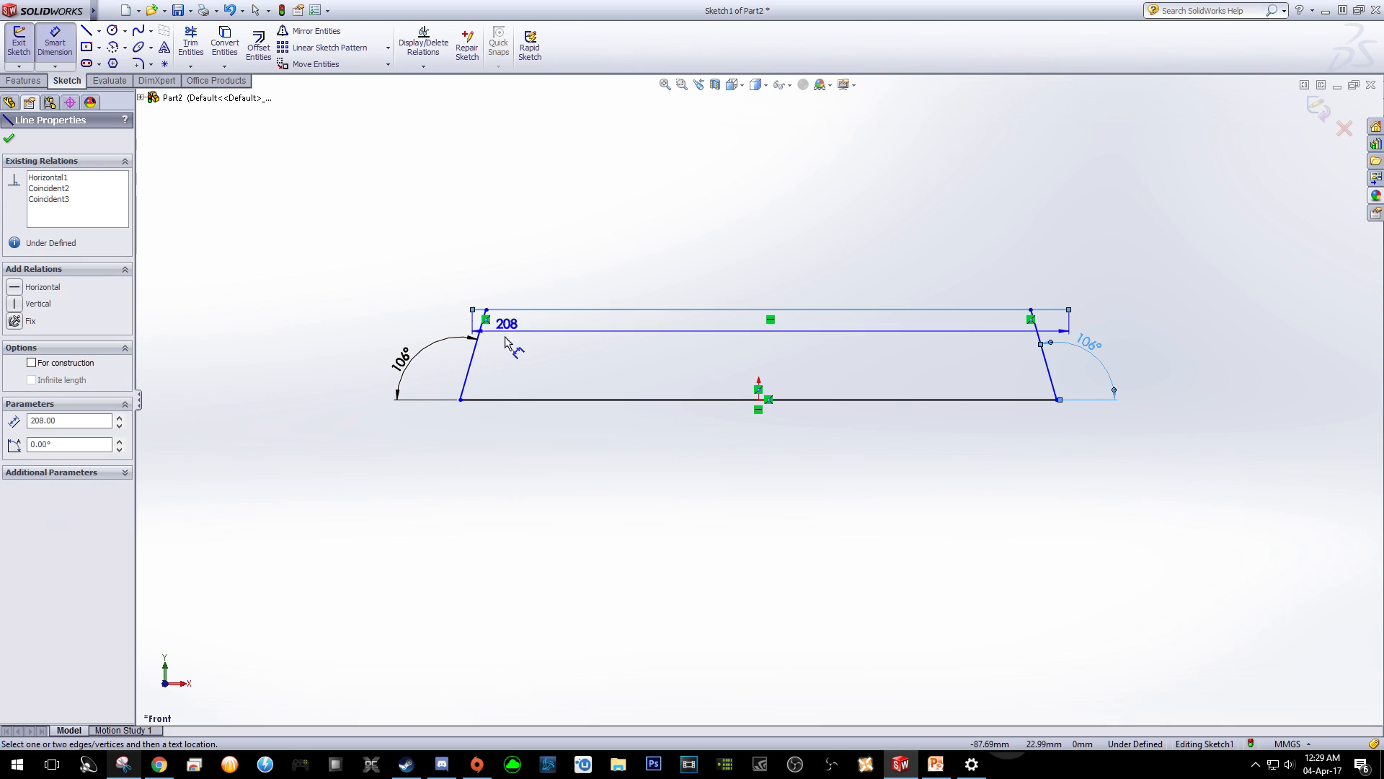
click(512, 398)
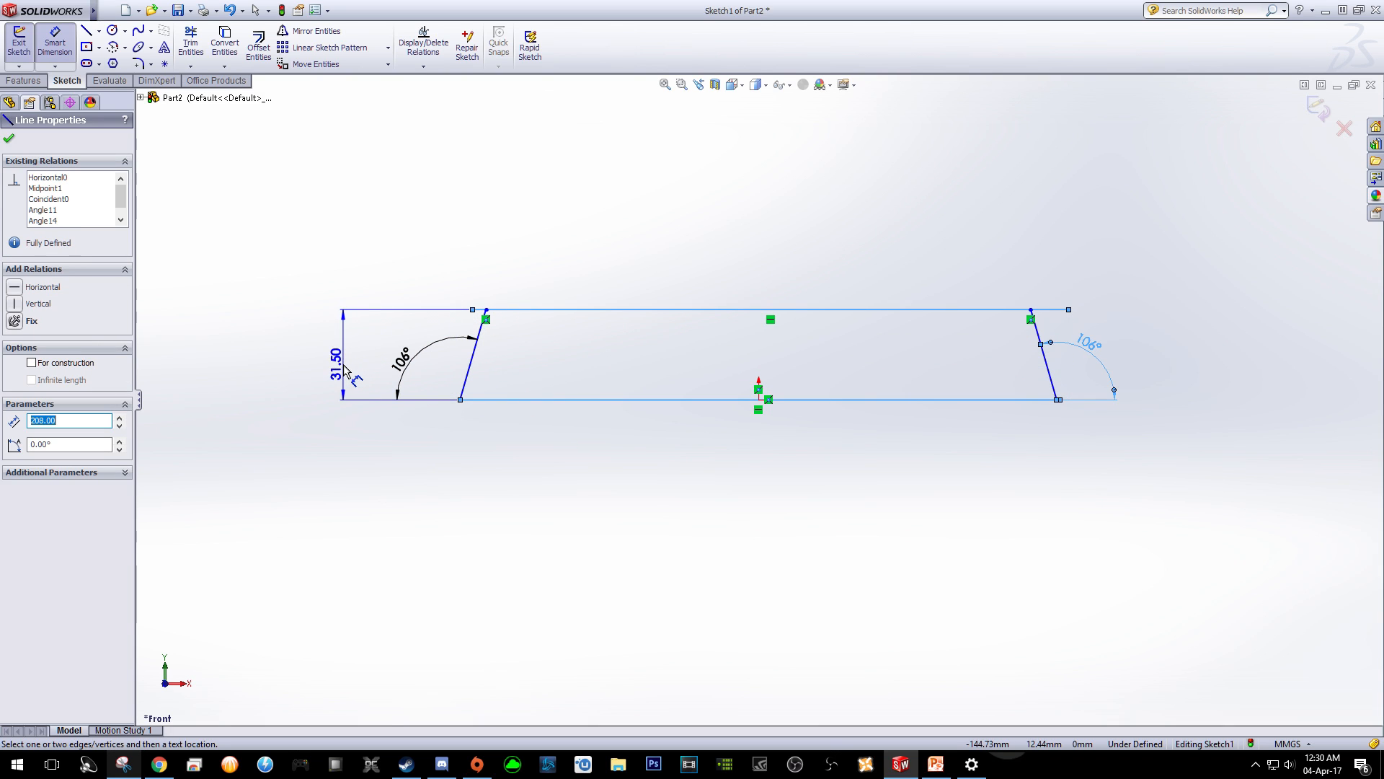
click(345, 369)
text(14)
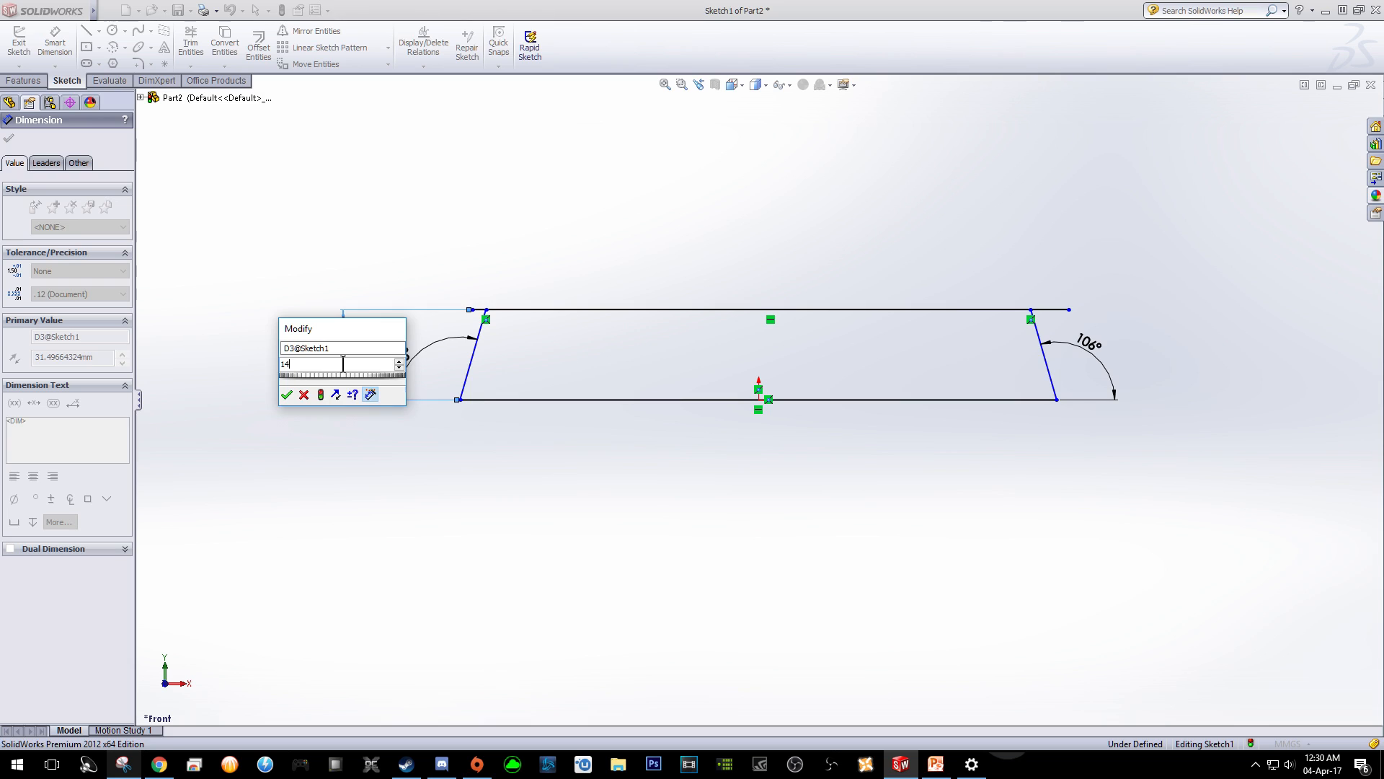
key(Return)
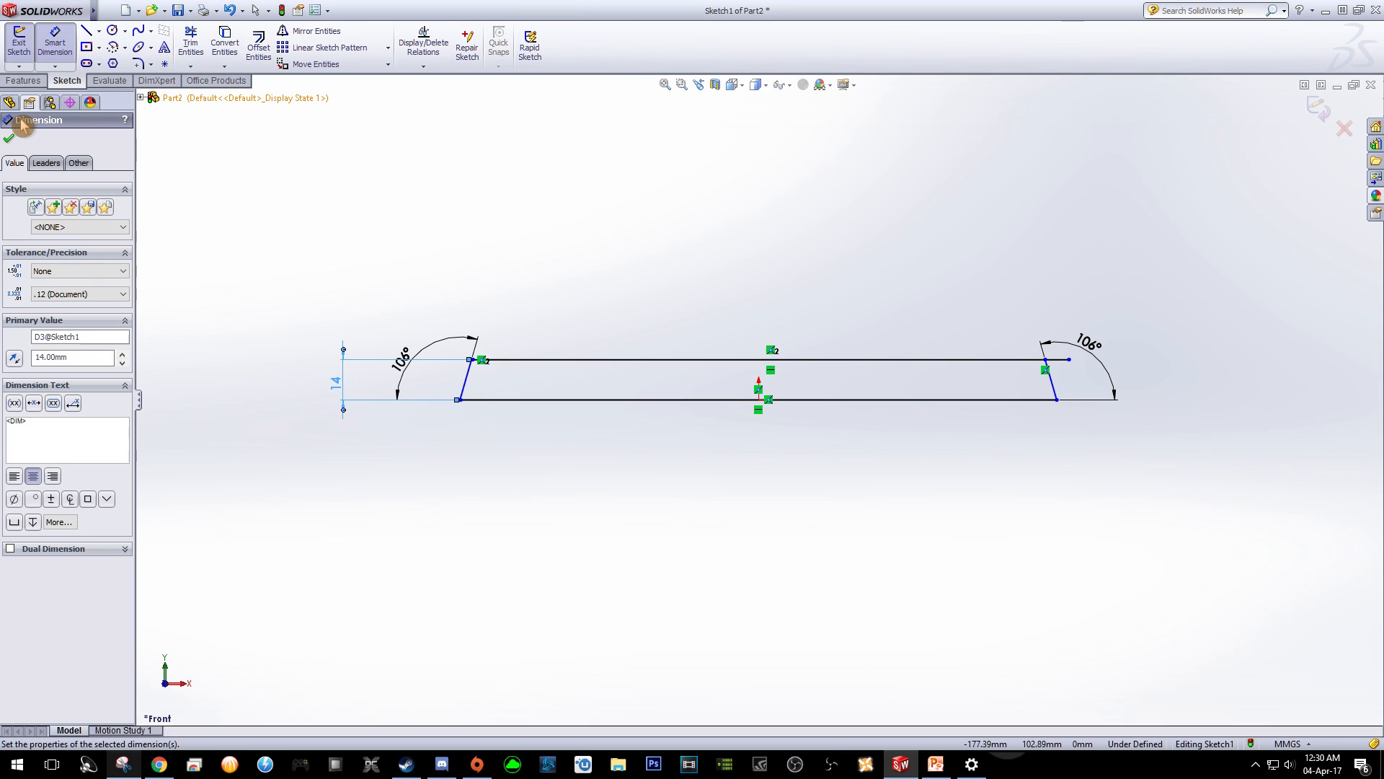
click(13, 142)
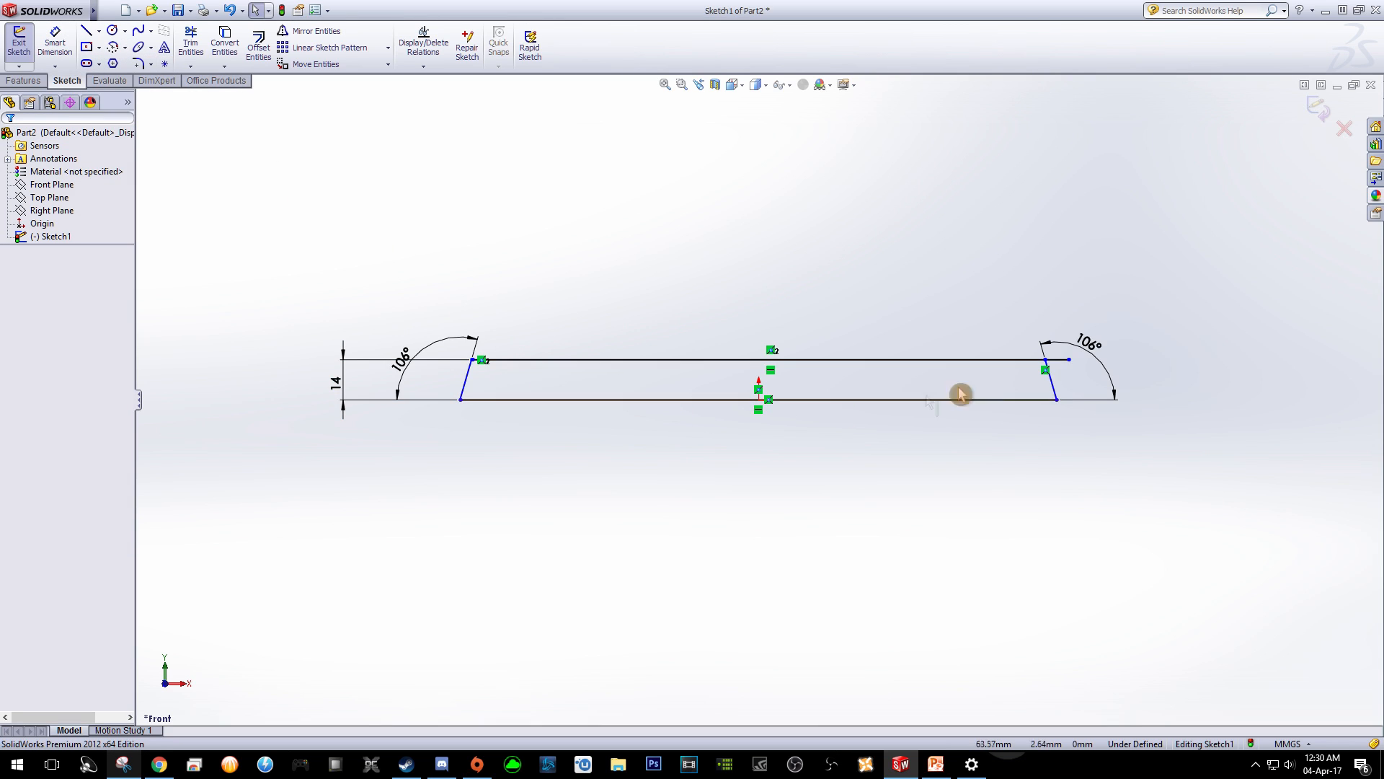
Trim the part of the upper line that extends beyond the right sloping line, using Trim to closest.
click(511, 217)
click(191, 43)
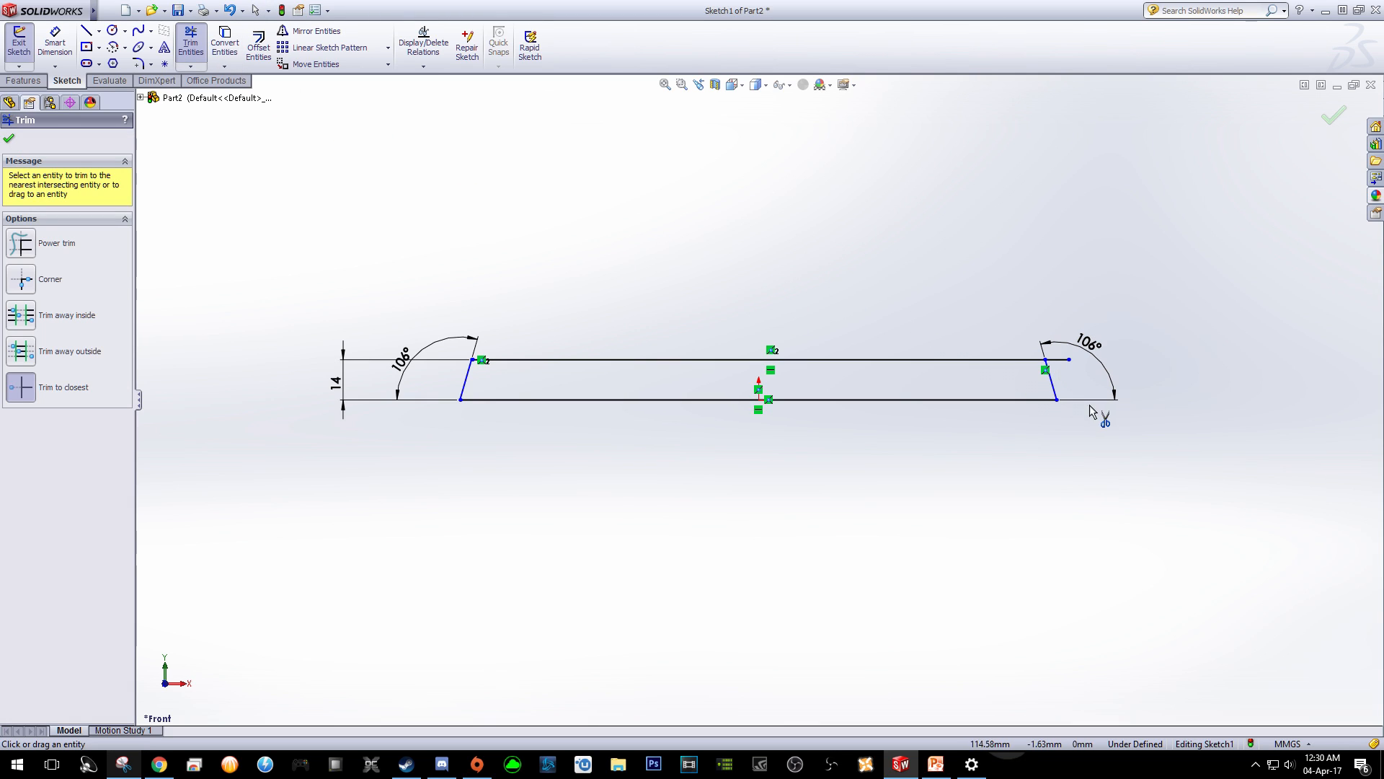
click(56, 402)
click(1061, 364)
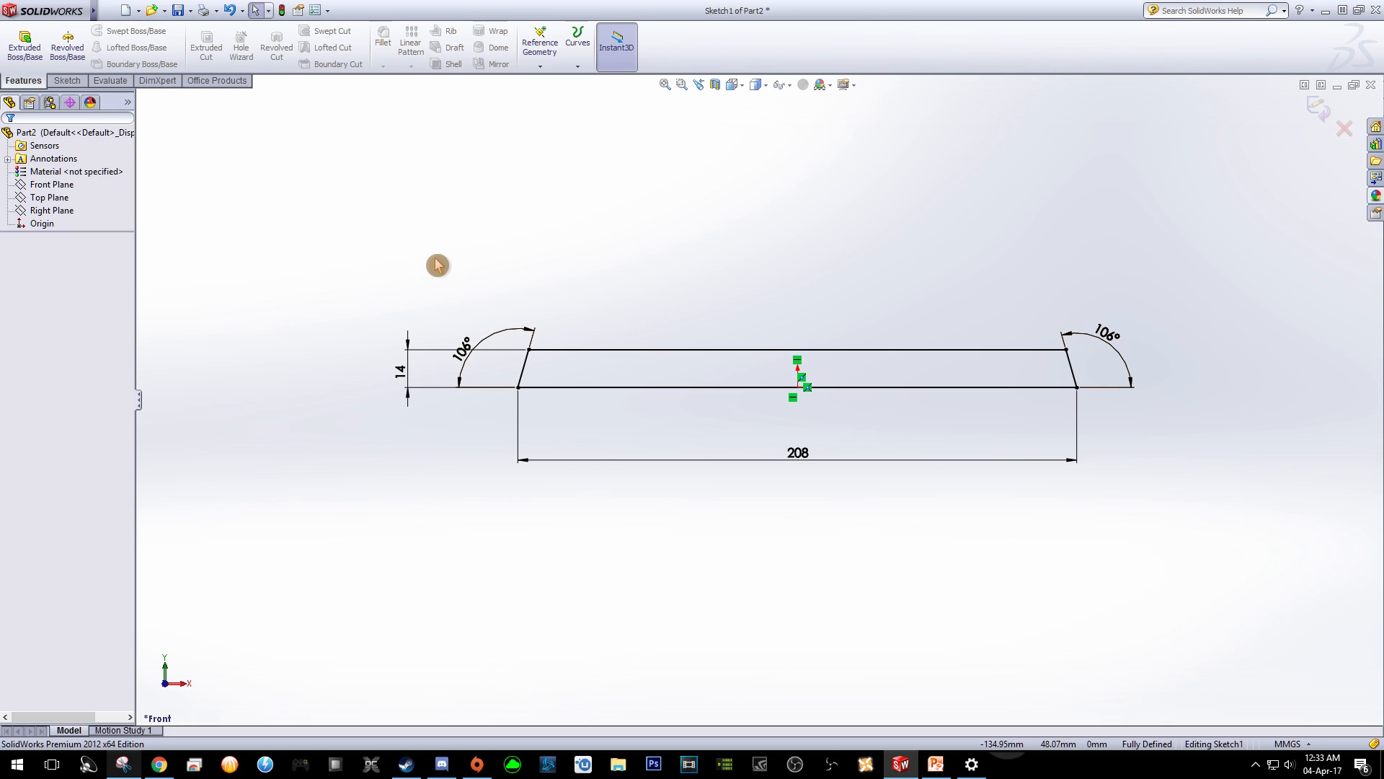
Set up a boss extrusion of the trapezoidal profile with the Mid Plane end condition and a depth of 46 mm.
click(21, 48)
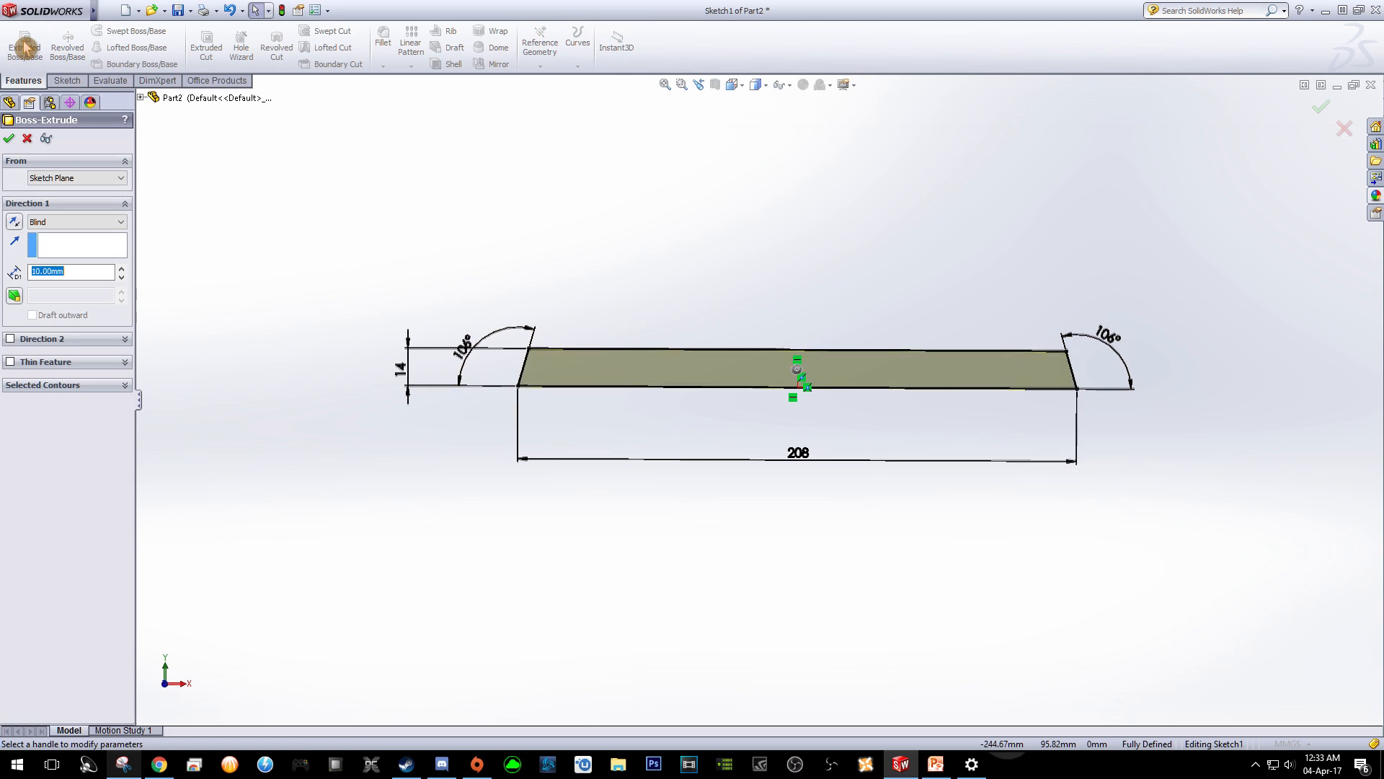
click(98, 223)
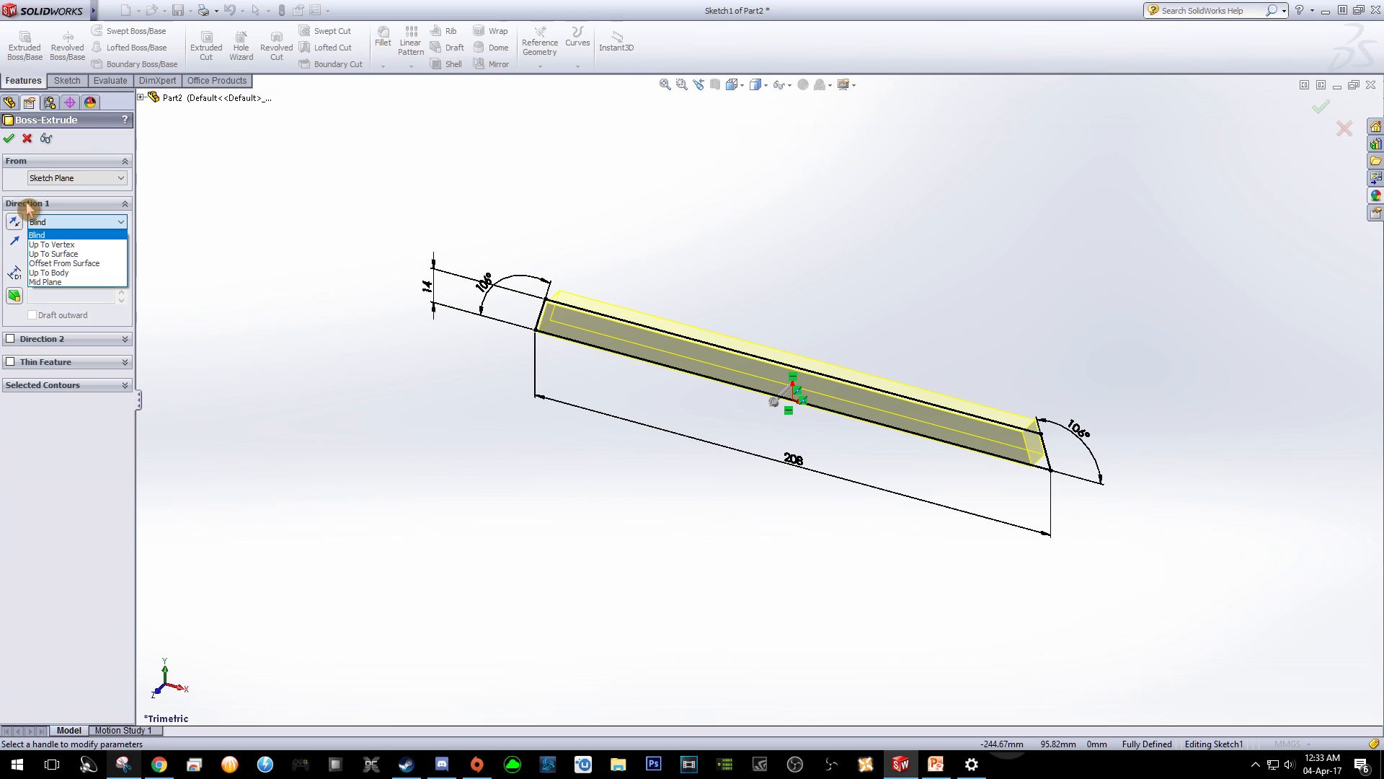
click(69, 280)
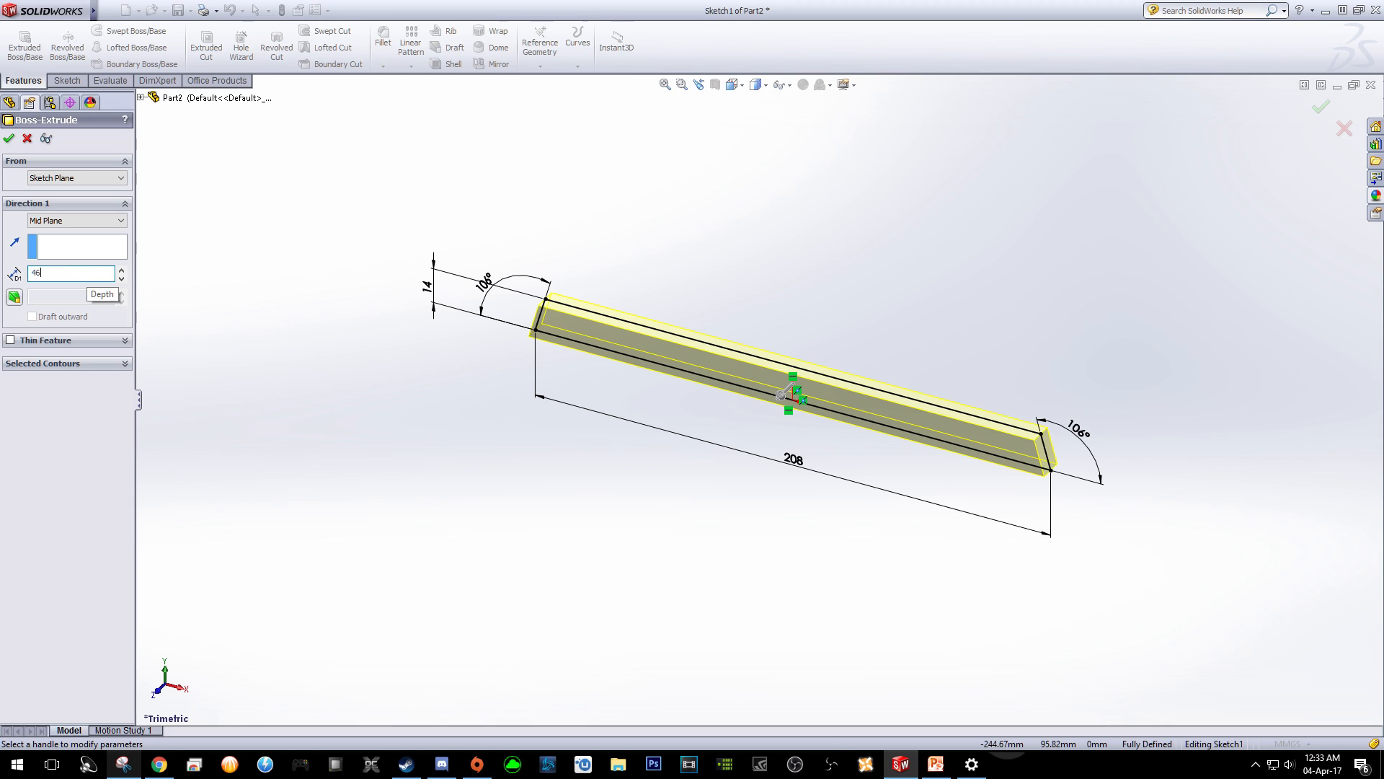
click(121, 279)
click(121, 269)
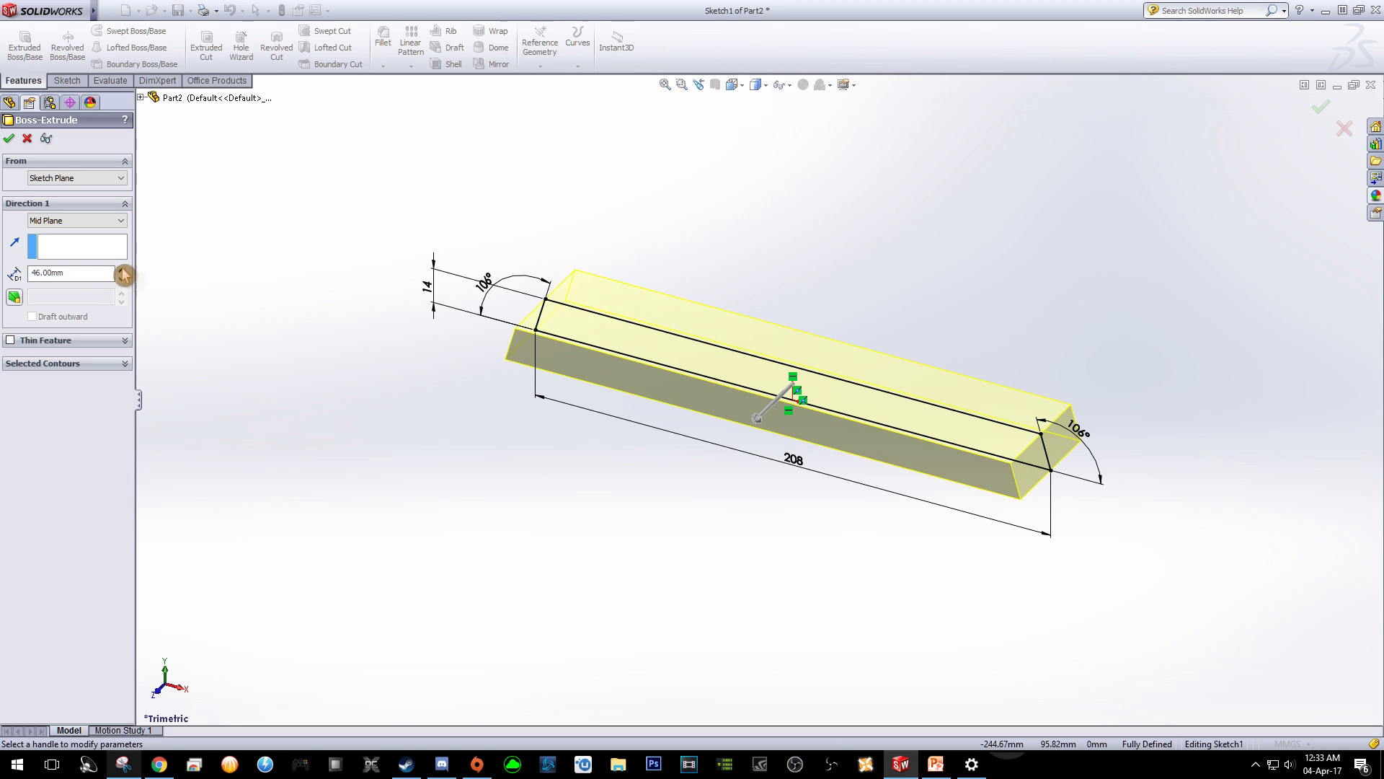
drag(992, 448, 1036, 439)
mouse_move(1045, 444)
mouse_down()
mouse_move(879, 407)
mouse_move(793, 407)
mouse_move(908, 424)
mouse_up()
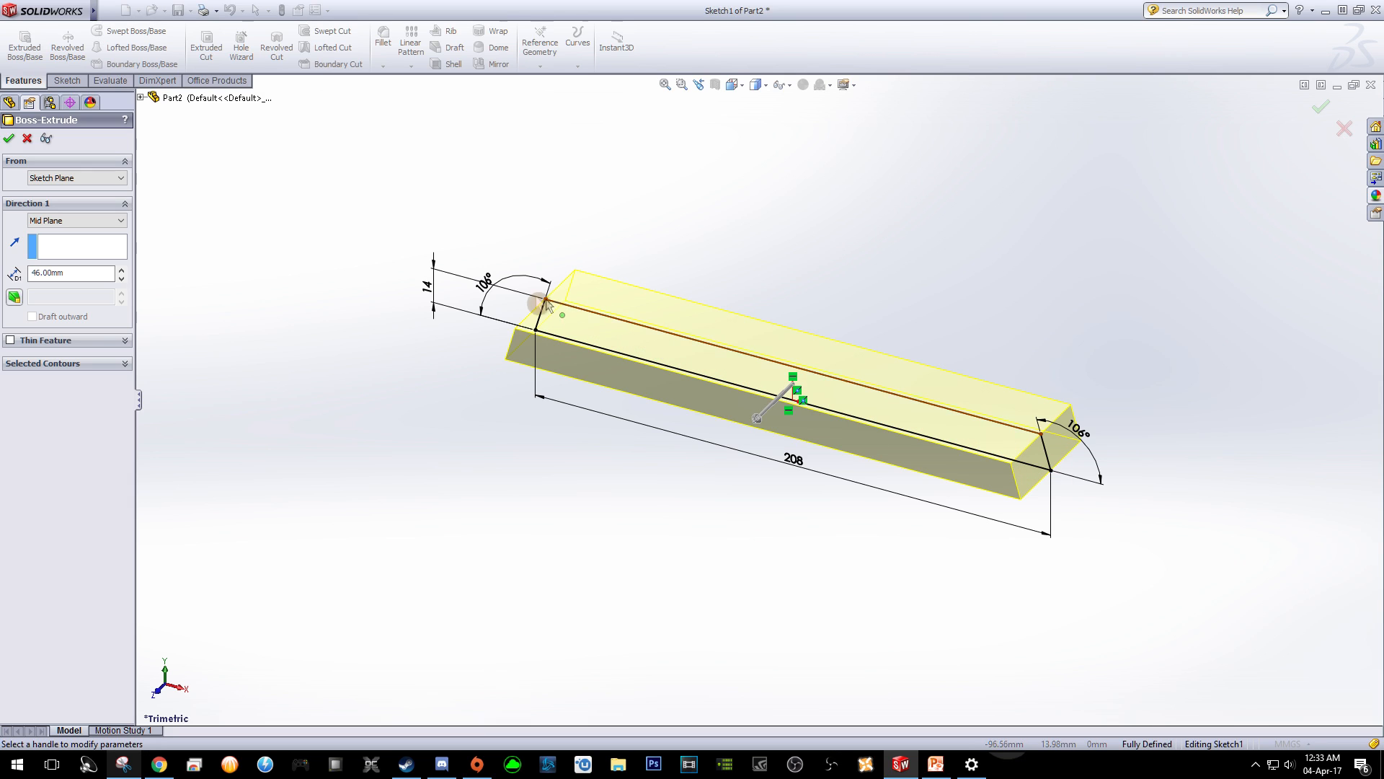
Try the Blind end condition for comparison, restore Mid Plane and complete the extrusion.
click(119, 230)
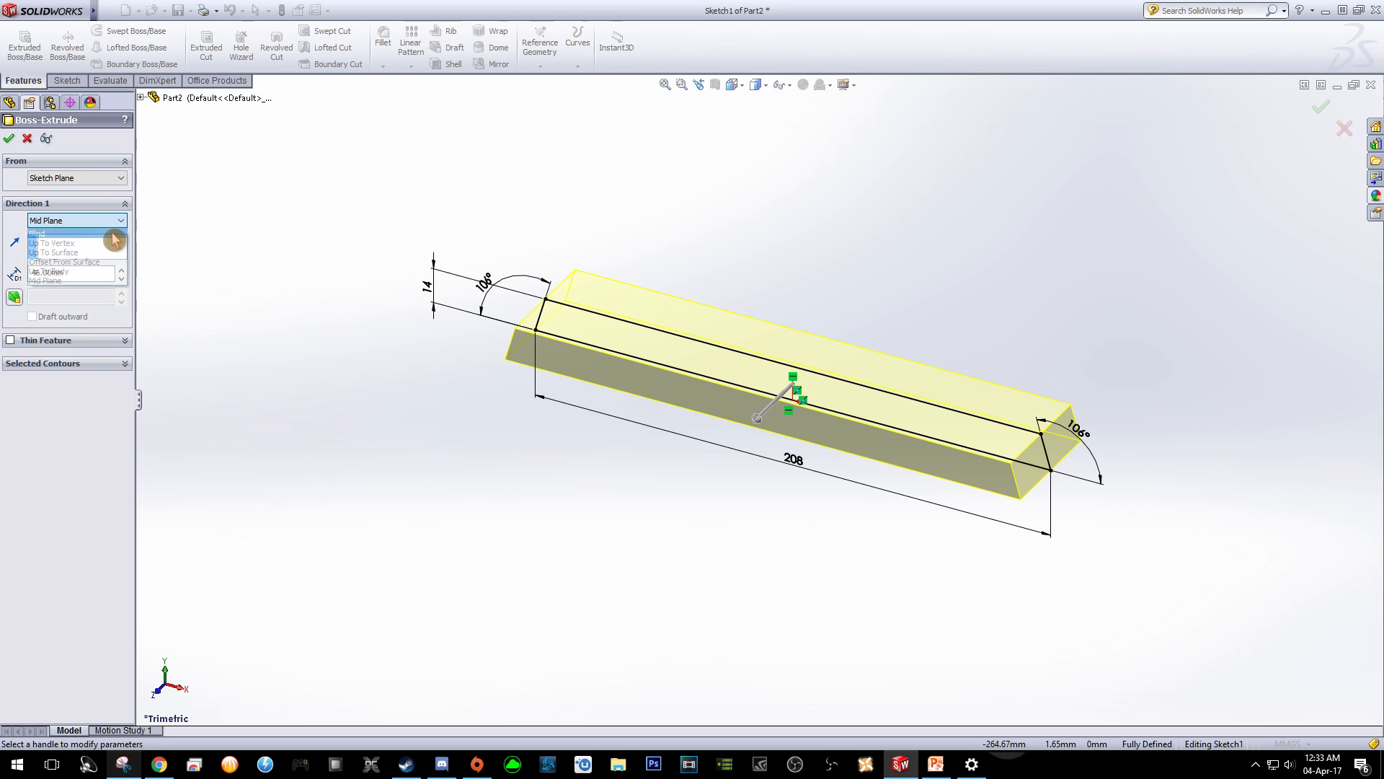
click(72, 233)
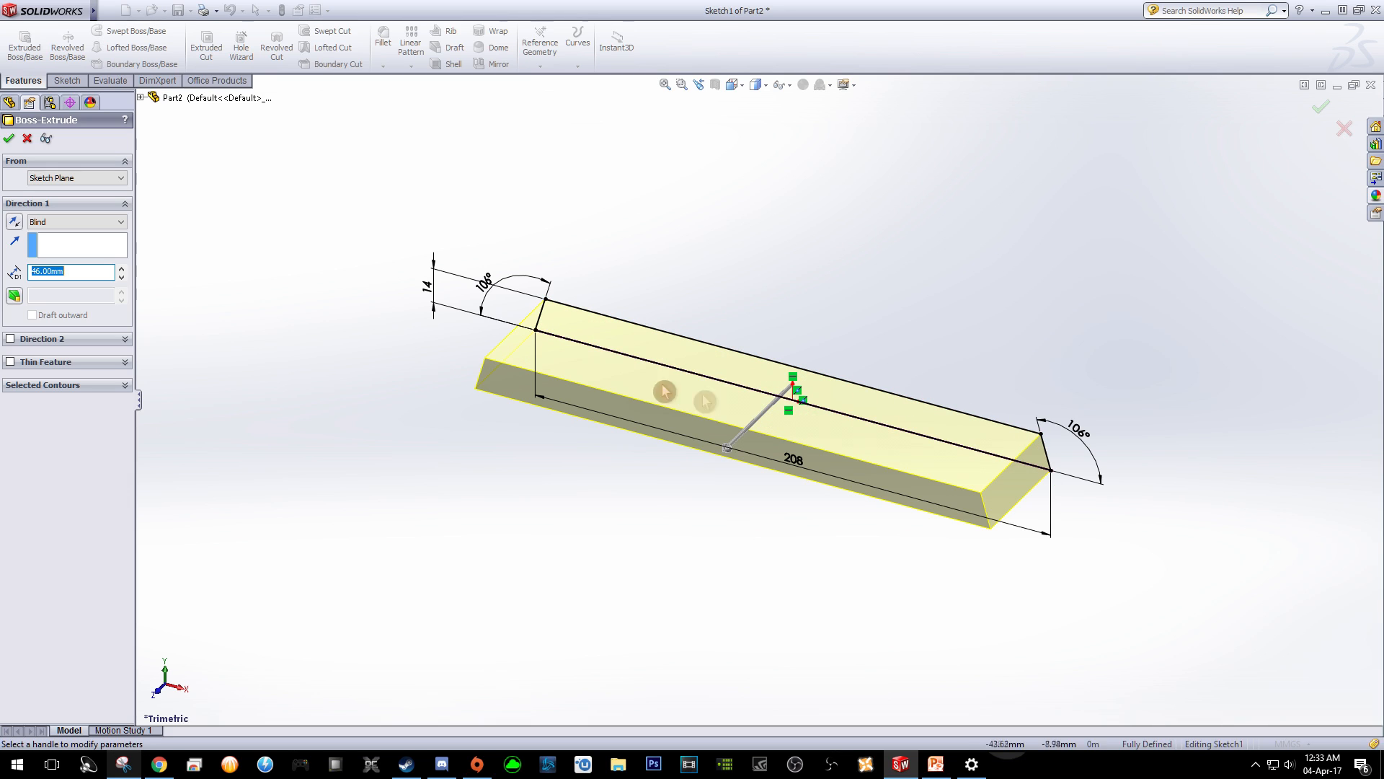
click(96, 225)
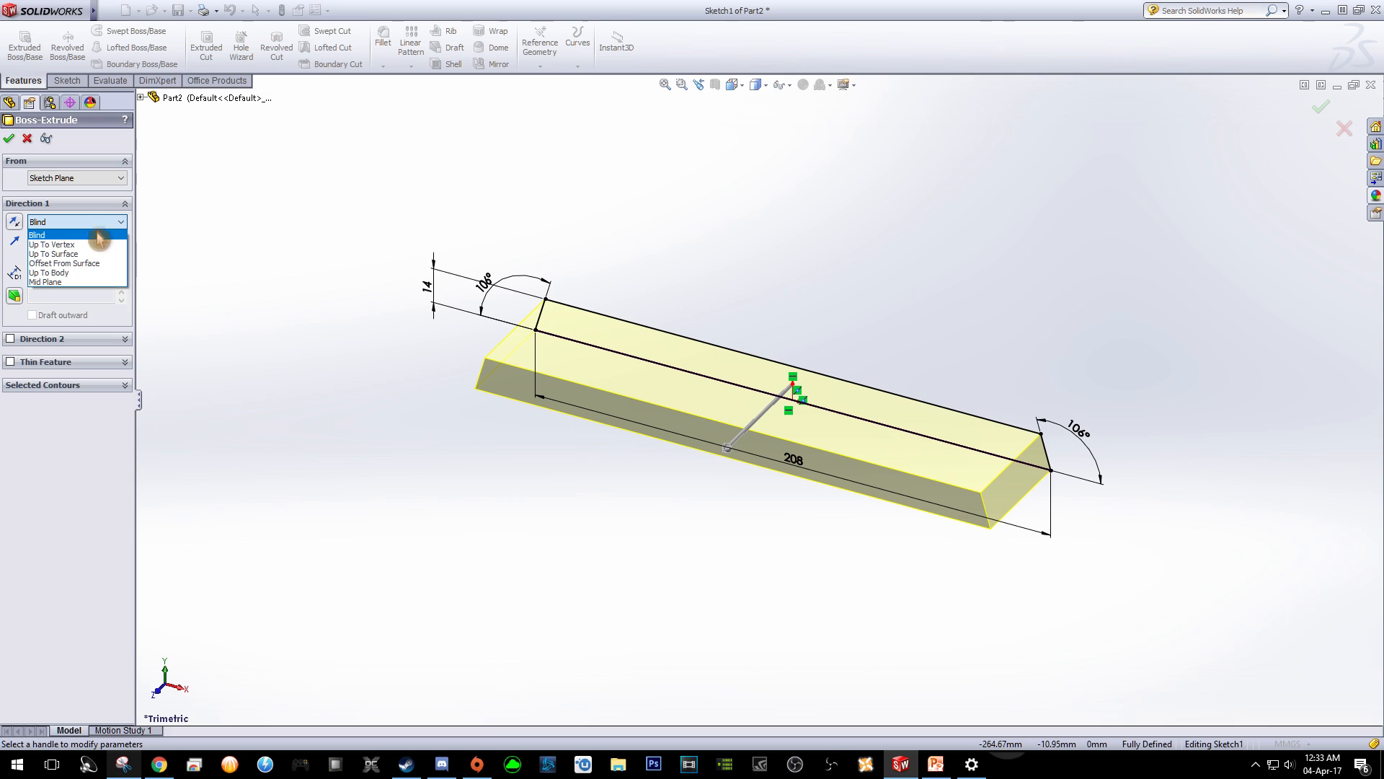
click(78, 283)
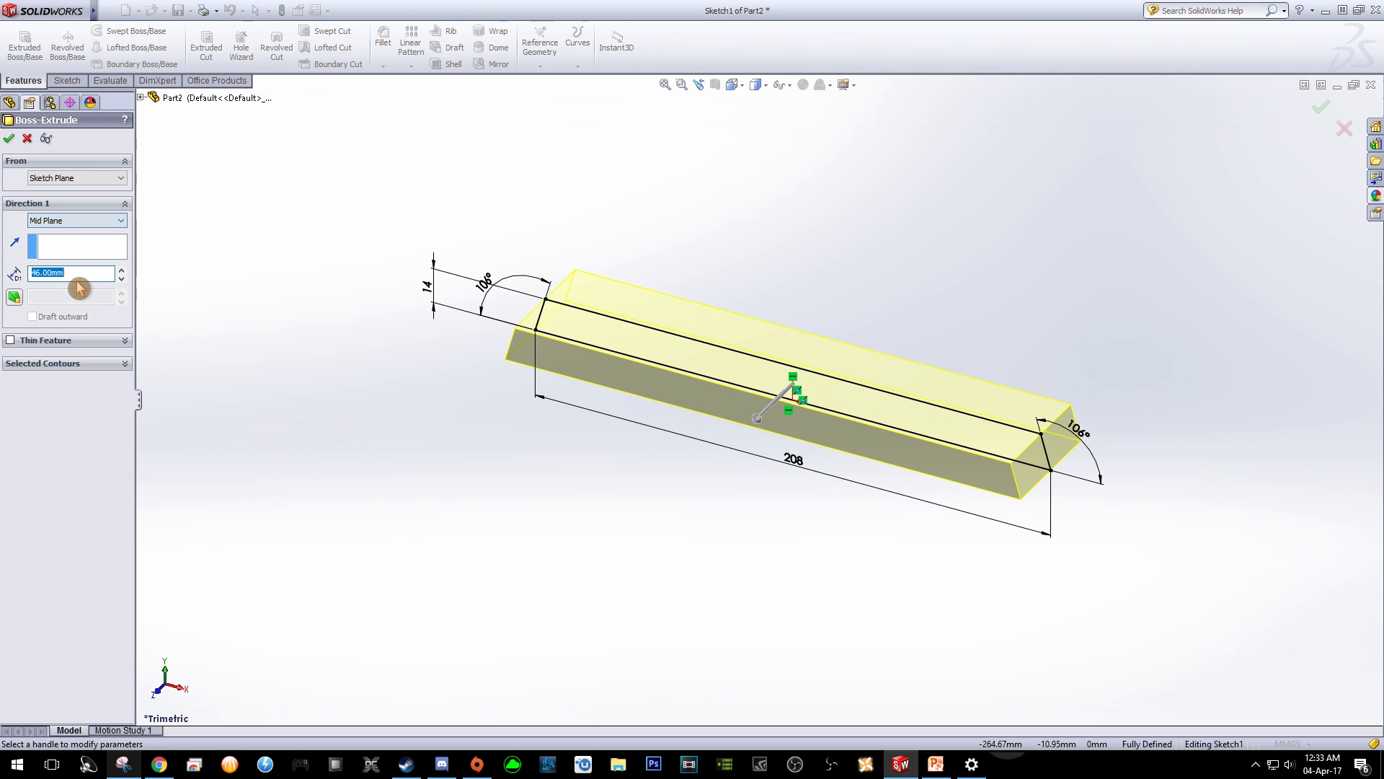
click(10, 140)
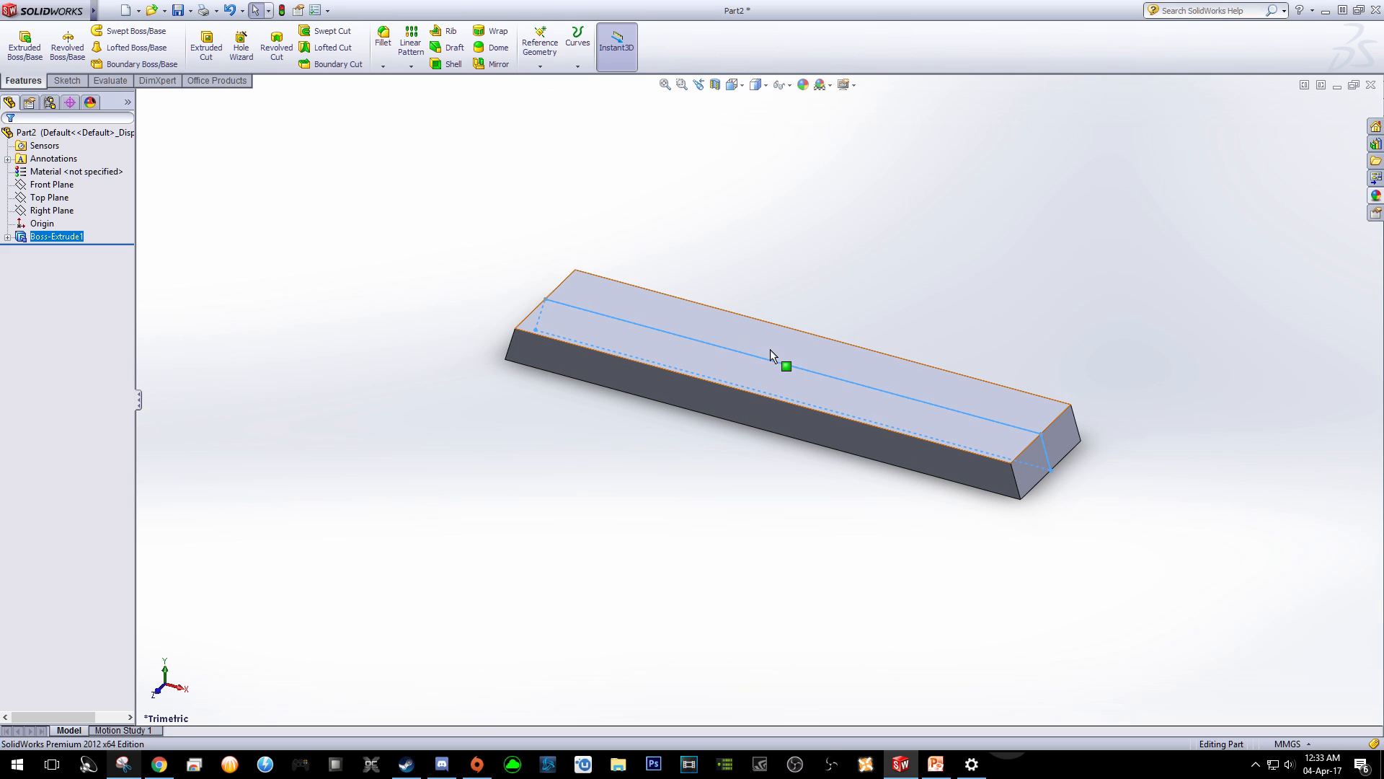
Orient the view normal to the extruded block's top face and start a sketch on that face.
right_click(790, 344)
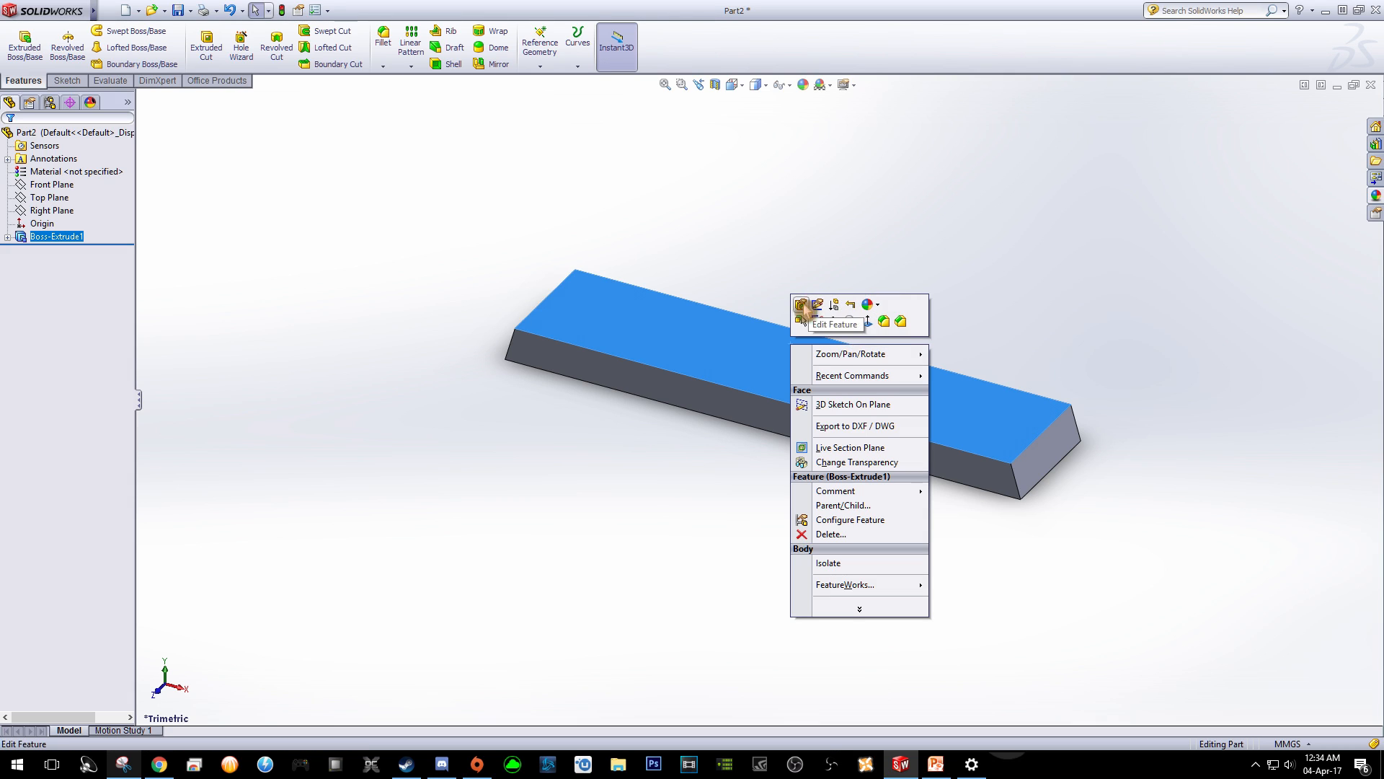
click(868, 322)
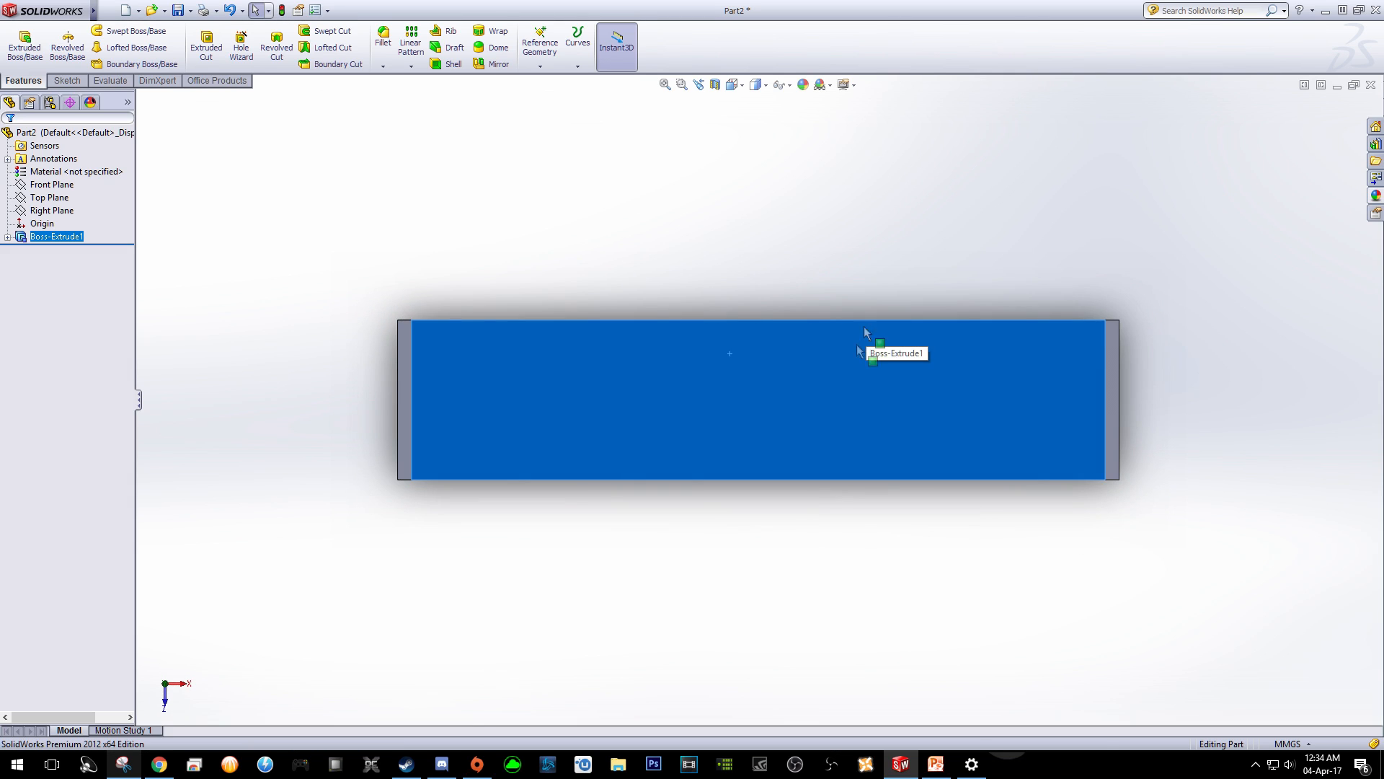
right_click(826, 390)
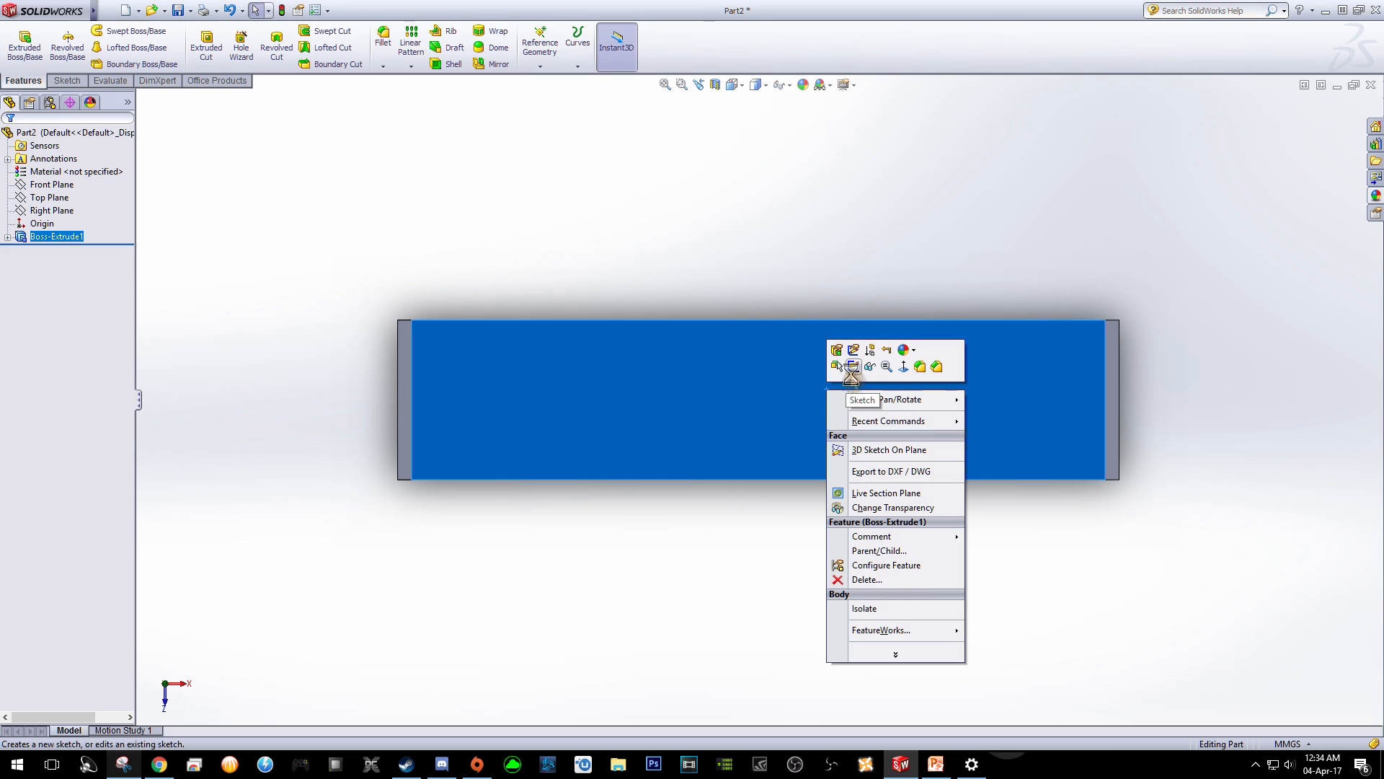
click(853, 367)
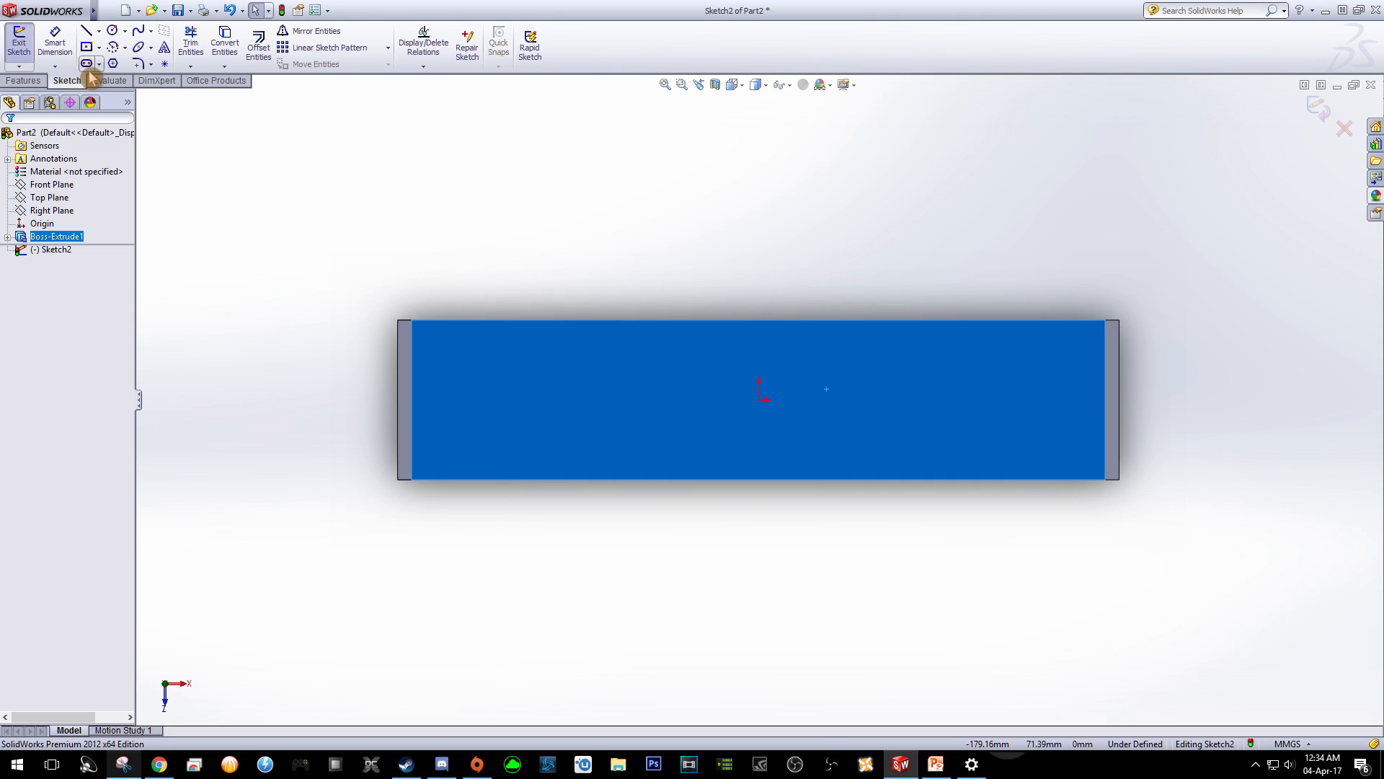
Draw a circle centred on the origin and set its radius to 54 mm.
click(125, 33)
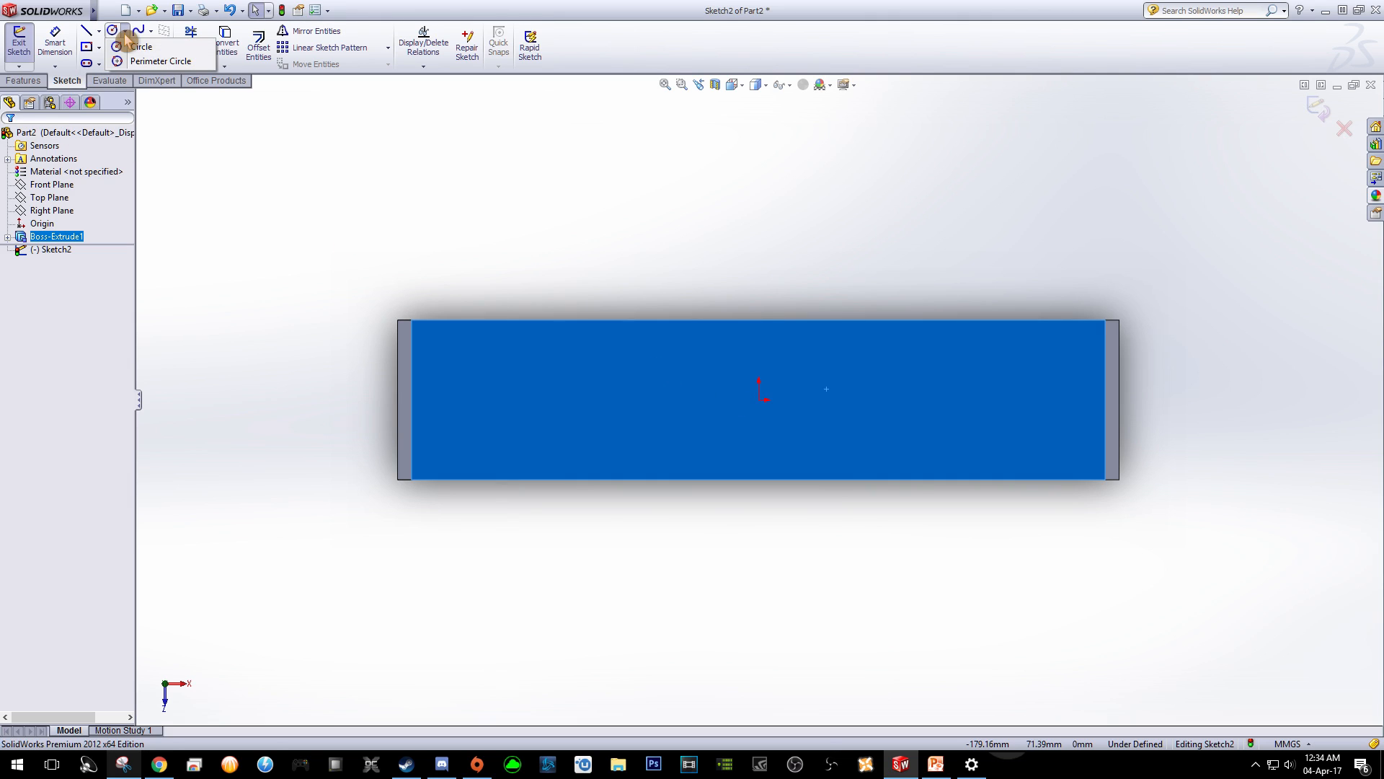
click(139, 48)
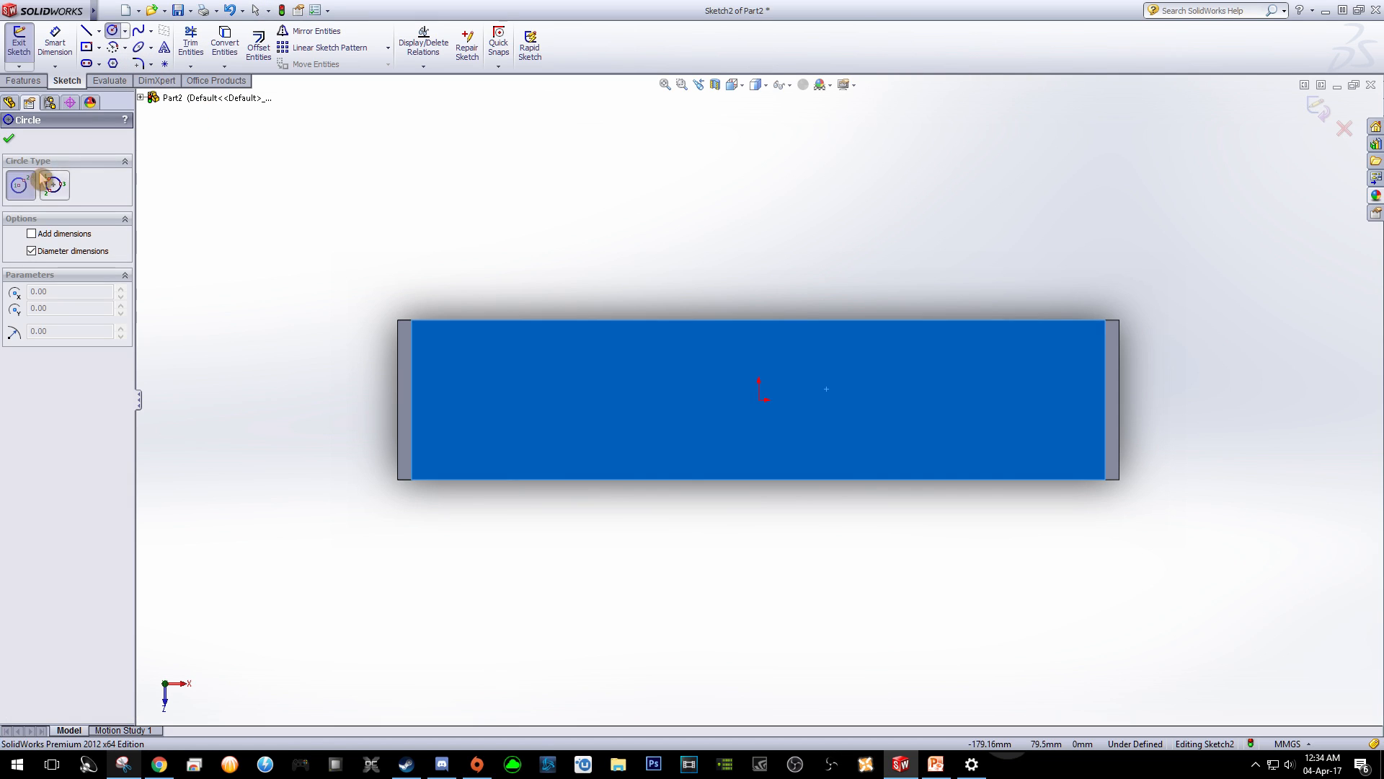
click(758, 399)
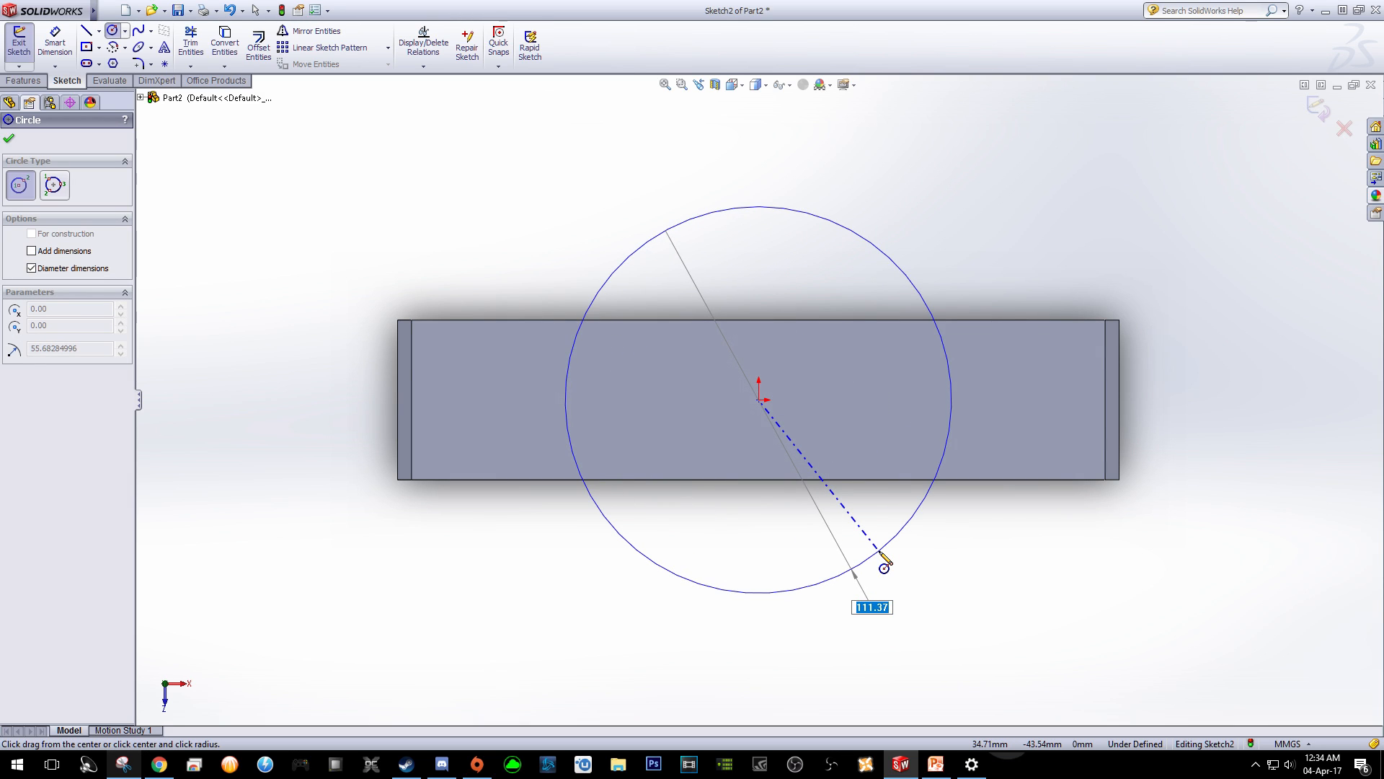
click(884, 568)
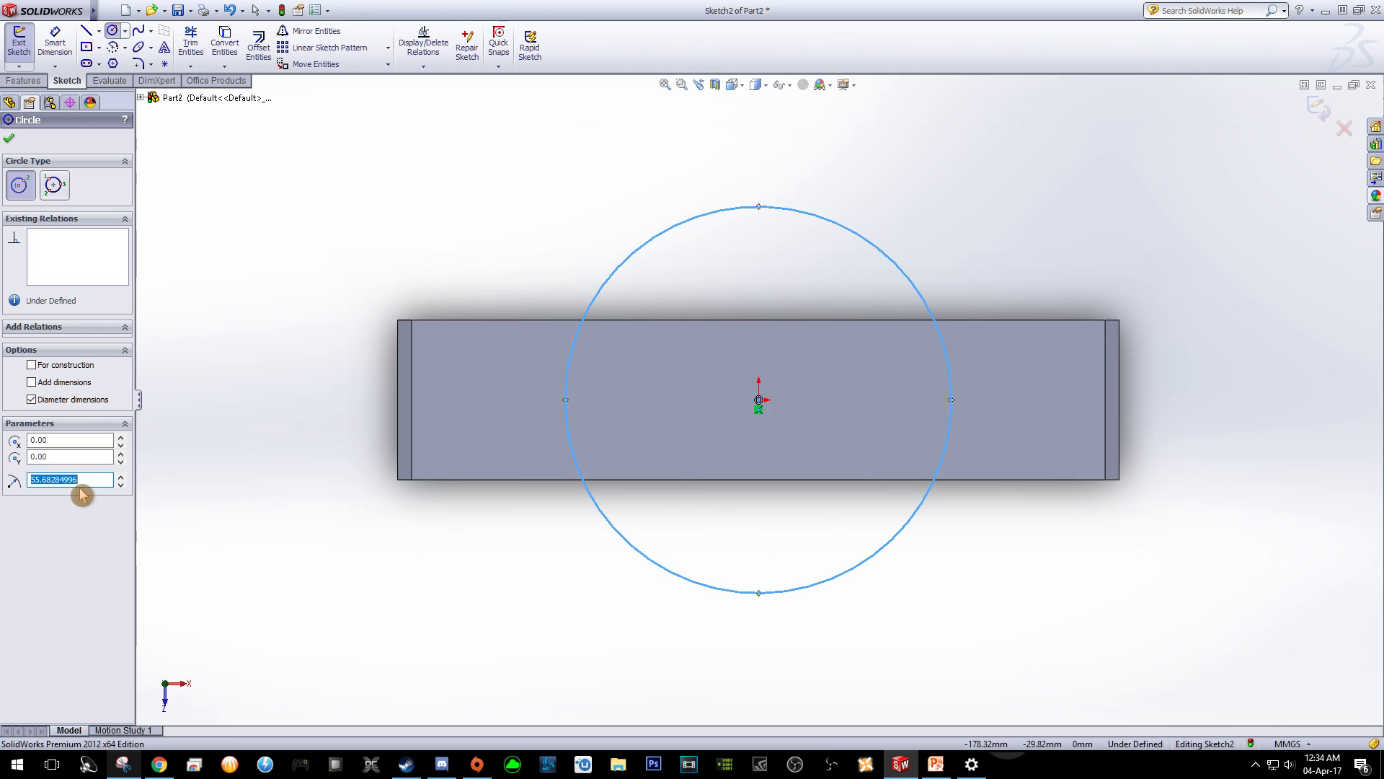
text(54)
key(Return)
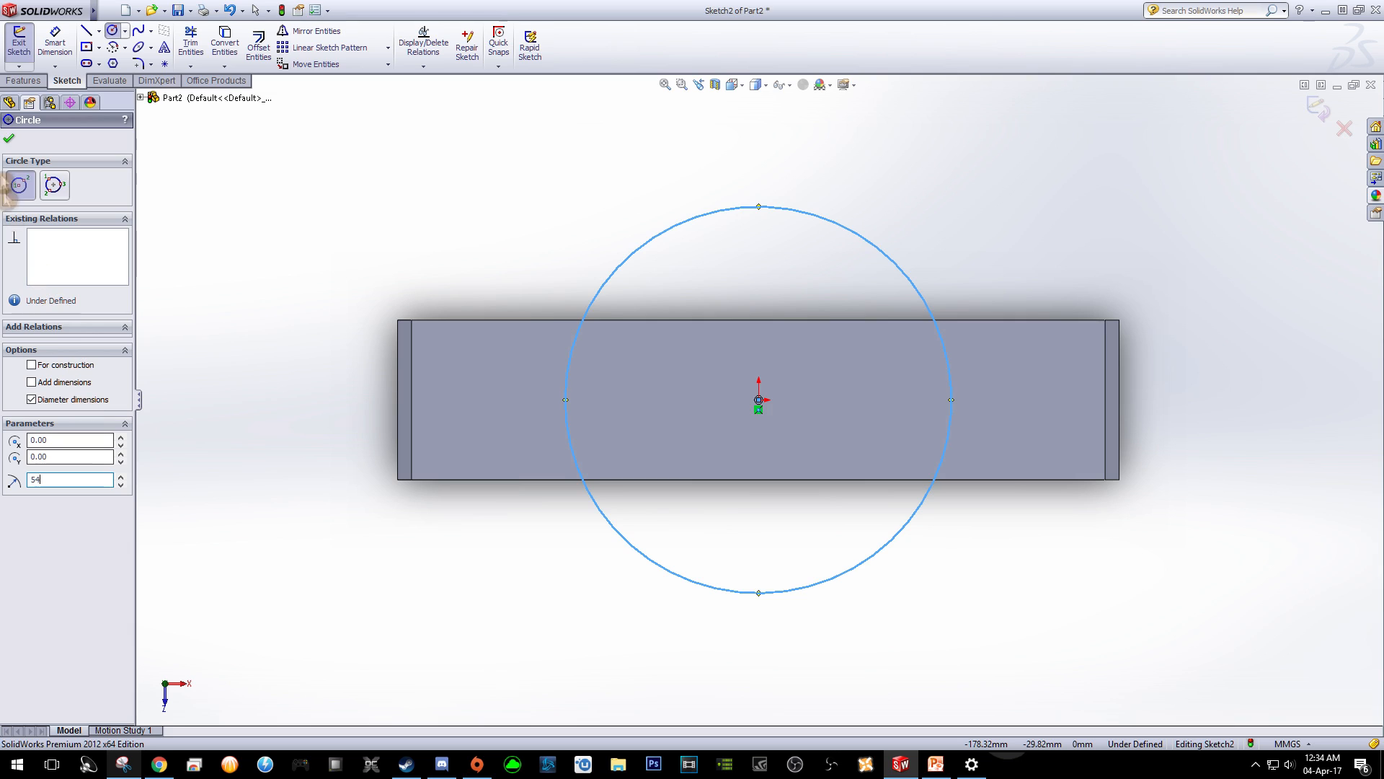
key(Escape)
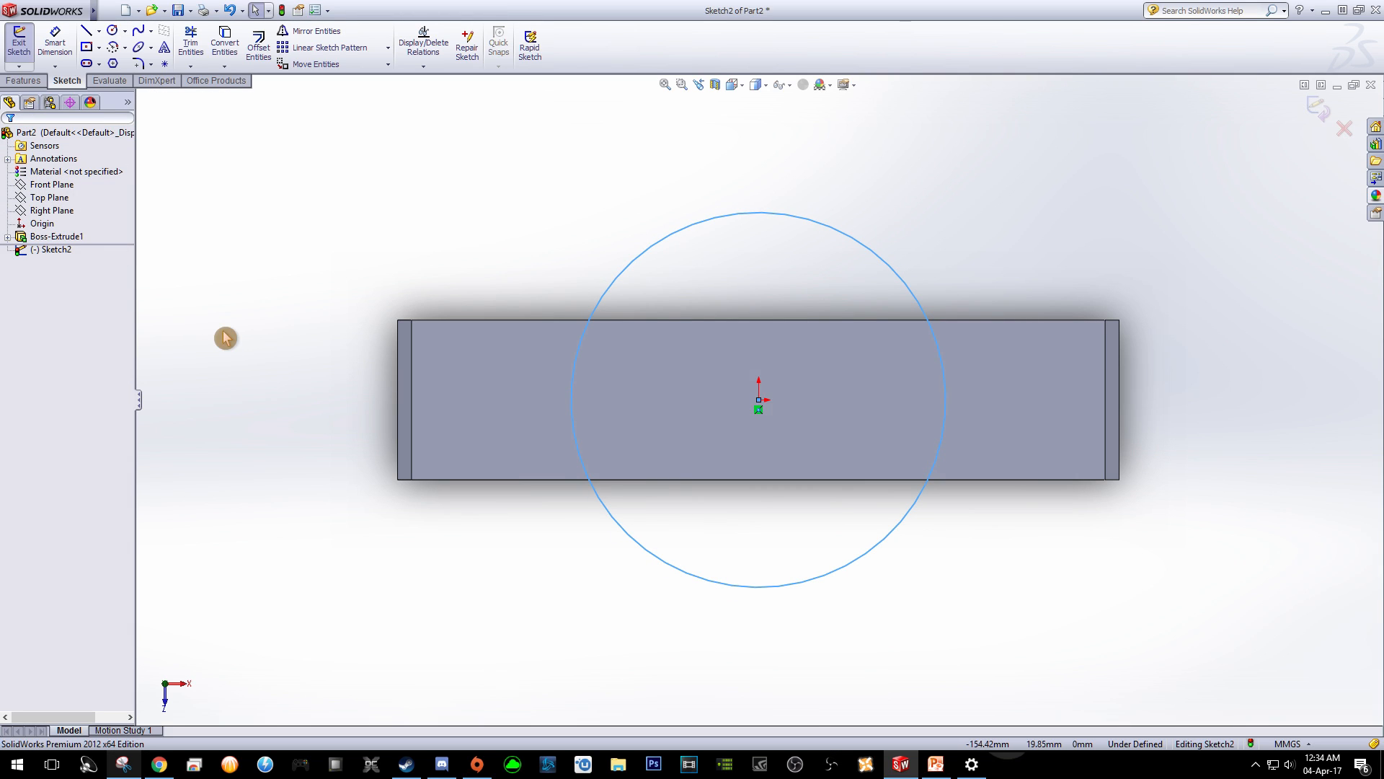
Draw a horizontal line along the face's upper long edge between its two intersections with the circle.
click(86, 31)
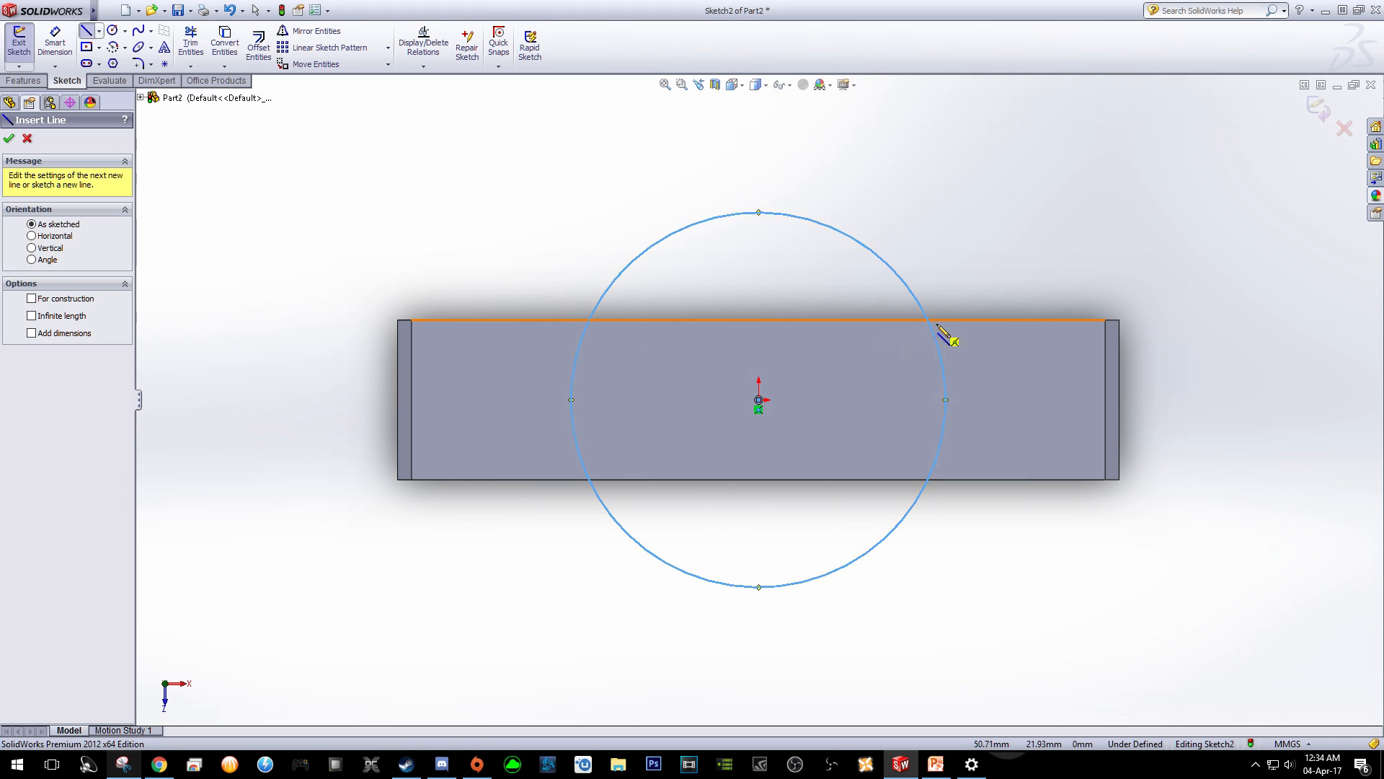
click(590, 321)
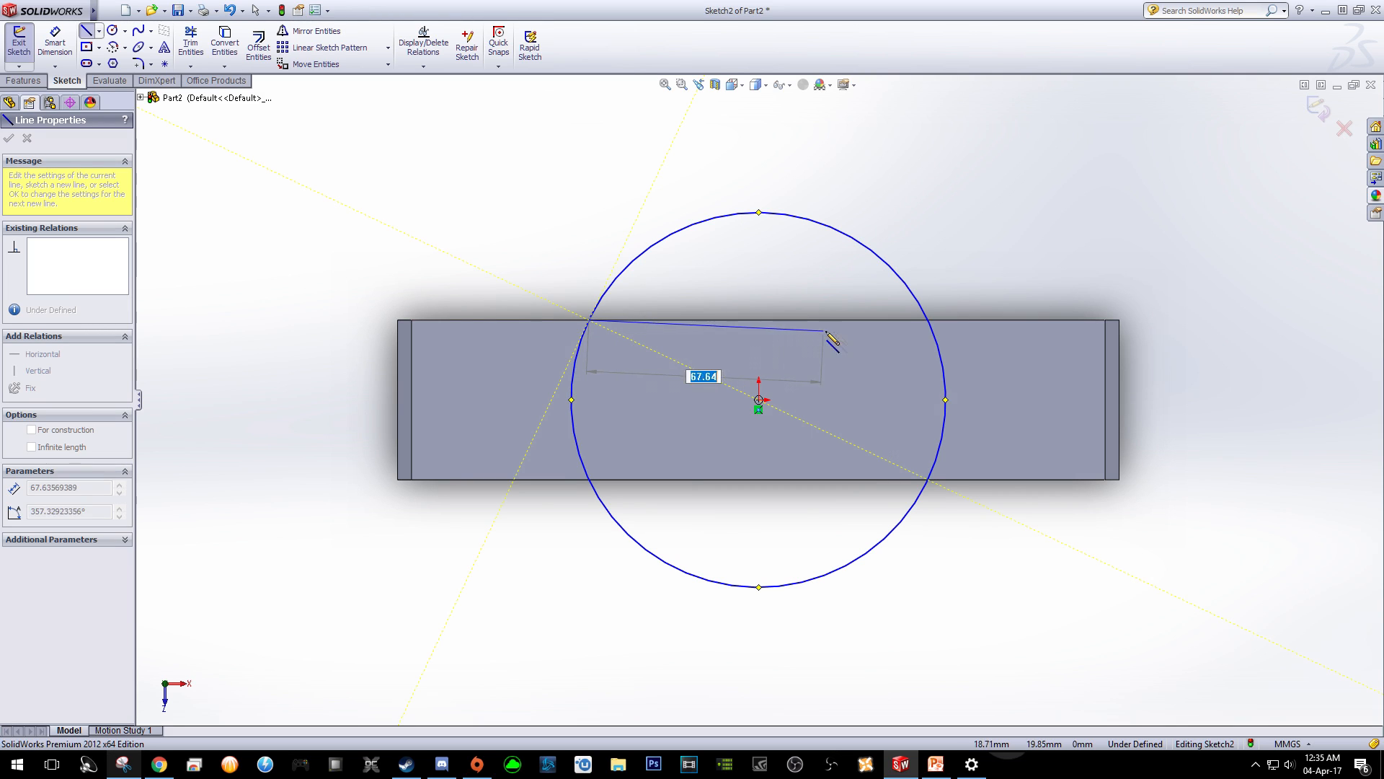
click(929, 320)
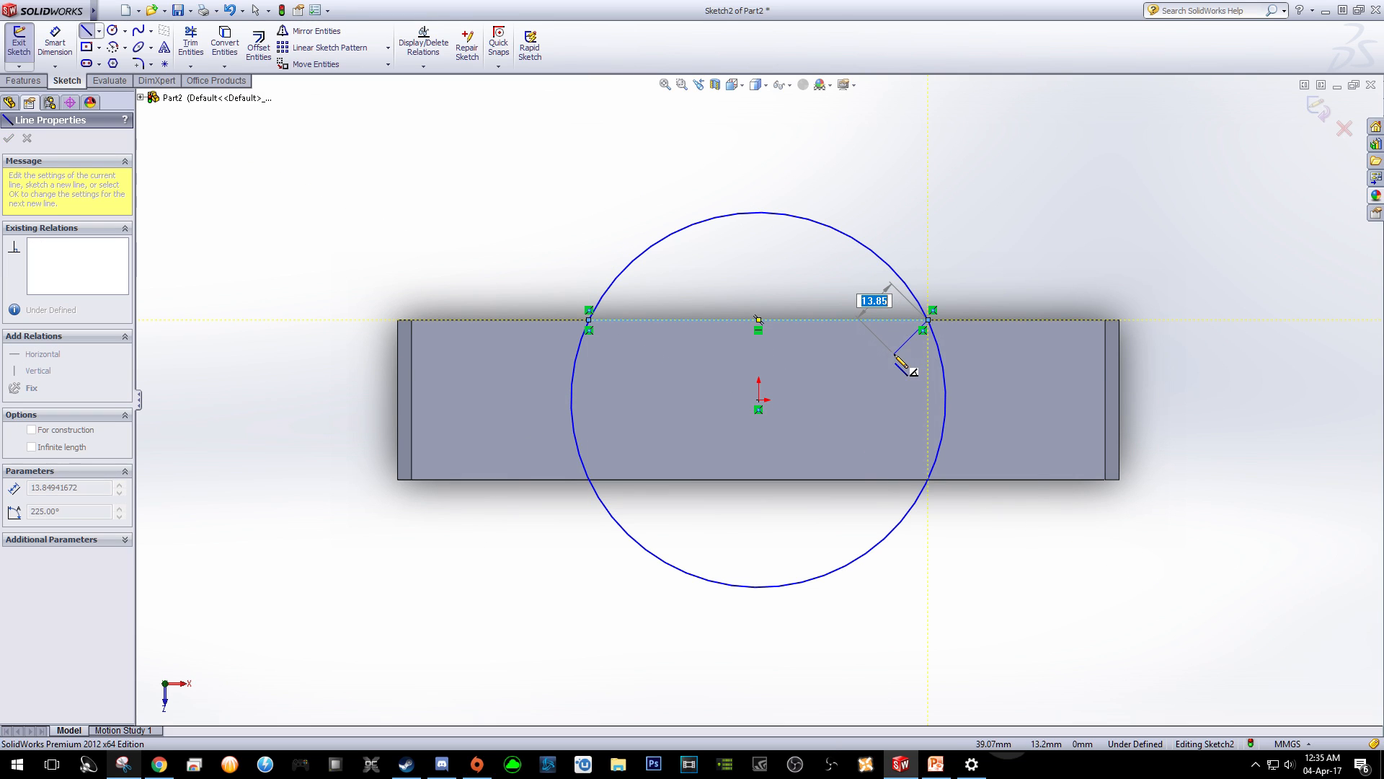
right_click(894, 353)
click(910, 364)
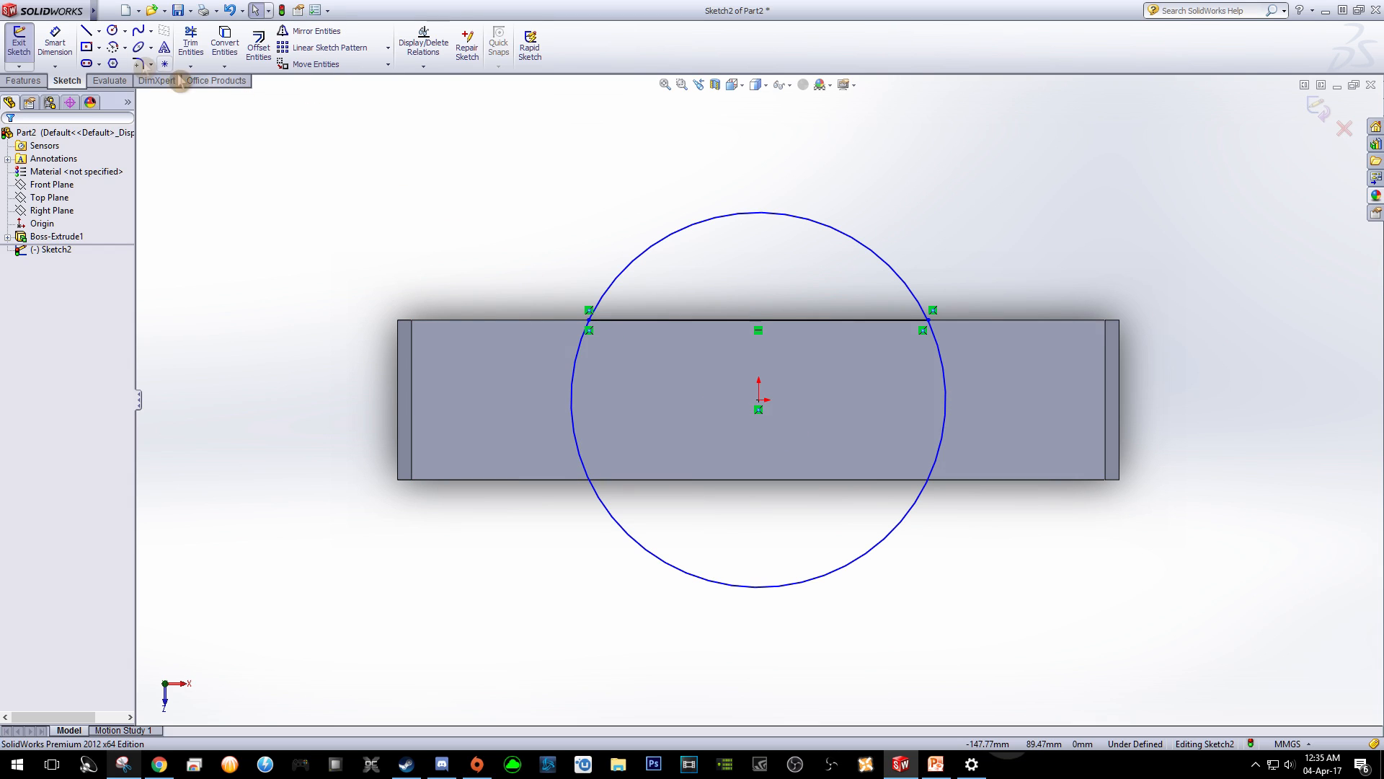
Draw a horizontal line along the face's lower long edge between its two intersections with the circle.
click(86, 30)
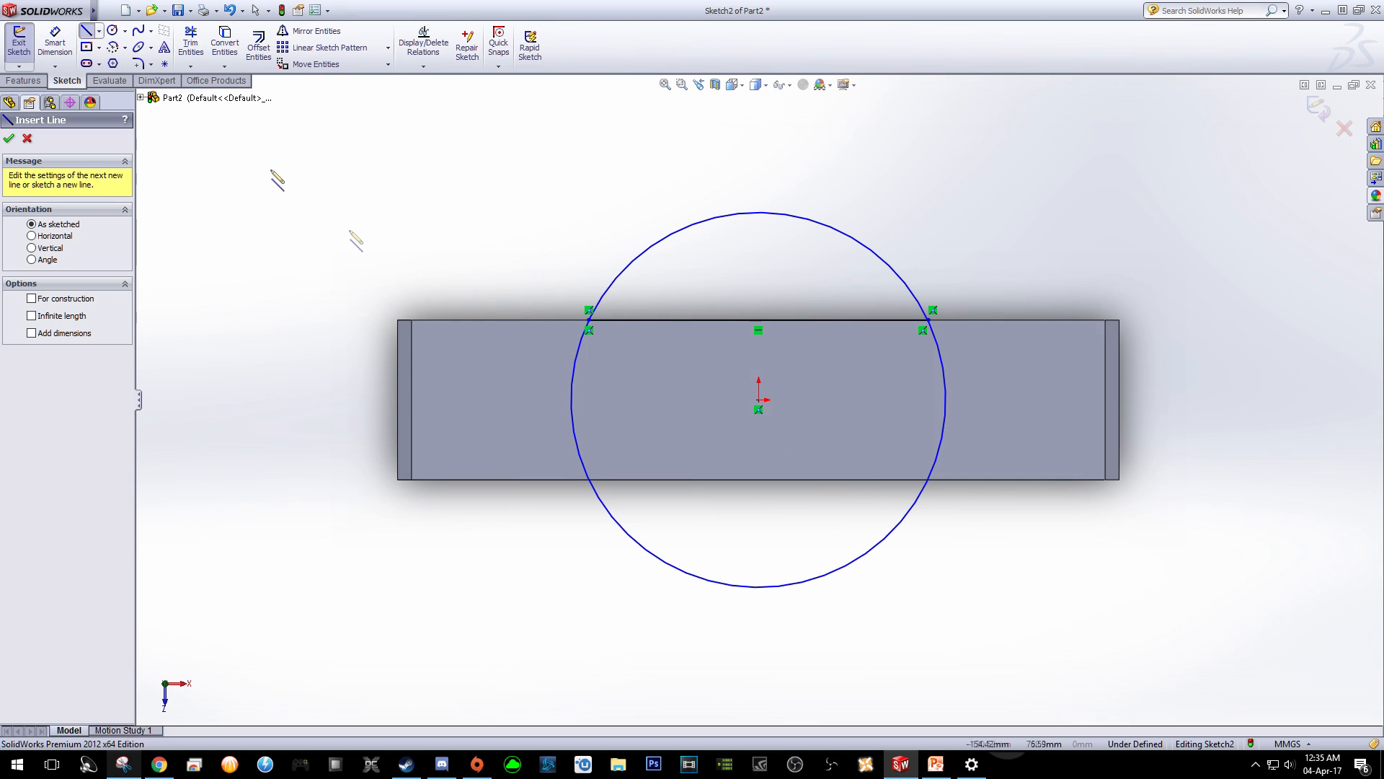
click(591, 480)
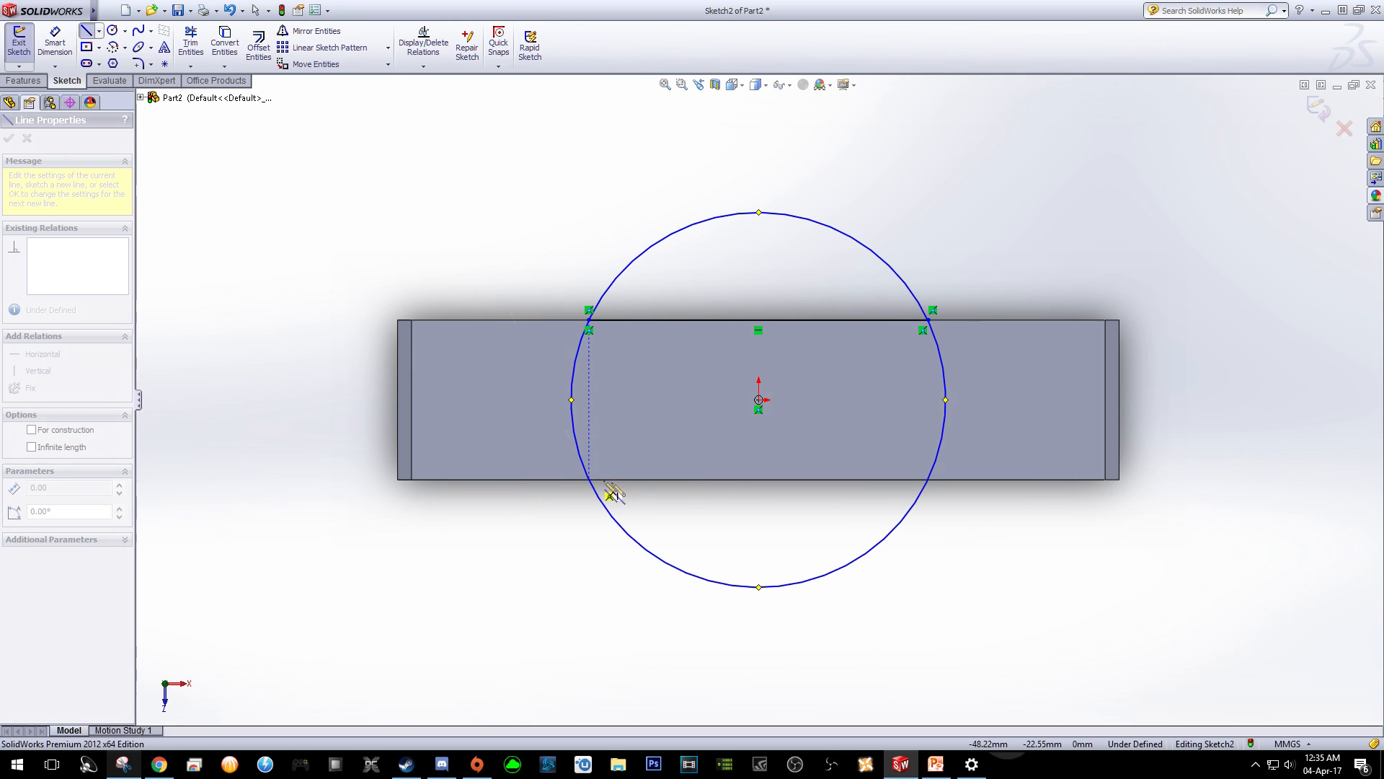
click(929, 480)
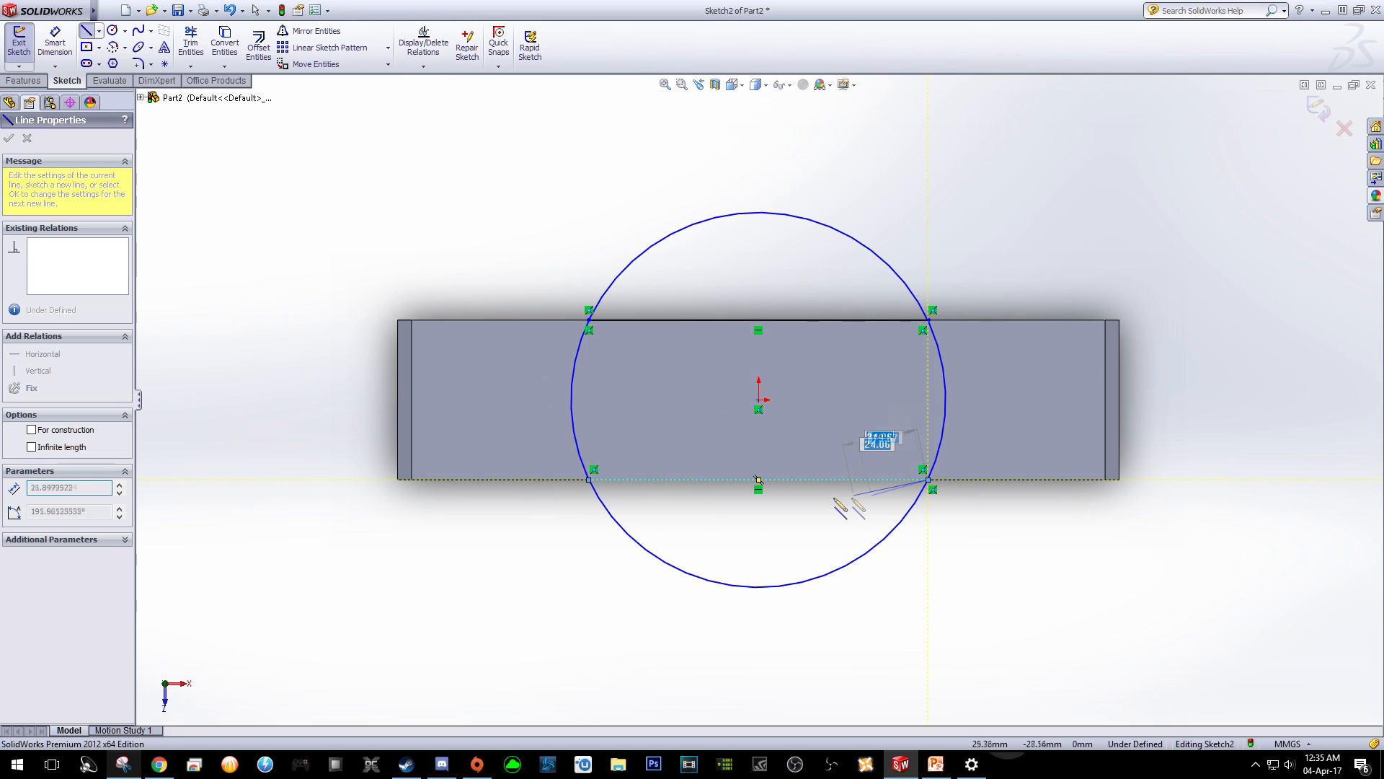
right_click(825, 497)
click(882, 394)
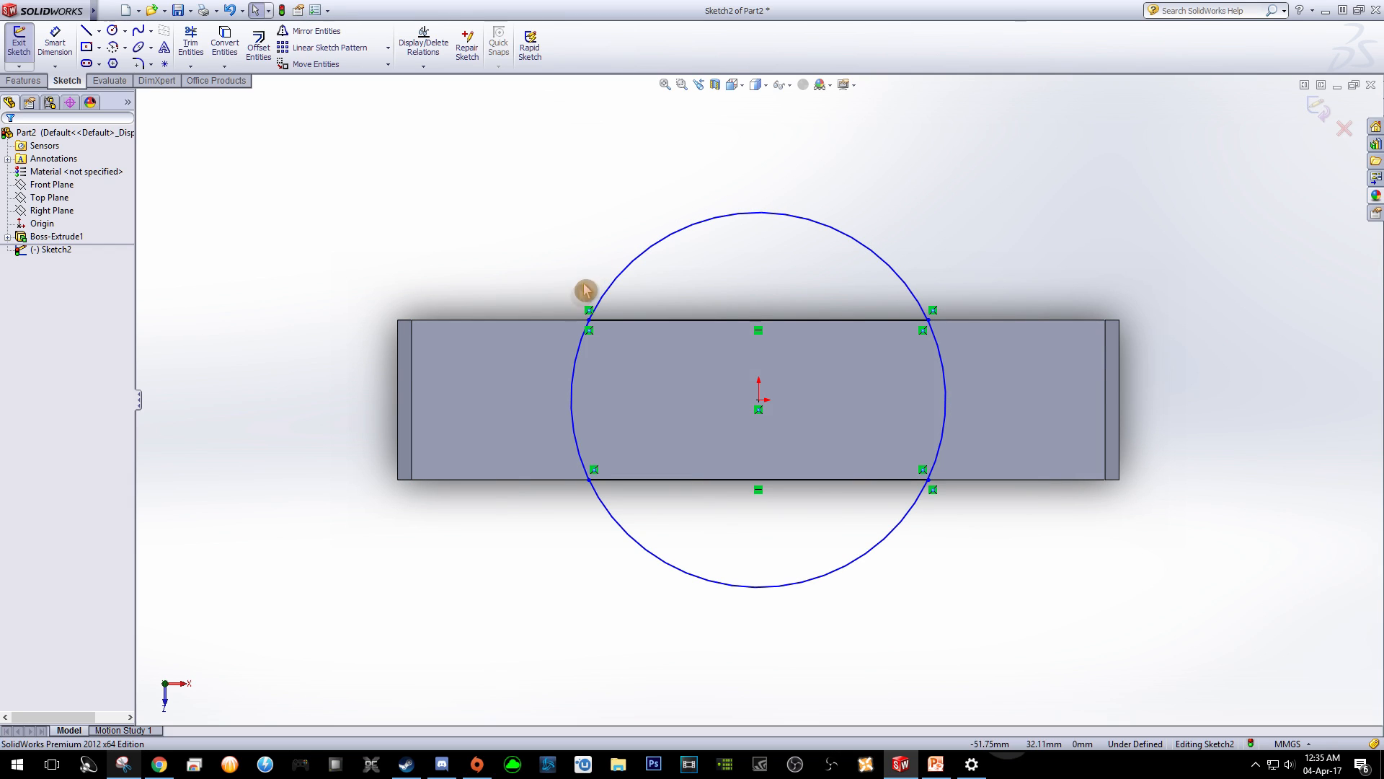
Trim away the two circle arcs that extend beyond the block's upper and lower long edges.
click(190, 43)
click(729, 215)
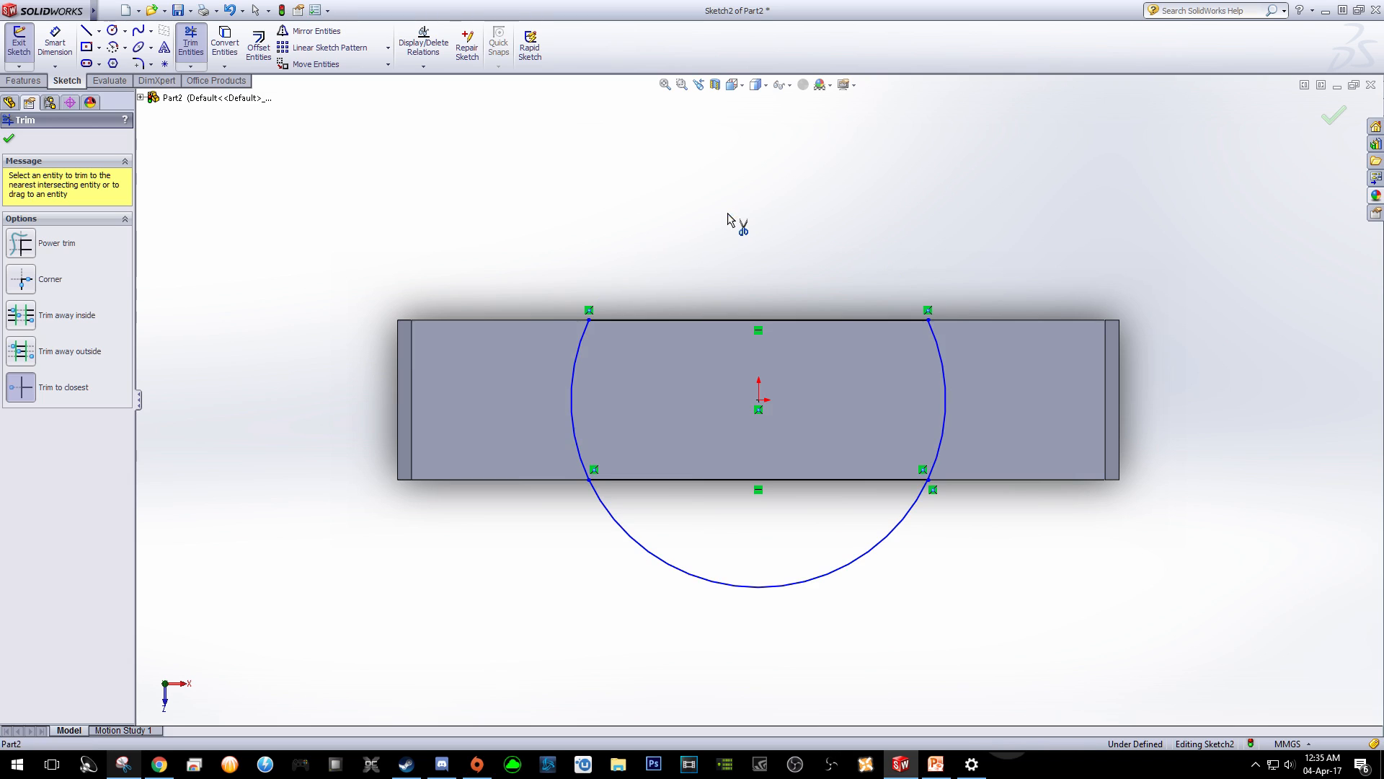
click(729, 586)
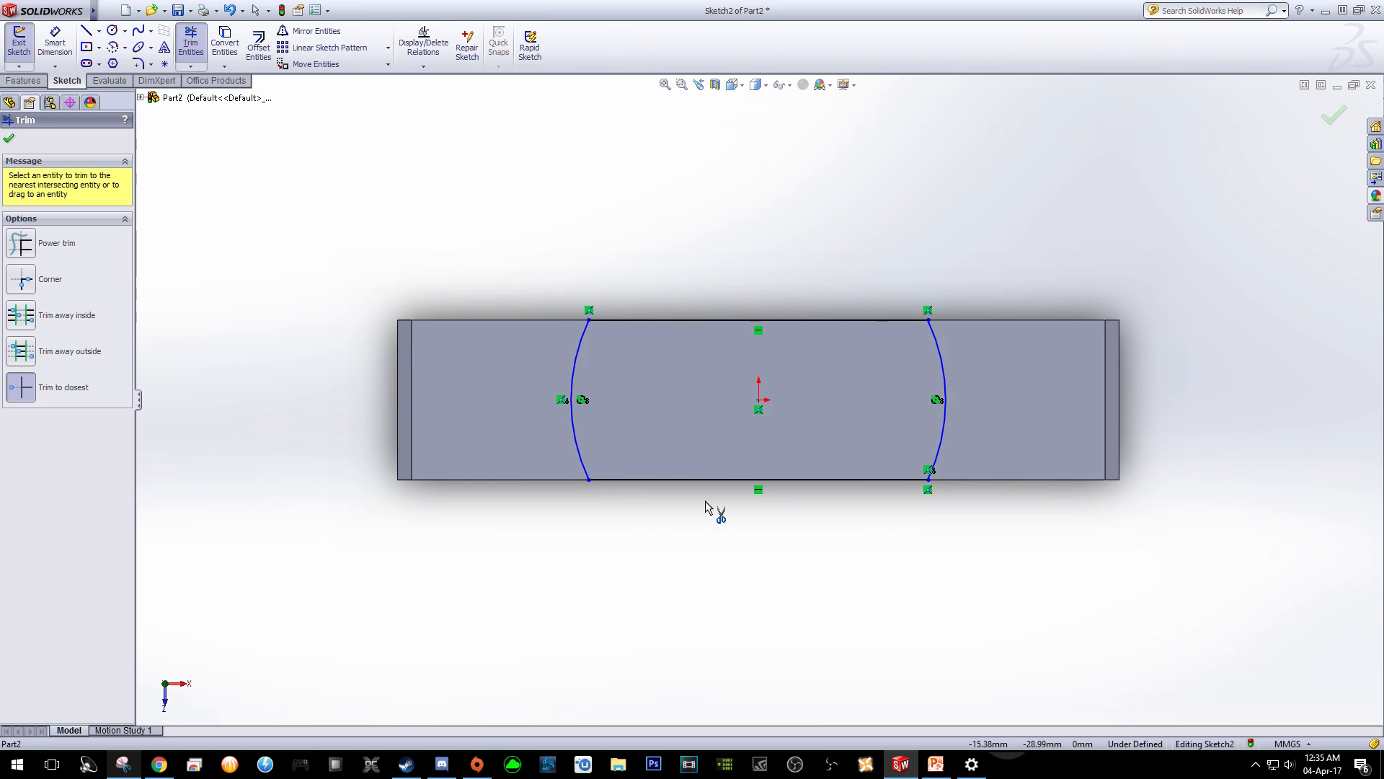
Examine the four corners where the trimmed arcs meet the chord lines, and finish trimming.
scroll(627, 465, down, 6)
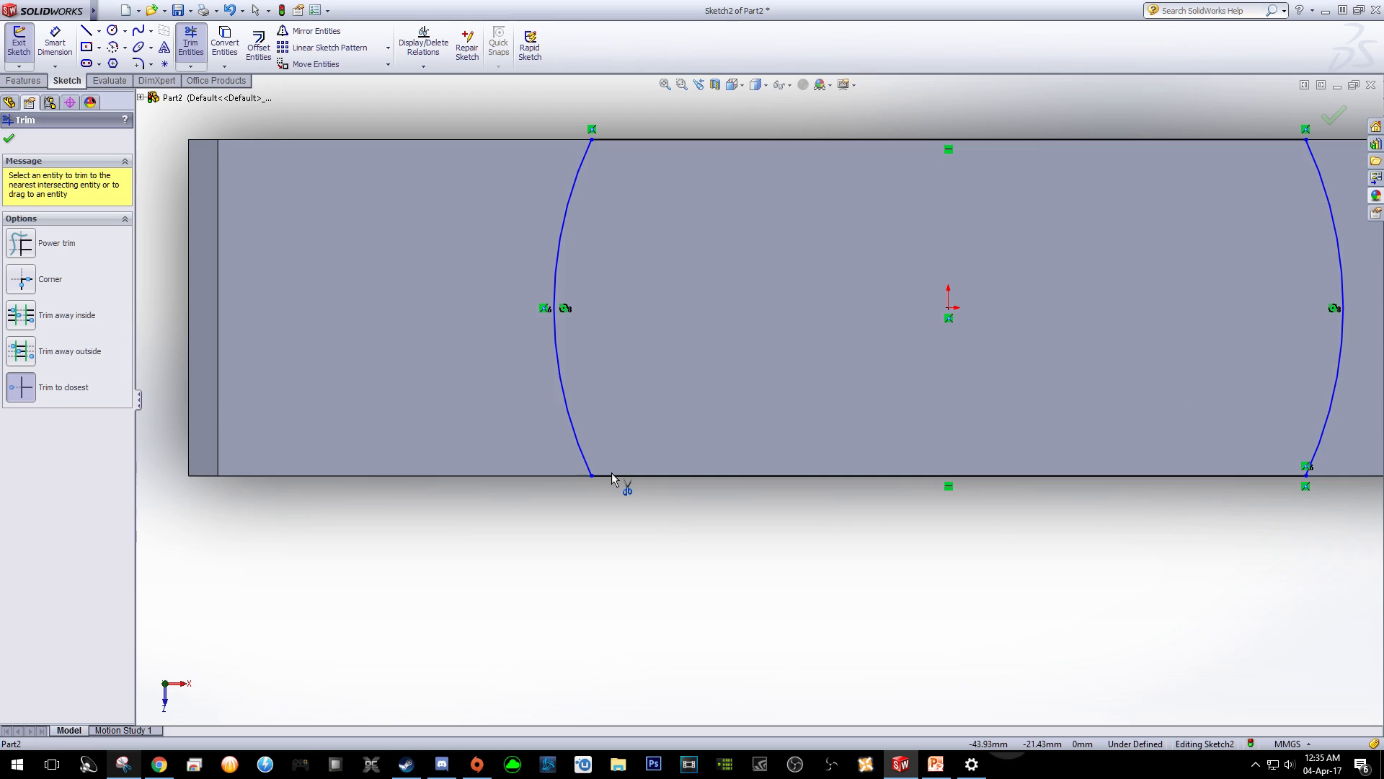
scroll(620, 467, down, 3)
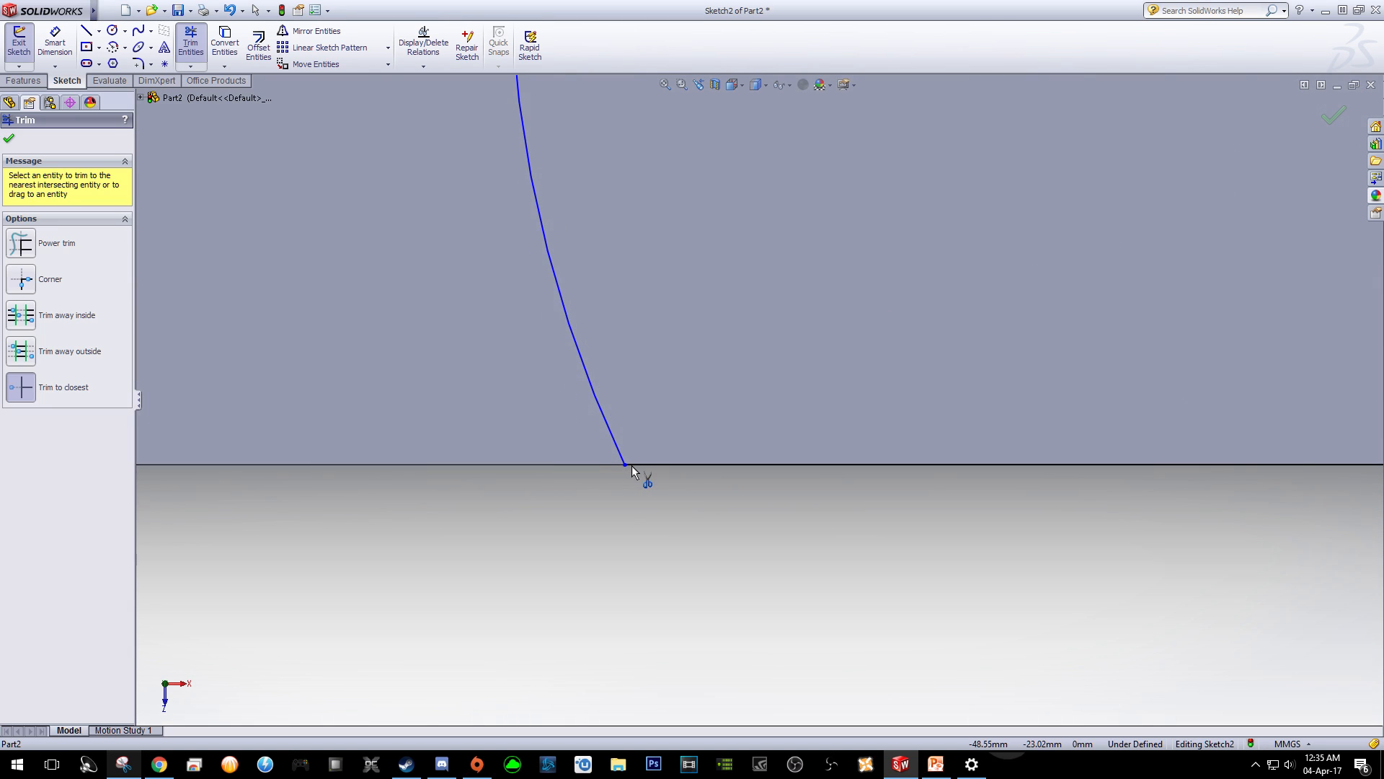
scroll(693, 435, up, 5)
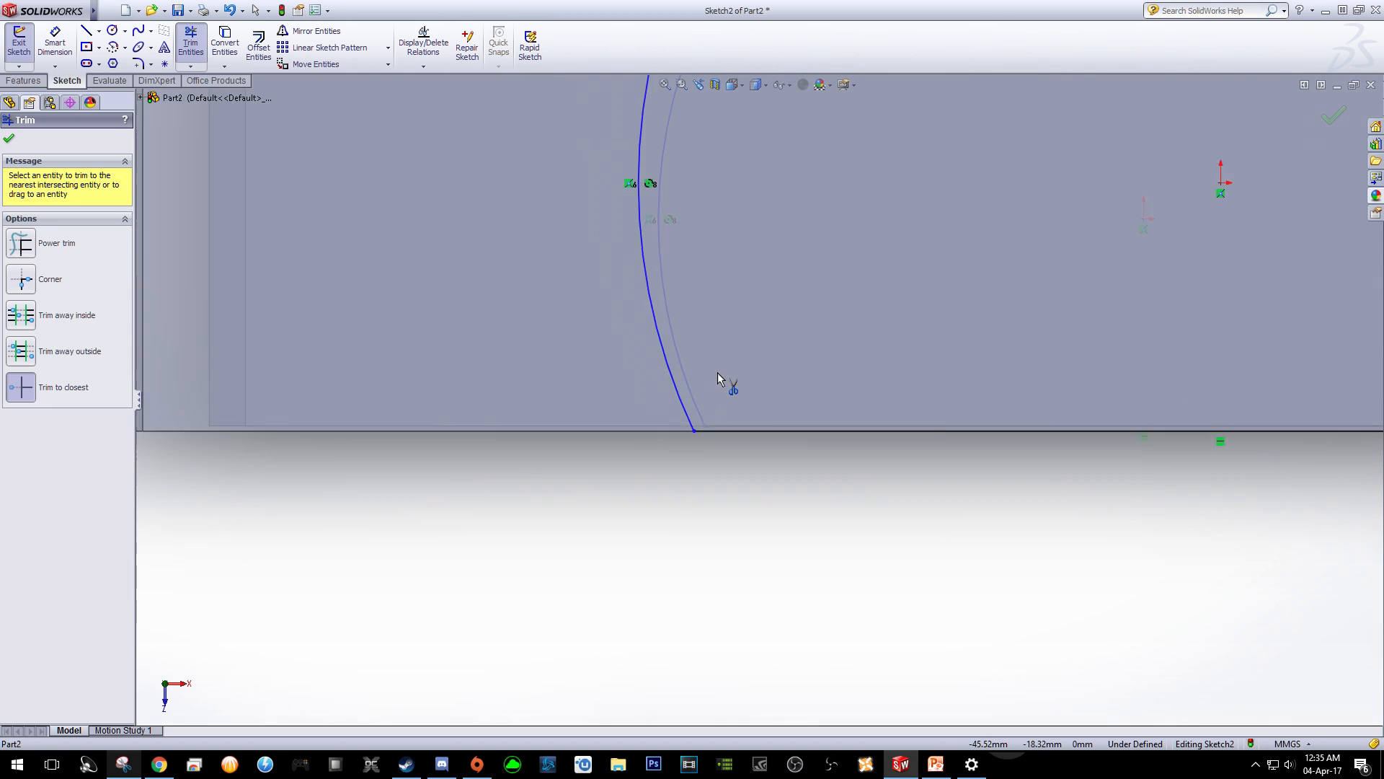
scroll(758, 127, down, 5)
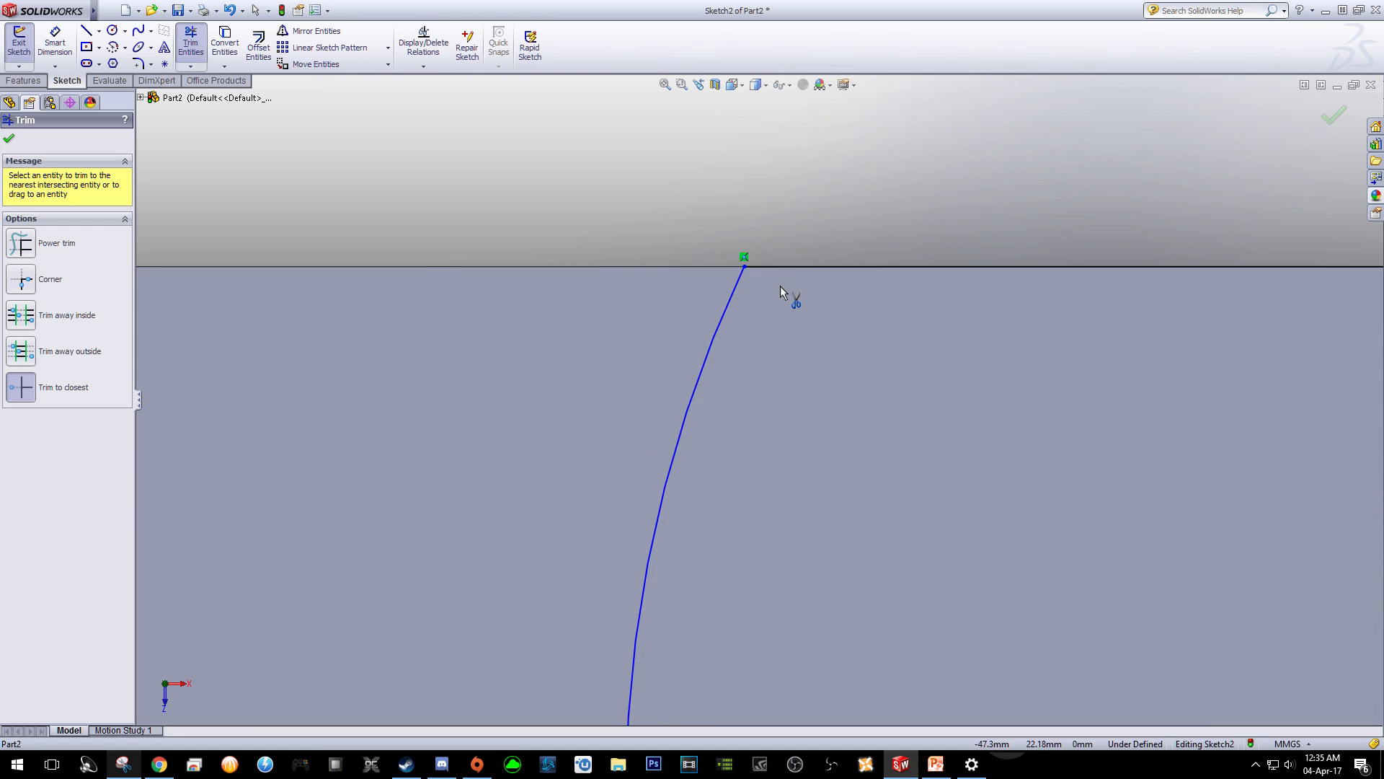
scroll(1272, 560, up, 5)
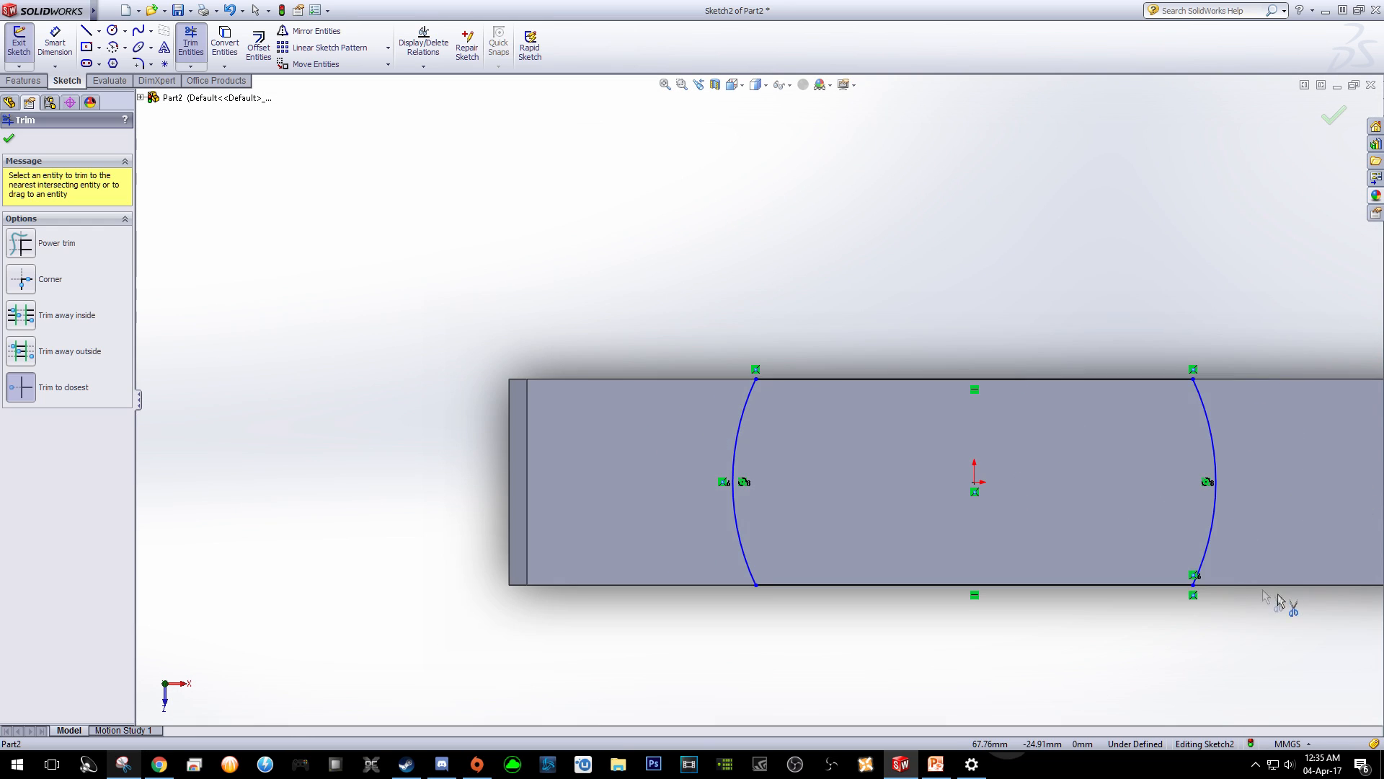
scroll(1128, 556, down, 5)
scroll(1083, 544, down, 2)
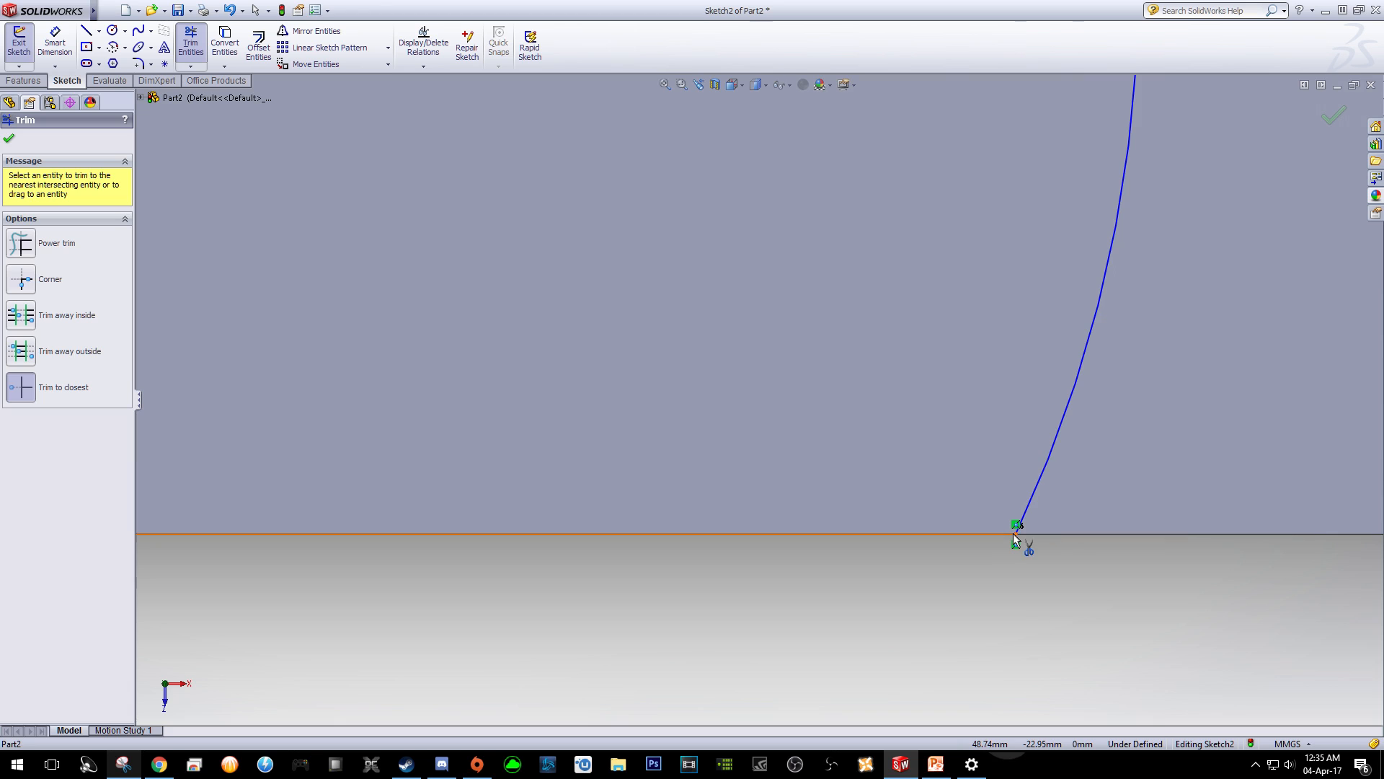
scroll(1037, 443, up, 3)
scroll(887, 194, up, 4)
scroll(828, 139, down, 5)
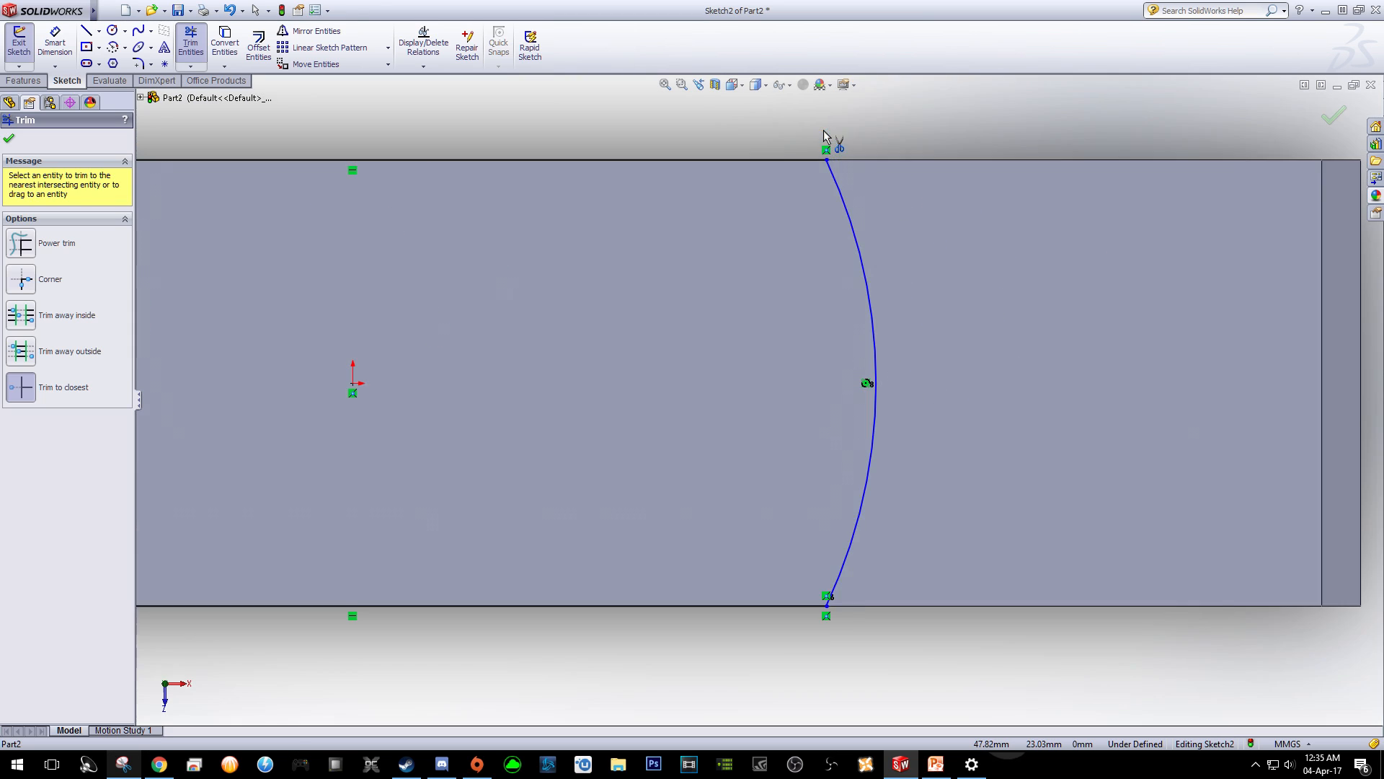
scroll(640, 378, up, 5)
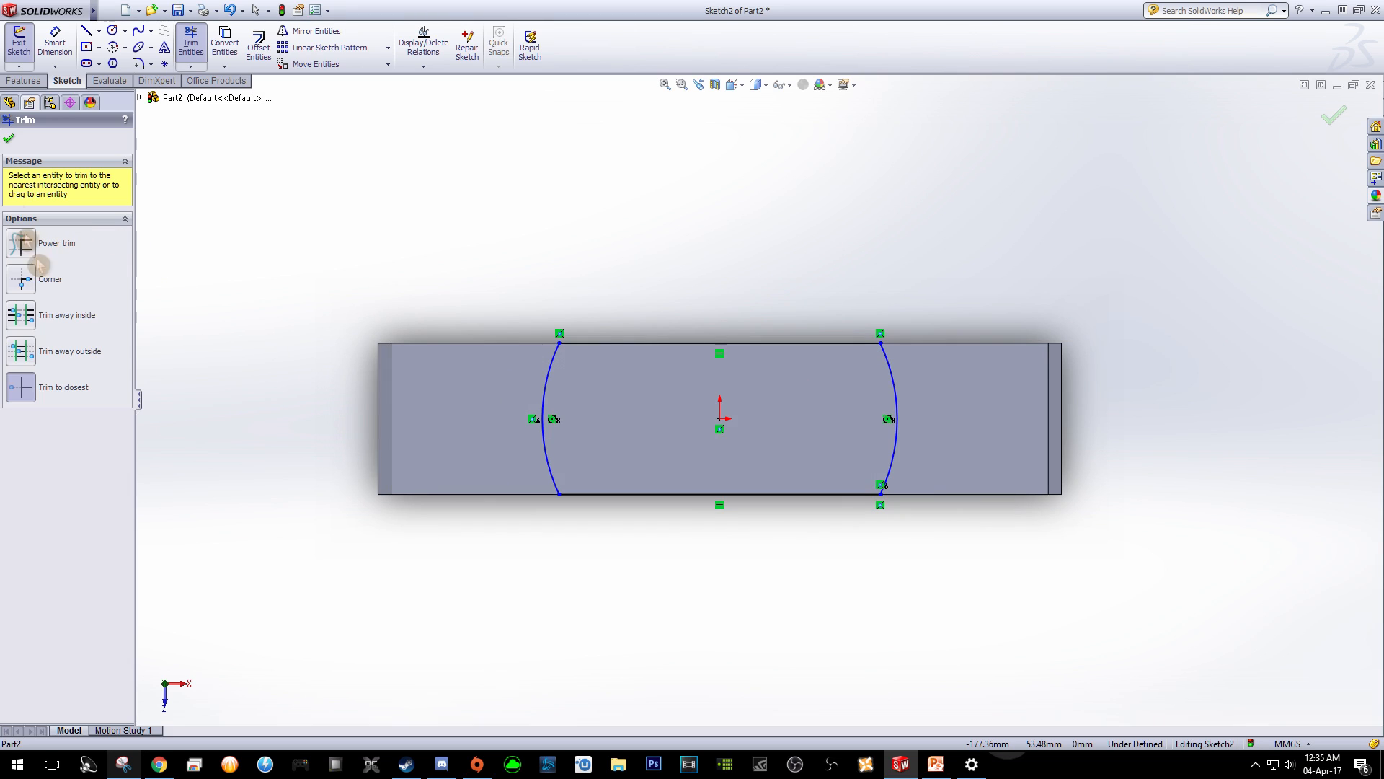
click(10, 144)
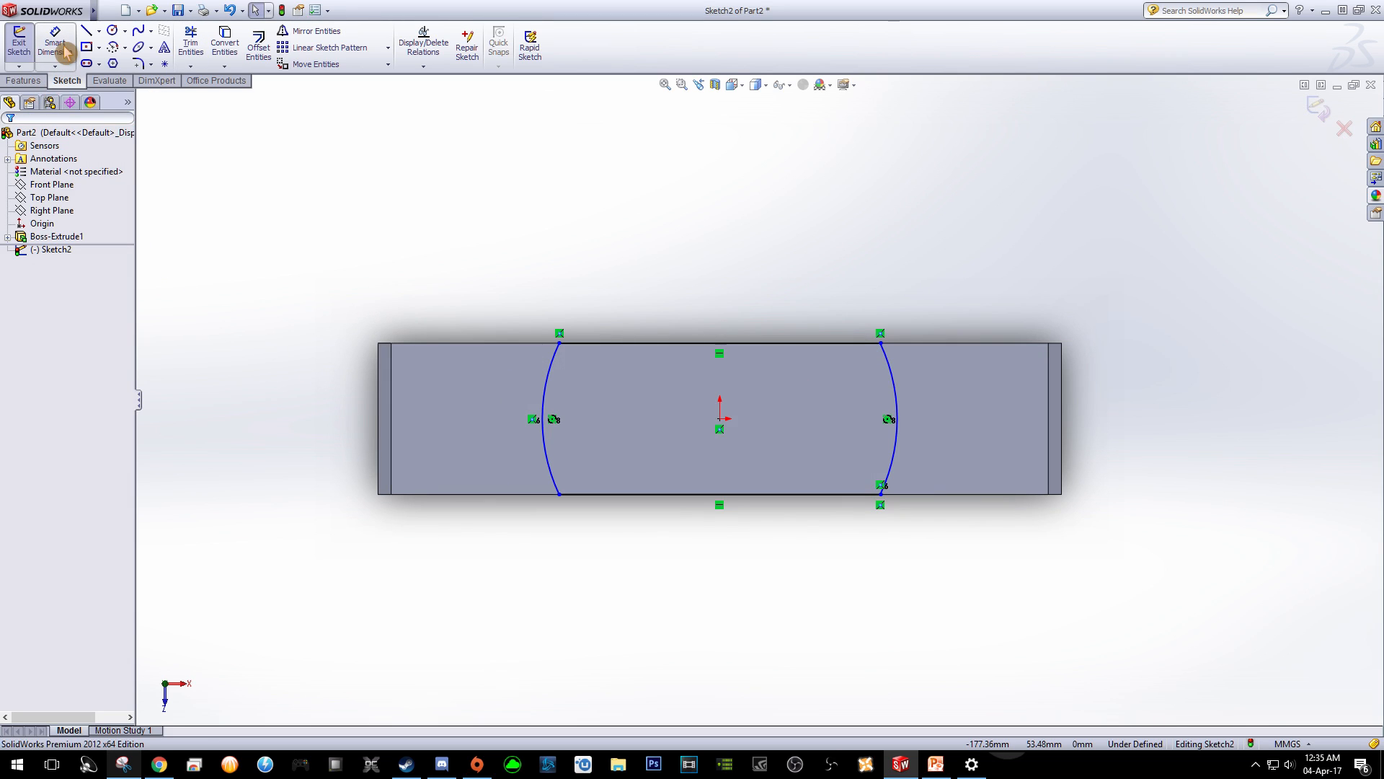
Extrude the trimmed arc-sided profile upward 54 mm as a blind boss merged with the base block.
click(34, 82)
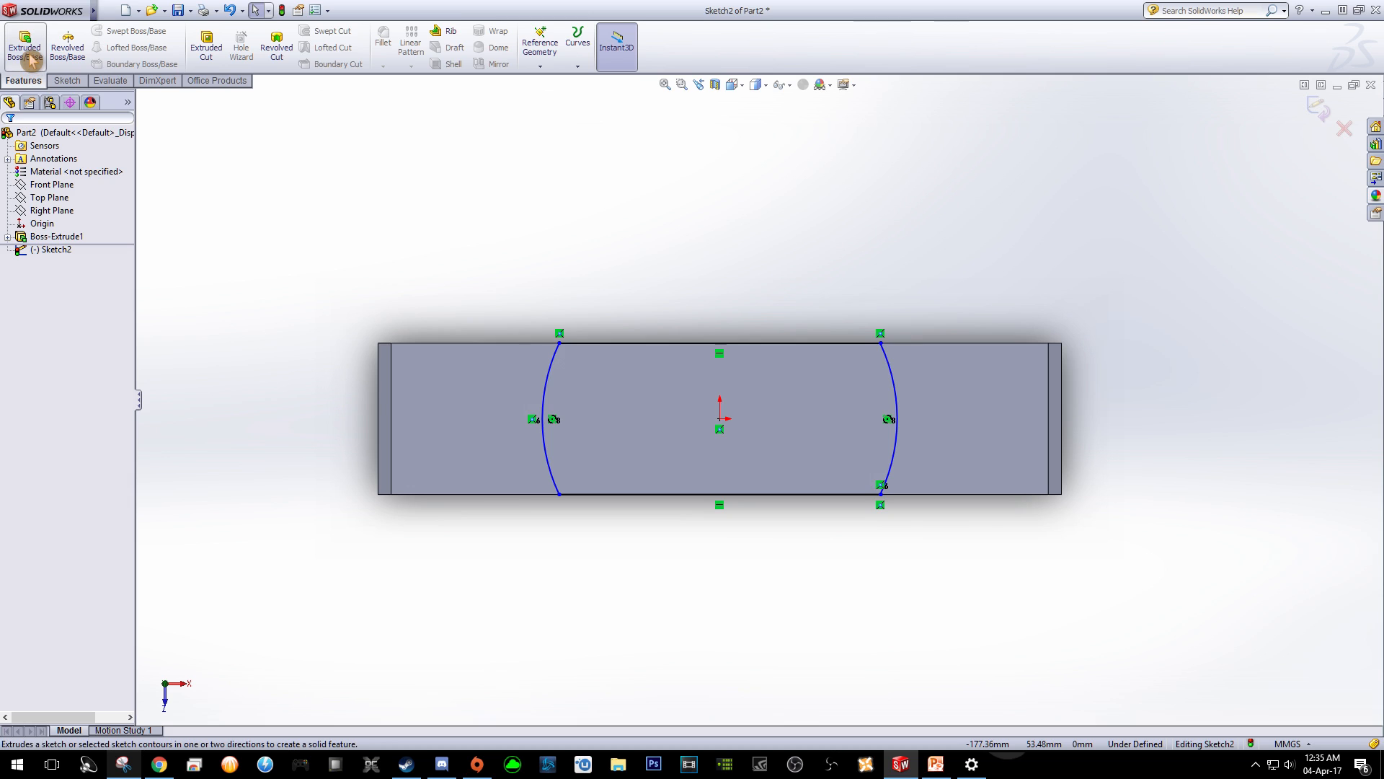
click(29, 54)
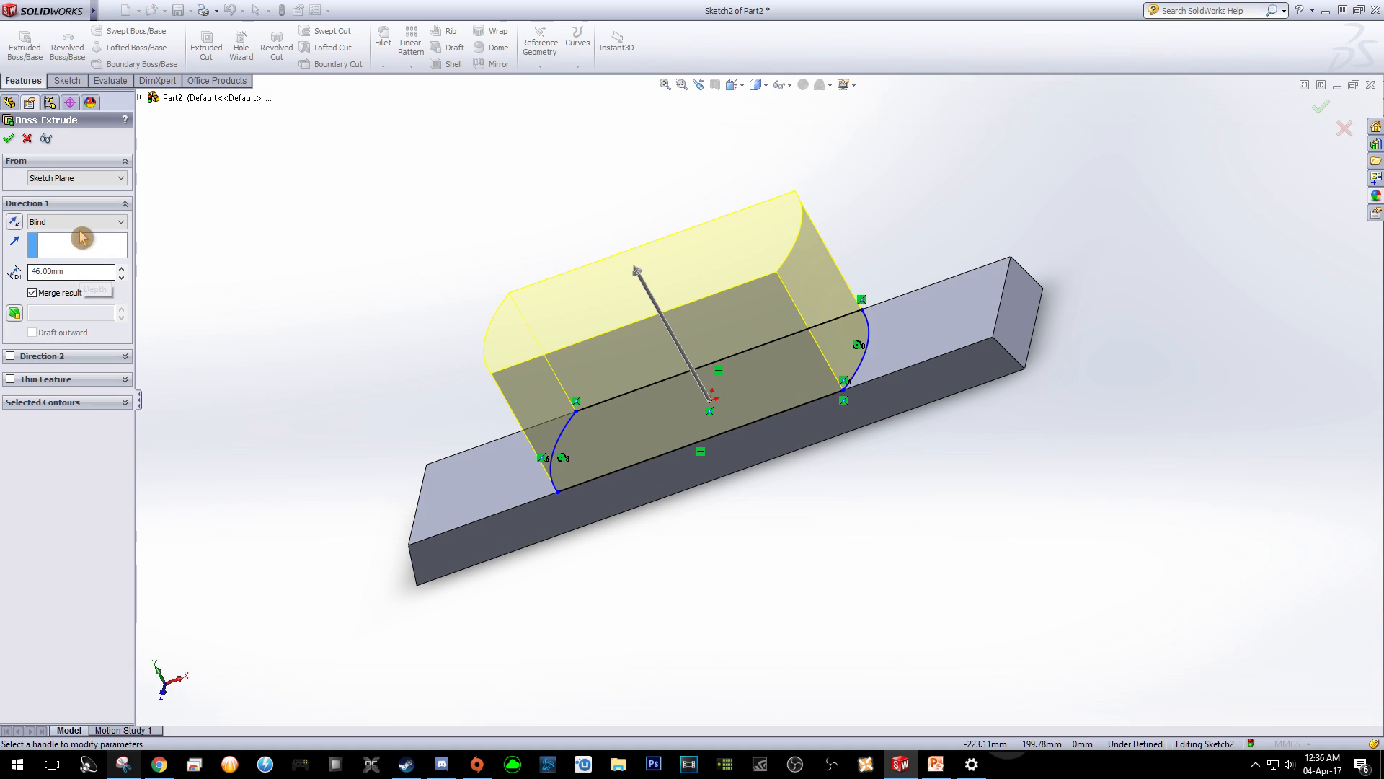
click(51, 271)
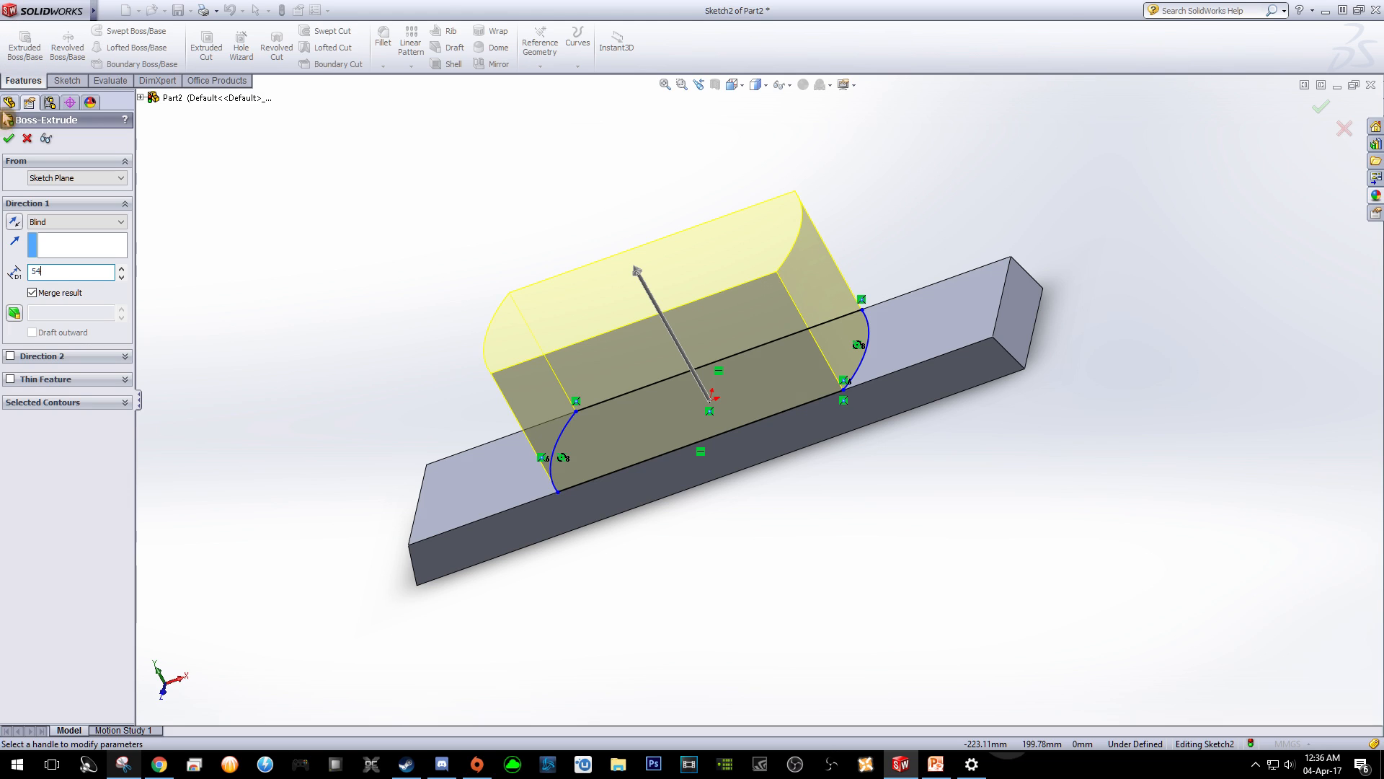
click(9, 138)
click(896, 556)
Orient the view normal to the raised boss's top face and start a sketch on that face.
middle_drag(964, 479, 986, 679)
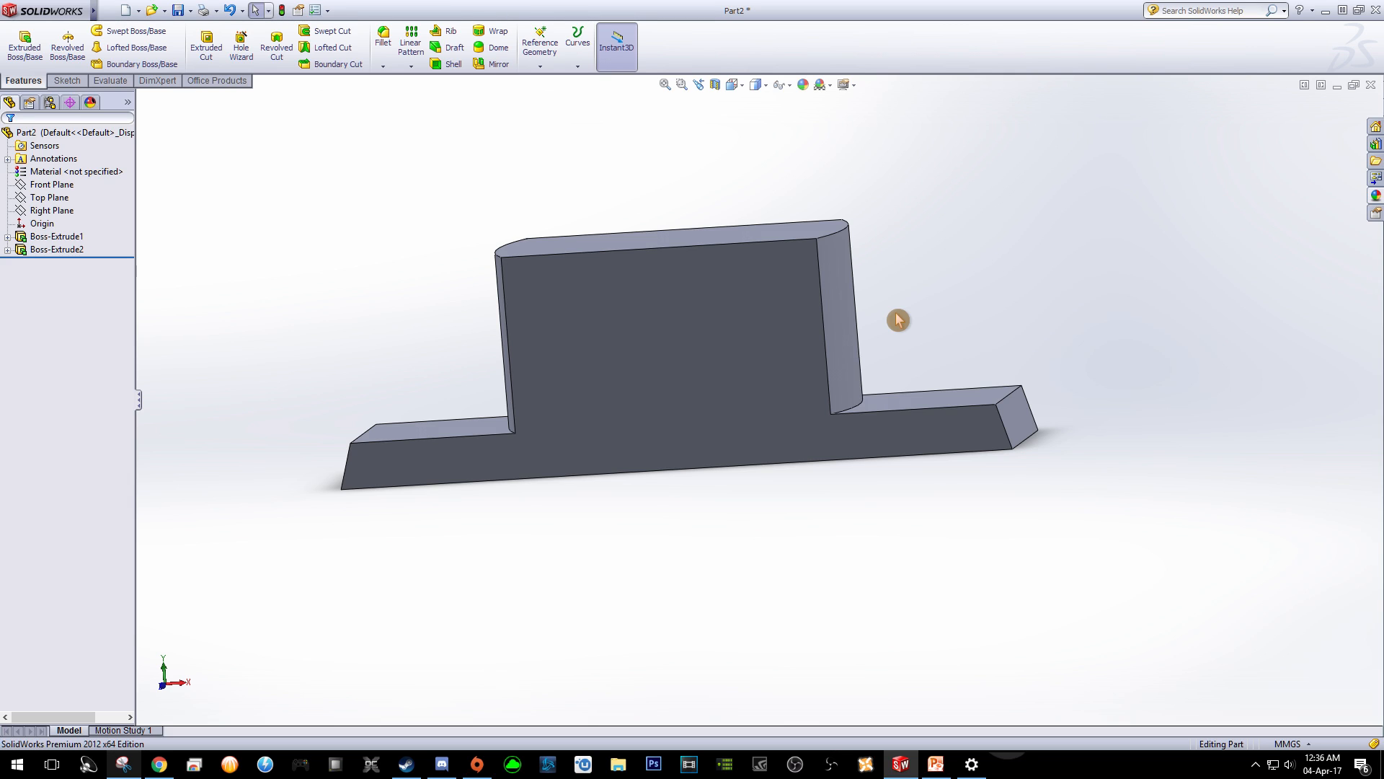
scroll(898, 320, down, 1)
scroll(781, 335, up, 2)
scroll(782, 335, down, 1)
middle_drag(828, 340, 844, 640)
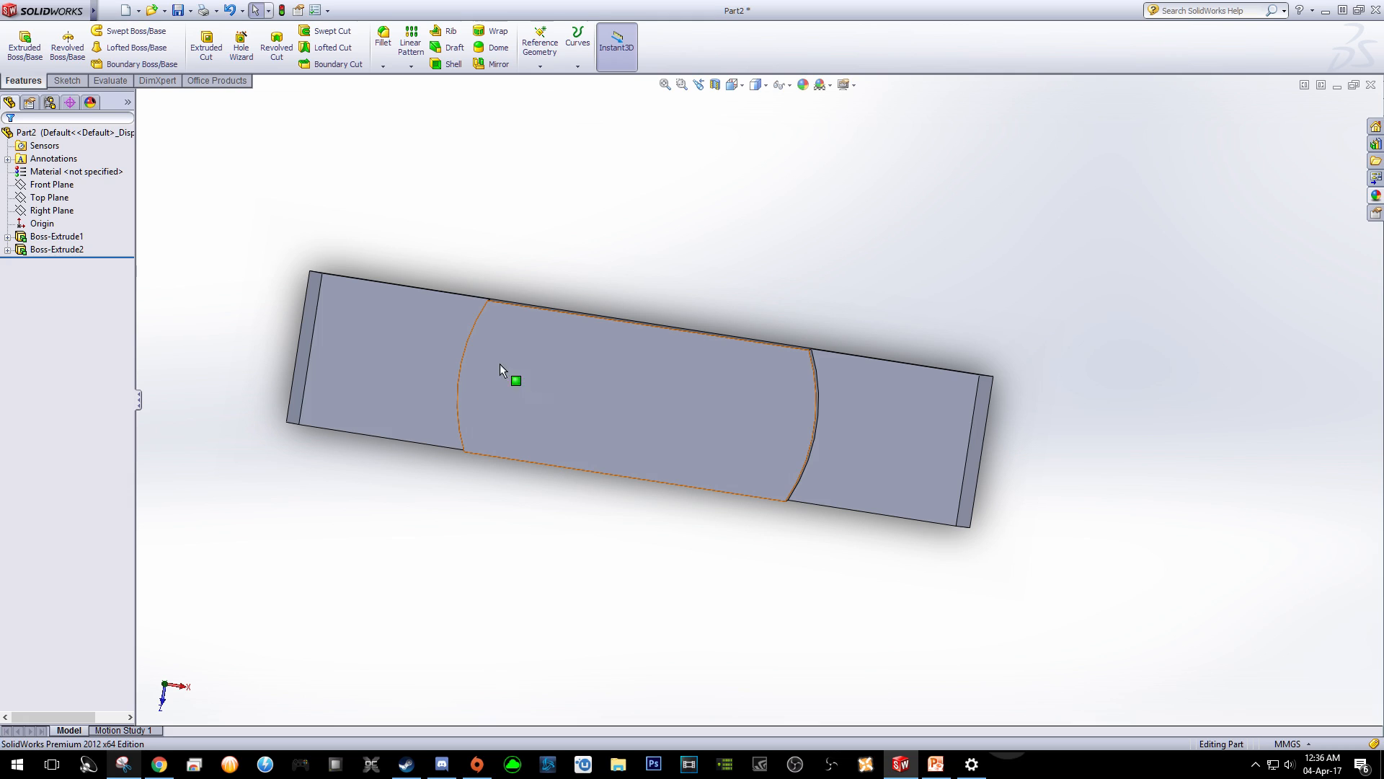
right_click(630, 389)
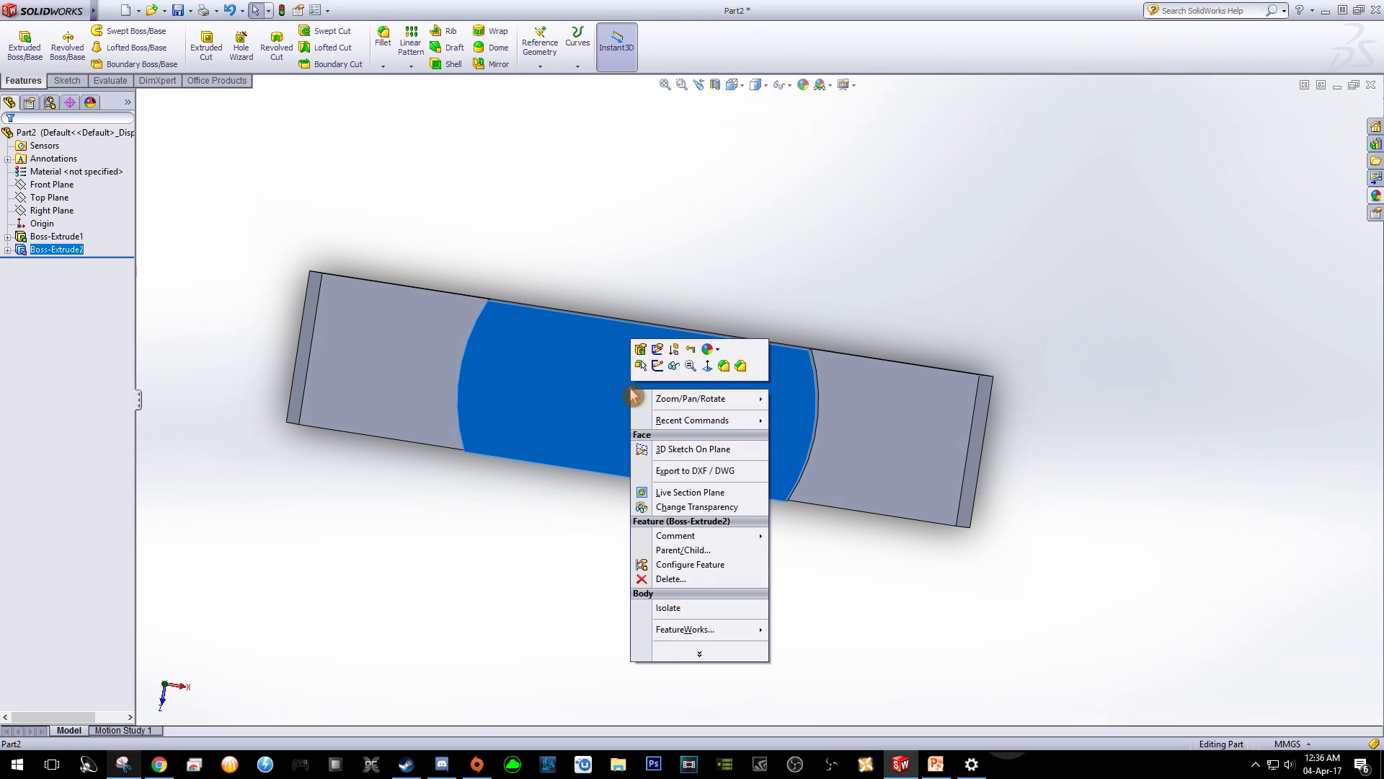
click(706, 368)
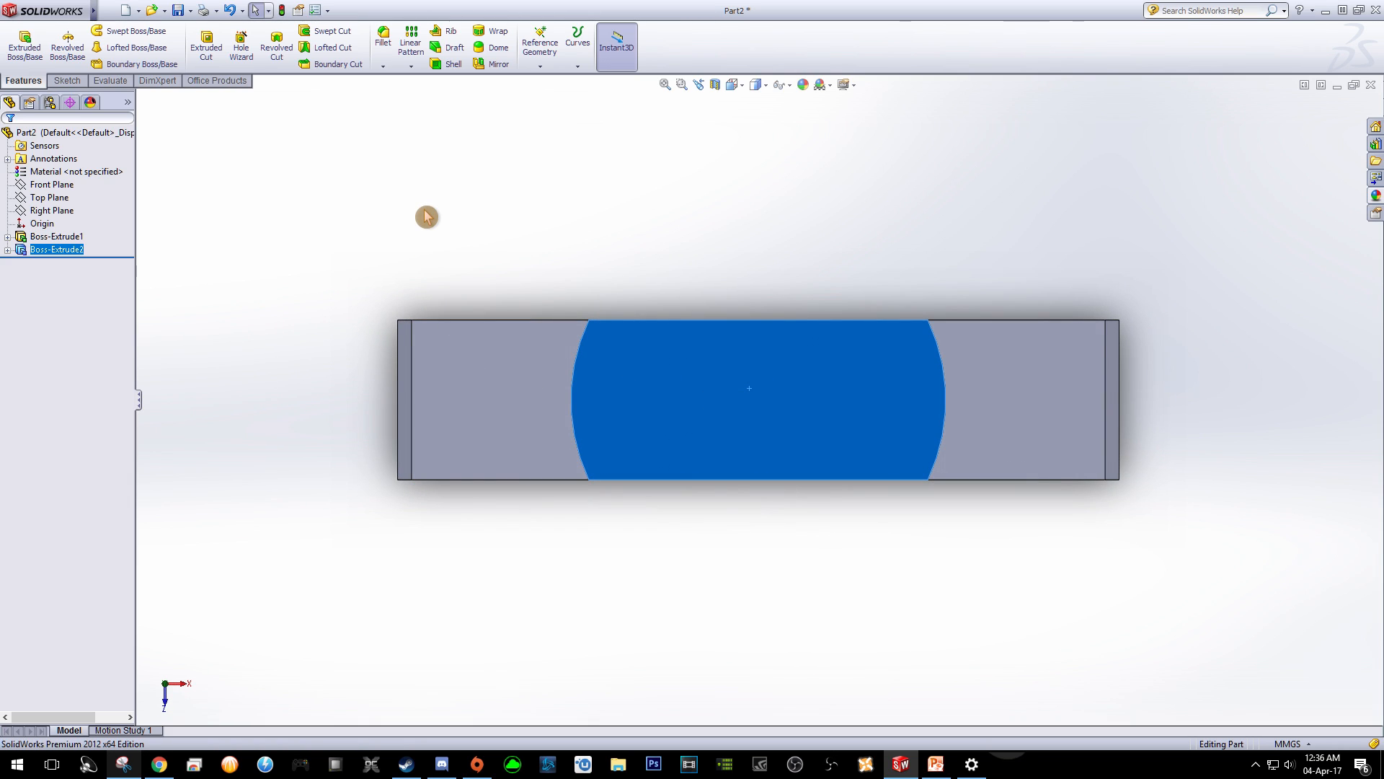
key(Escape)
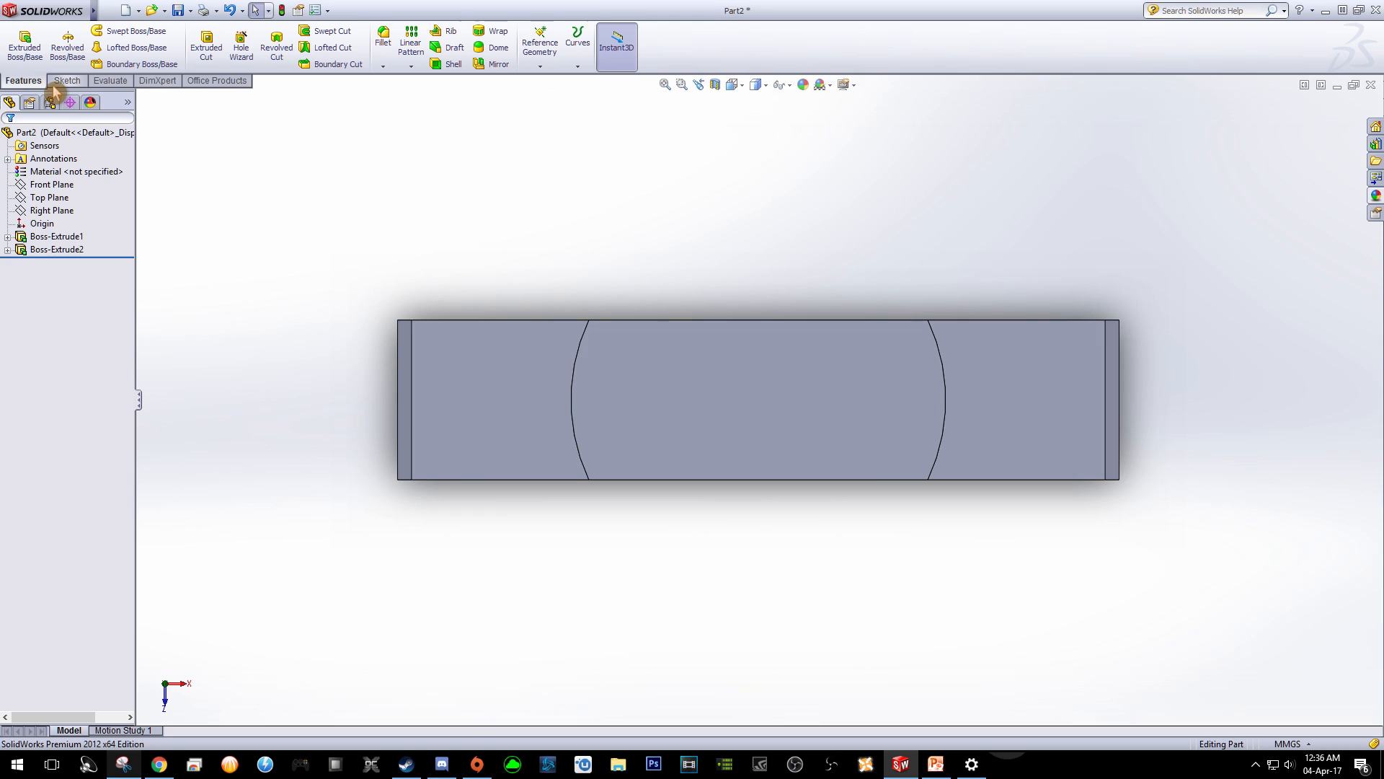
click(663, 386)
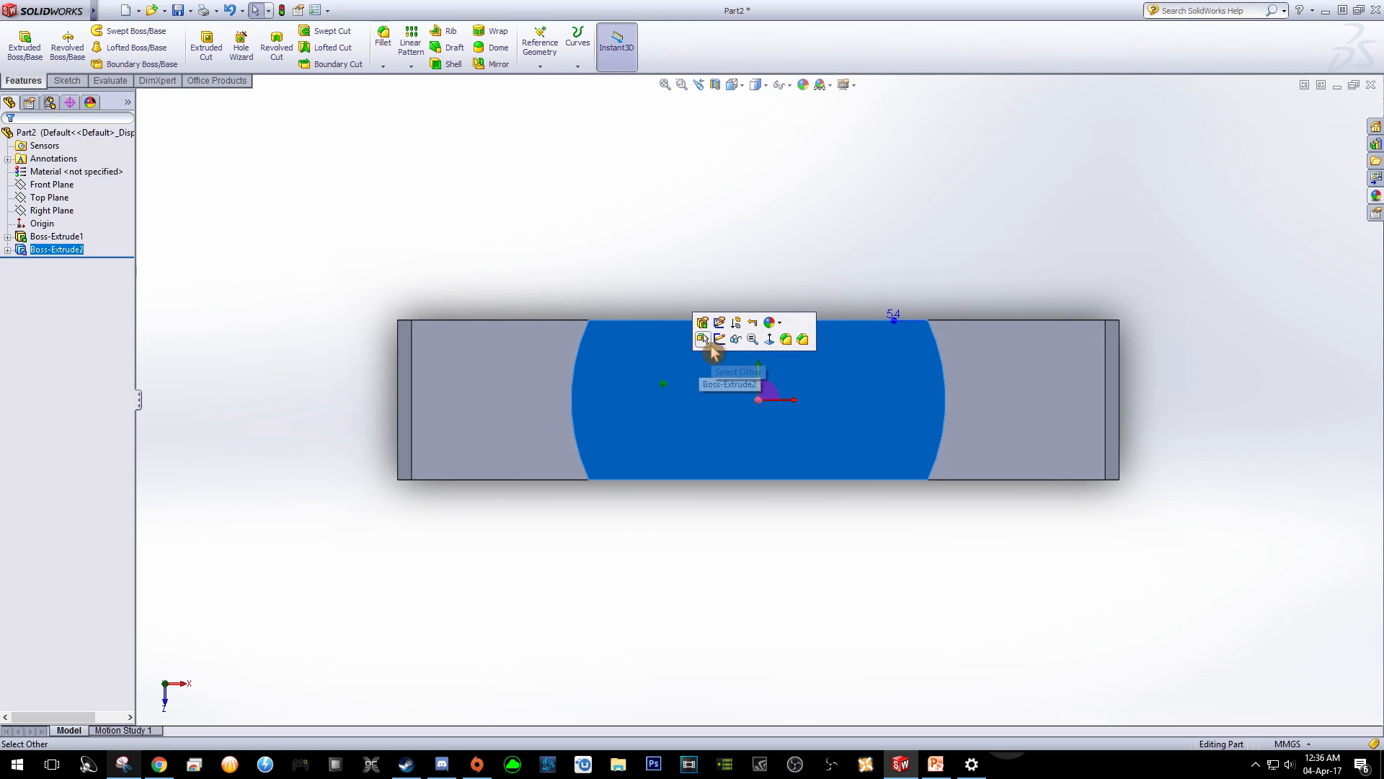
click(720, 339)
Draw a horizontal centerline through the origin between the midpoints of the base block's two short top edges.
click(98, 31)
click(117, 56)
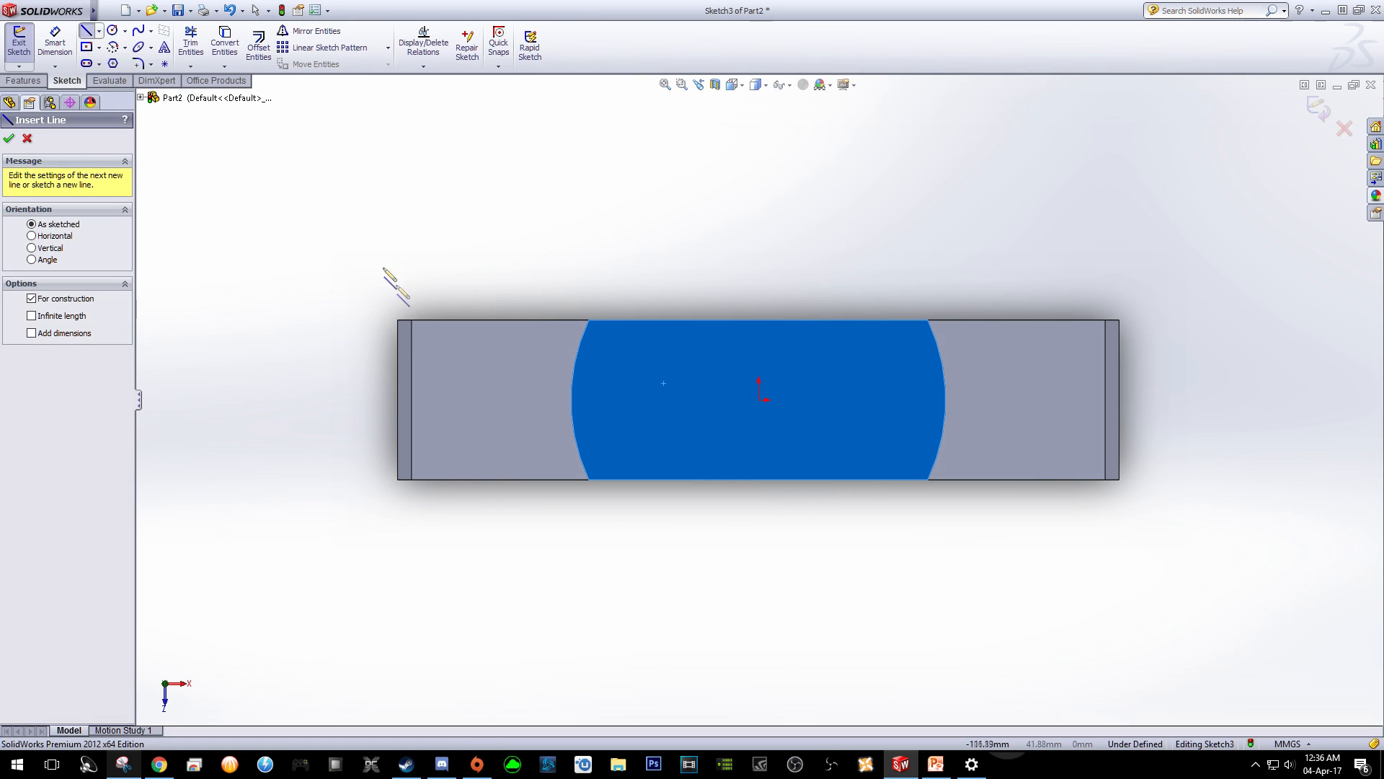
click(411, 399)
click(411, 399)
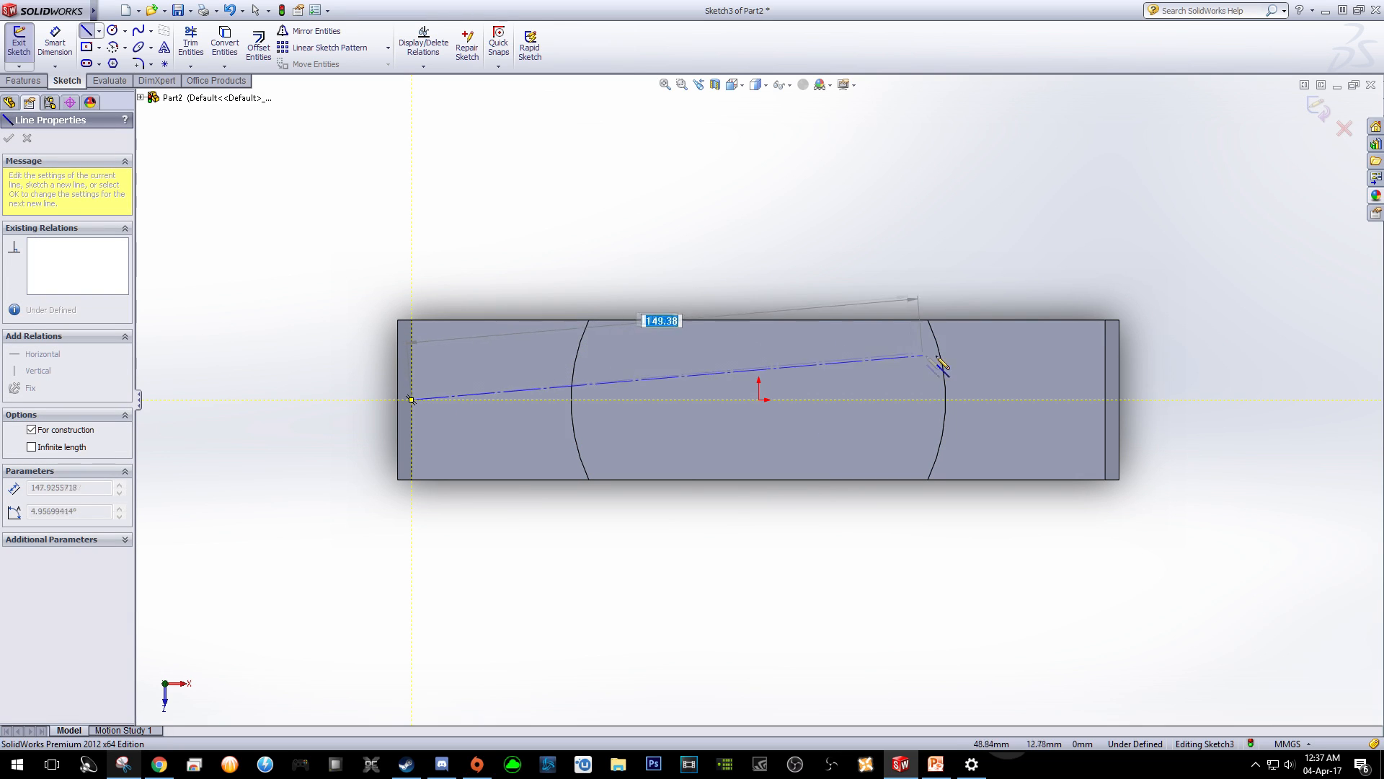
click(1105, 398)
right_click(1165, 328)
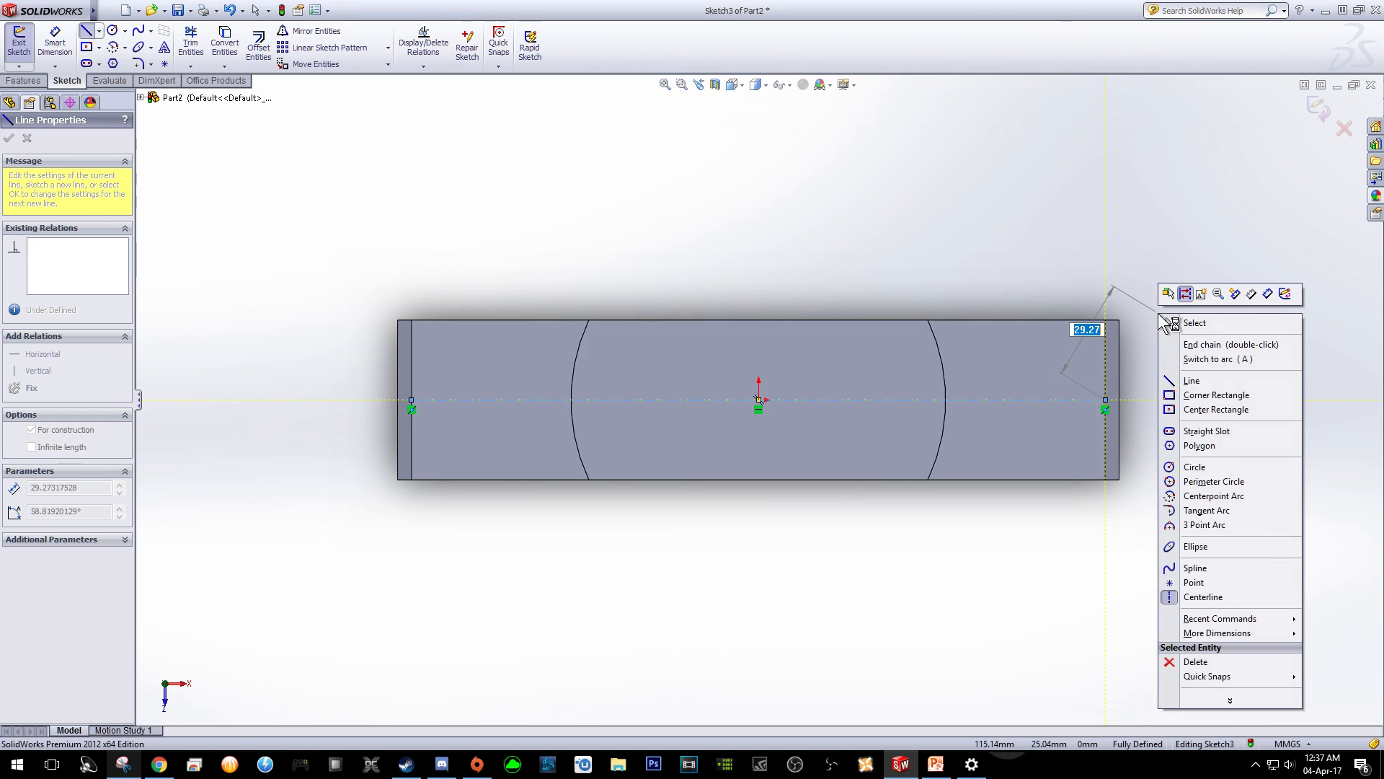
click(1194, 323)
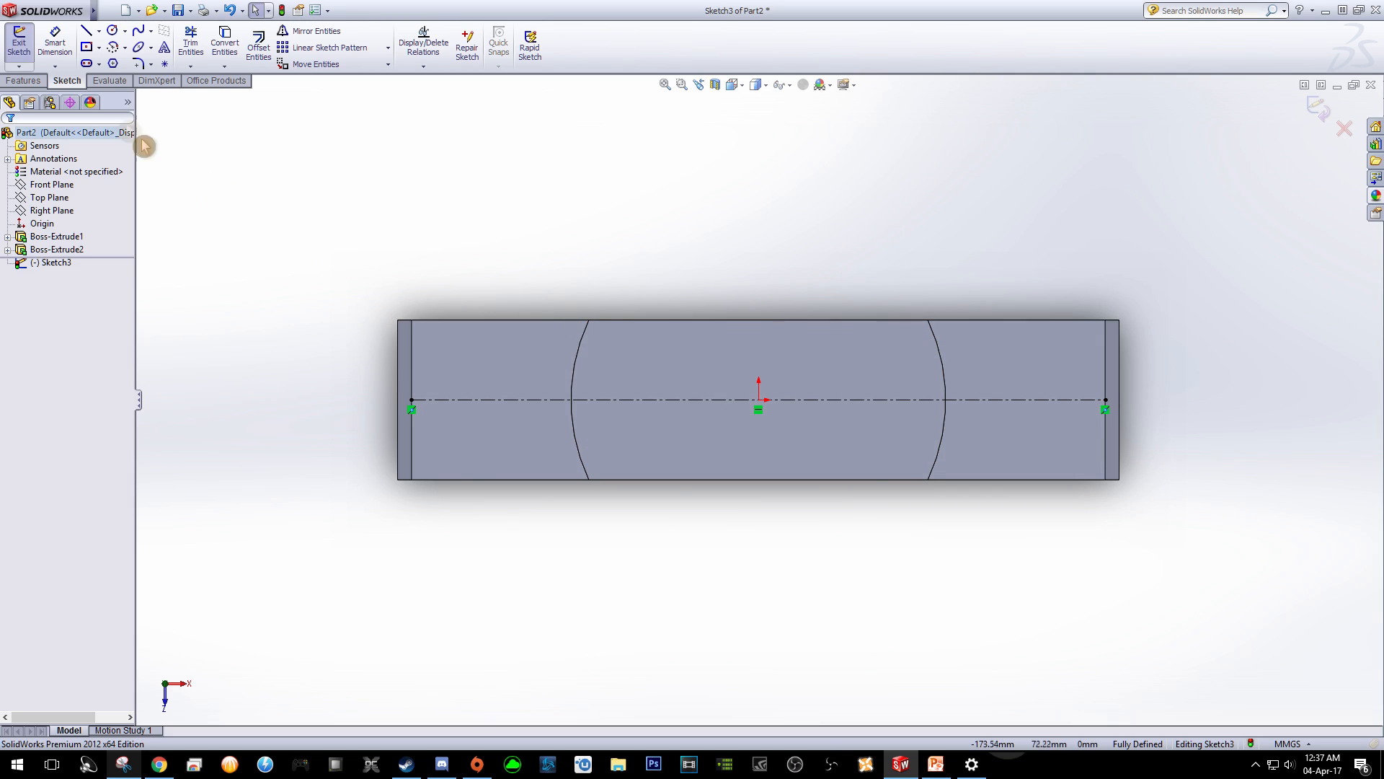
Draw a vertical centerline through the origin between the midpoints of the boss face's upper and lower straight edges.
click(99, 30)
click(117, 61)
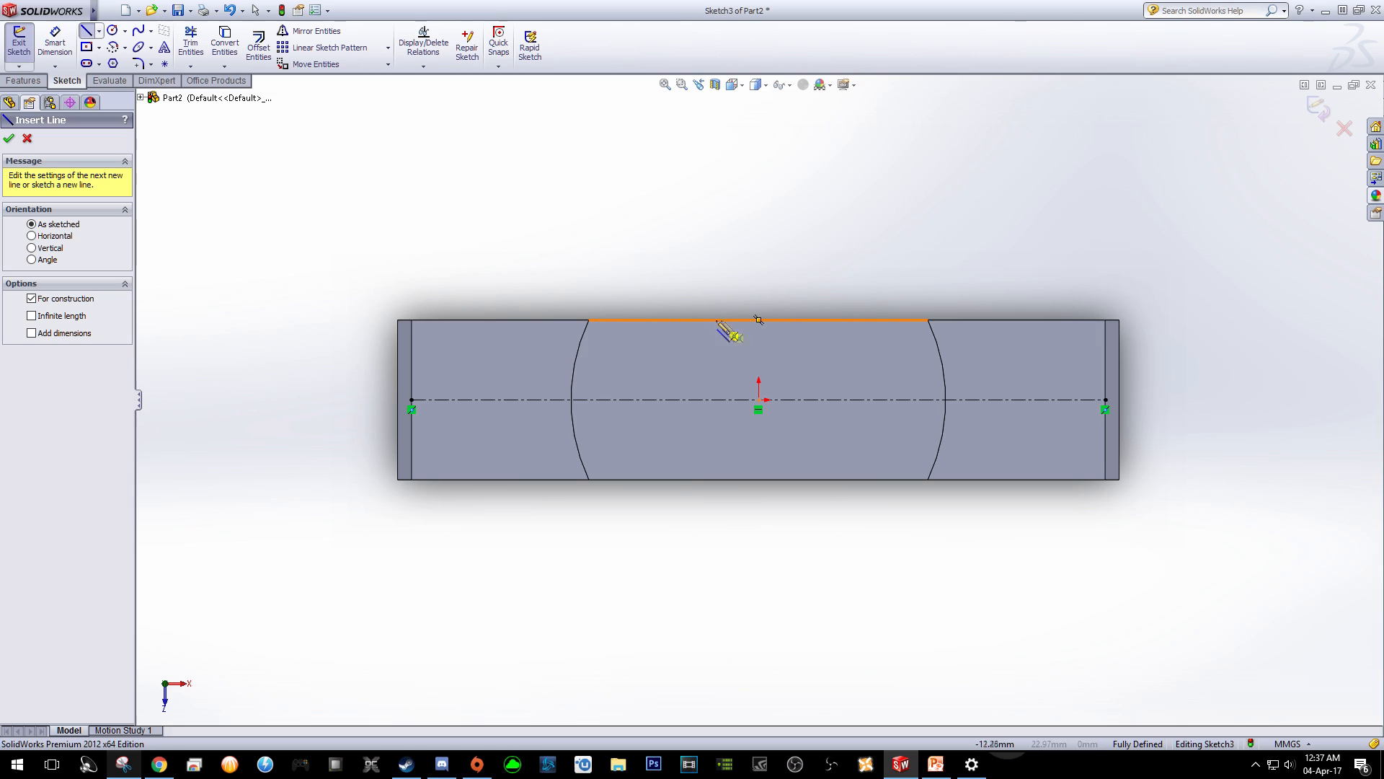
click(758, 319)
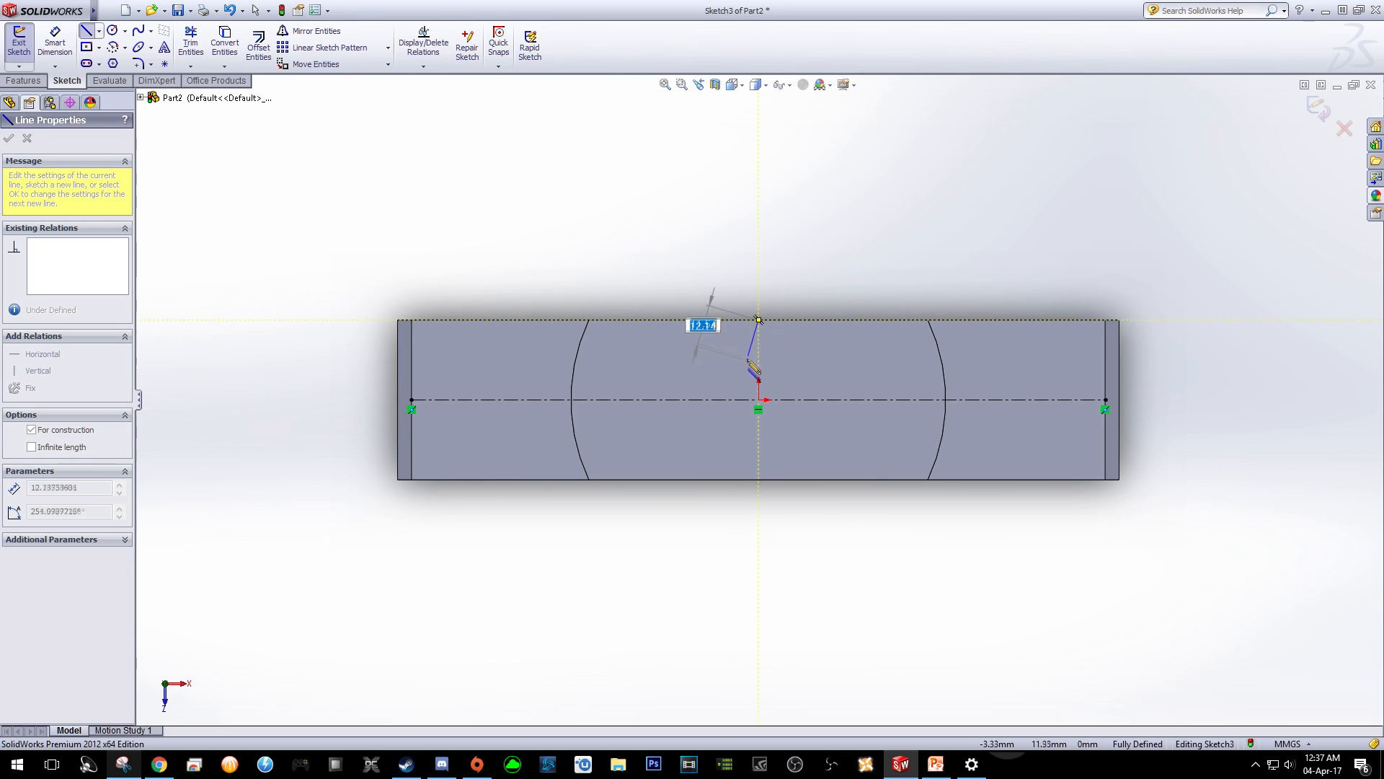
click(759, 480)
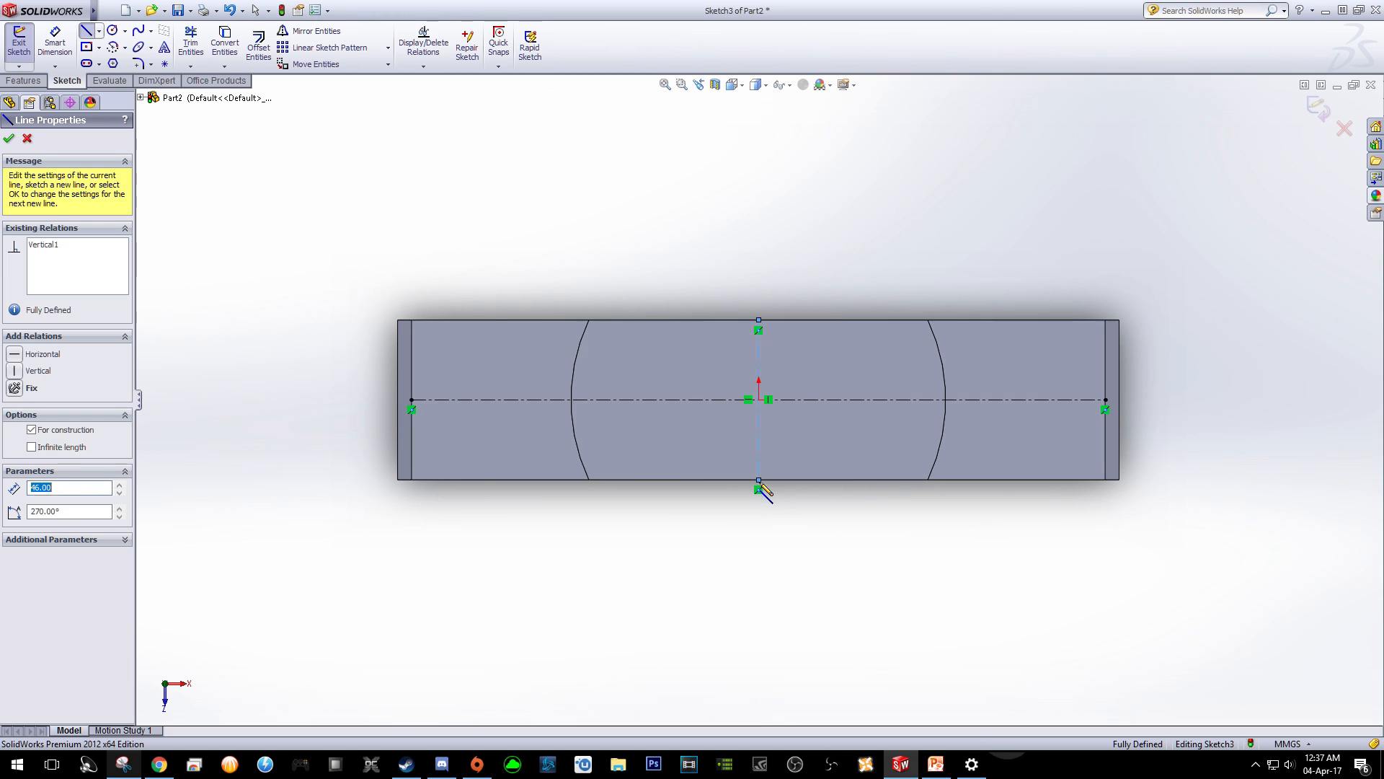
right_click(902, 230)
click(930, 242)
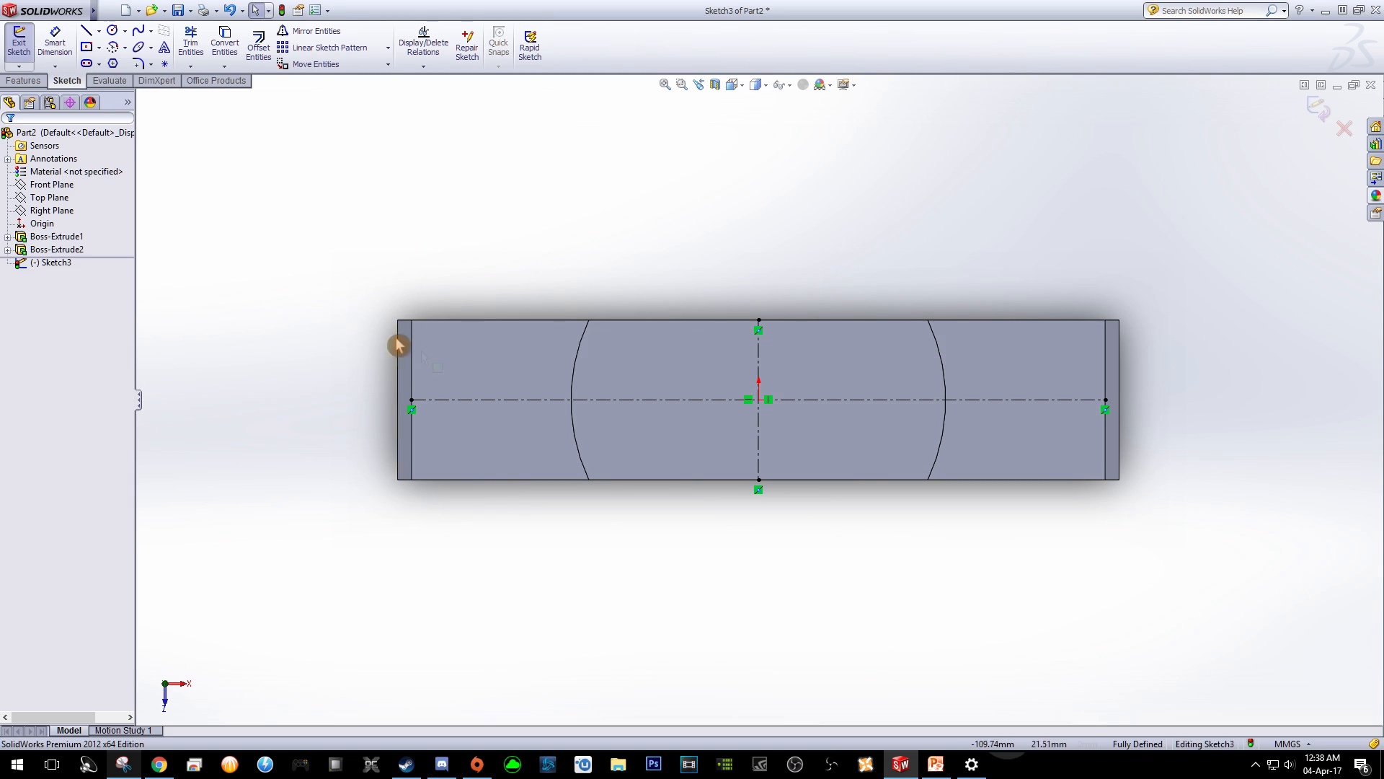
Draw a circle centred on the horizontal centerline left of the origin and set its radius to 6 mm.
click(113, 32)
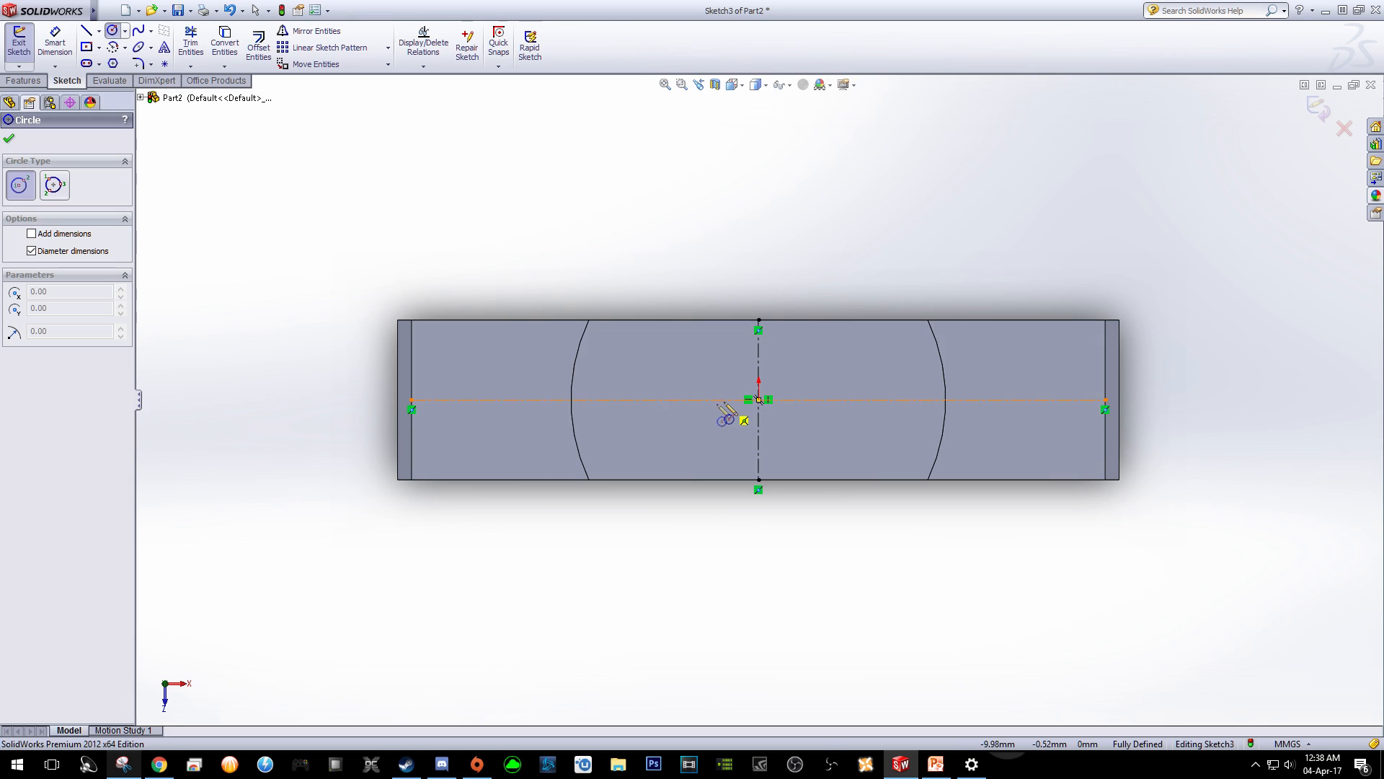
click(628, 400)
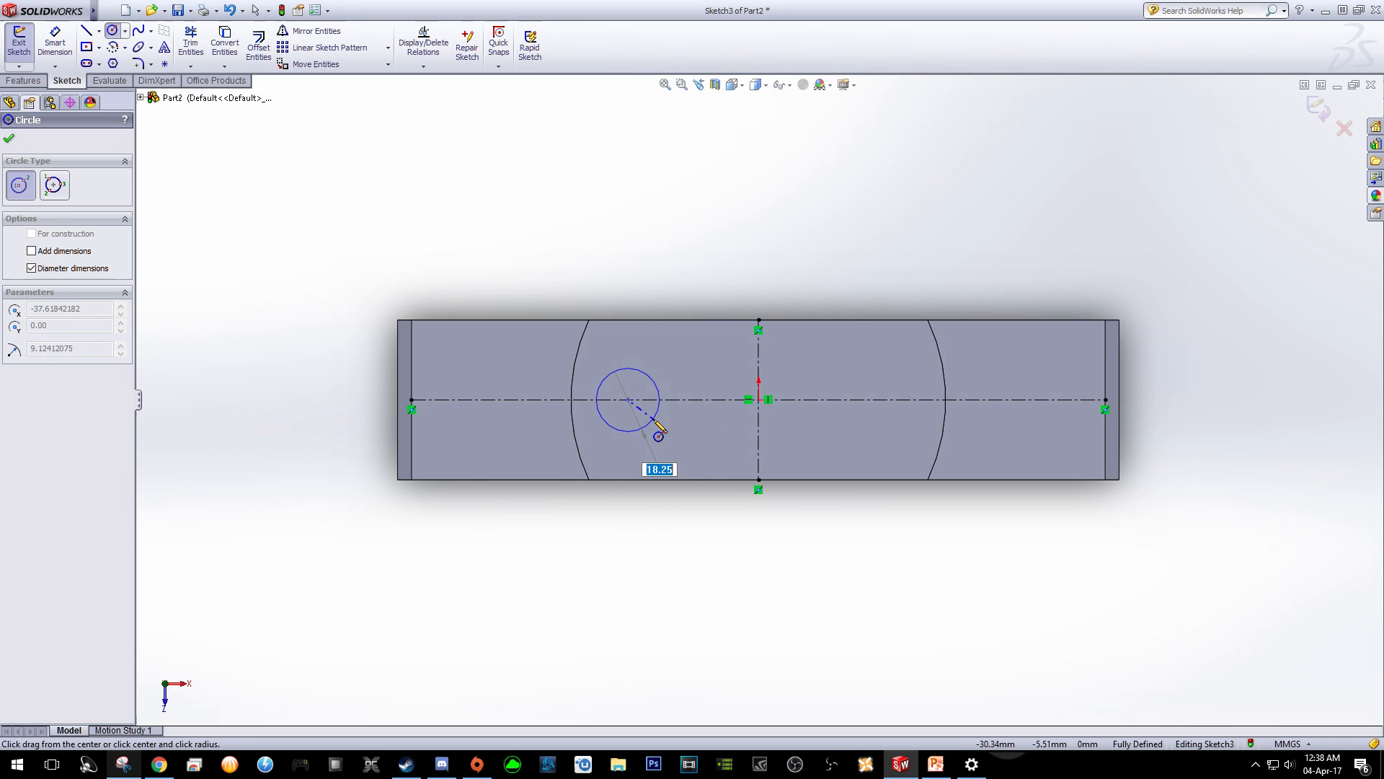
click(654, 421)
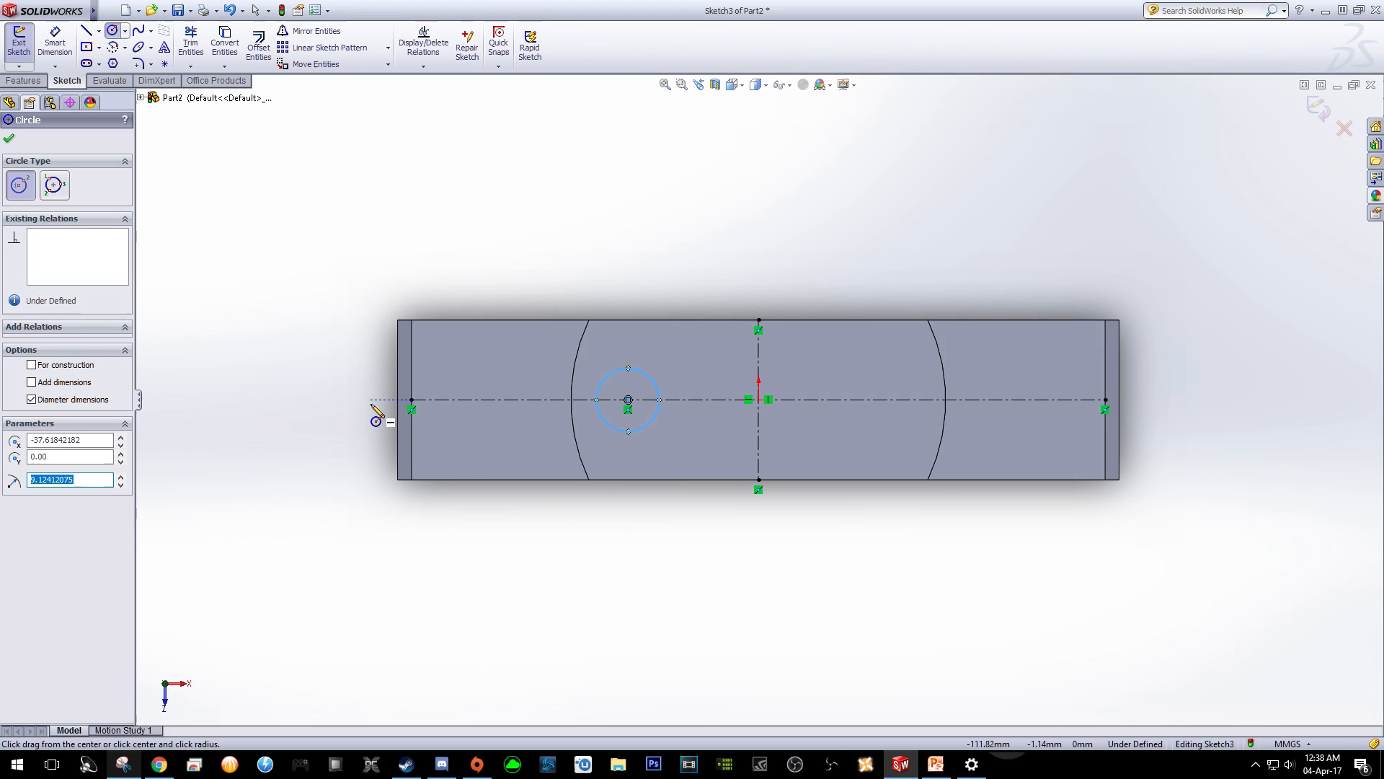
text(6)
key(Return)
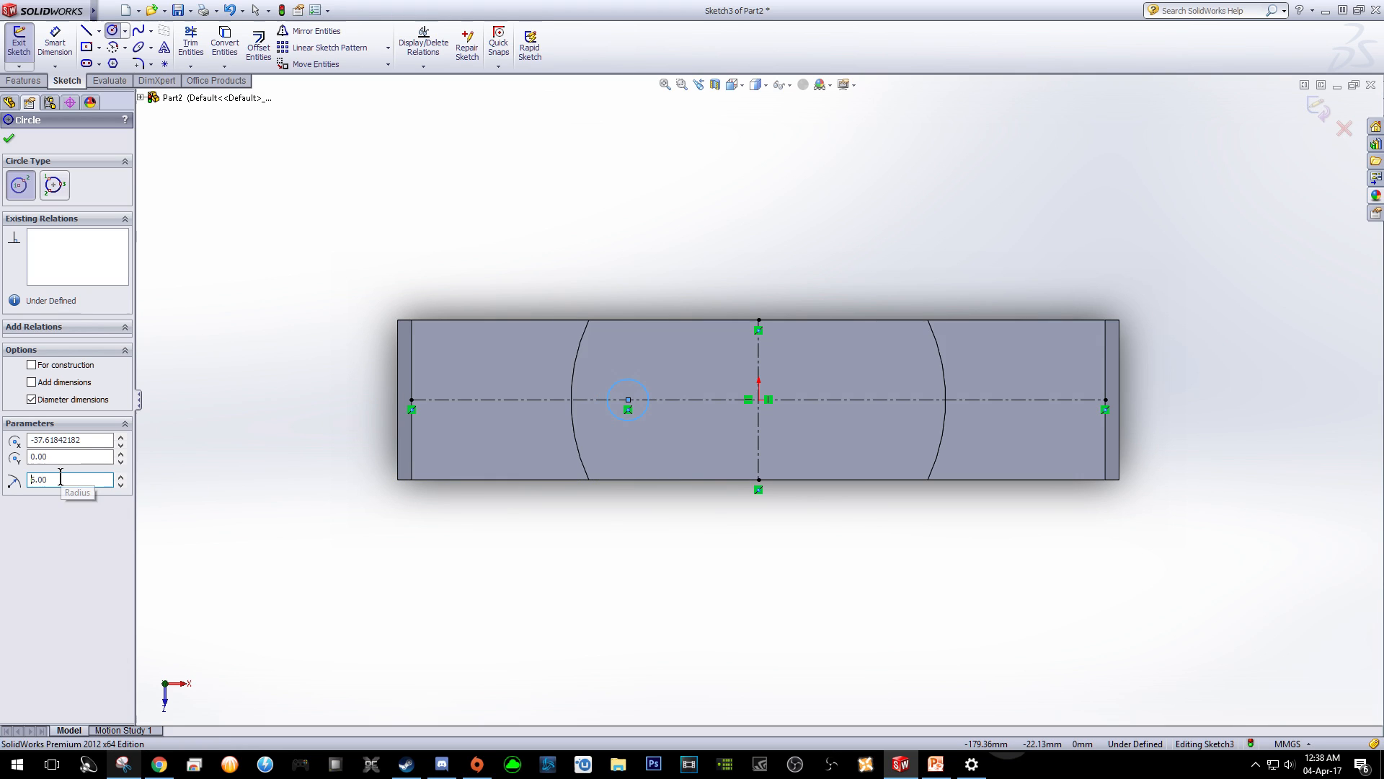
Dimension the horizontal distance between the circle's centre and the origin and set it to 78/2 mm.
click(72, 45)
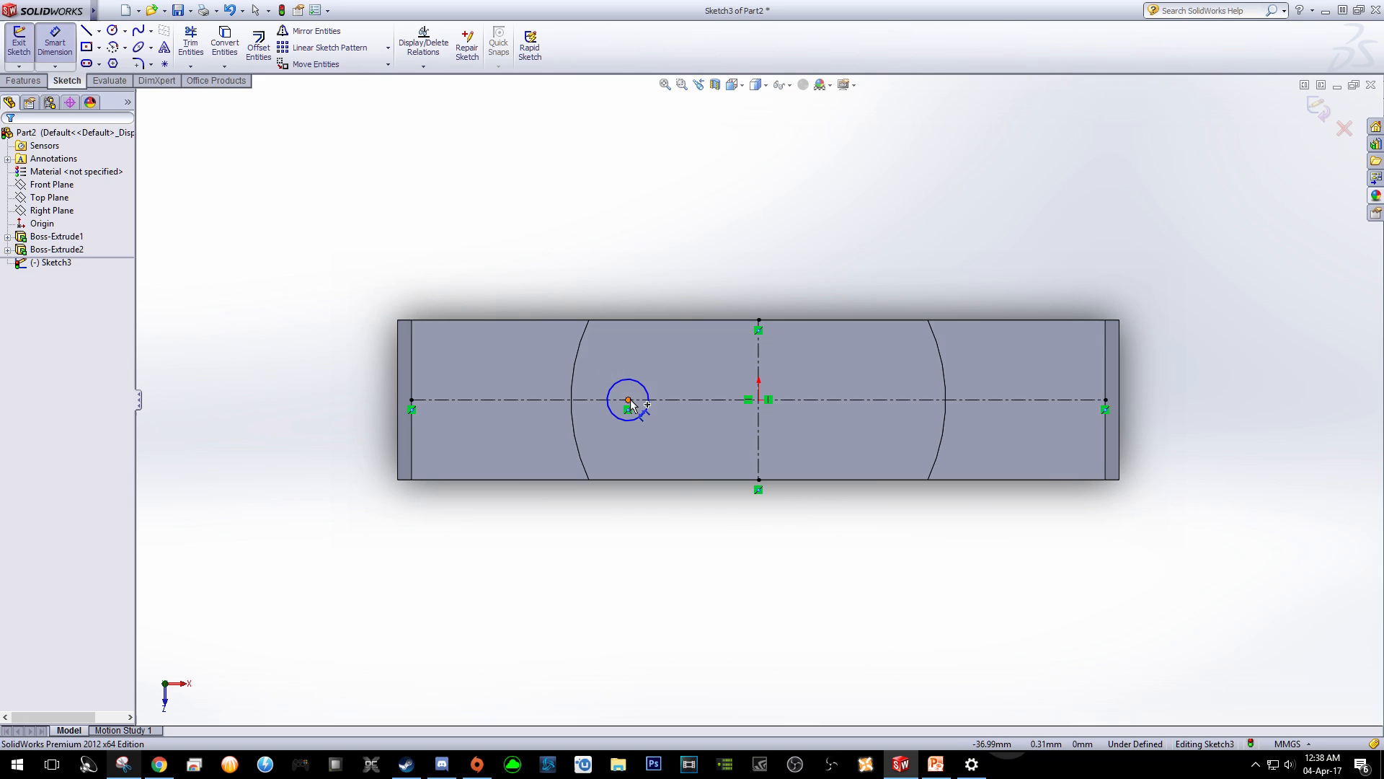
click(759, 399)
click(628, 401)
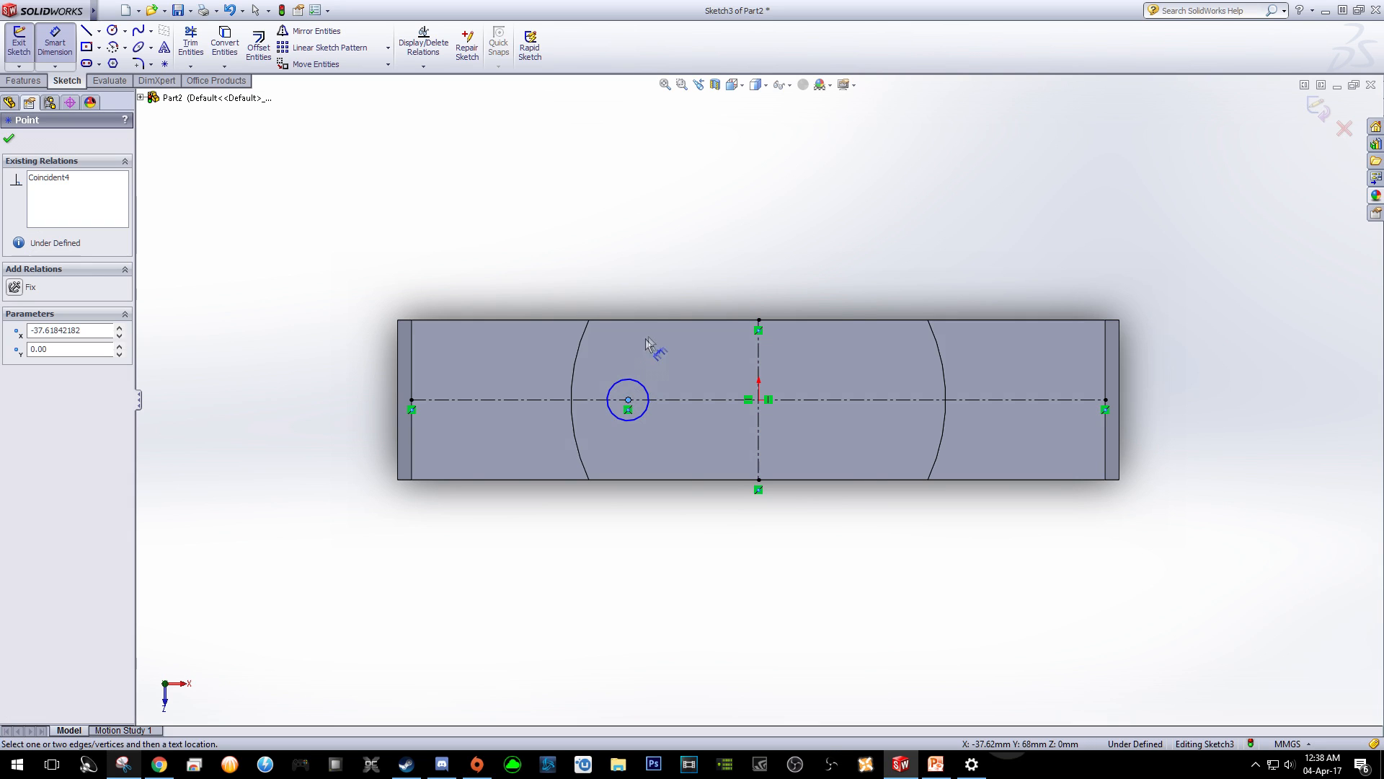
click(759, 401)
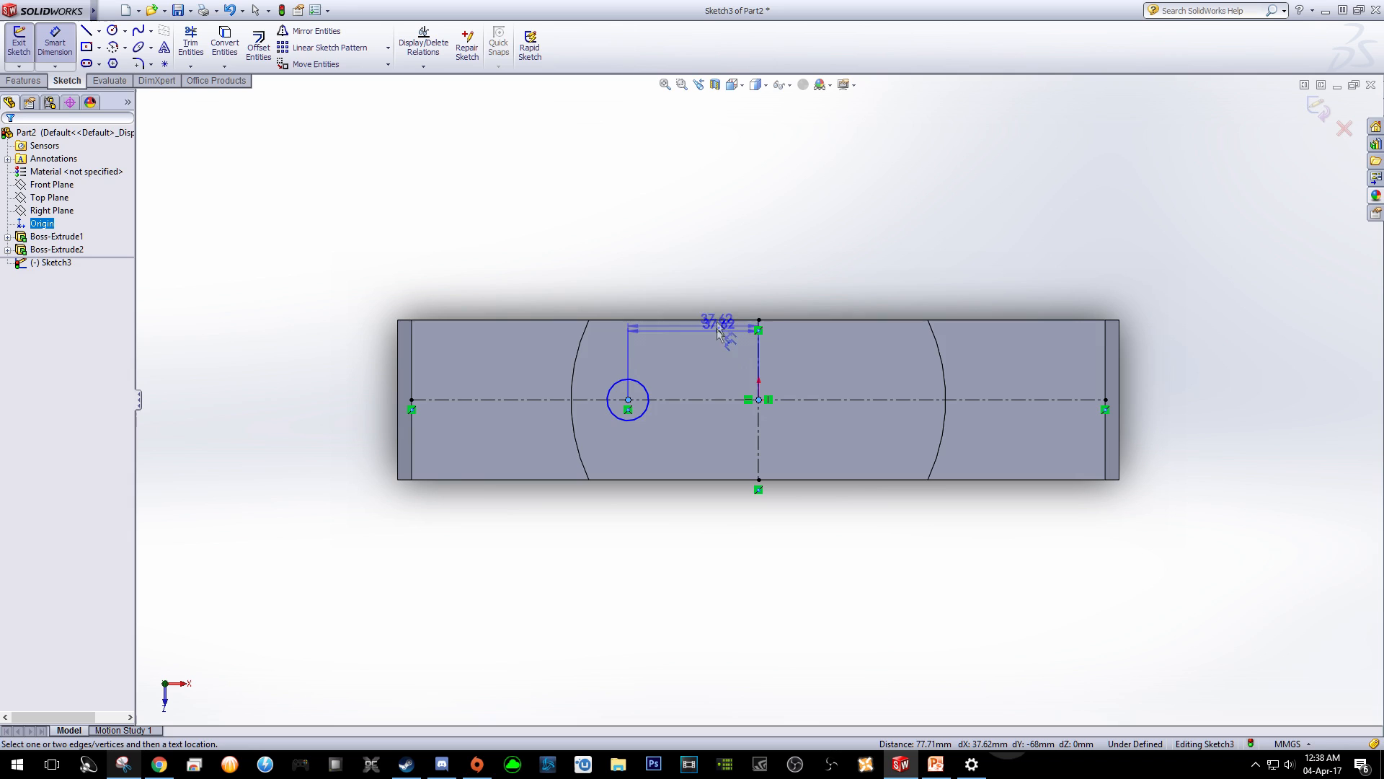
click(699, 241)
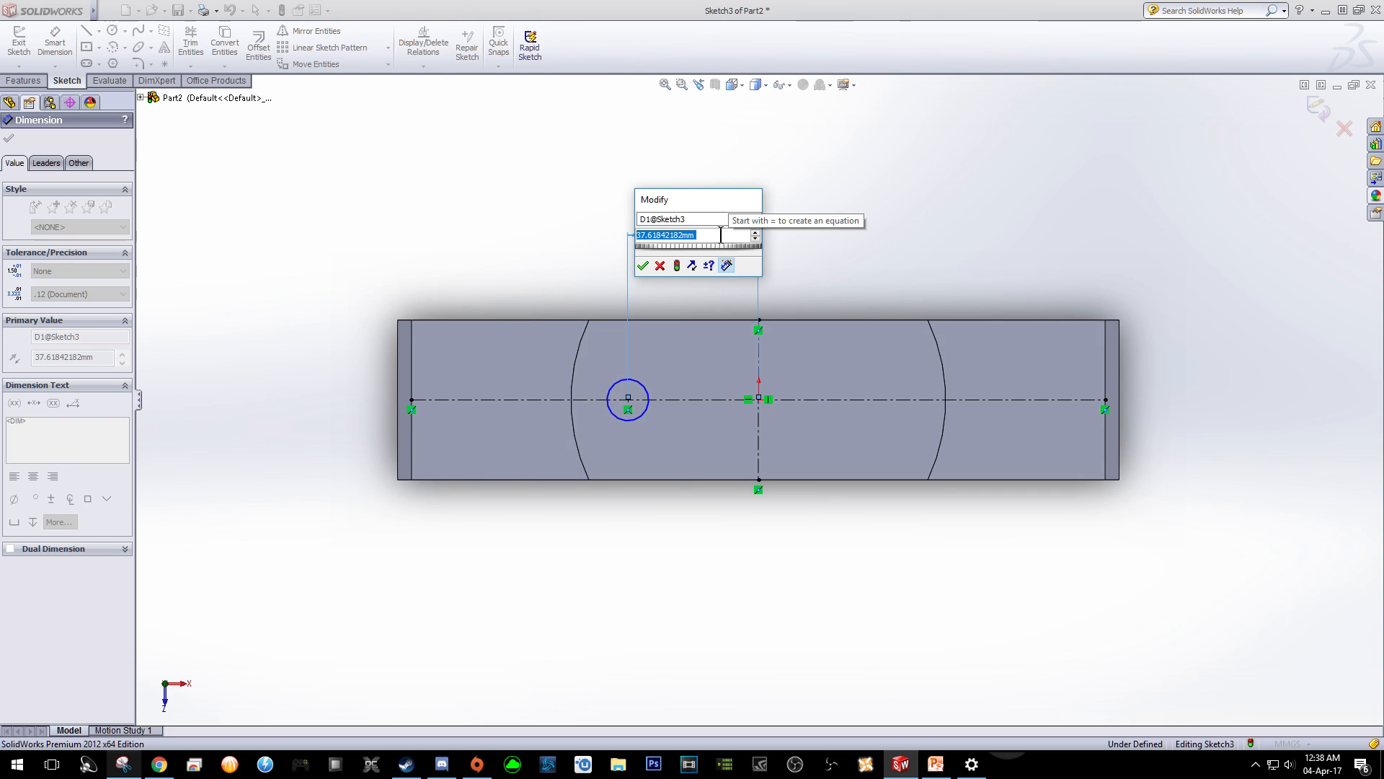
text(78/2)
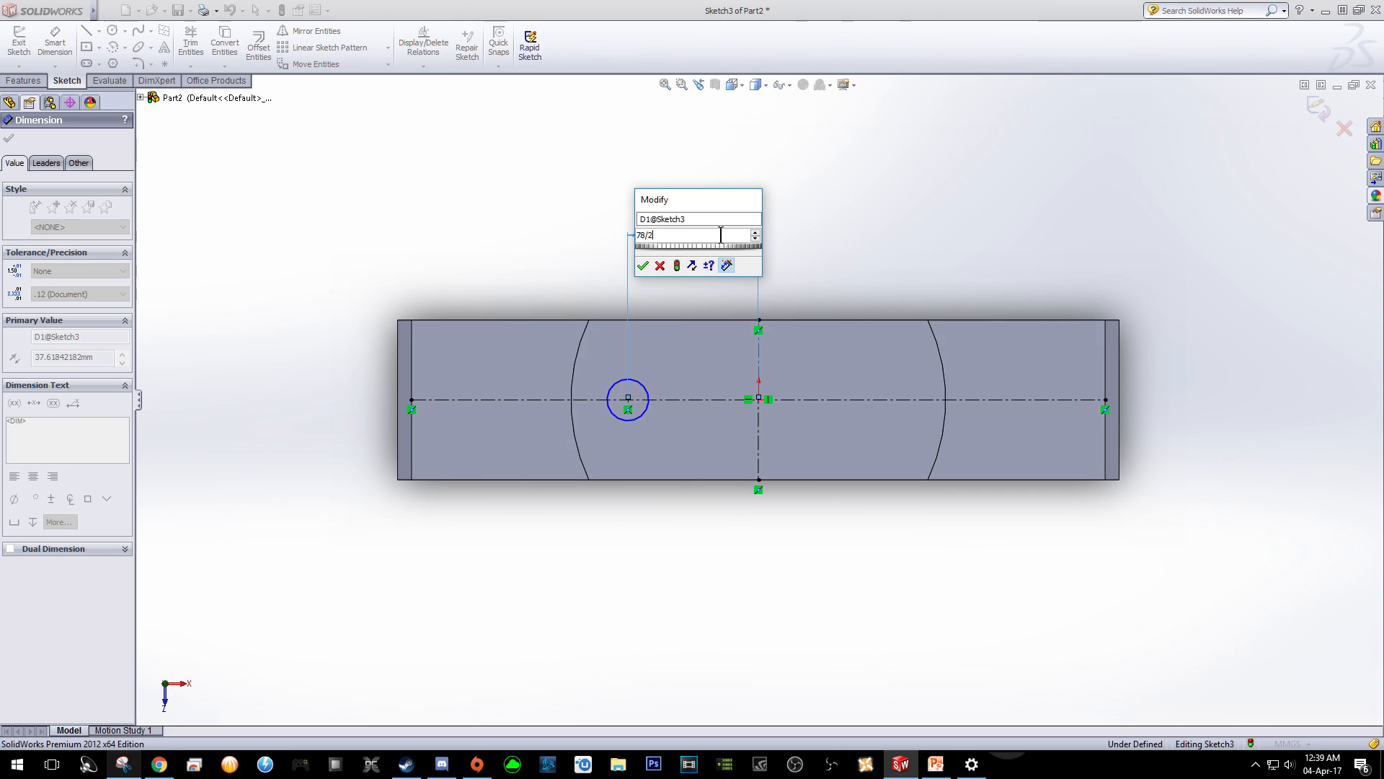
key(Return)
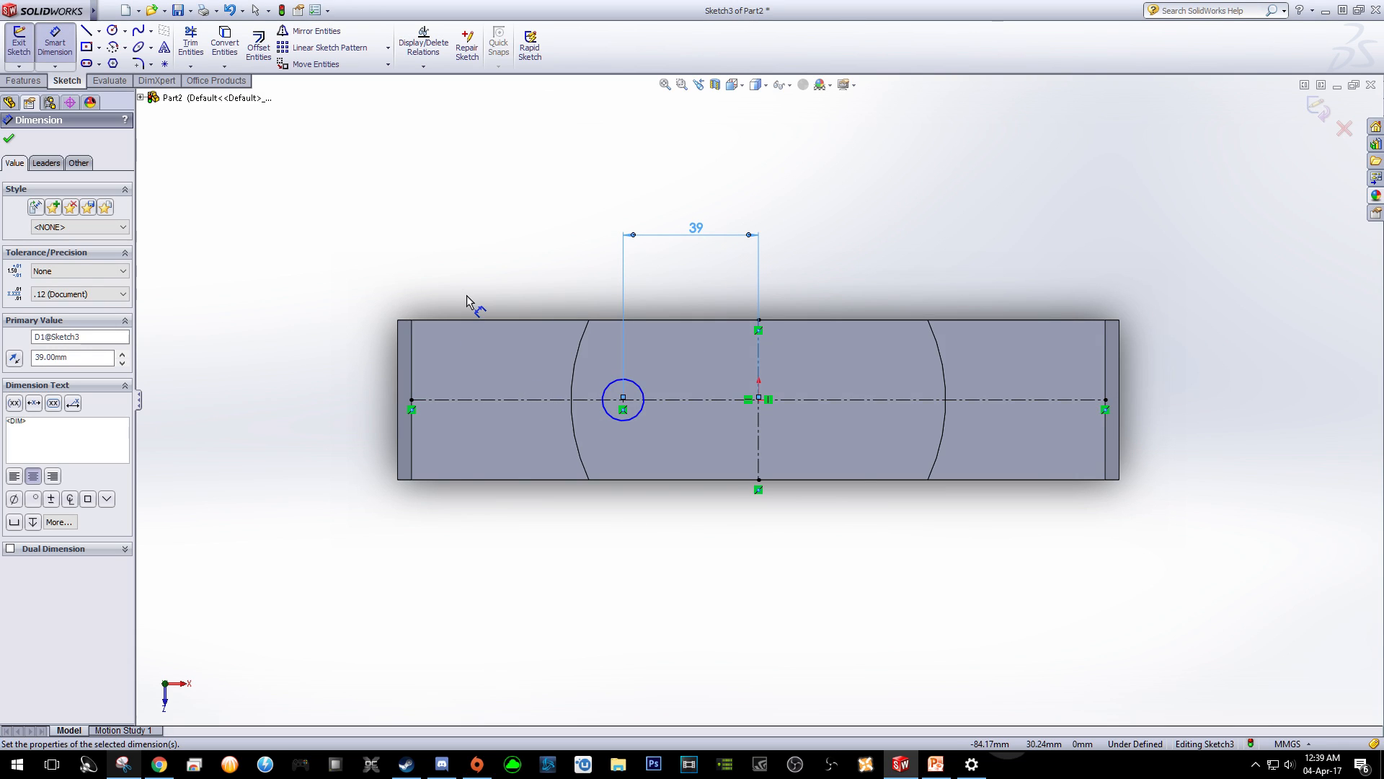
Draw a straight slot on the horizontal centerline left of the circle, about 20 mm between centres and 11 mm wide.
click(98, 64)
click(99, 64)
click(99, 65)
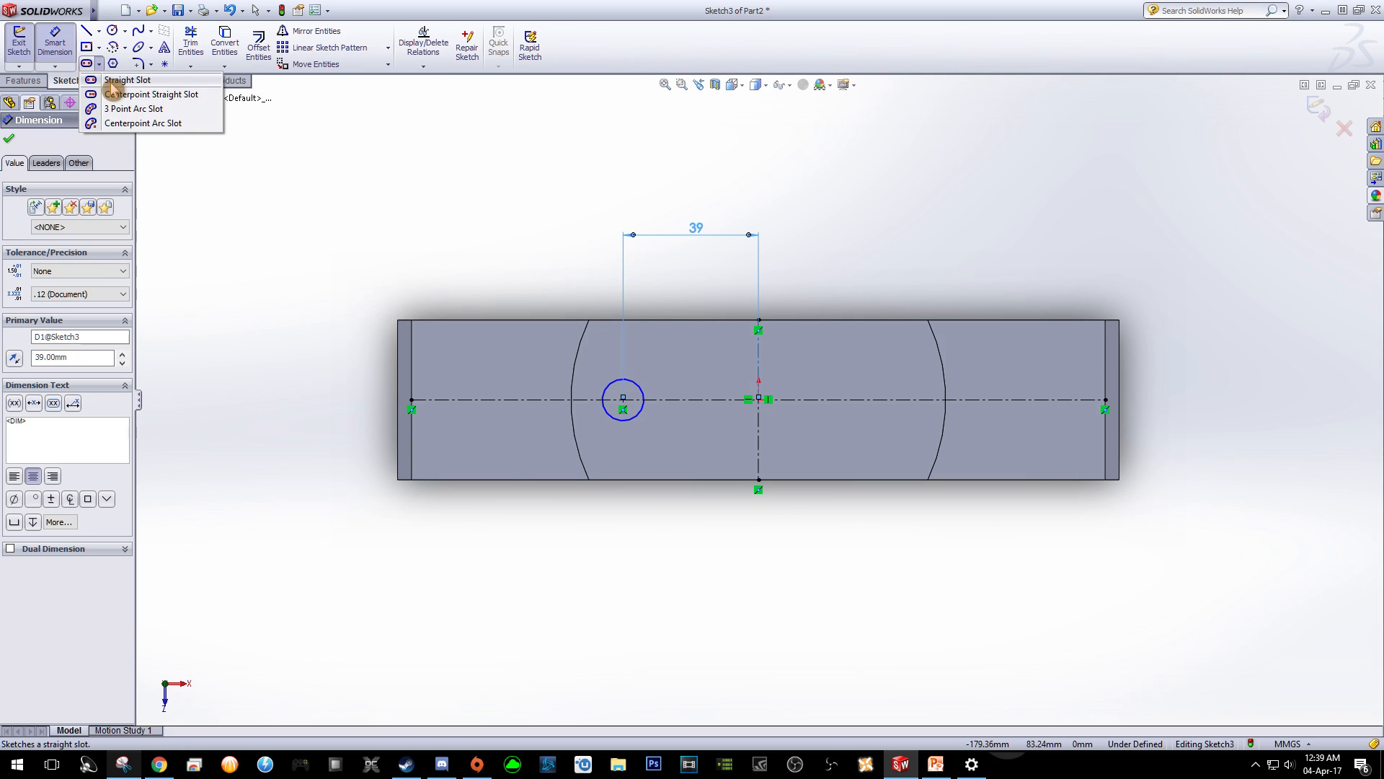
click(115, 80)
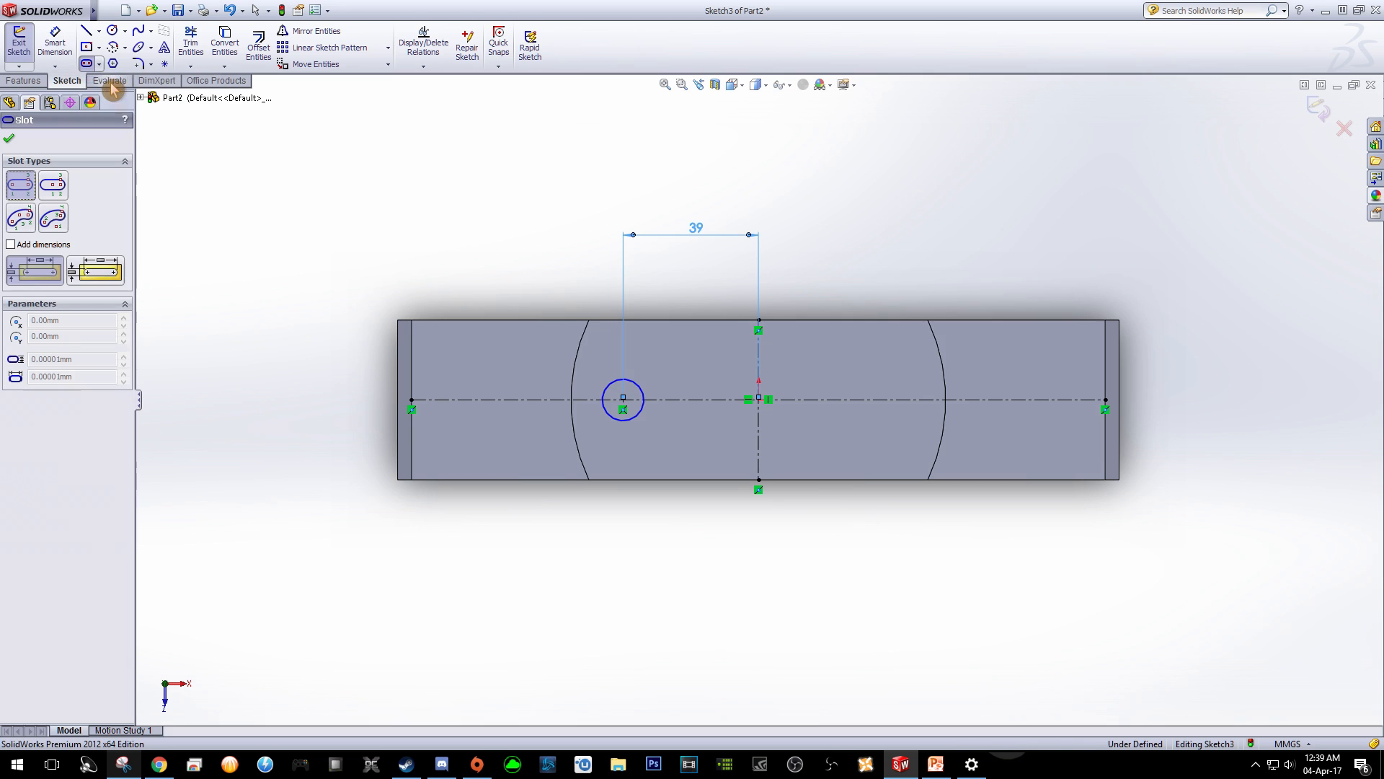
click(440, 399)
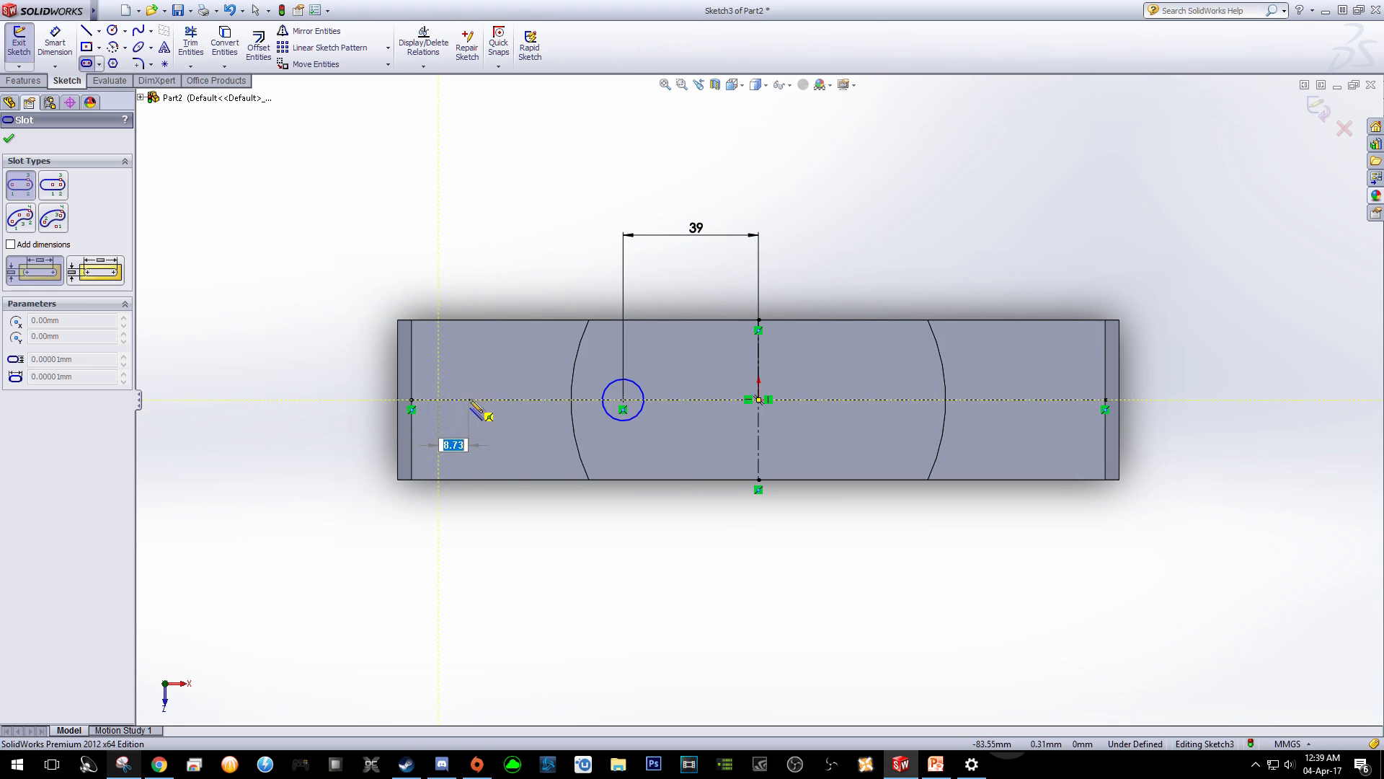
click(510, 399)
click(510, 385)
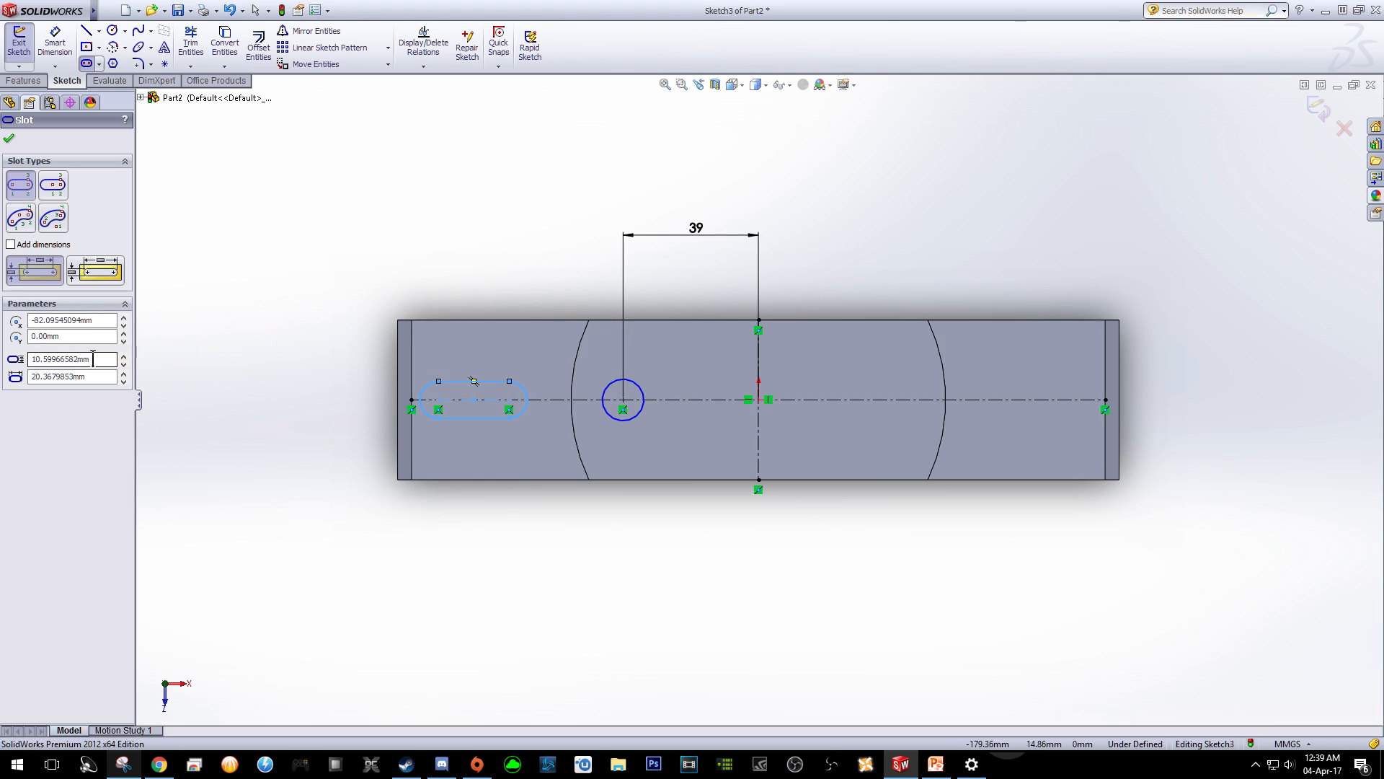
Set the slot's width to 12 mm and its centre-to-centre length to 8 mm.
double_click(96, 358)
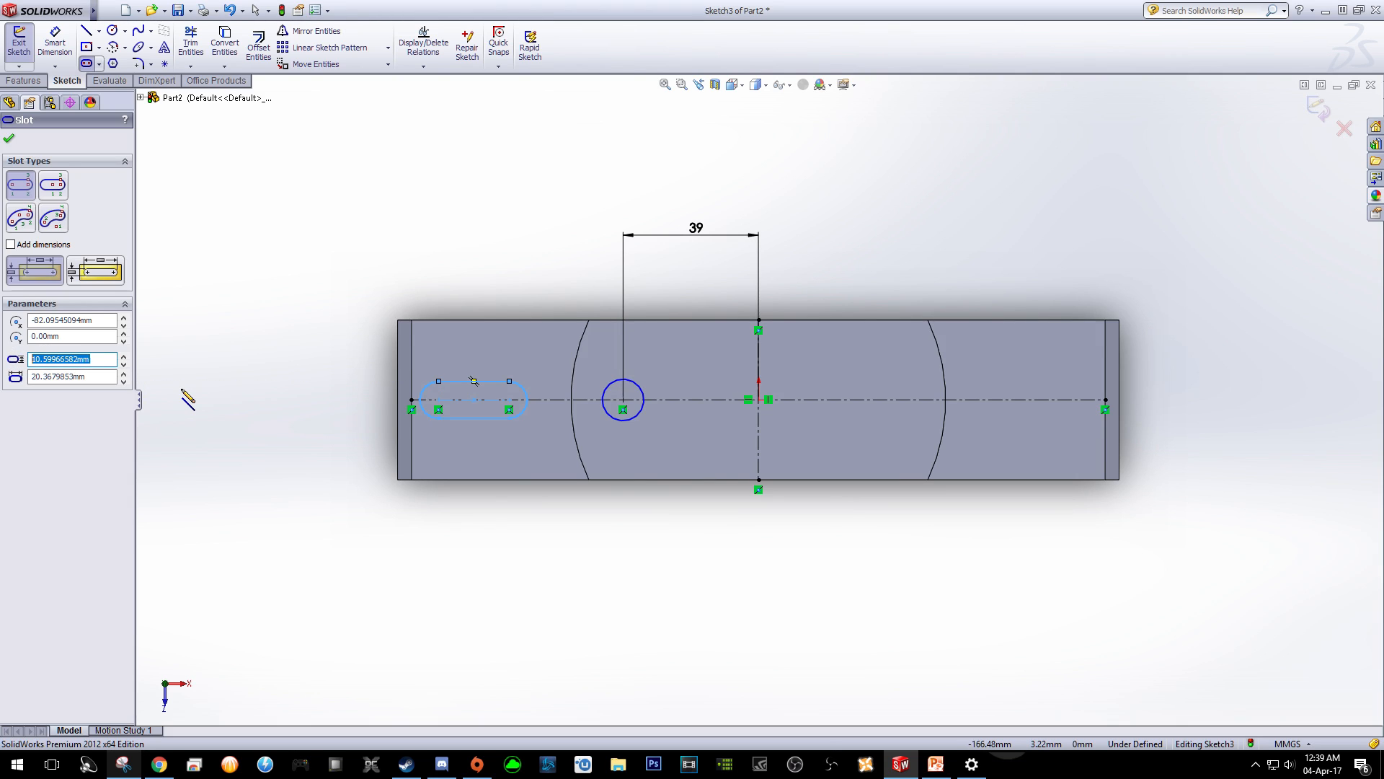
text(12.00mm)
drag(87, 376, 63, 376)
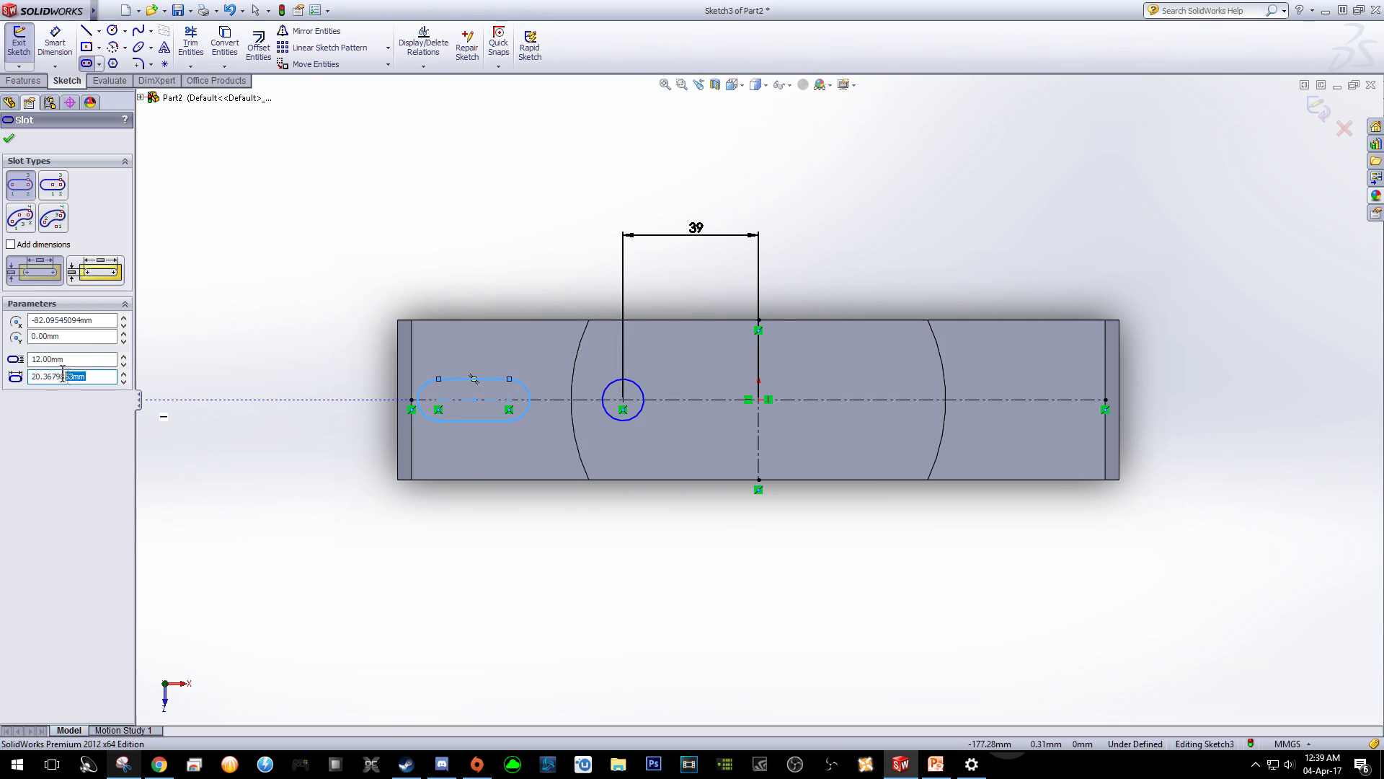
text(8)
key(Return)
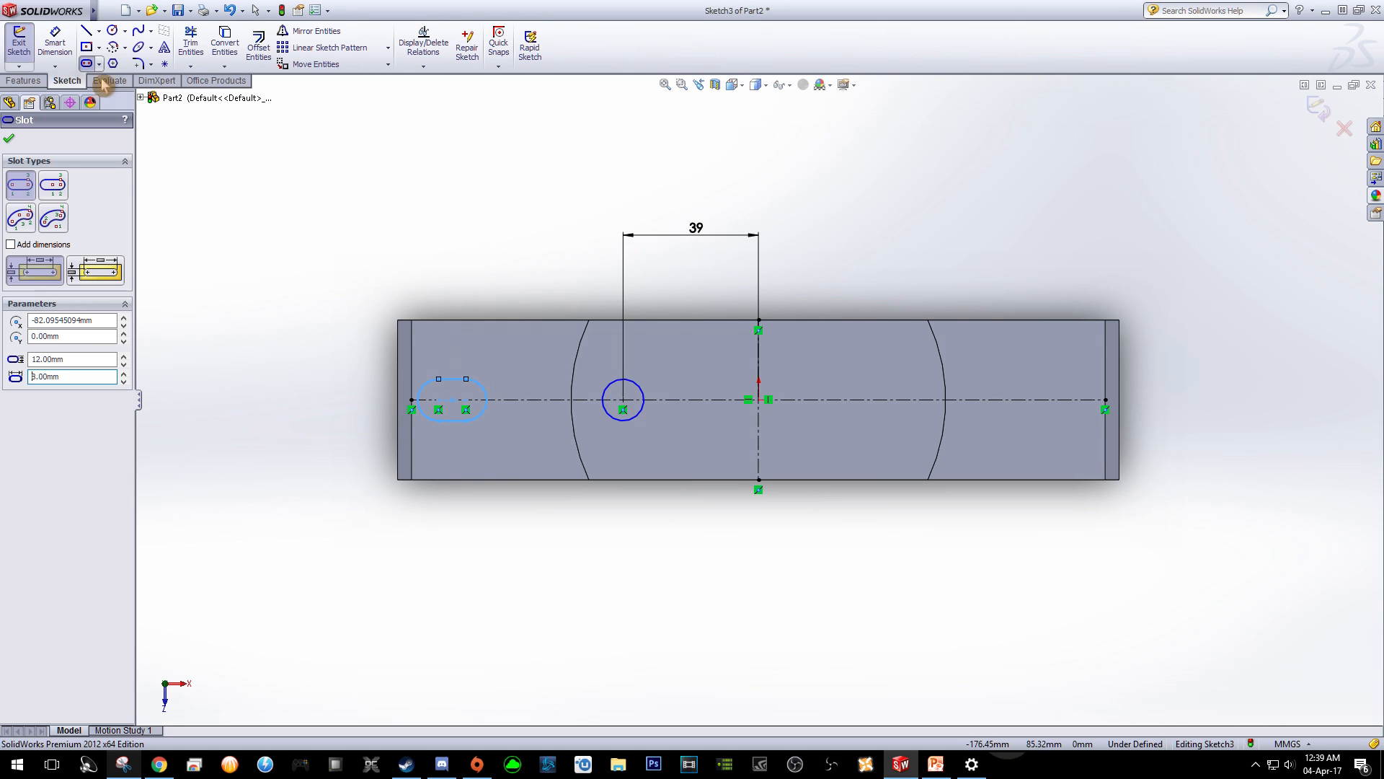
Dimension the distance from the slot's inner arc centre to the origin and set it to 154/2 mm.
click(55, 43)
click(468, 402)
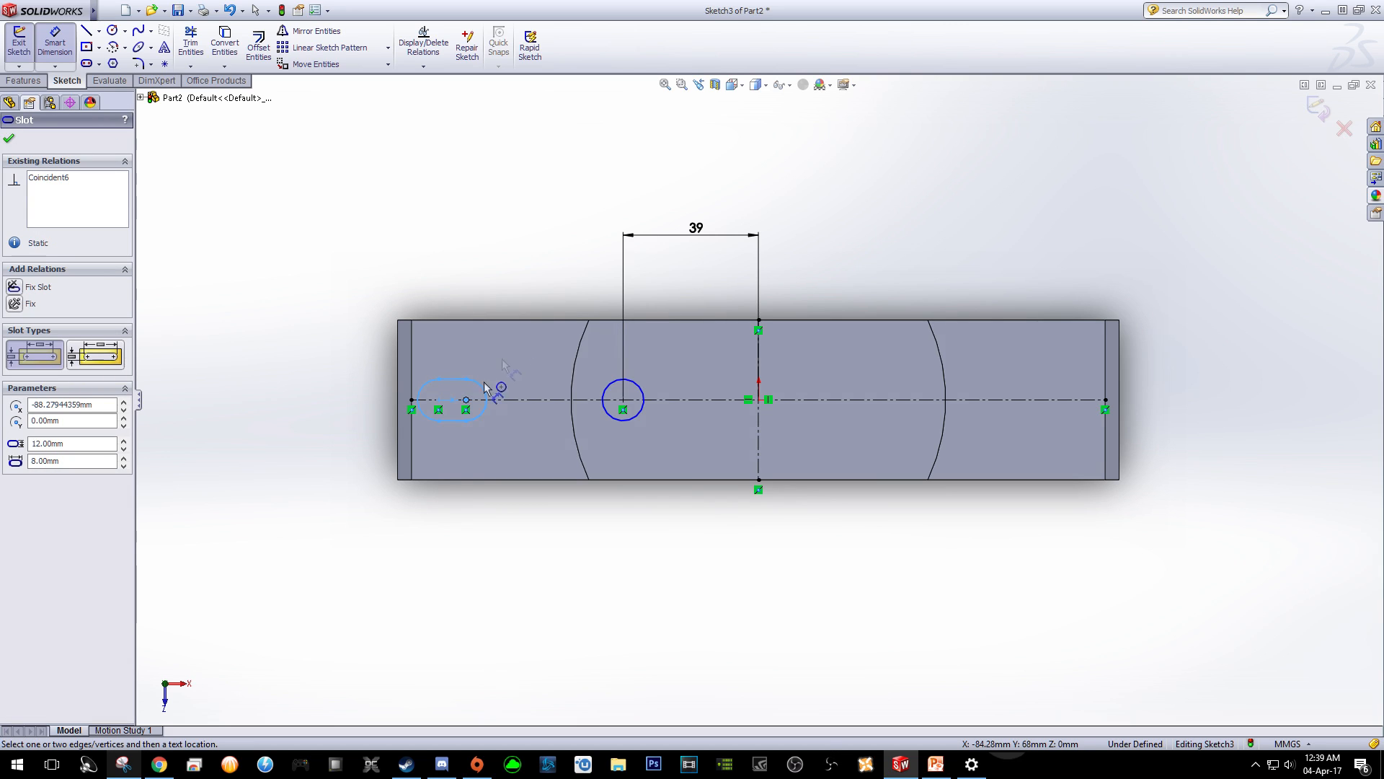
click(759, 401)
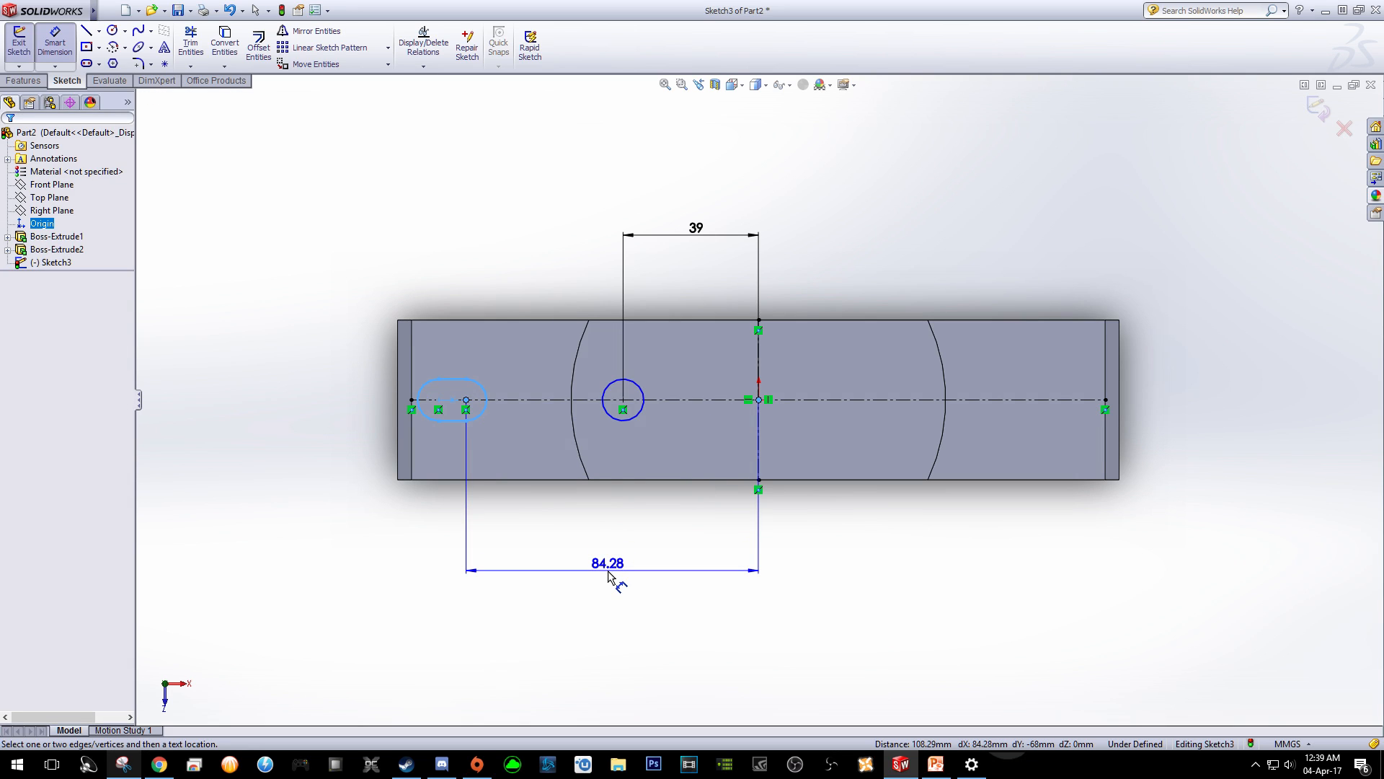
click(608, 574)
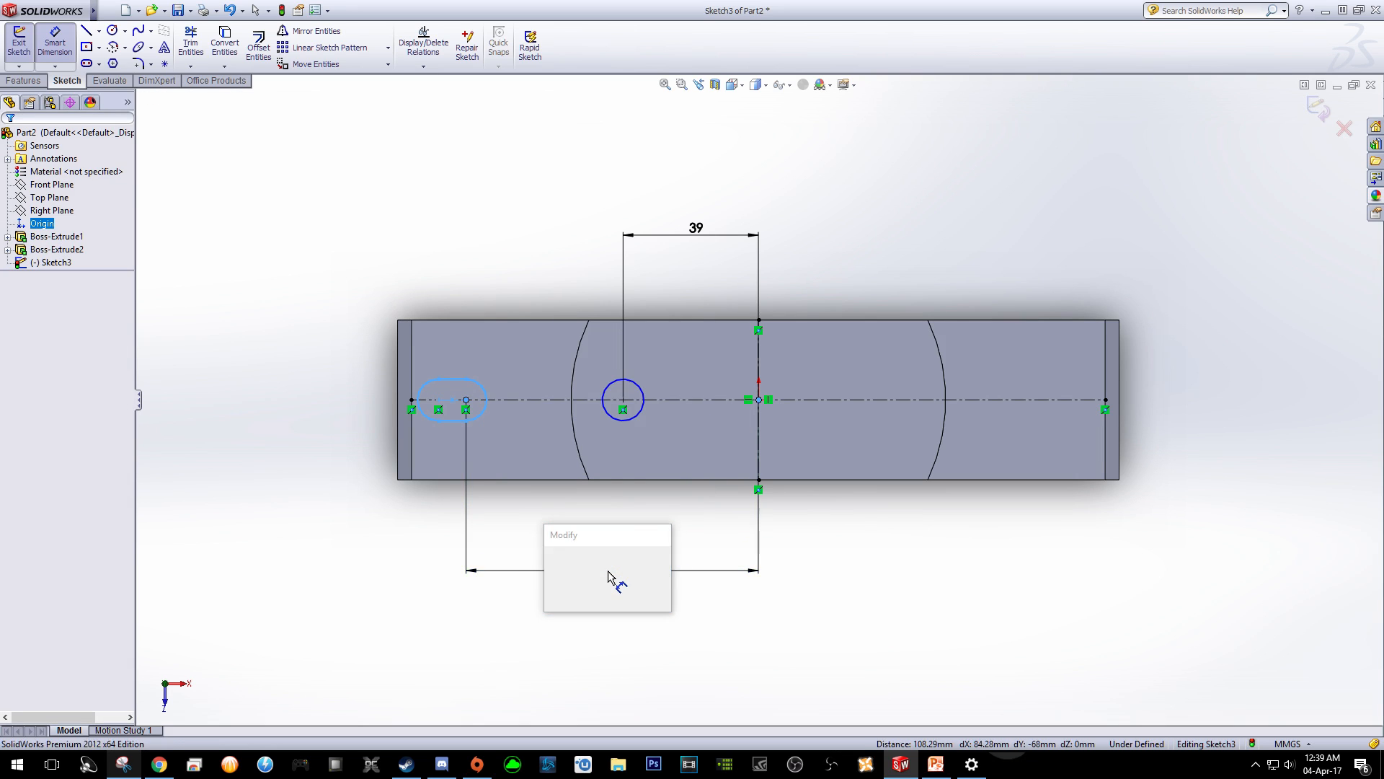
text(154)
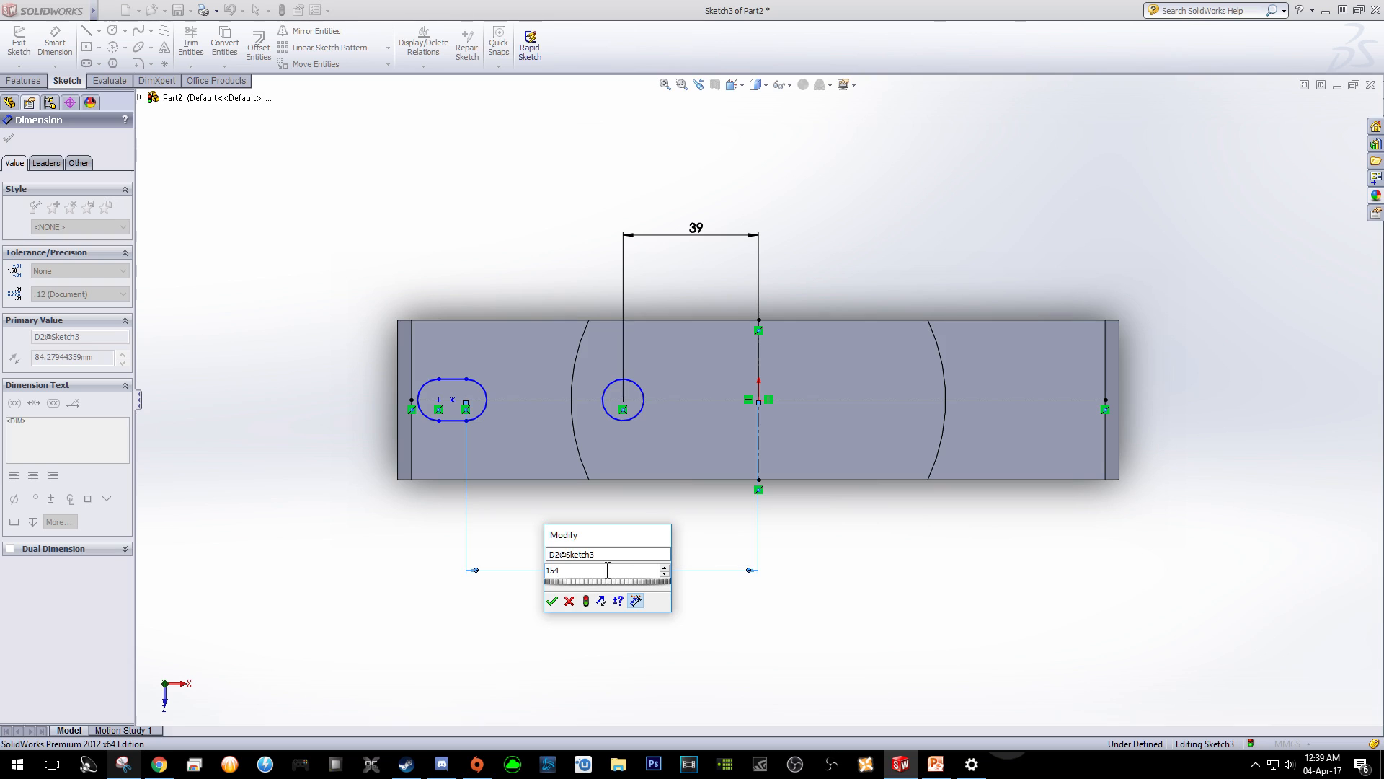
text(/2)
key(Return)
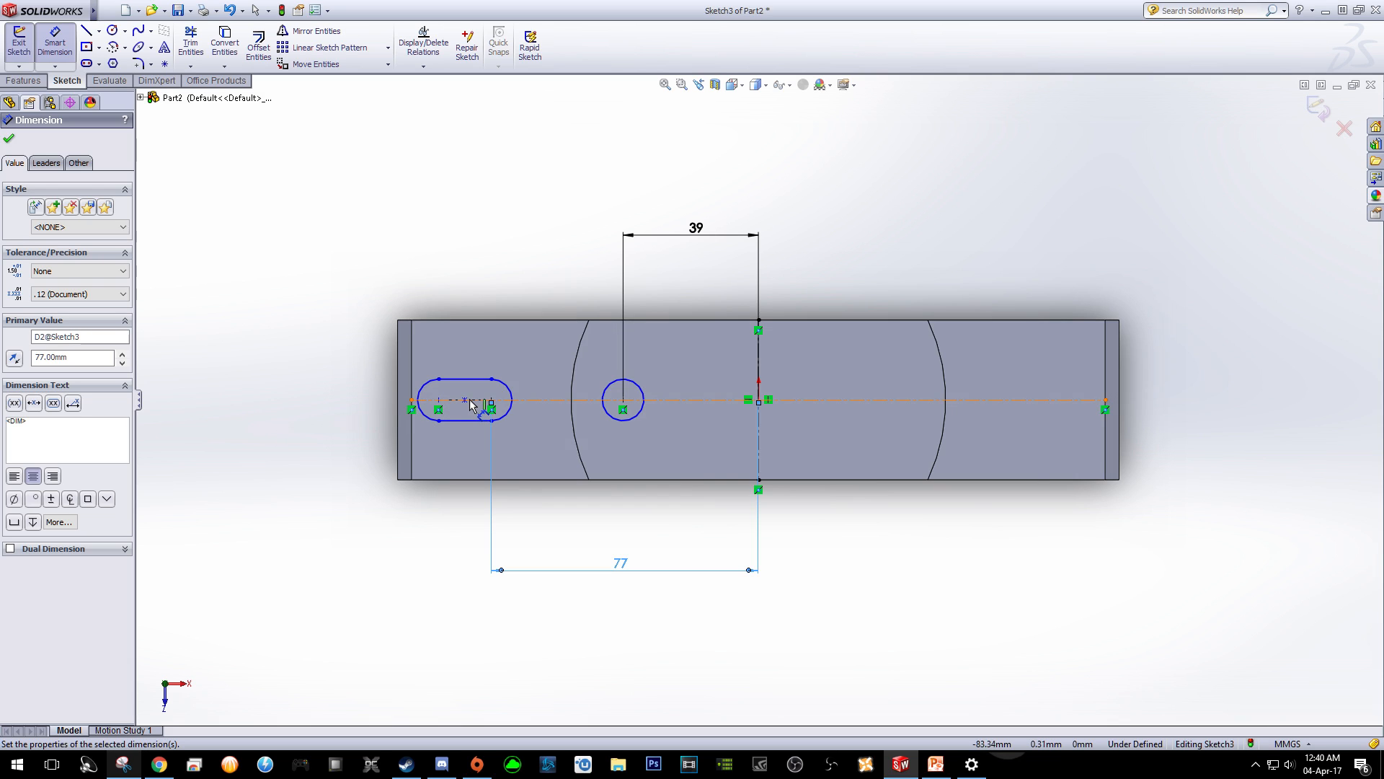
Reset the slot's centre-to-centre length to 8 mm.
click(9, 138)
click(465, 404)
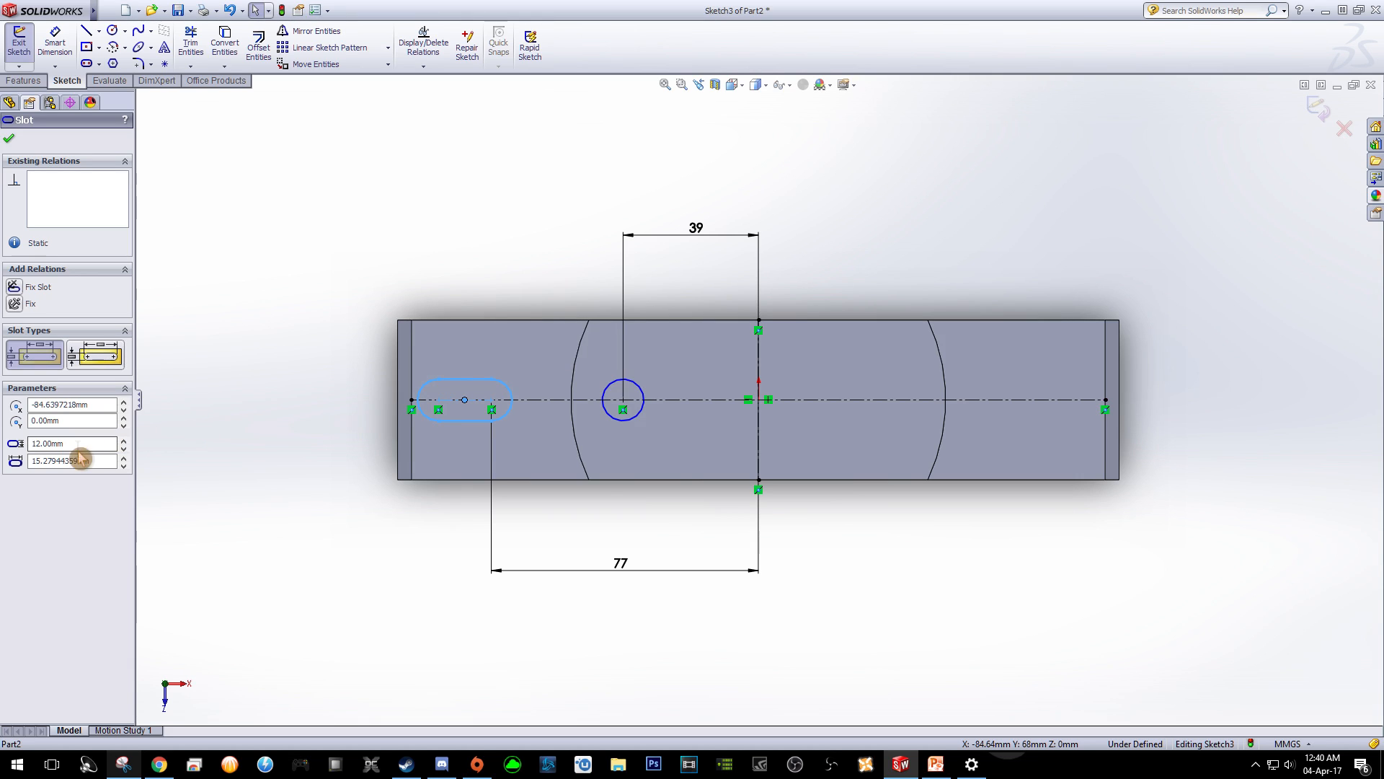
drag(103, 459, 26, 461)
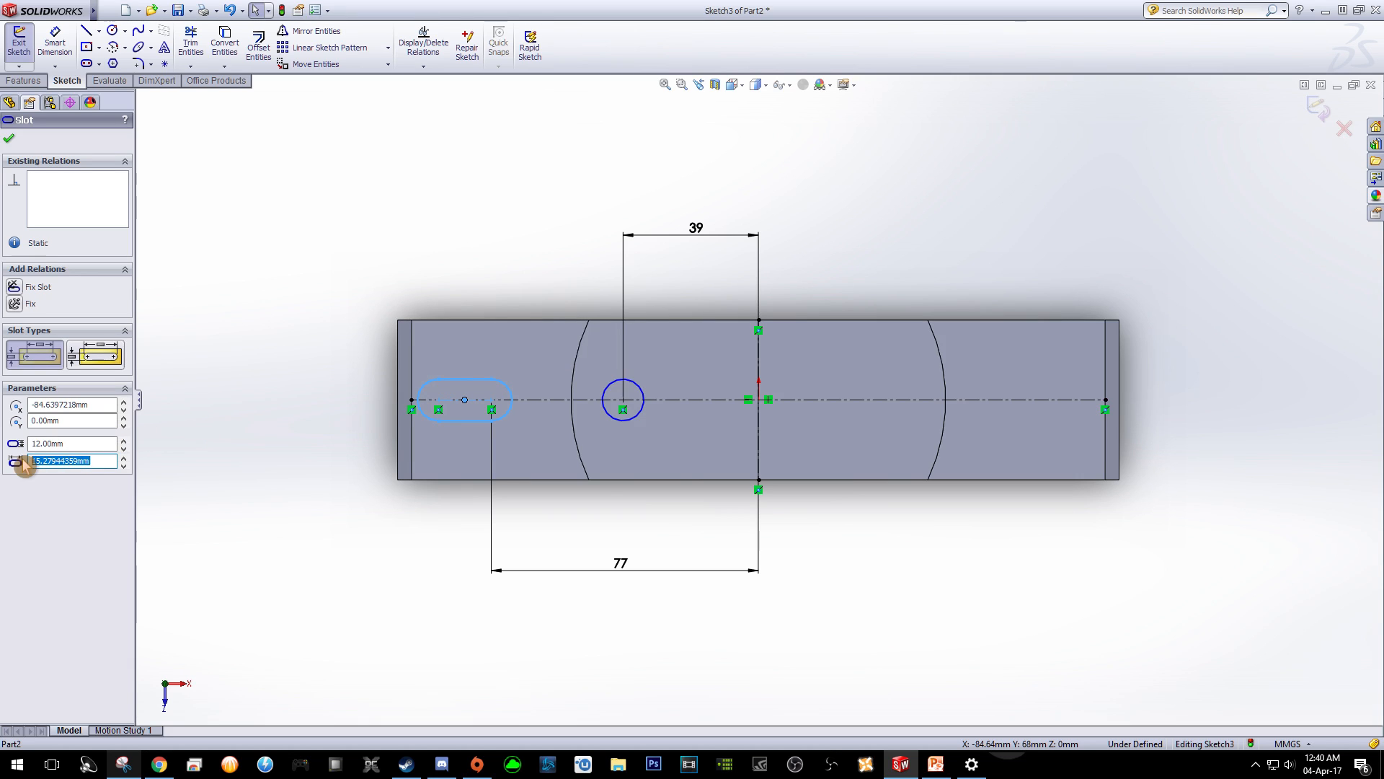
text(8)
key(Return)
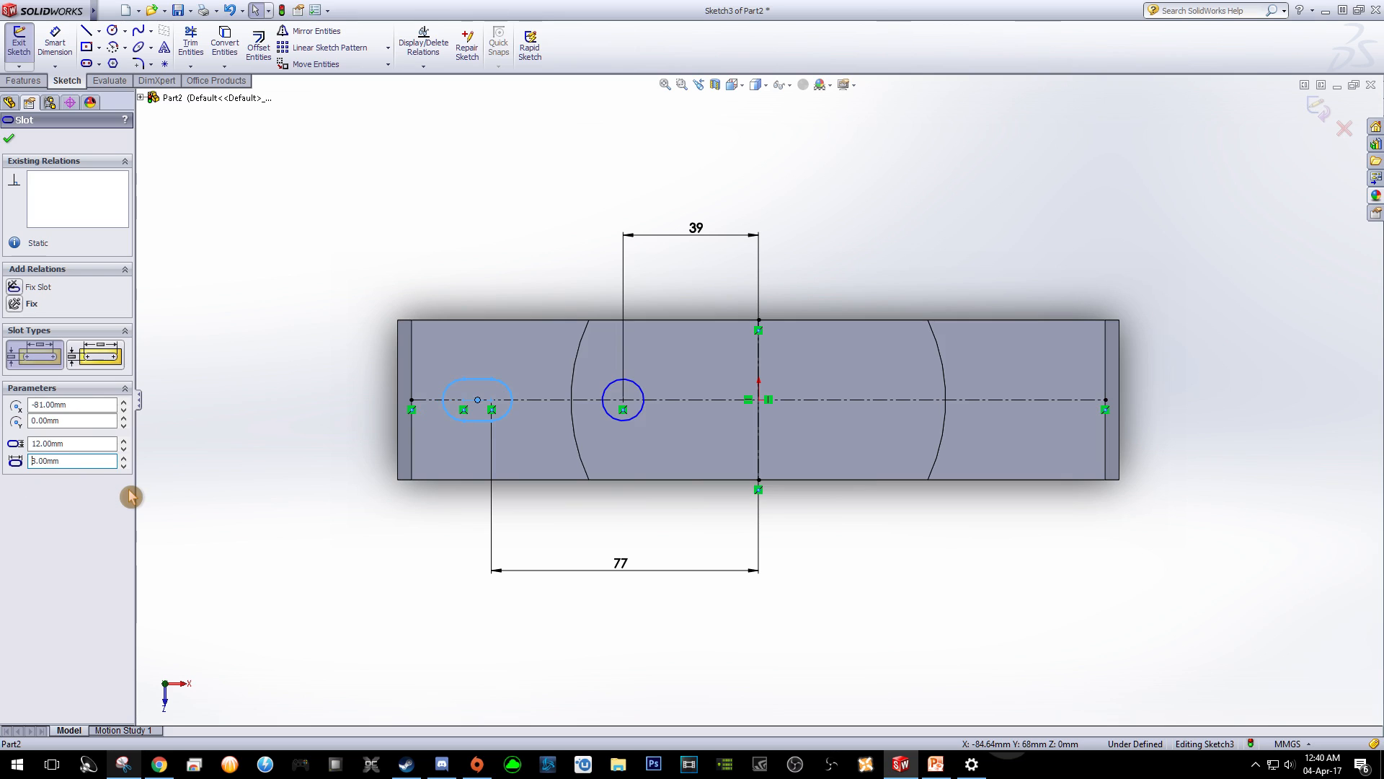
key(Escape)
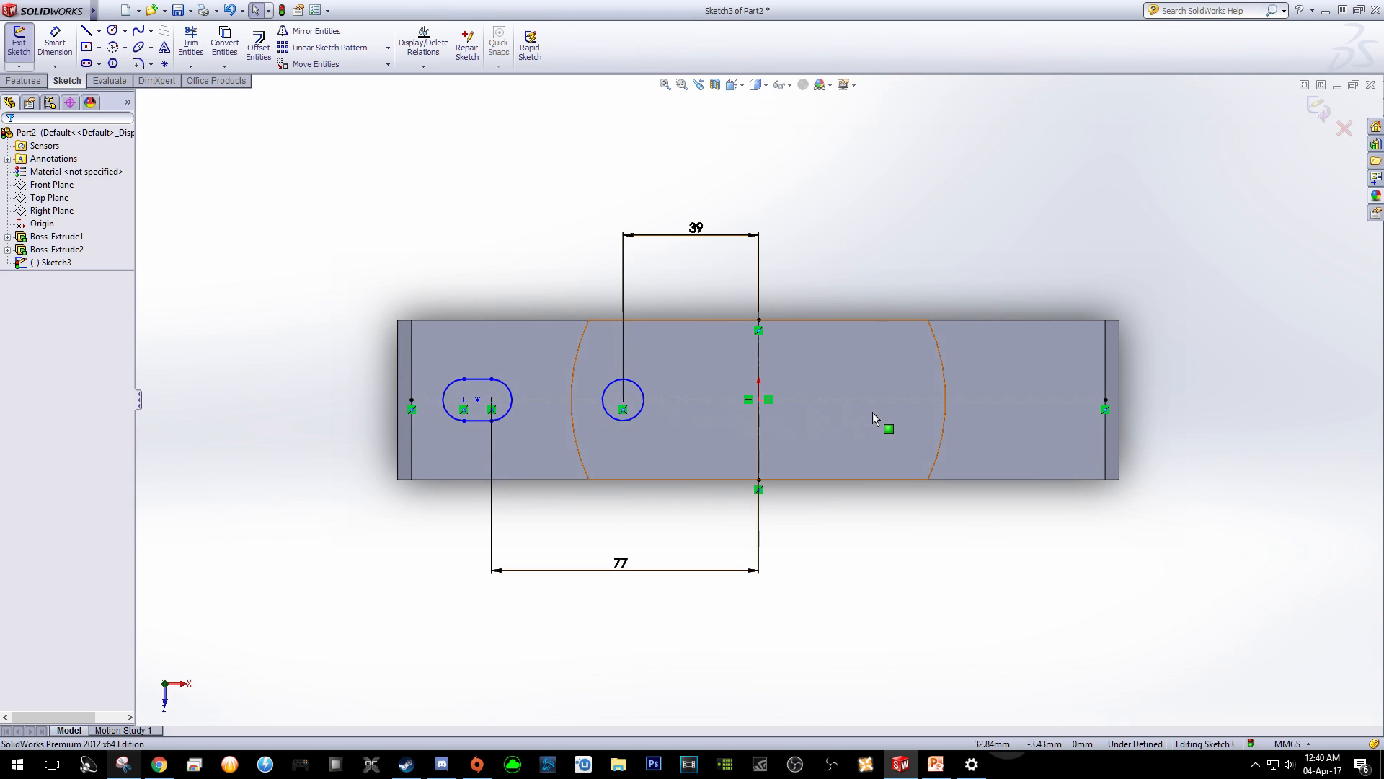
Mirror the circle and the slot about the vertical centerline, keeping the originals.
click(314, 31)
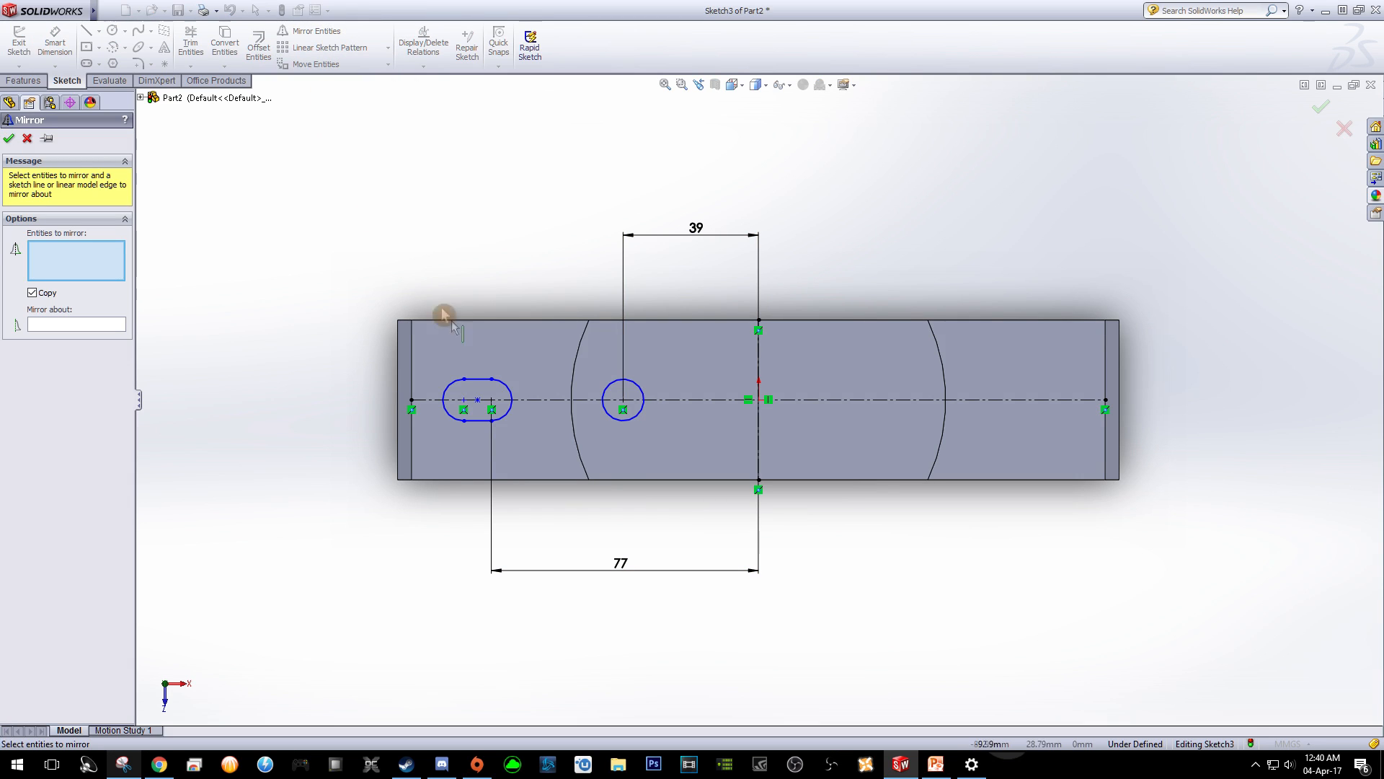
click(639, 415)
click(507, 414)
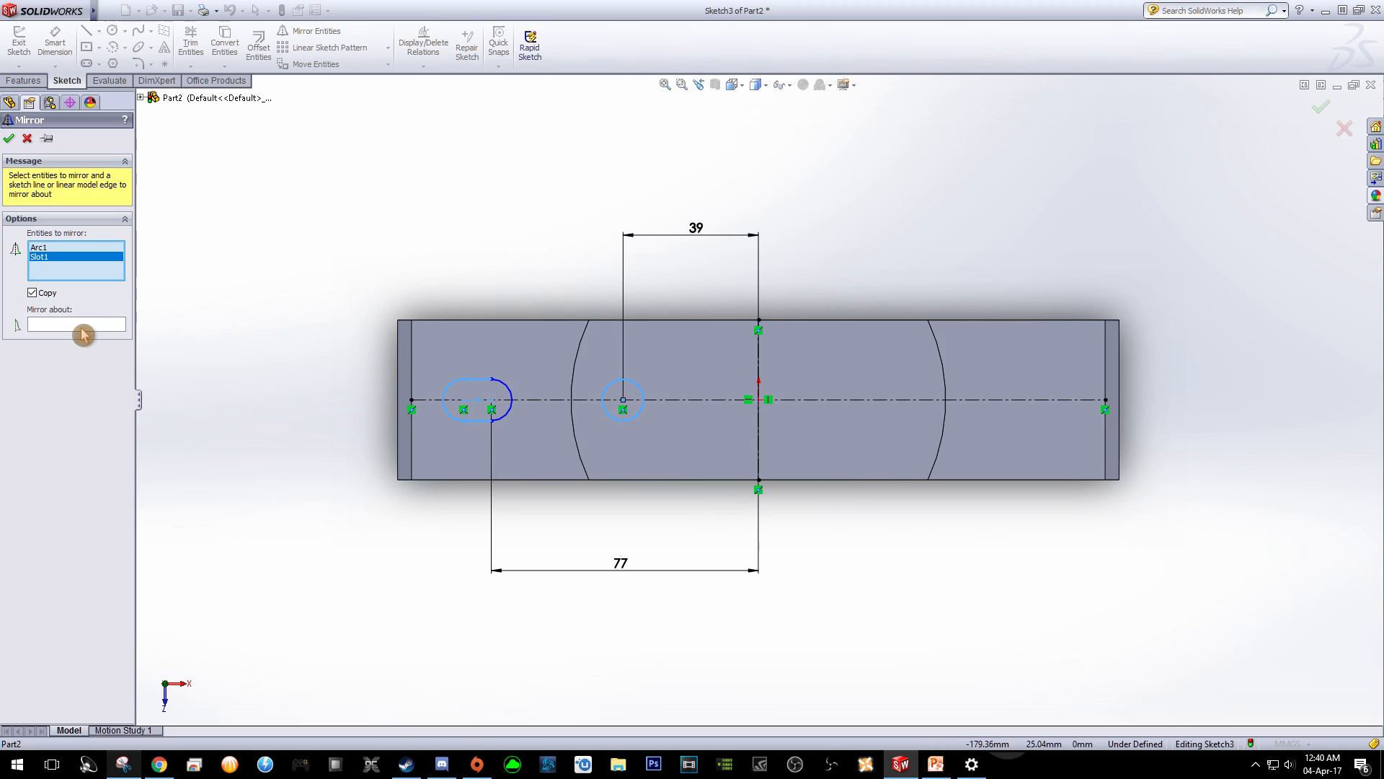
click(52, 326)
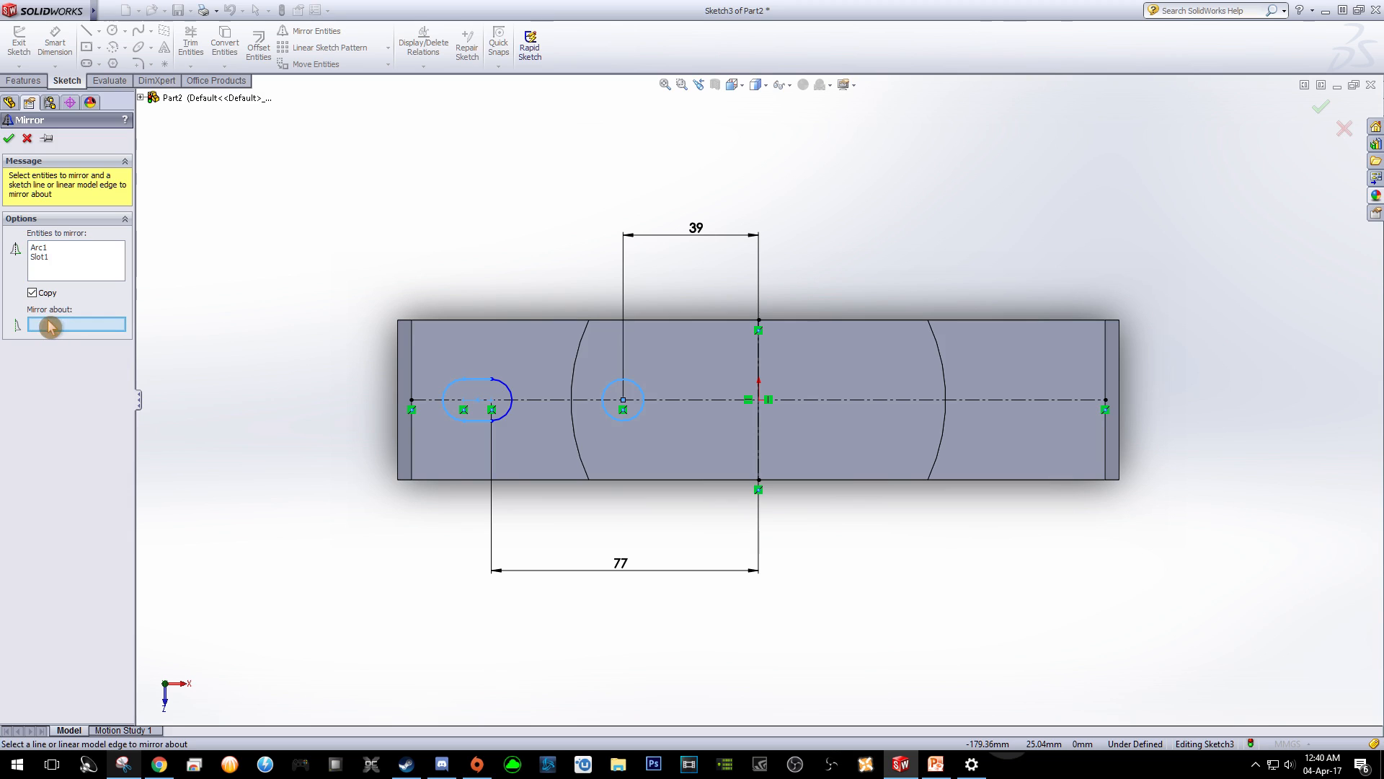
click(759, 355)
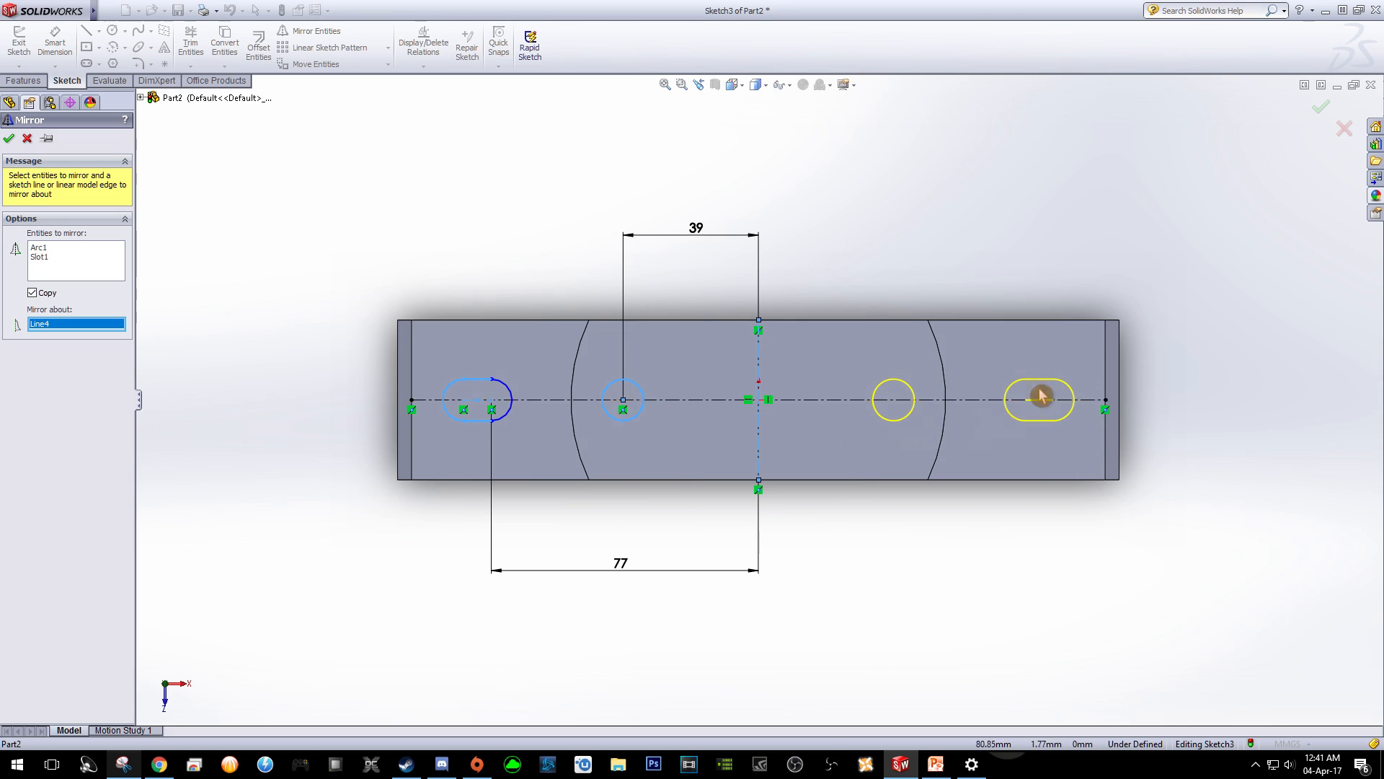
click(10, 139)
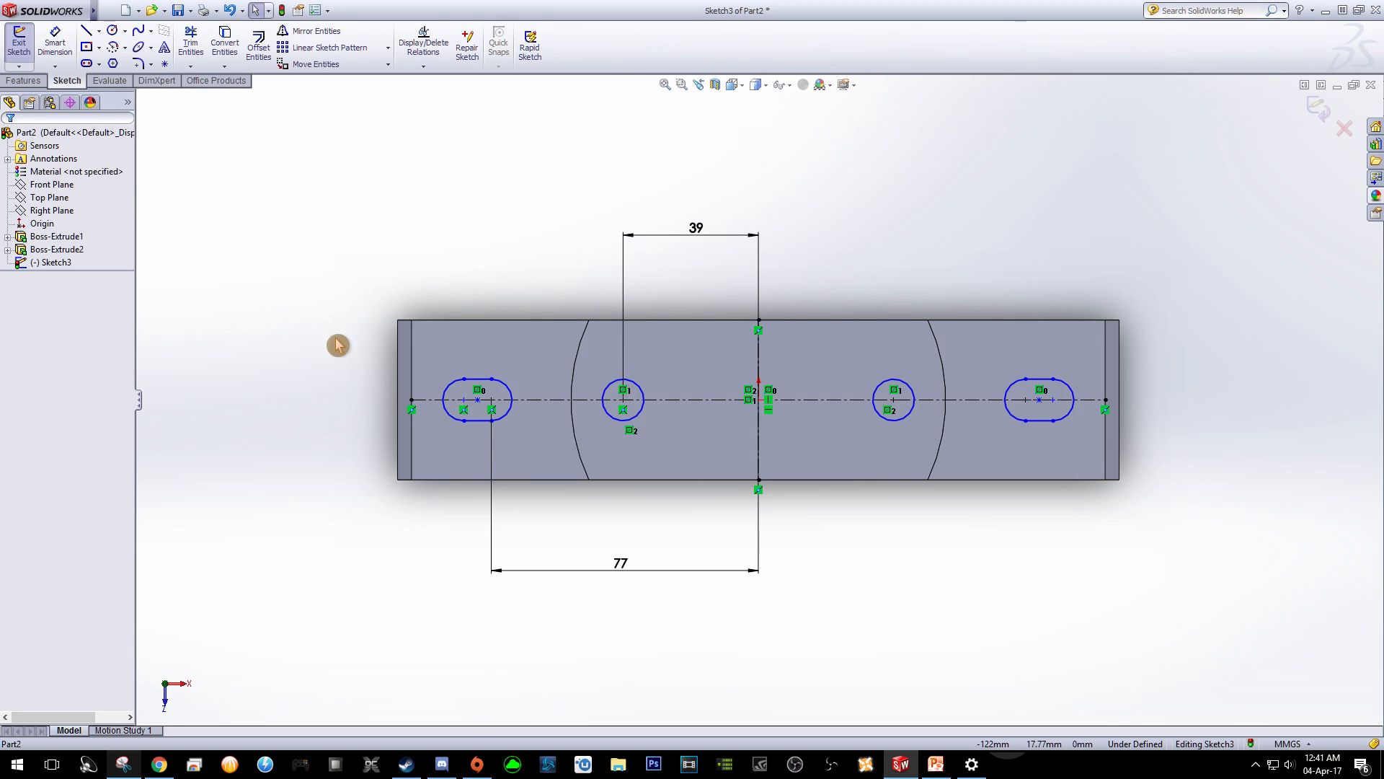
Cut-extrude the two circles and two slots with the Through All end condition.
click(26, 81)
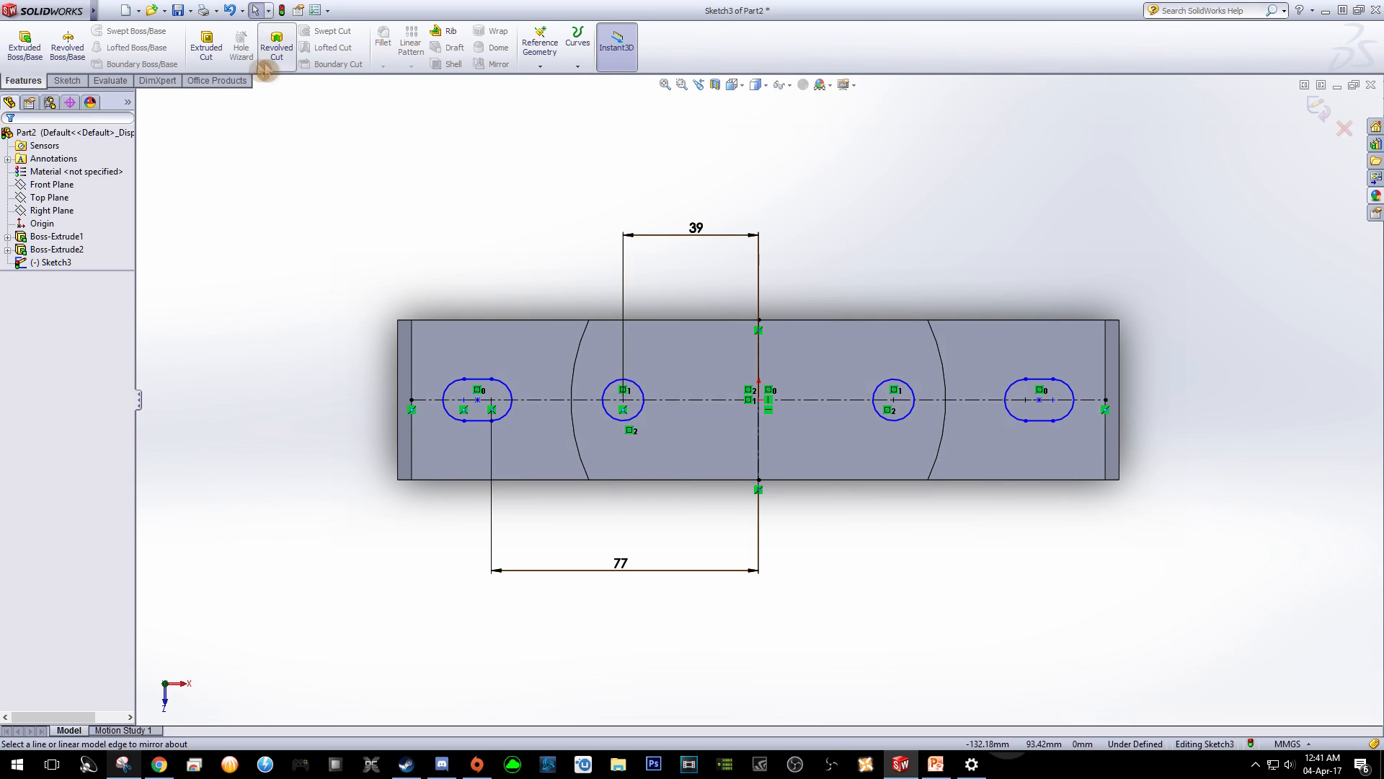
click(215, 61)
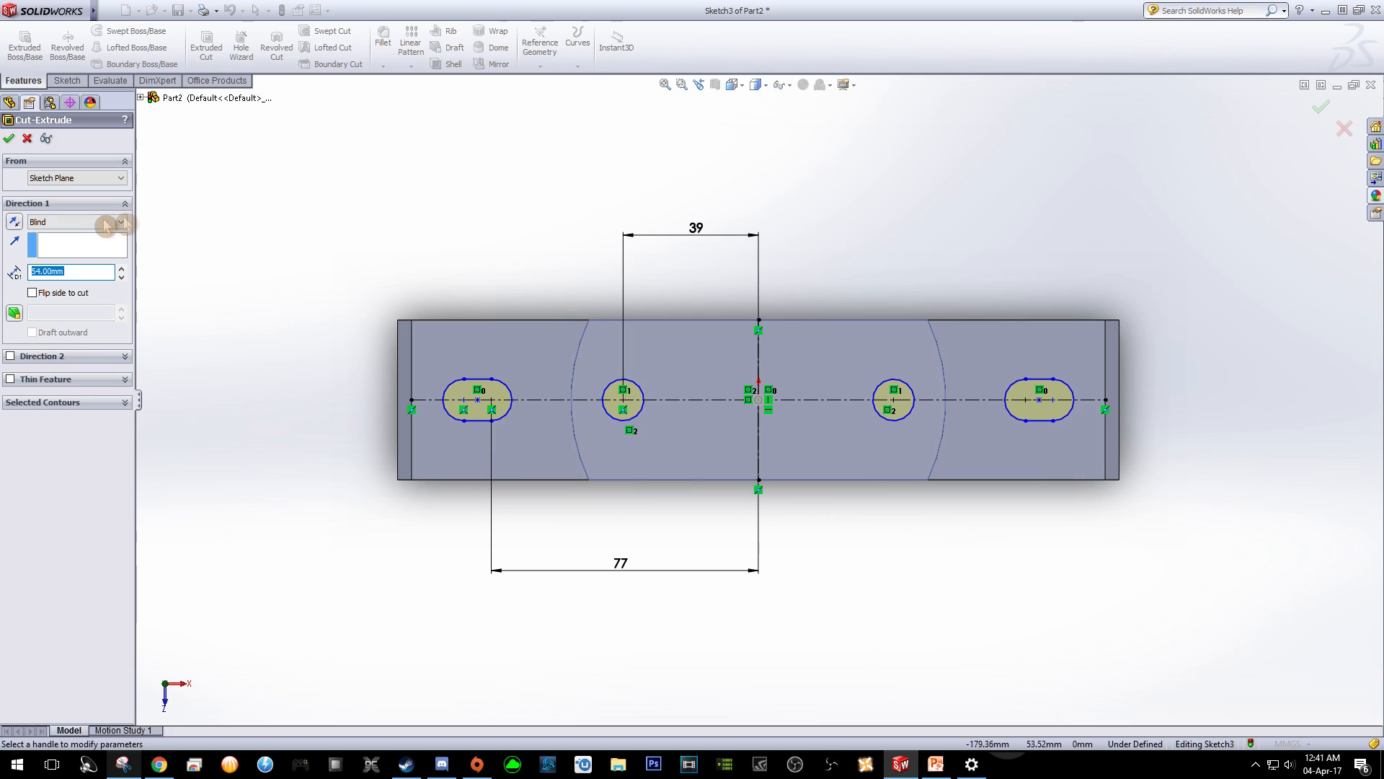
click(65, 223)
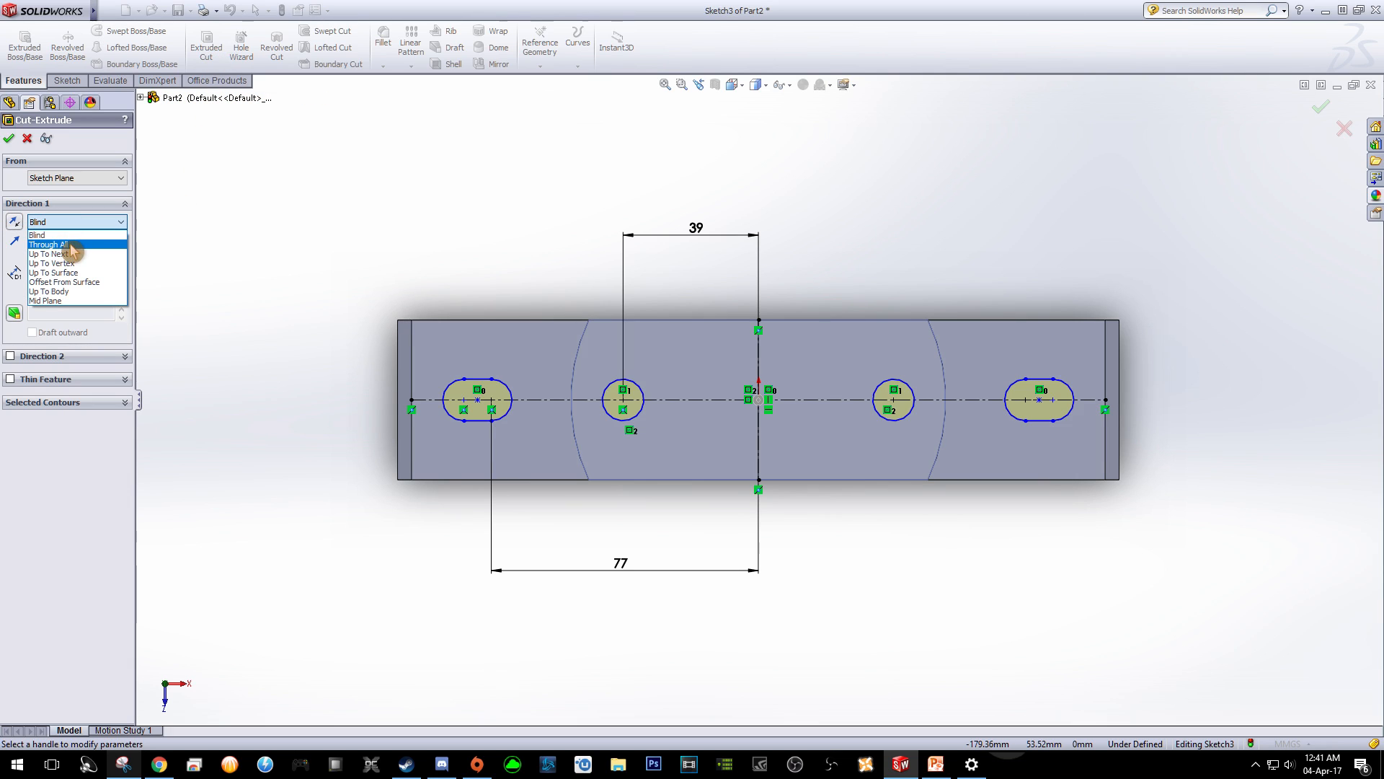
click(71, 245)
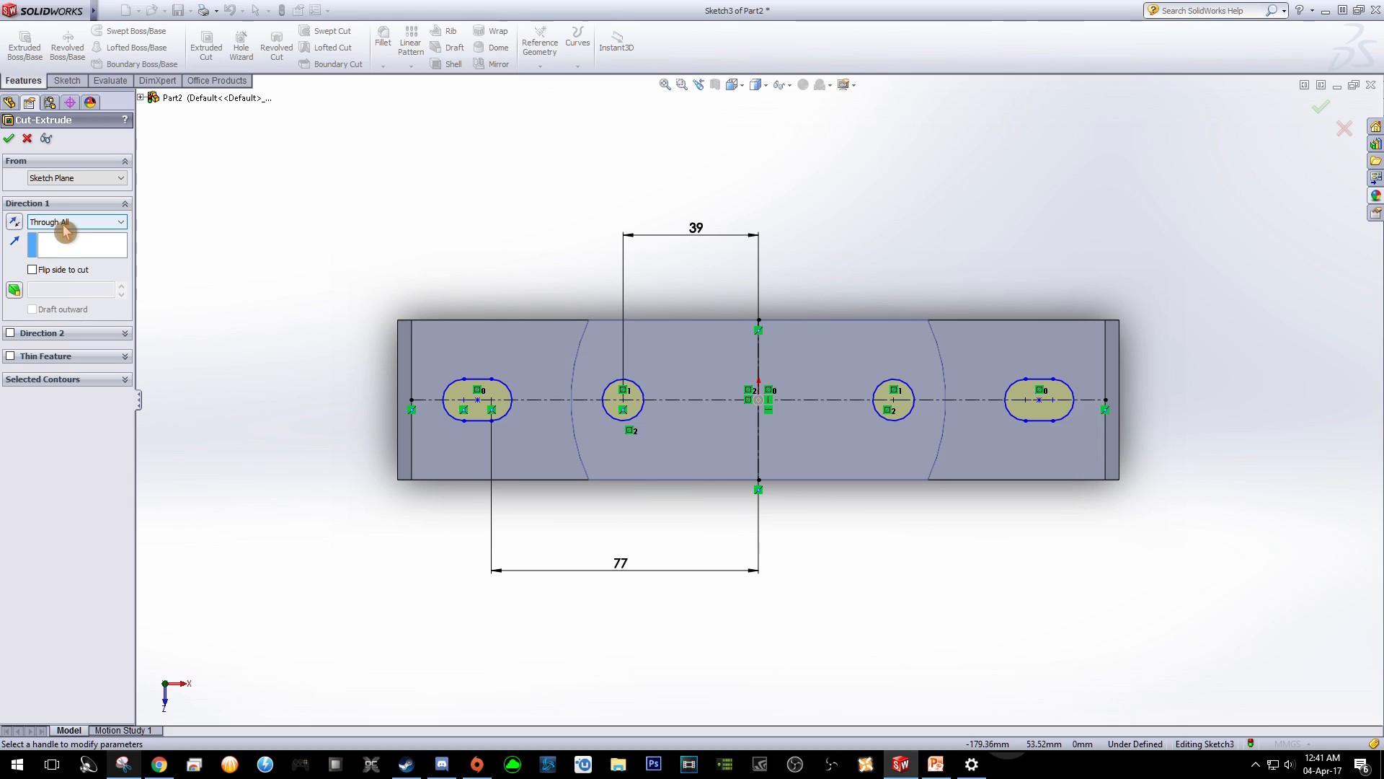
click(88, 224)
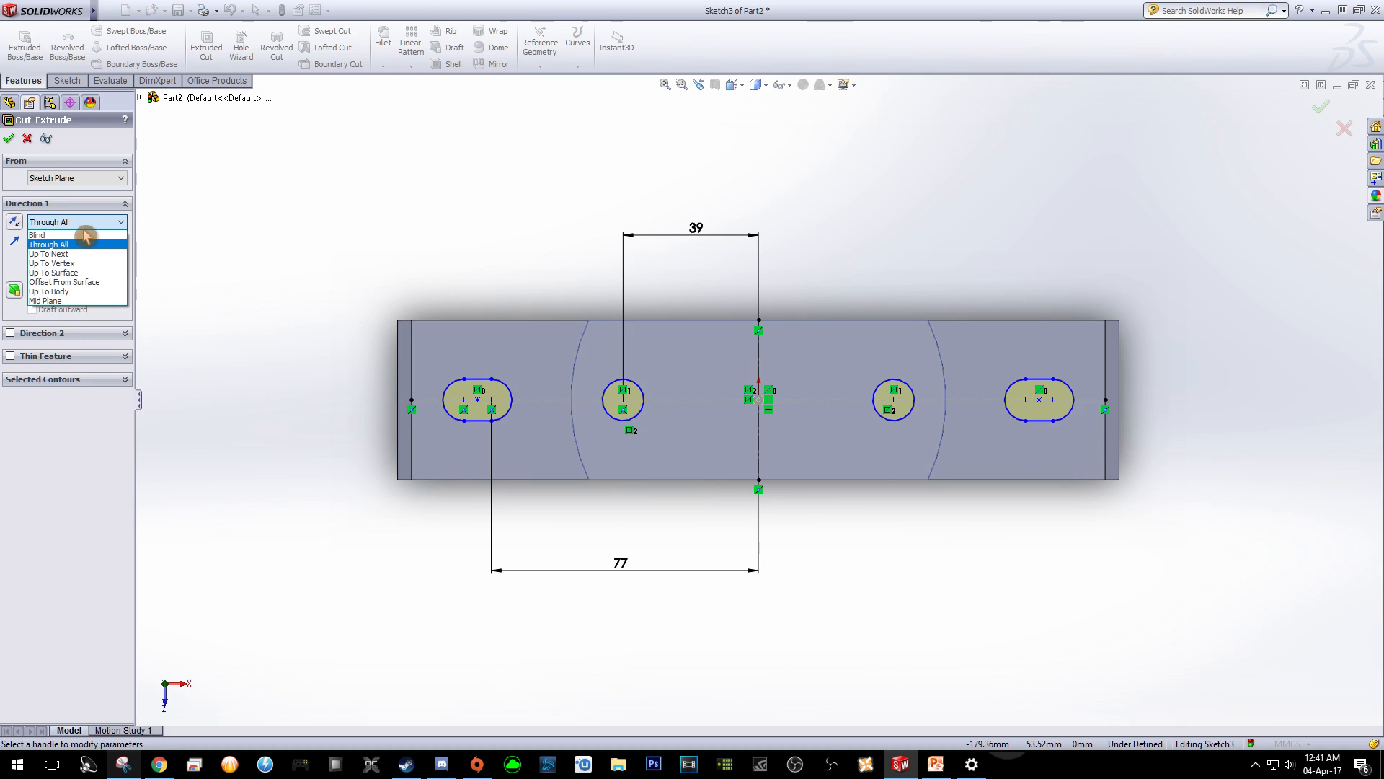
click(85, 235)
click(75, 271)
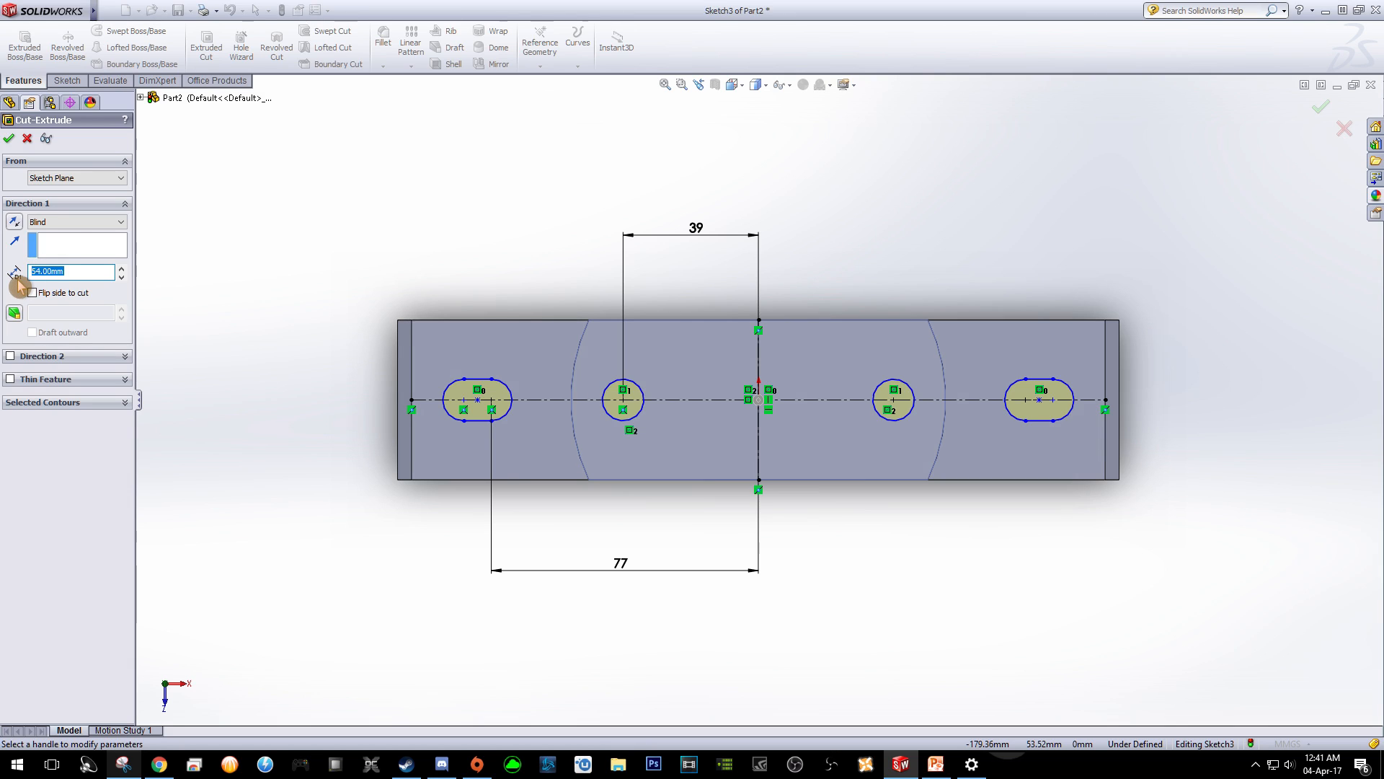
click(80, 222)
click(68, 245)
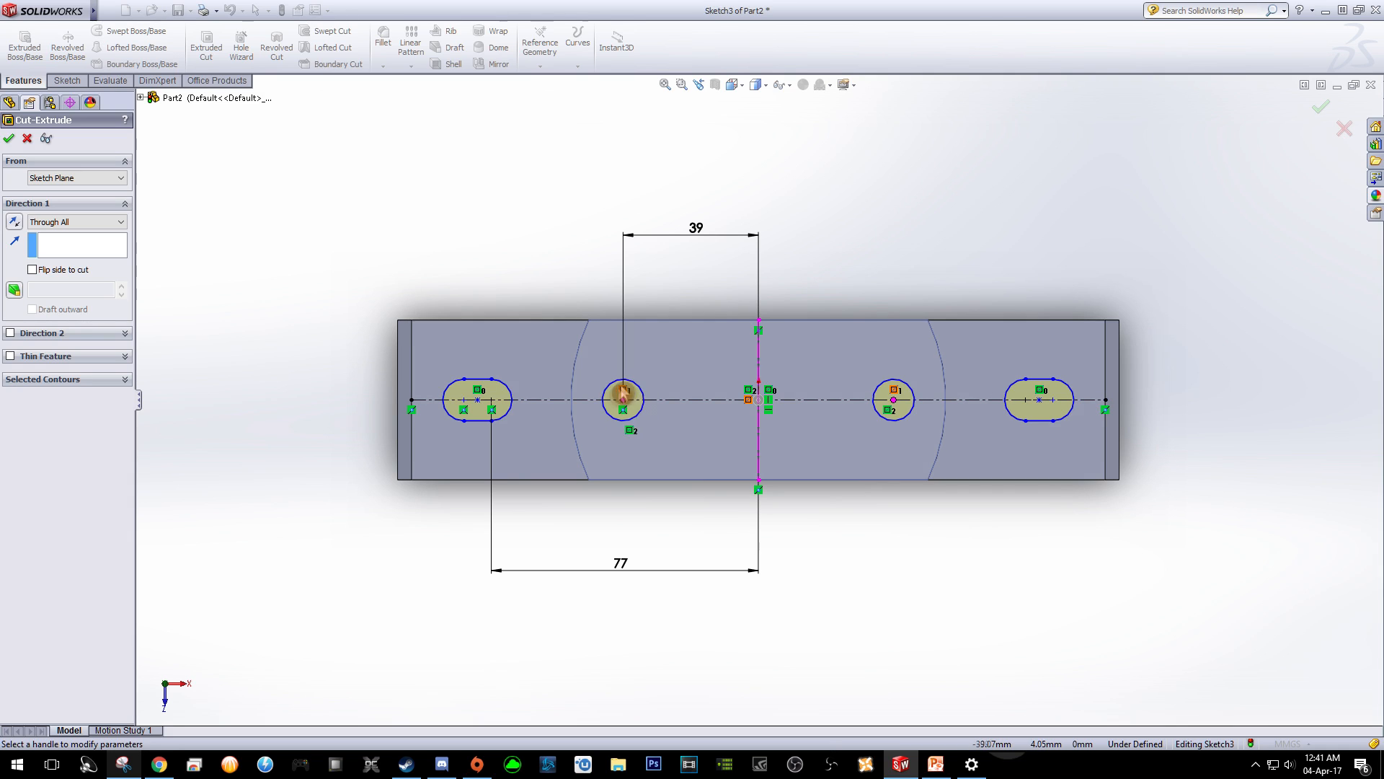
click(641, 425)
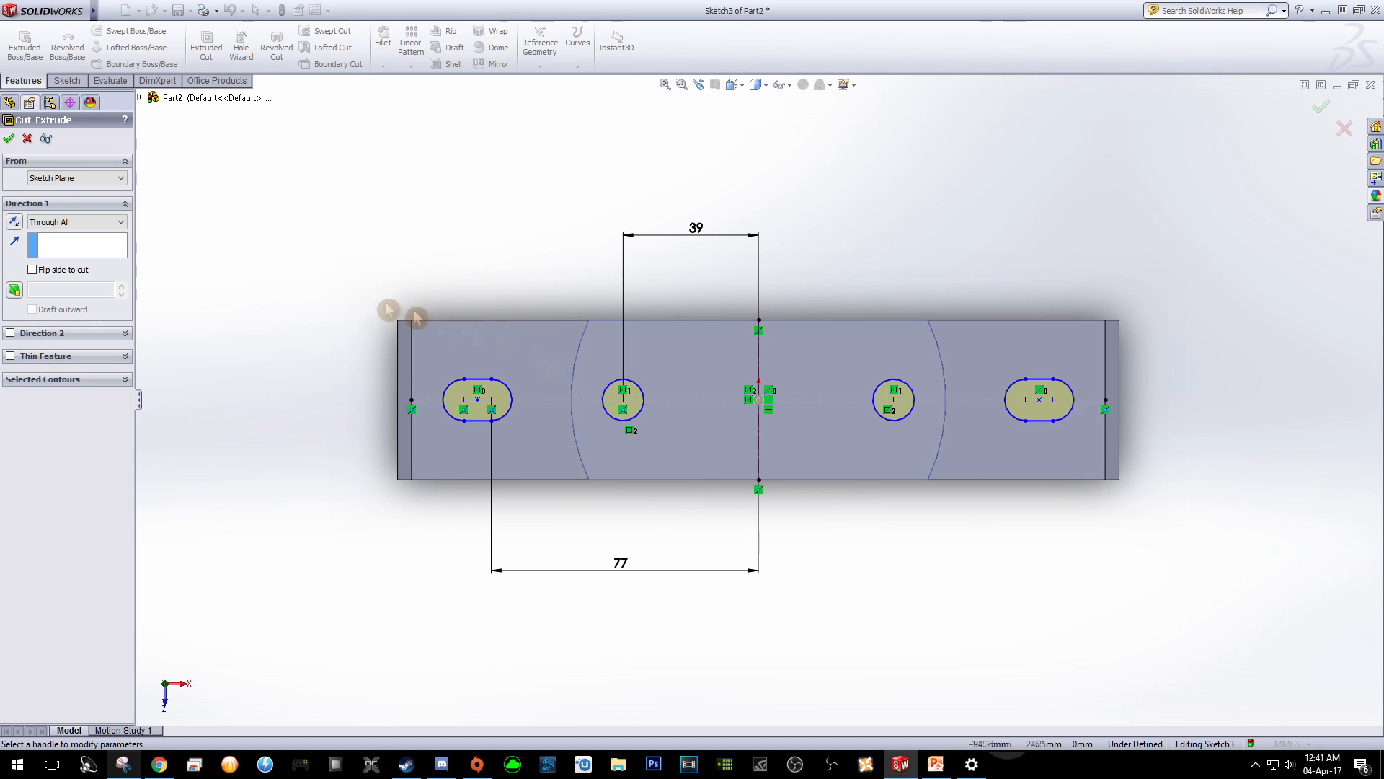
click(11, 141)
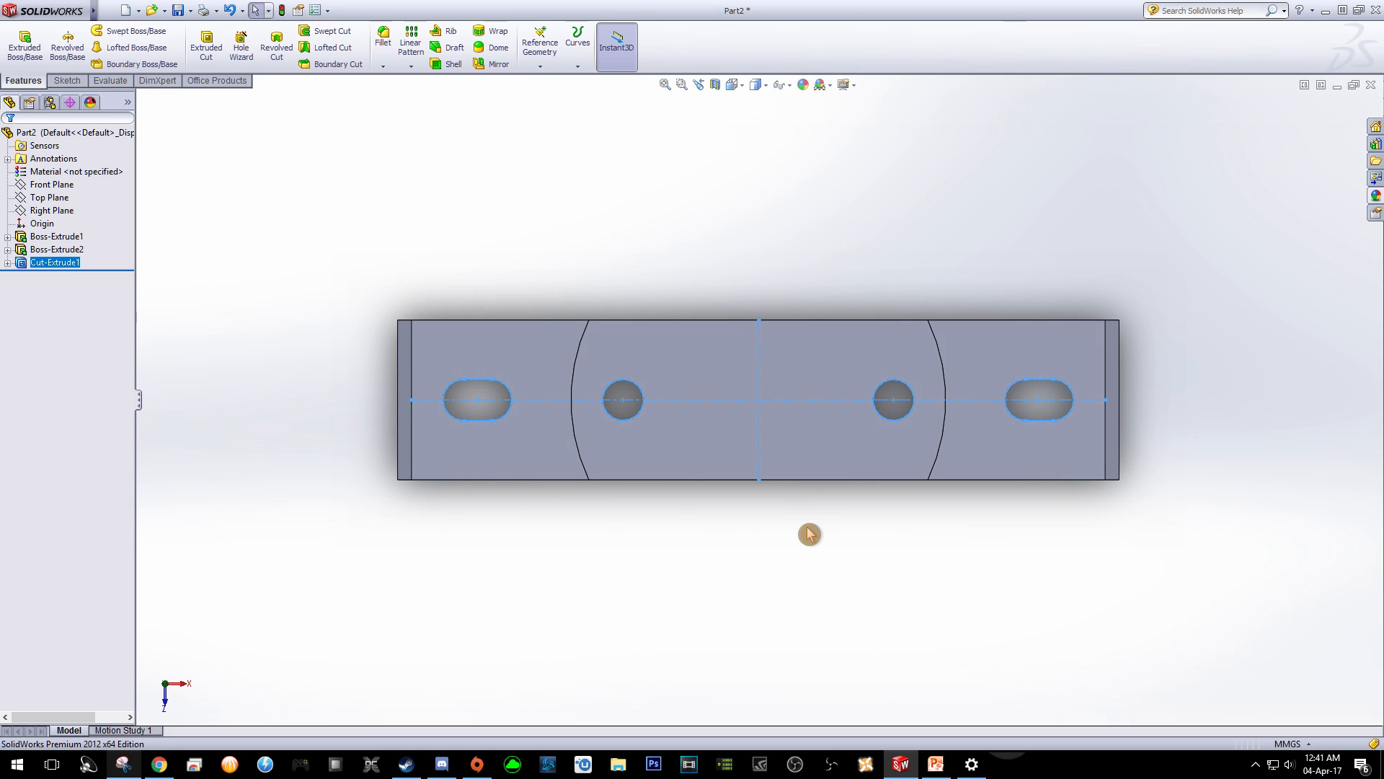
Start a sketch on the part's front face and draw a vertical centerline from the boss's top-edge midpoint to the origin.
mouse_move(809, 534)
middle_down()
mouse_move(807, 472)
mouse_move(769, 396)
mouse_move(571, 182)
mouse_move(589, 197)
middle_up()
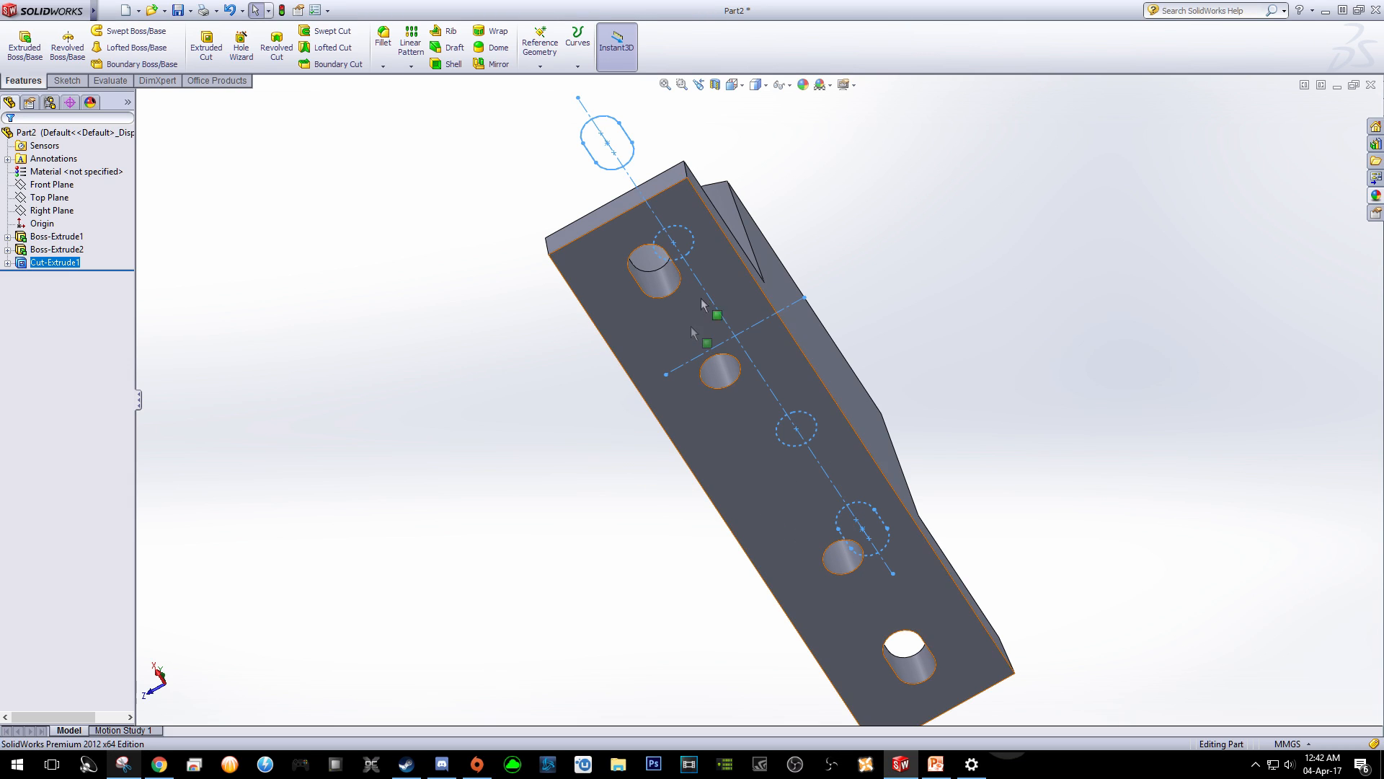
click(742, 86)
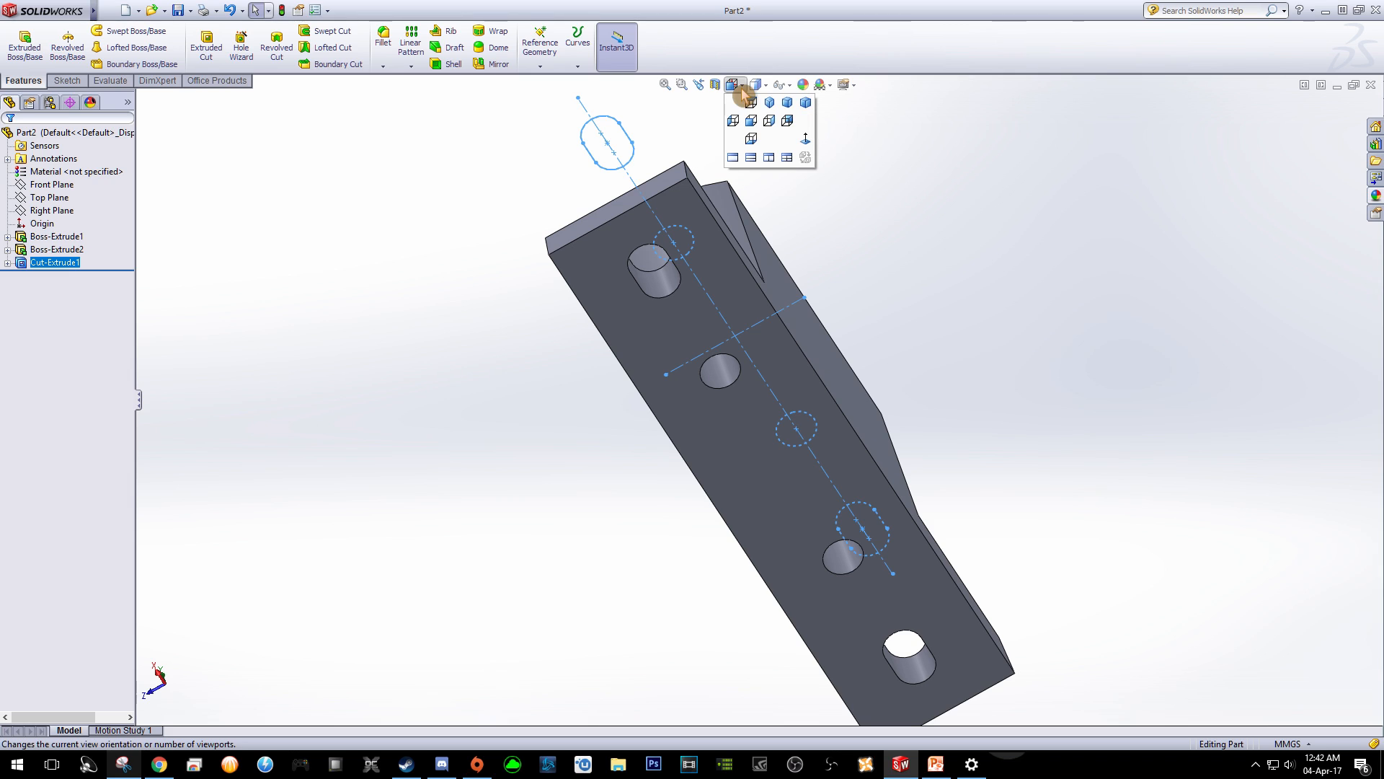
click(755, 127)
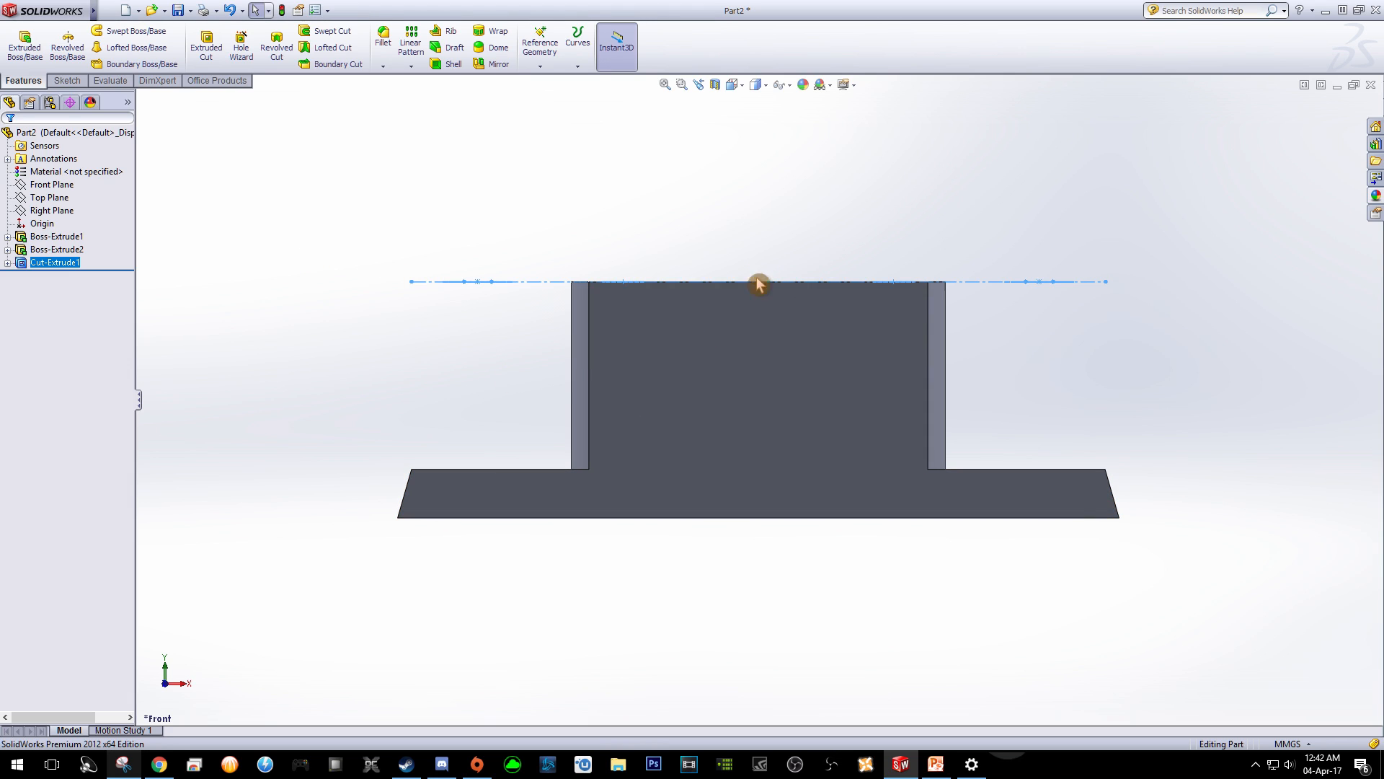
click(53, 228)
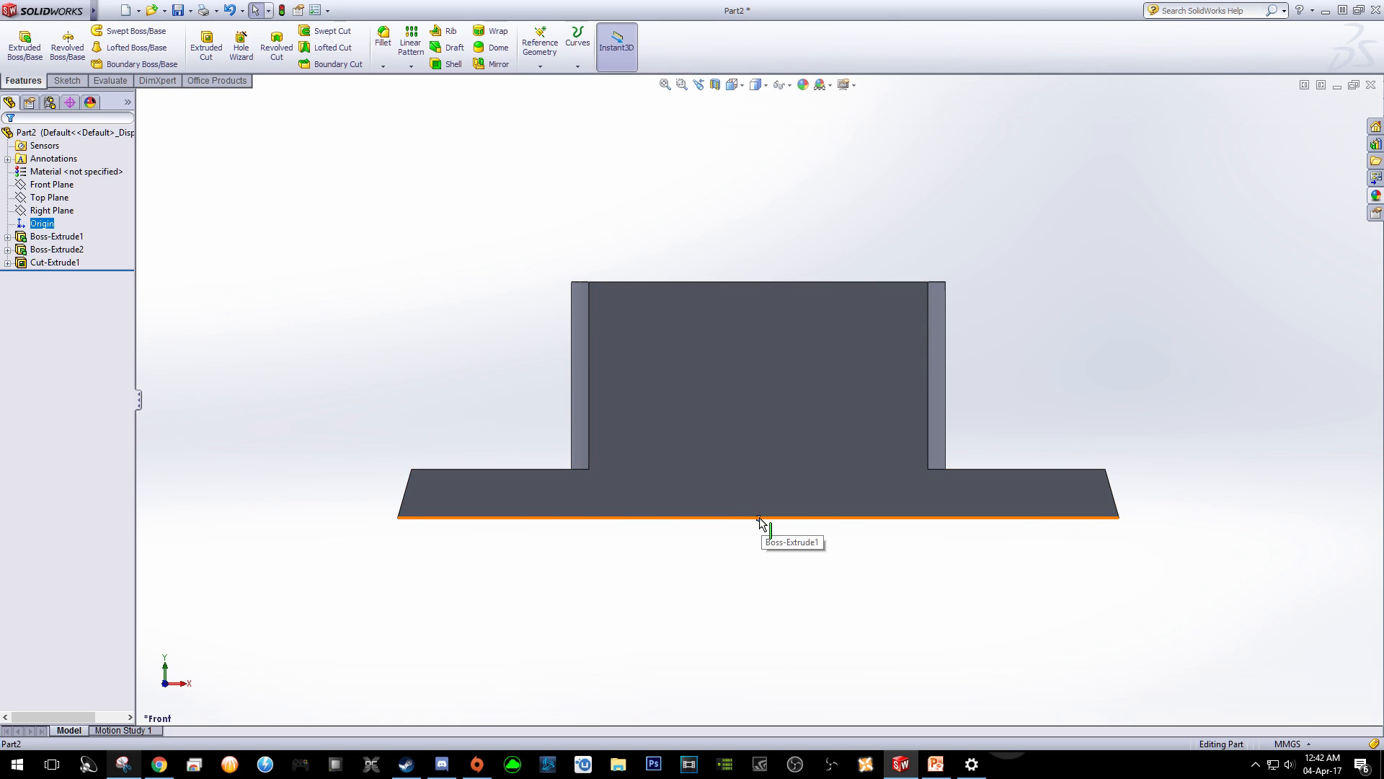
click(64, 80)
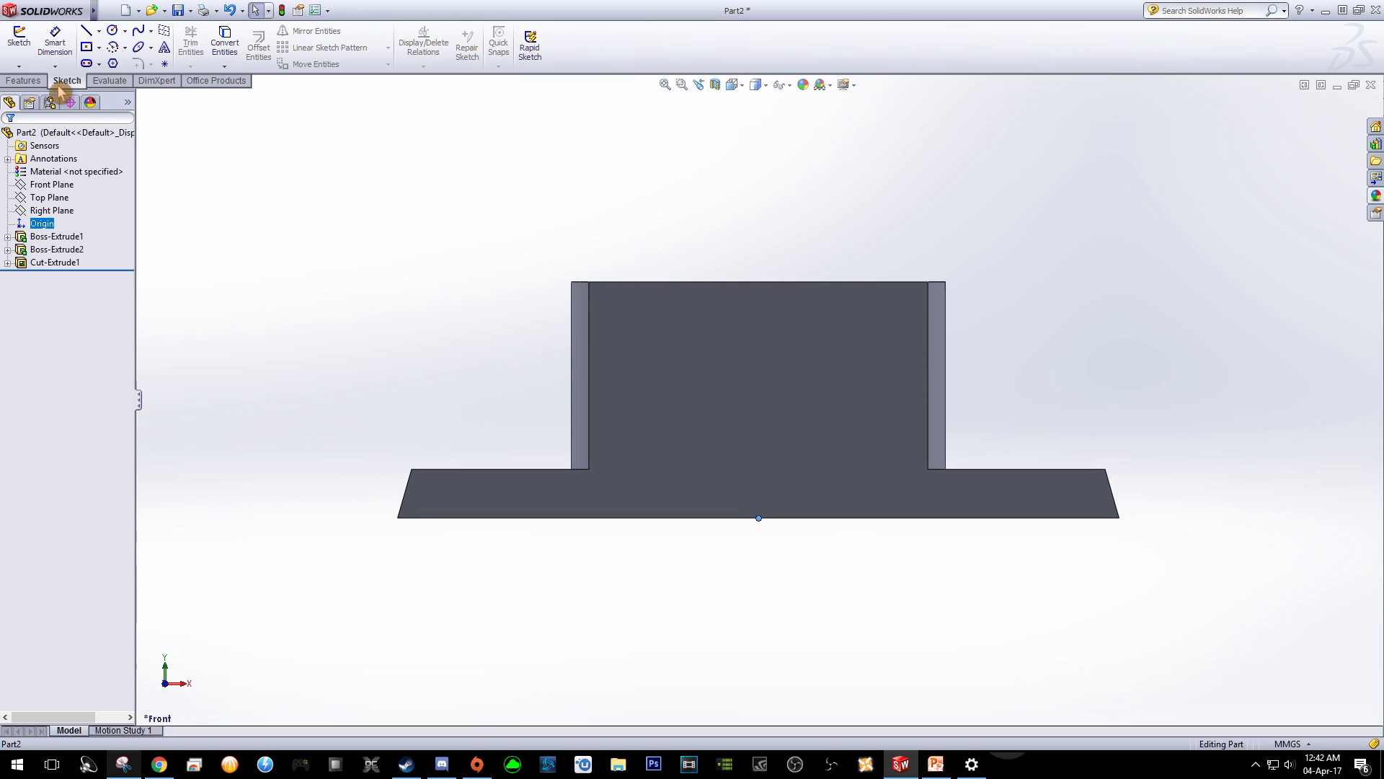
click(109, 64)
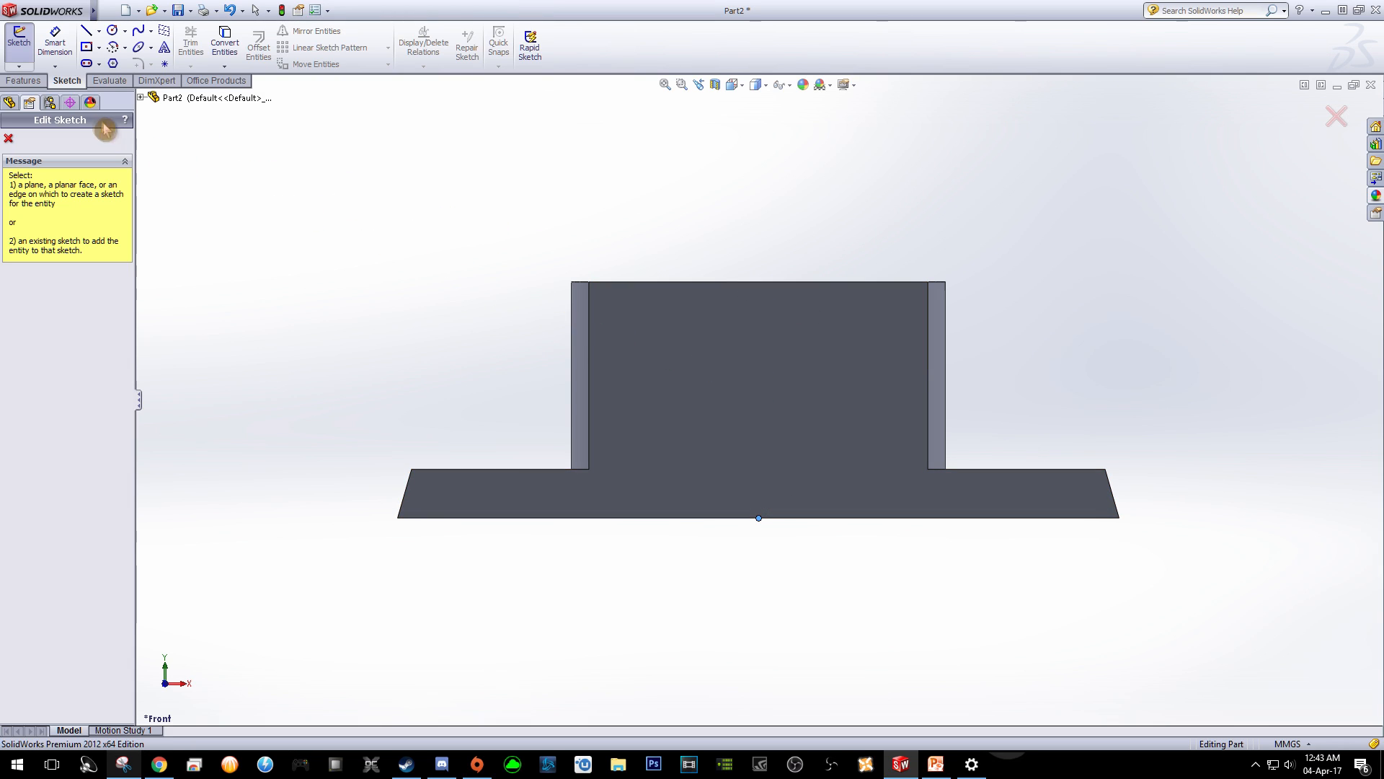
click(696, 359)
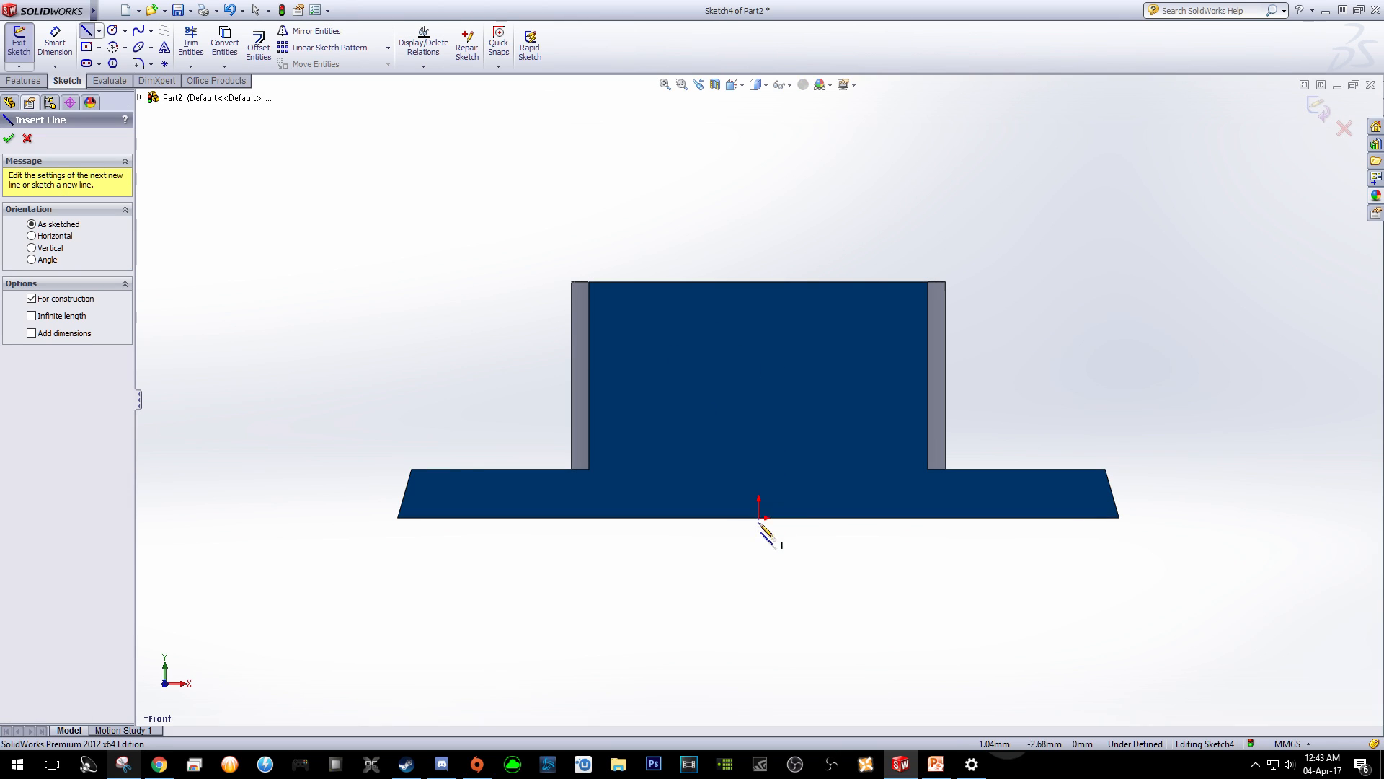
click(757, 280)
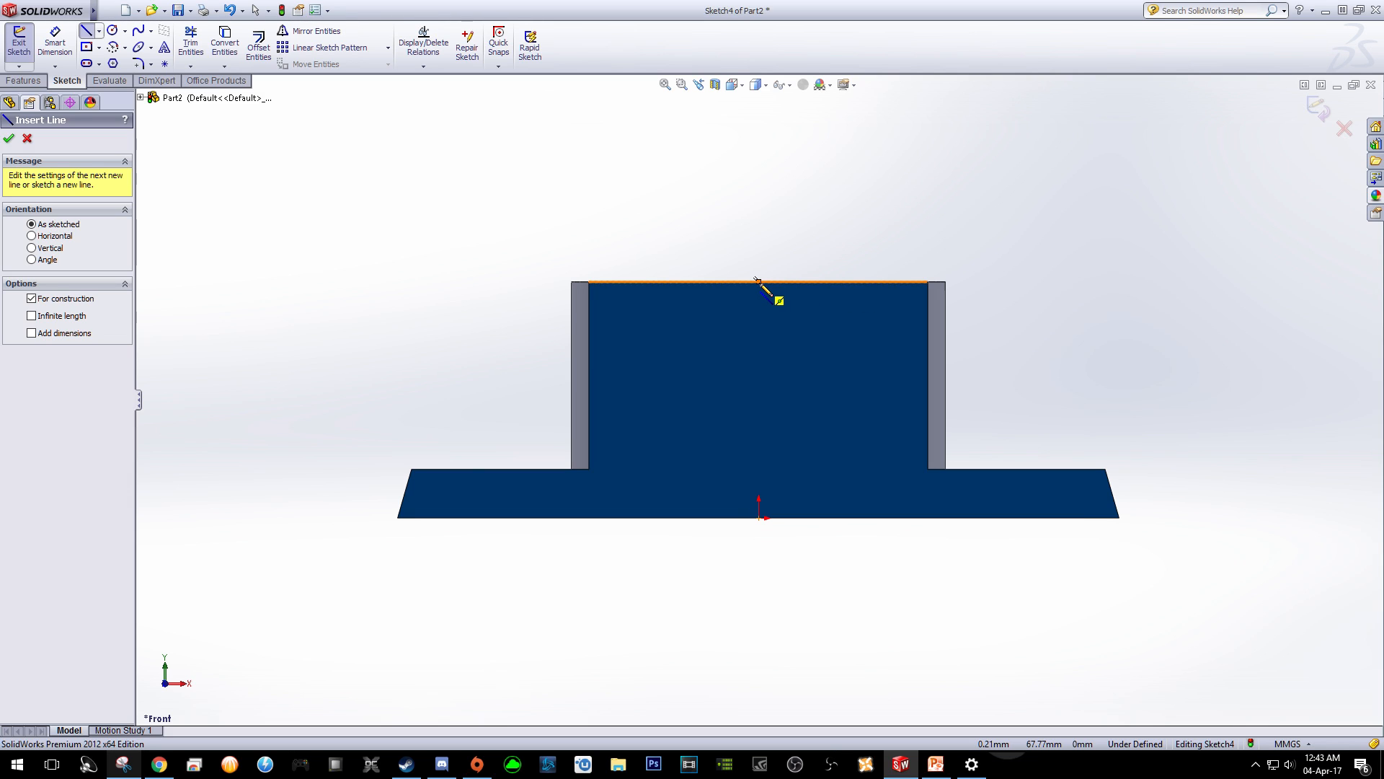
click(757, 281)
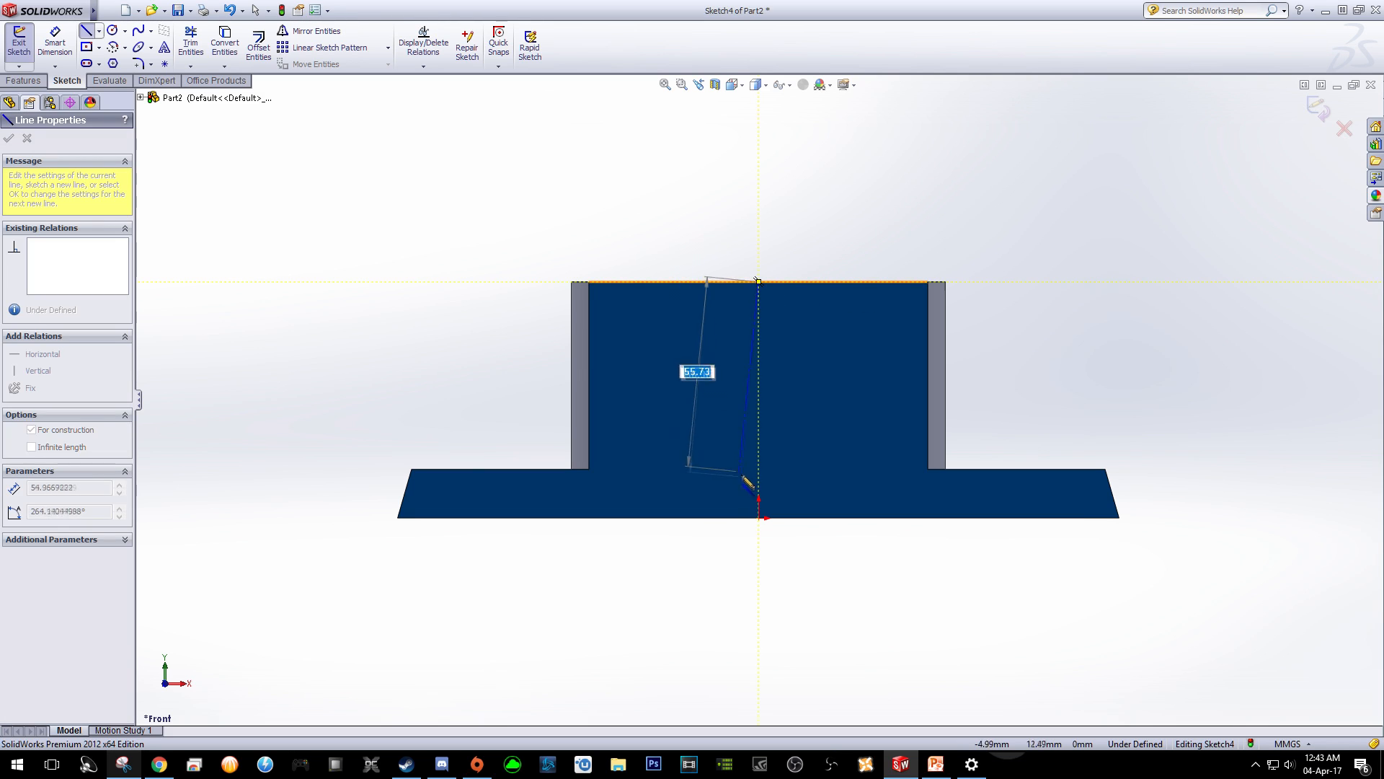
click(759, 518)
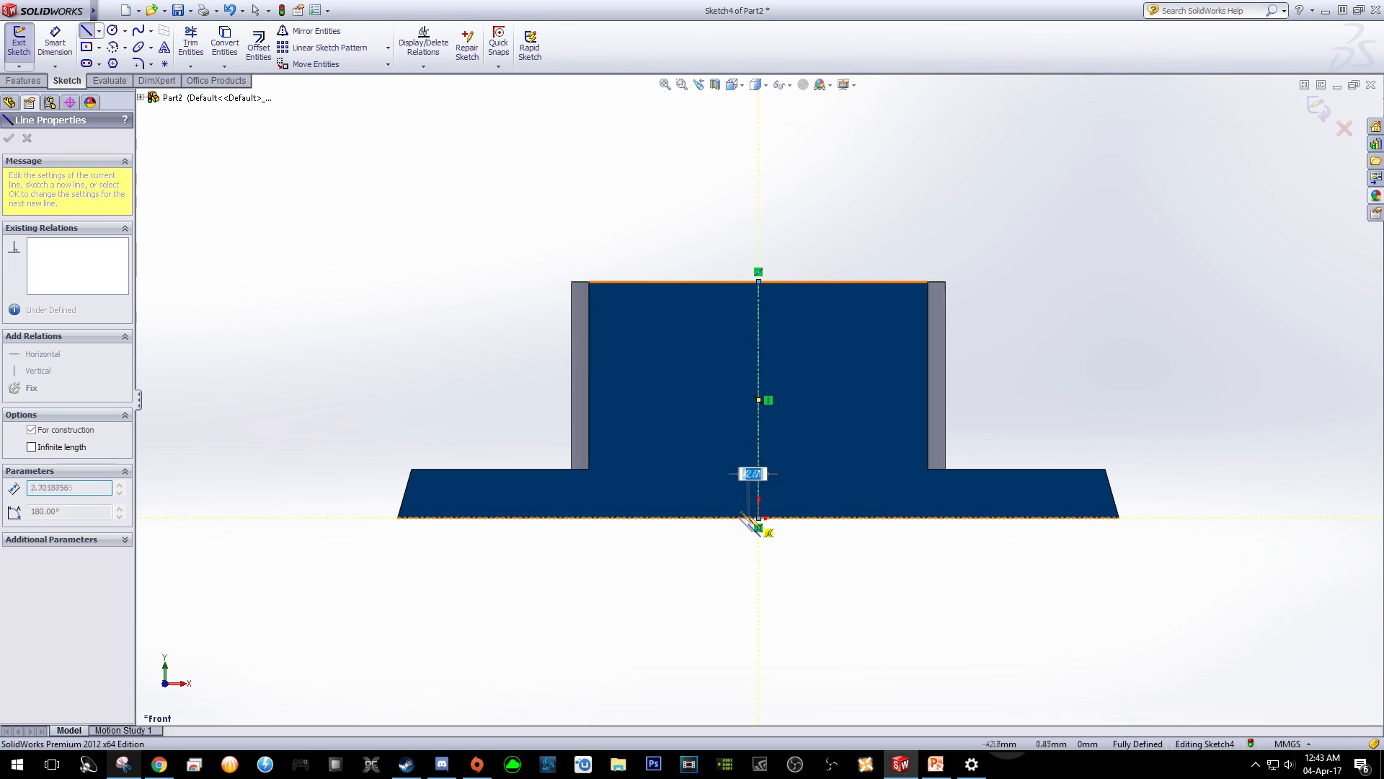
right_click(492, 317)
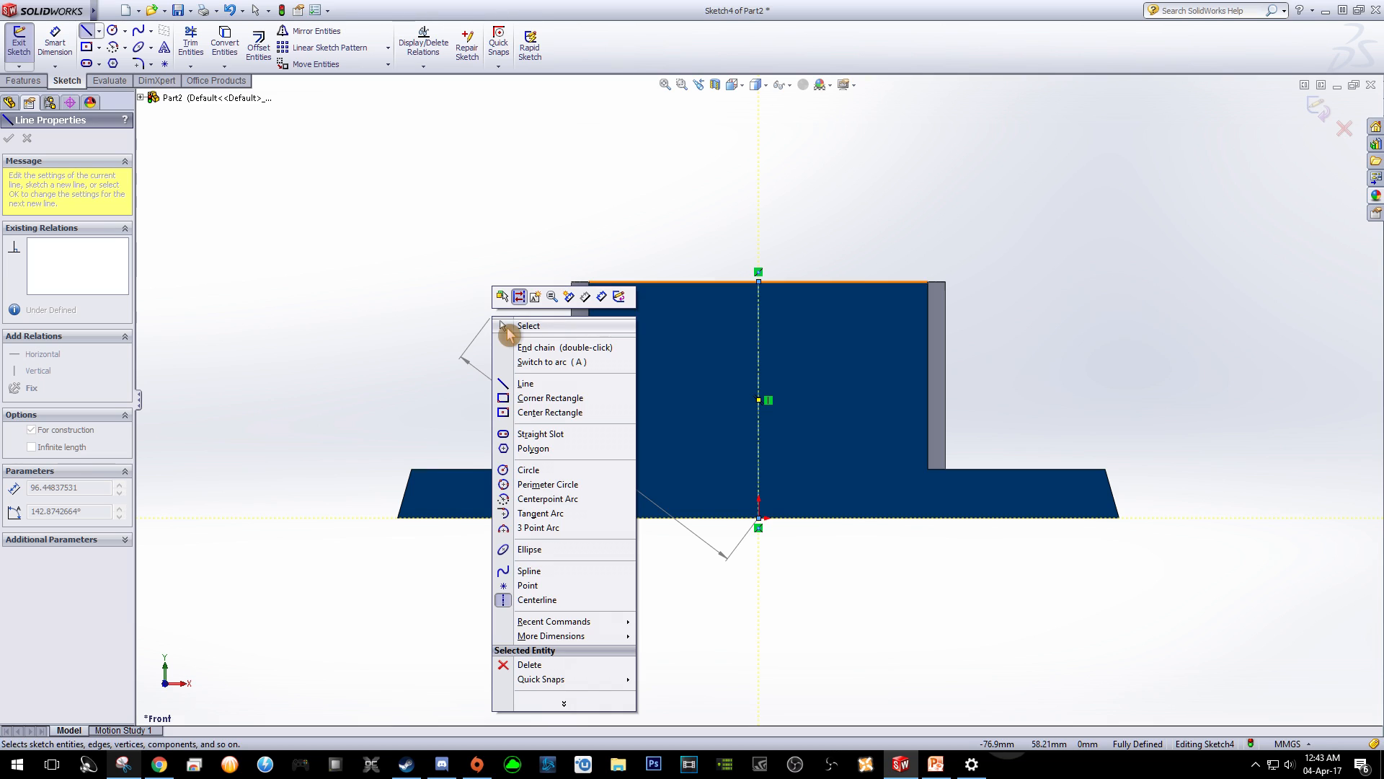
click(509, 334)
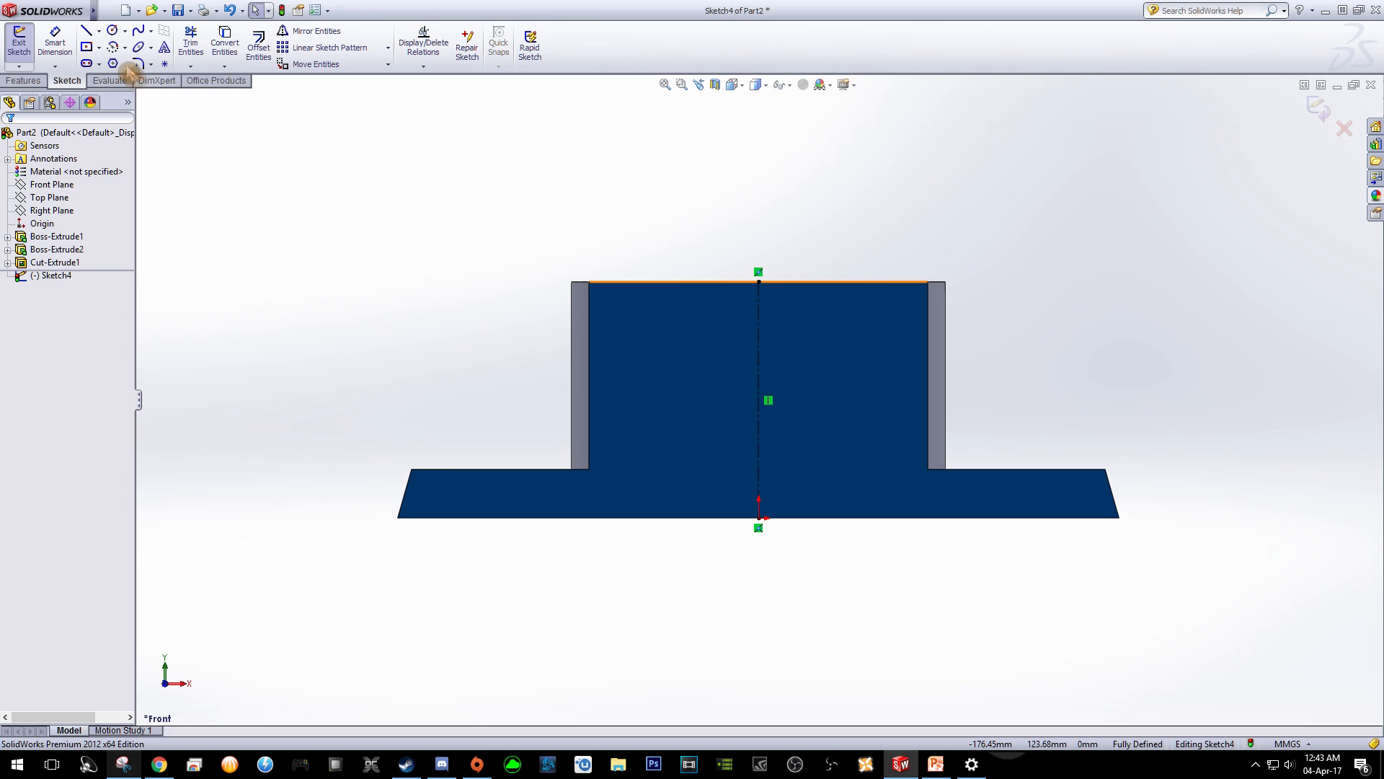
Sketch a stepped line chain left of the centerline: about 15 mm down from the top edge, 6 mm inward, and a short vertical segment down.
click(99, 31)
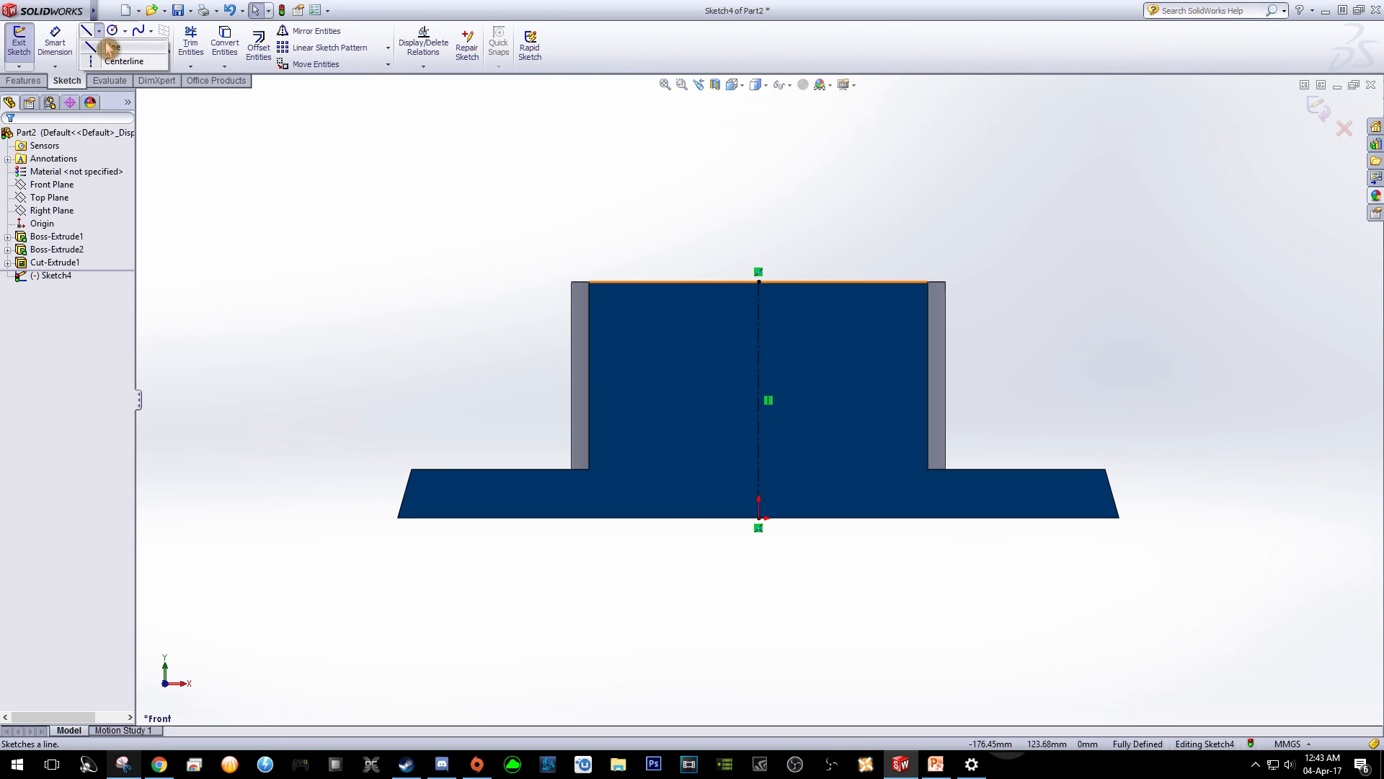
click(112, 47)
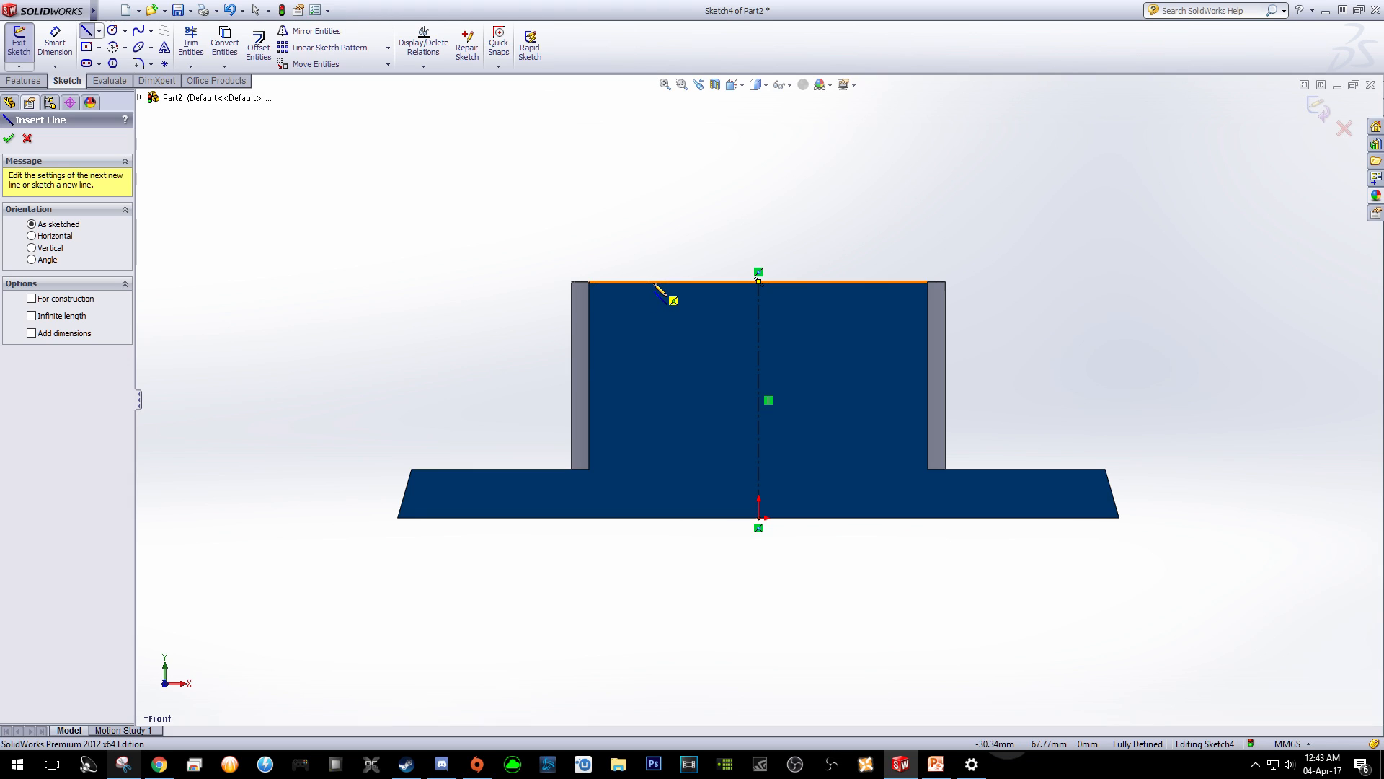
click(654, 283)
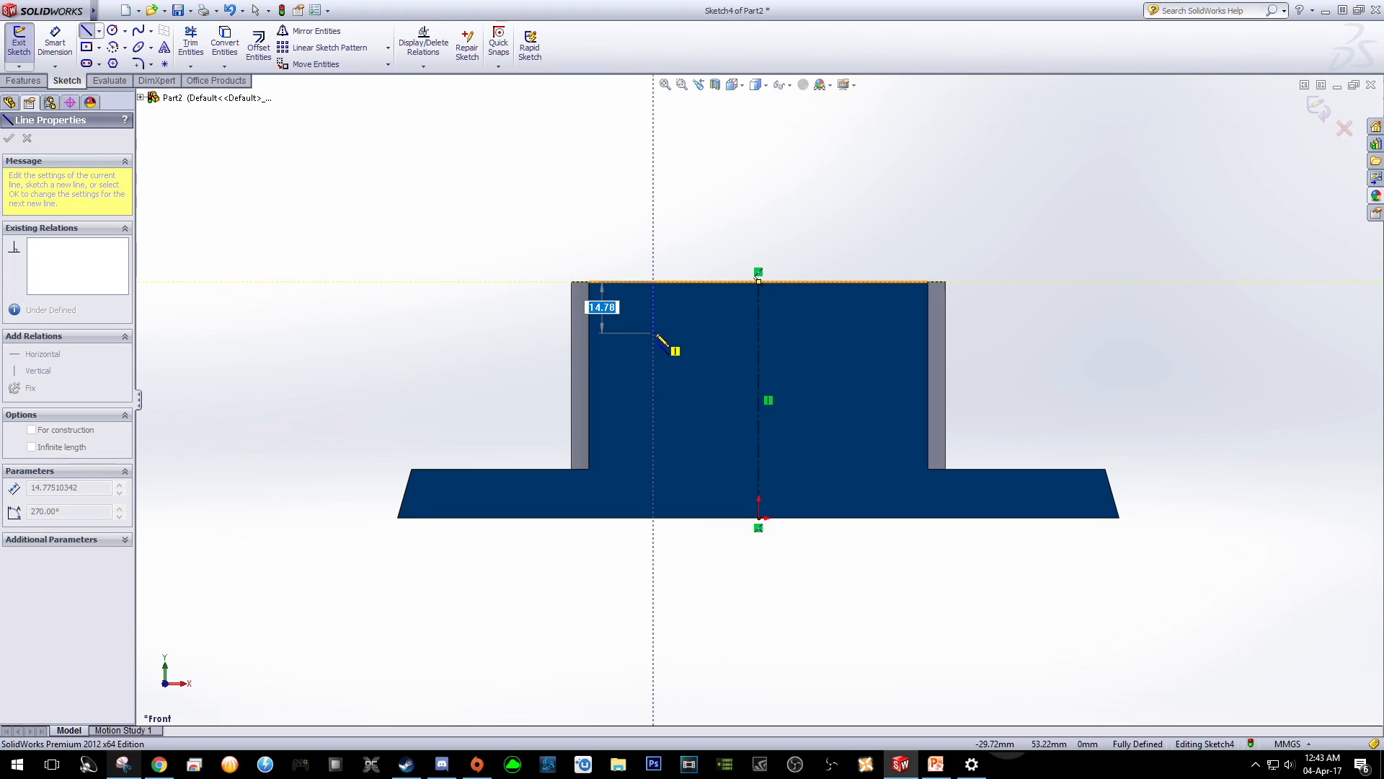
click(654, 333)
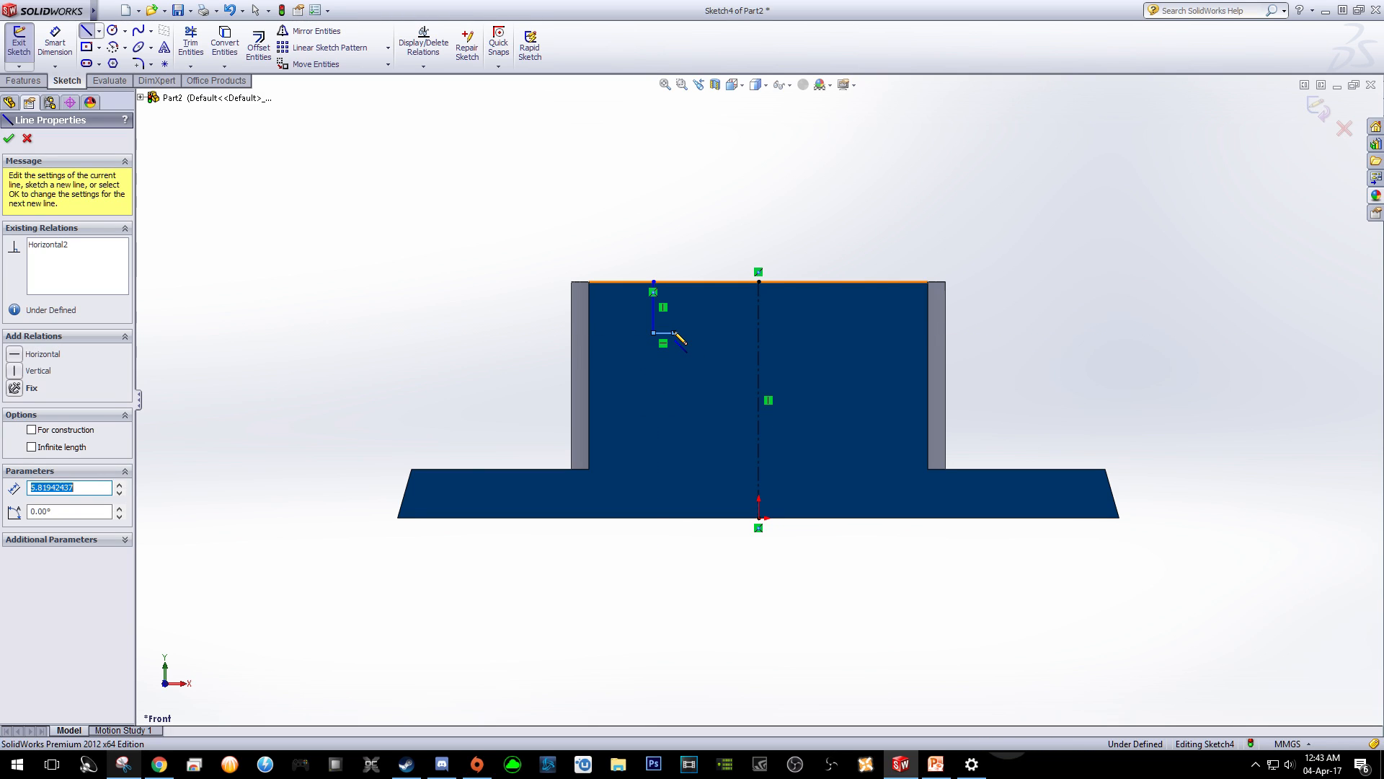
click(674, 333)
click(673, 349)
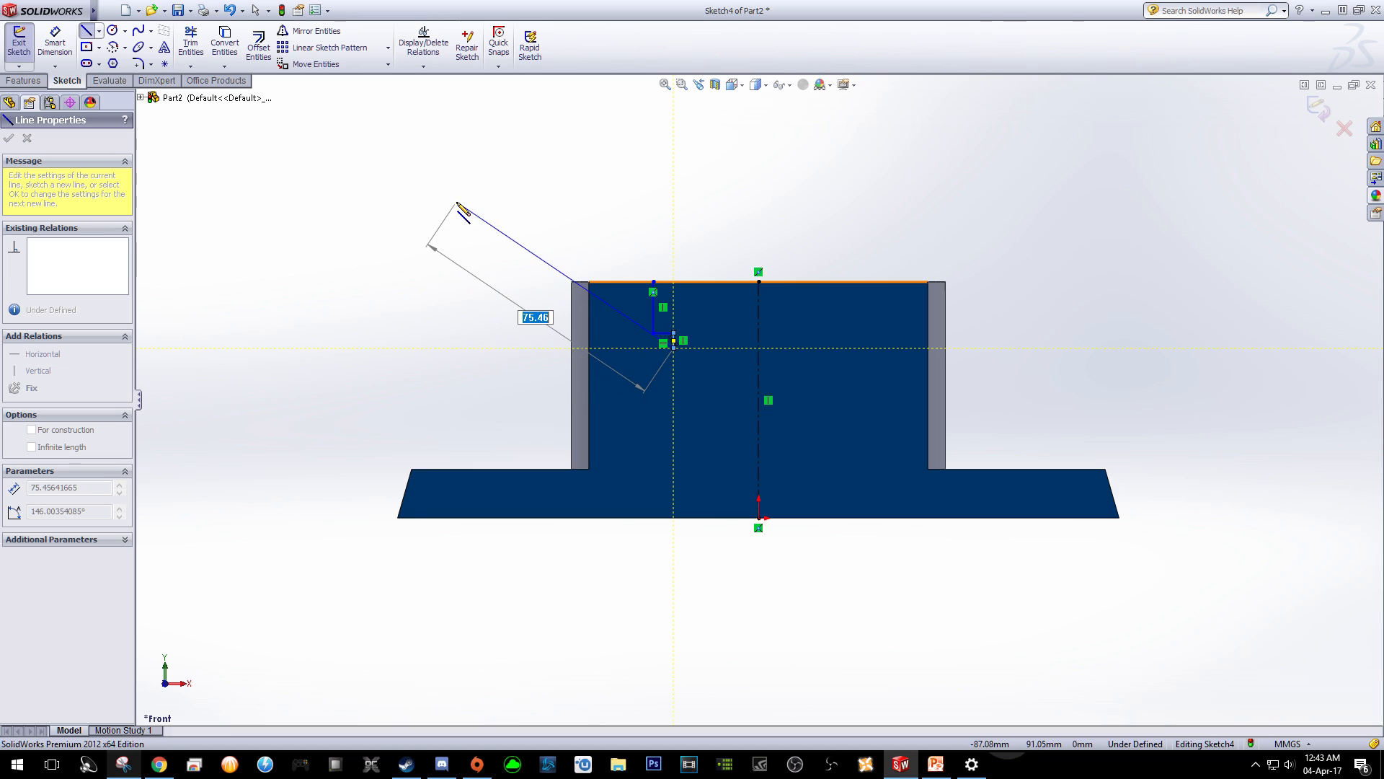
right_click(457, 204)
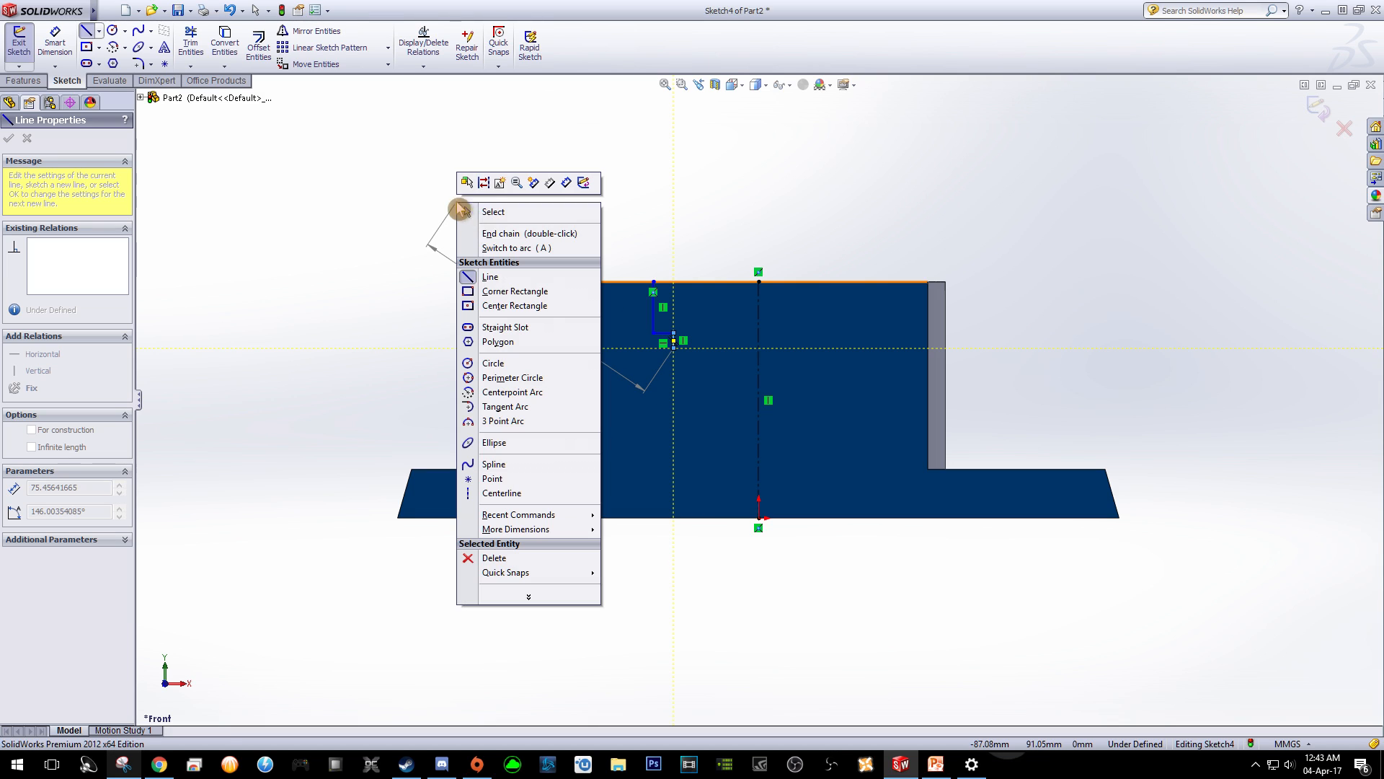
click(489, 224)
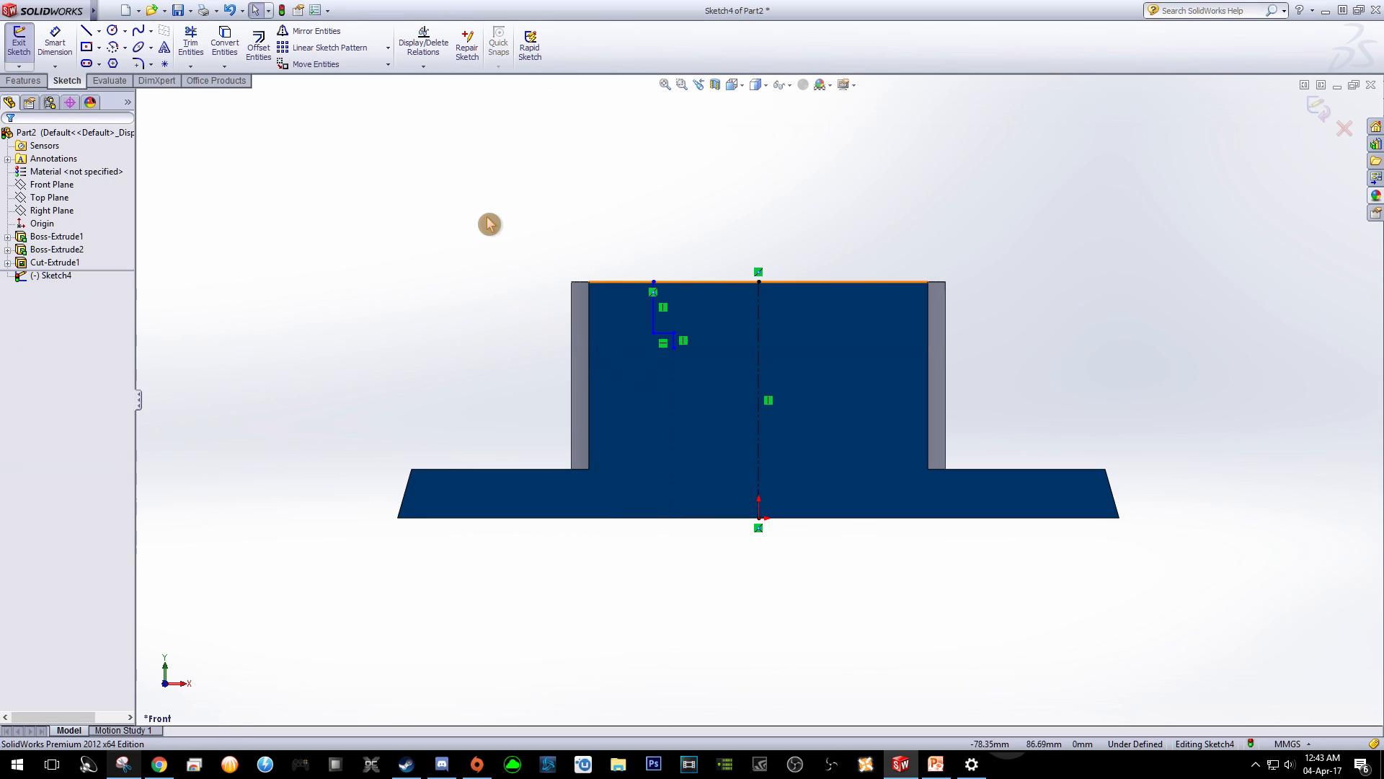
Dimension the distance from the stepped chain's upper endpoint to the centerline's upper endpoint and set it to 56/2 mm.
click(55, 43)
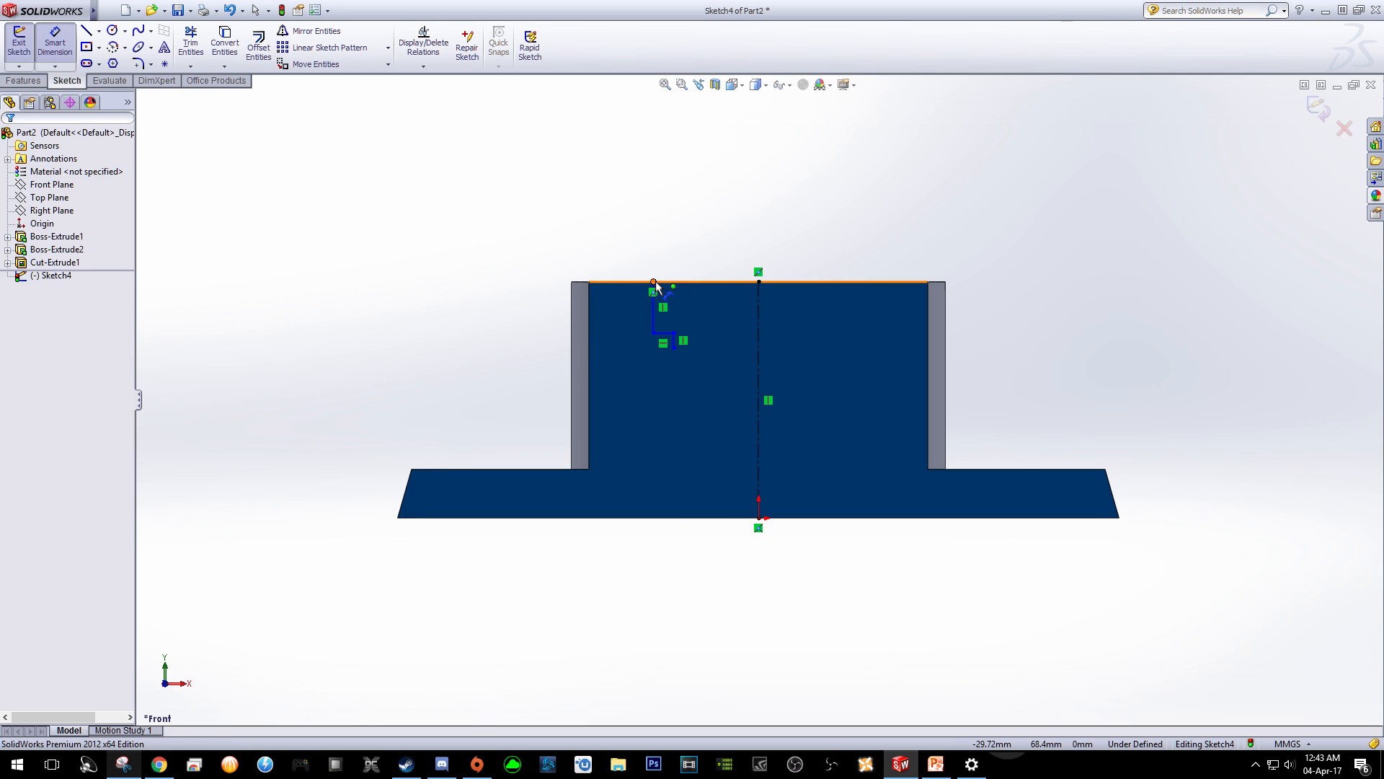
click(654, 282)
click(759, 283)
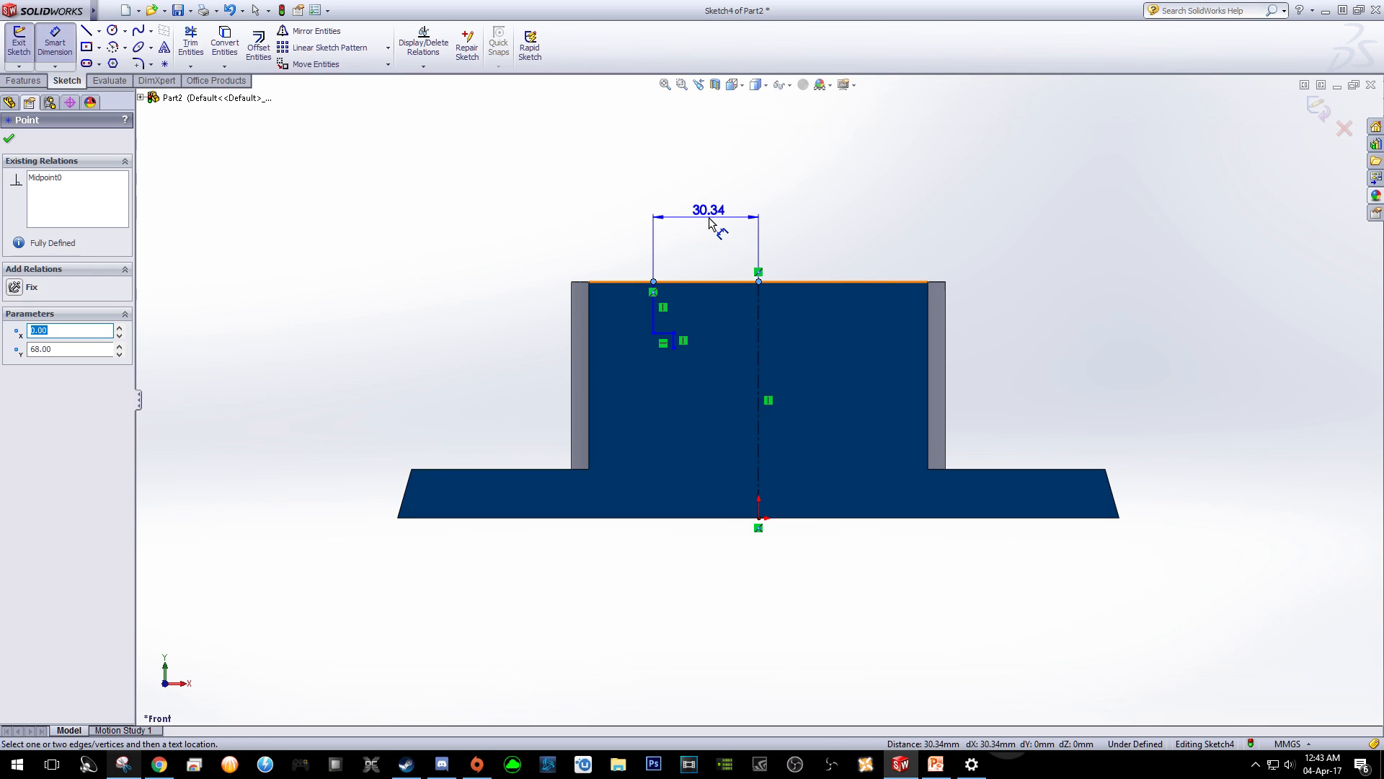
click(708, 217)
text(56)
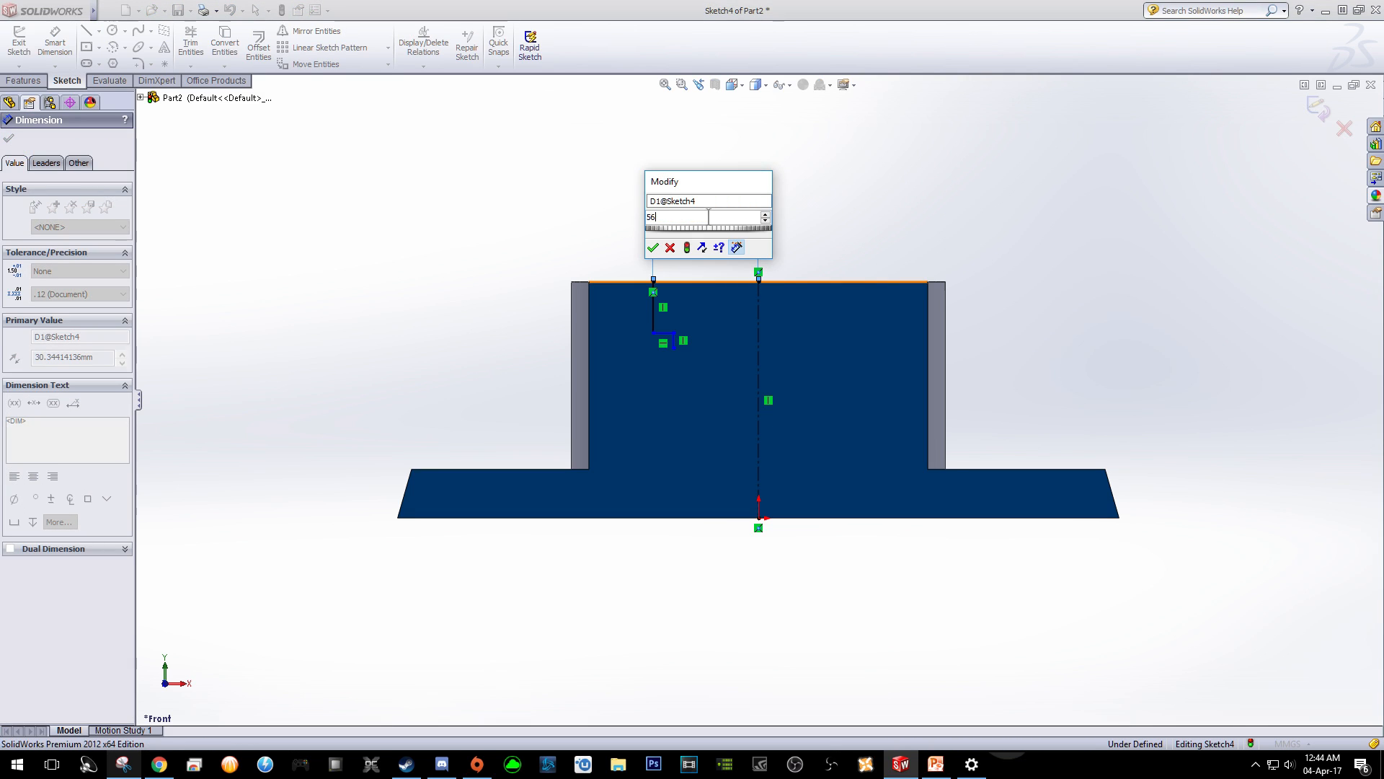
text(/2)
key(Return)
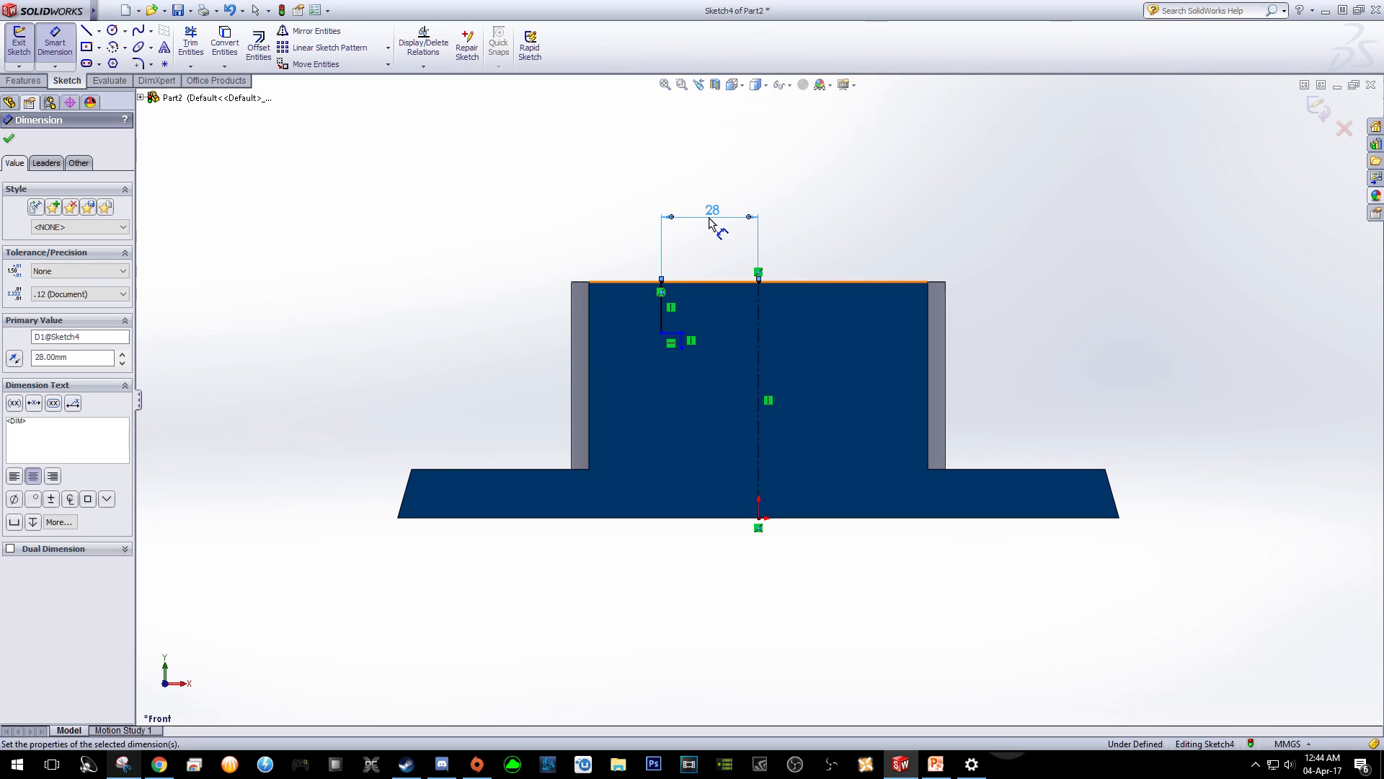
Dimension the stepped chain's short horizontal segment and set its length to 4 mm.
click(671, 336)
click(670, 242)
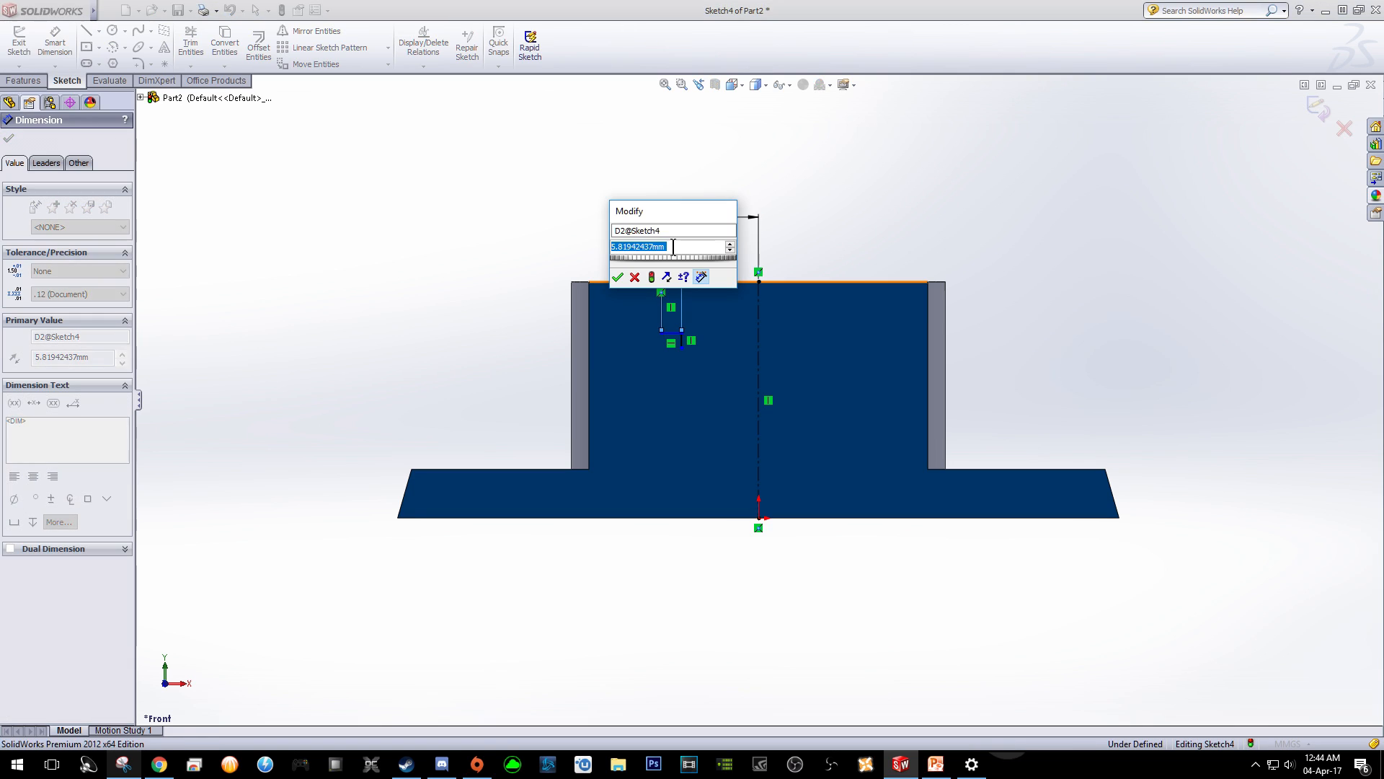
text(4)
key(Return)
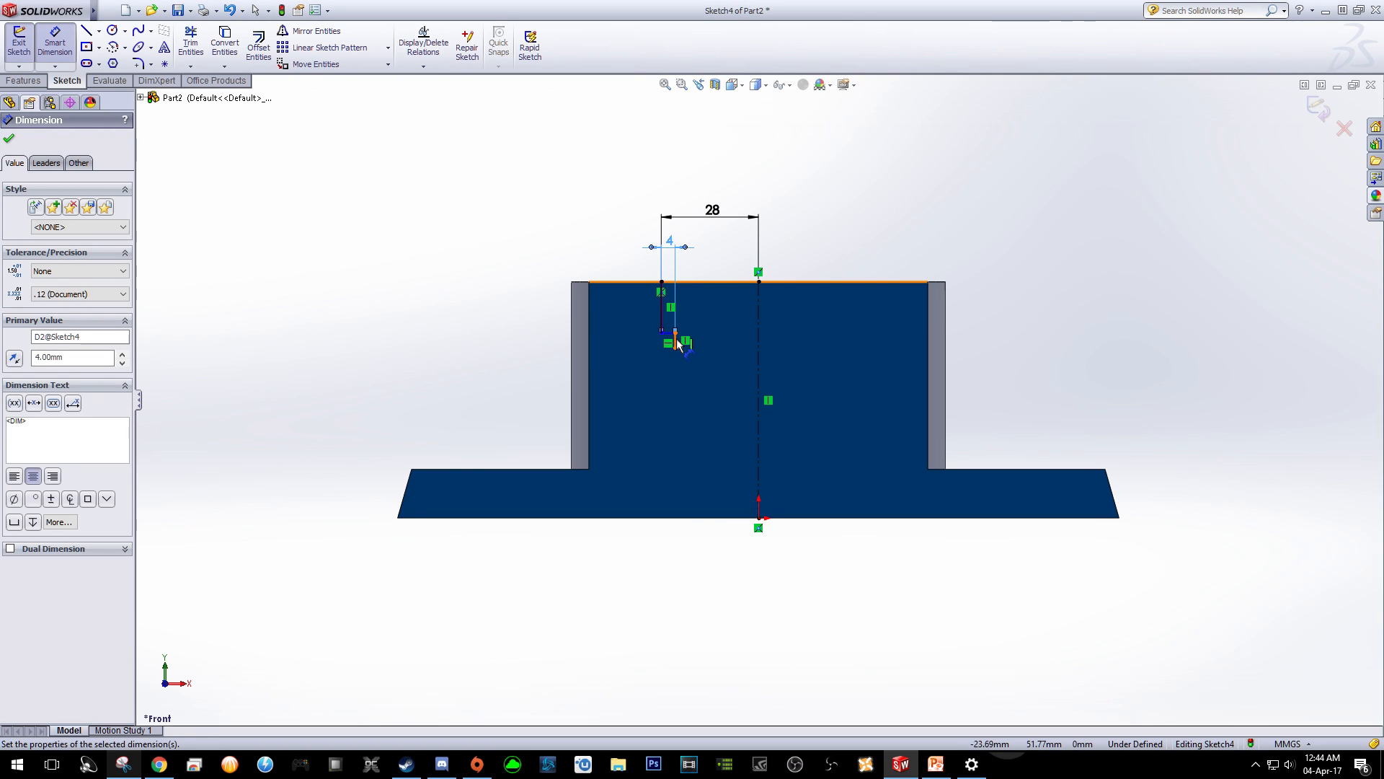
scroll(677, 344, down, 4)
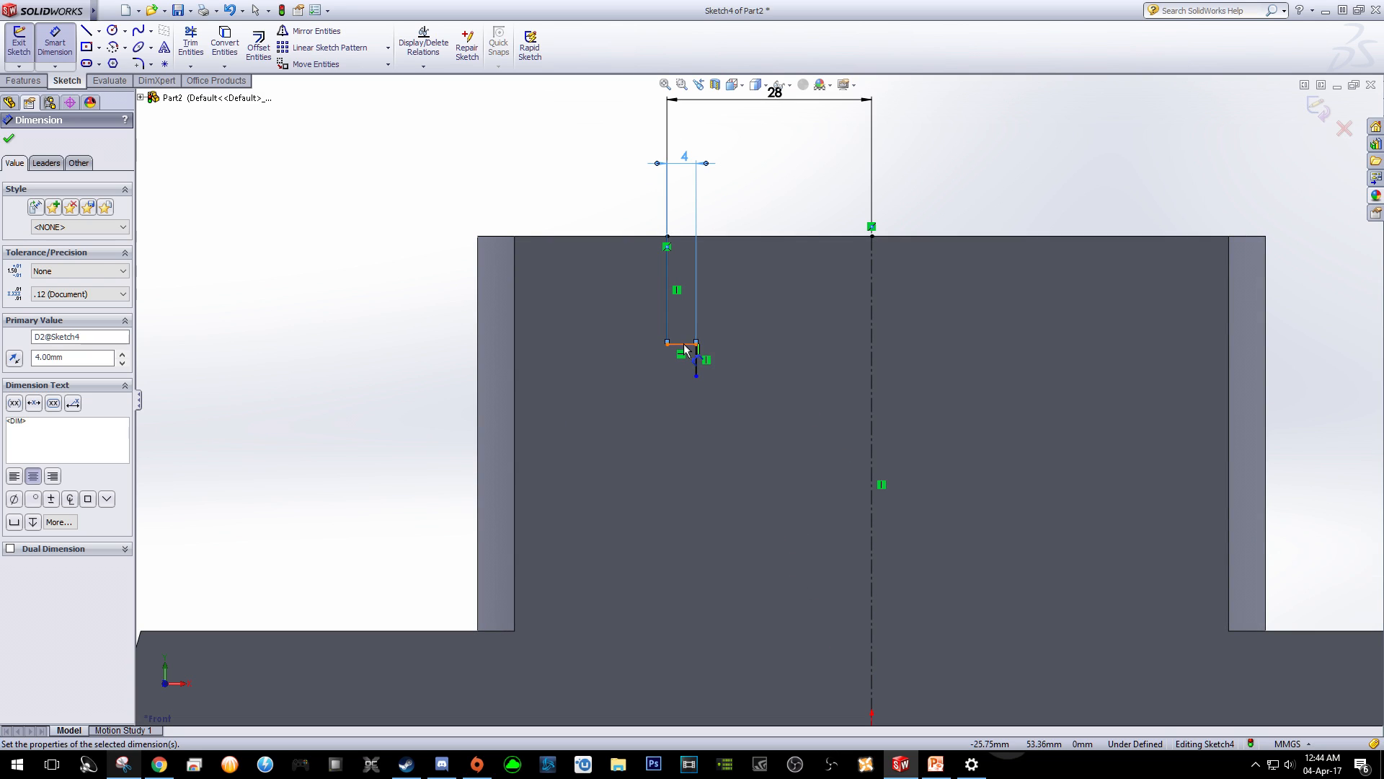
Dimension the stepped chain's short lower vertical segment and set its length to 4 mm.
click(695, 357)
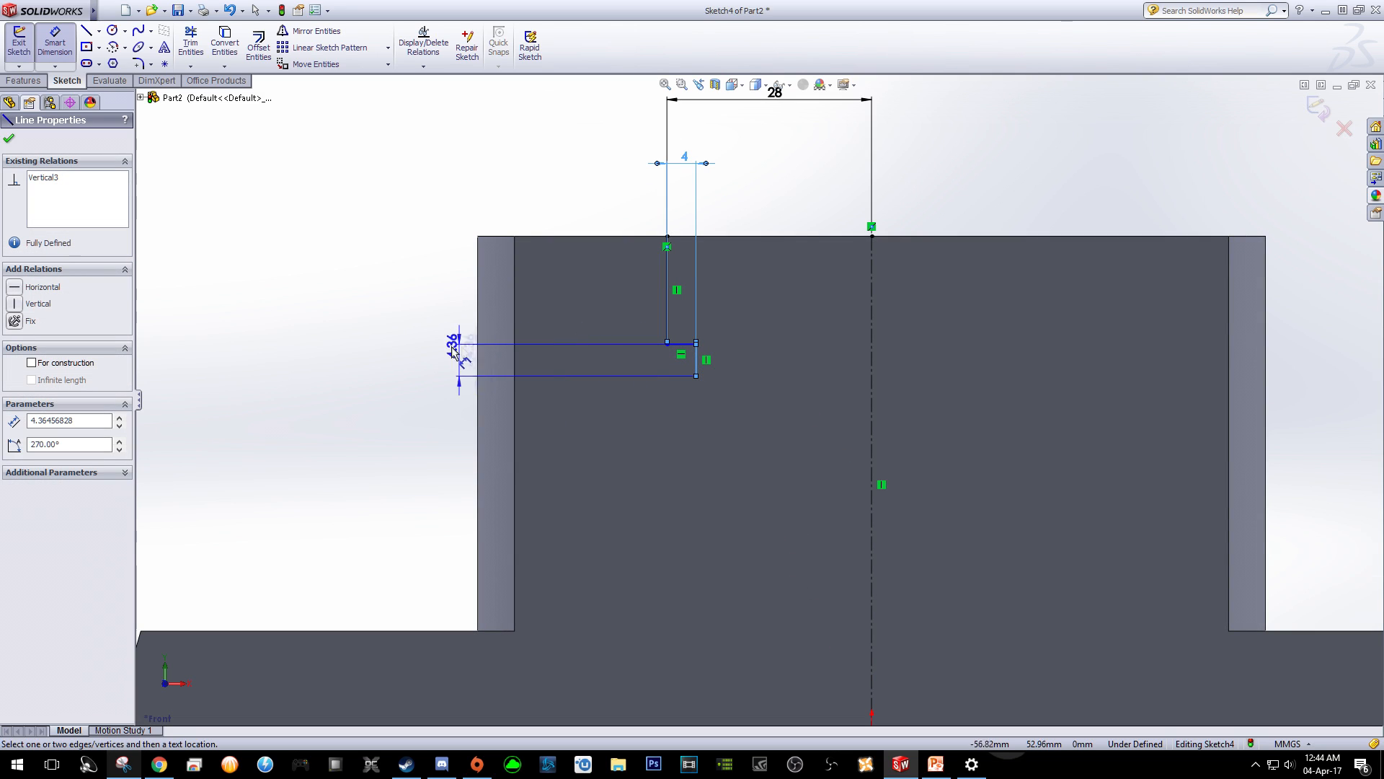
click(415, 364)
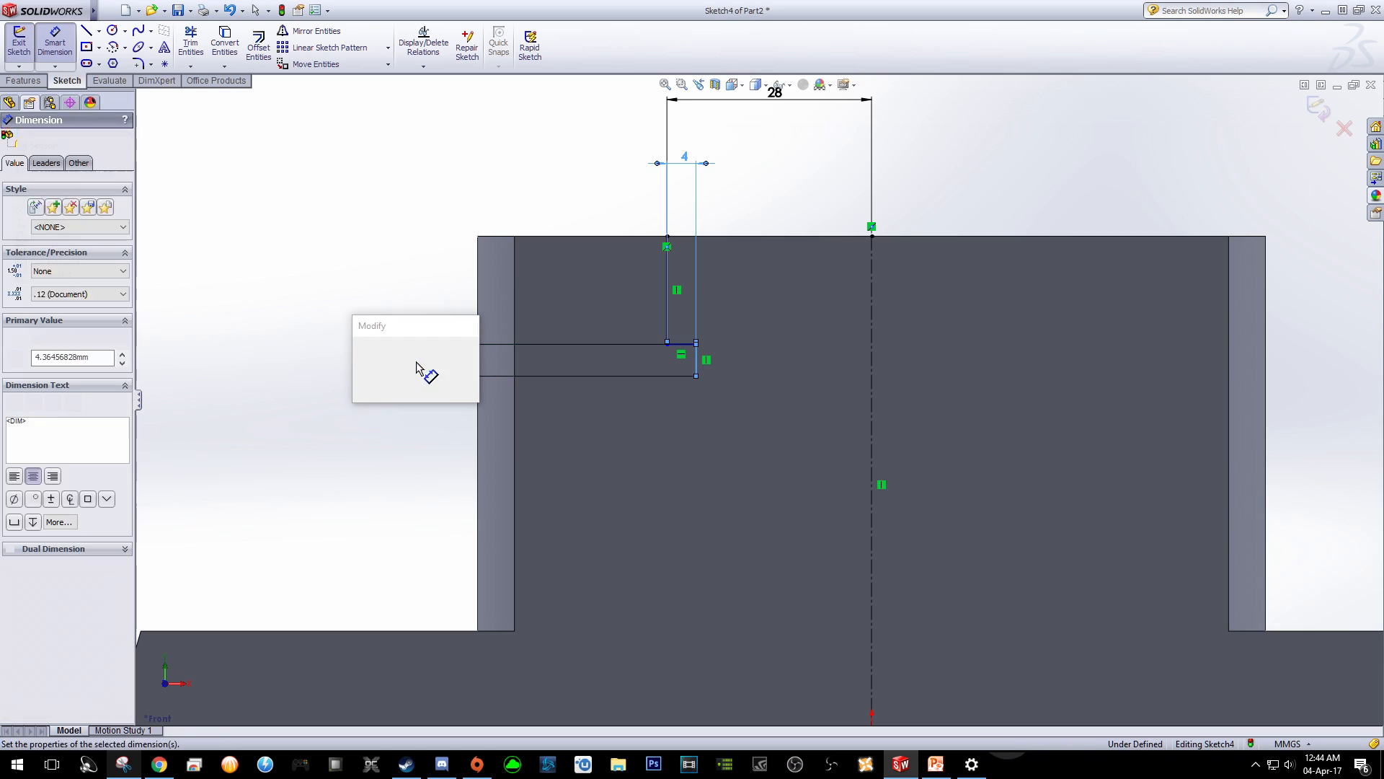
text(4)
key(Return)
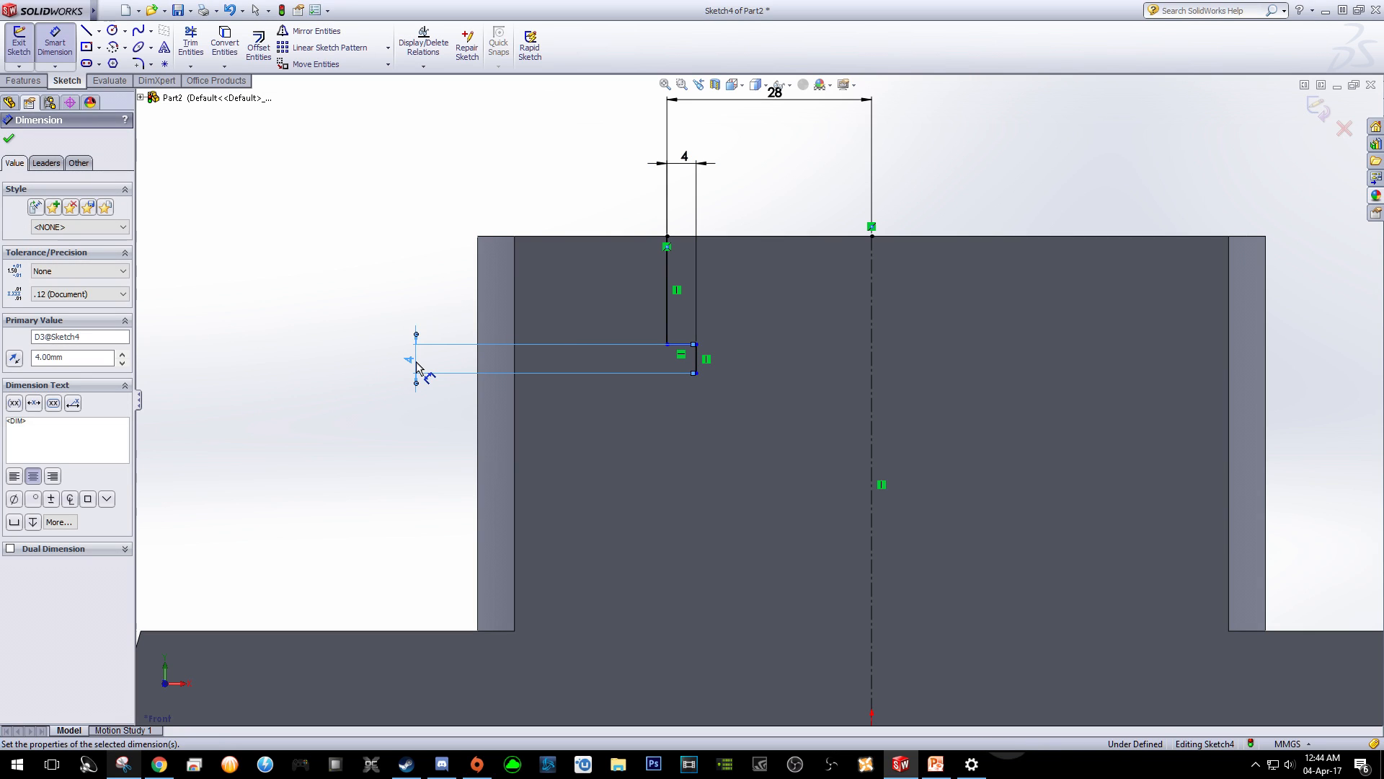
click(15, 143)
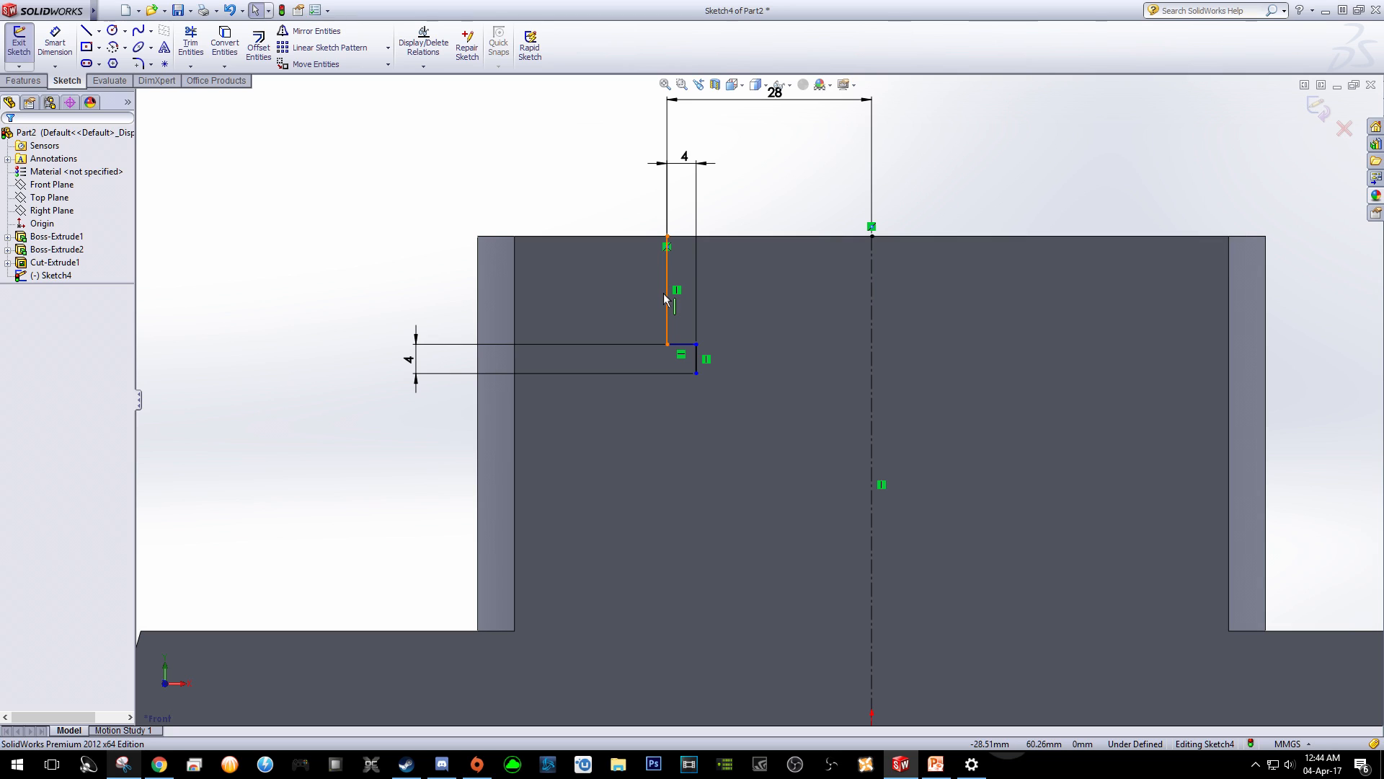
Mirror the three stepped chain lines about the vertical centerline, keeping the originals.
ctrl+click(696, 358)
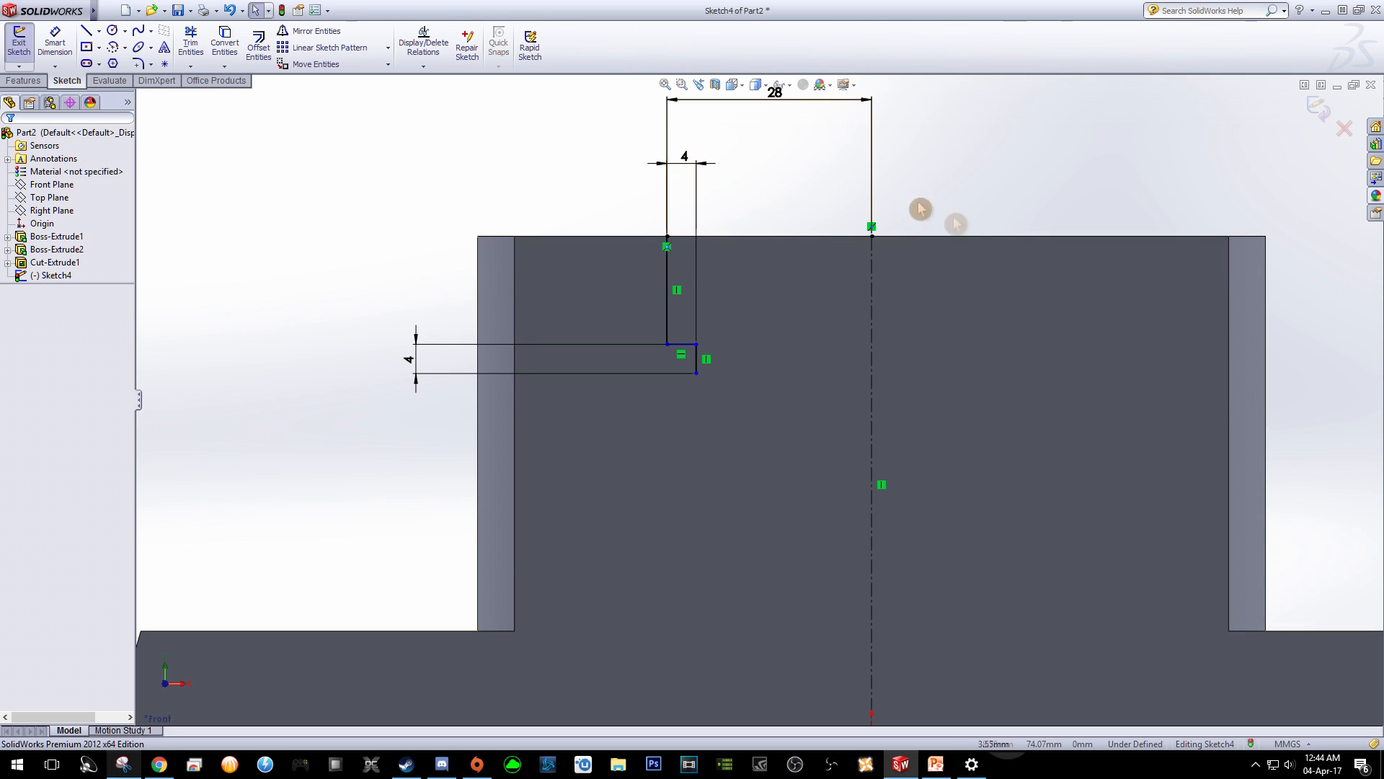
click(316, 36)
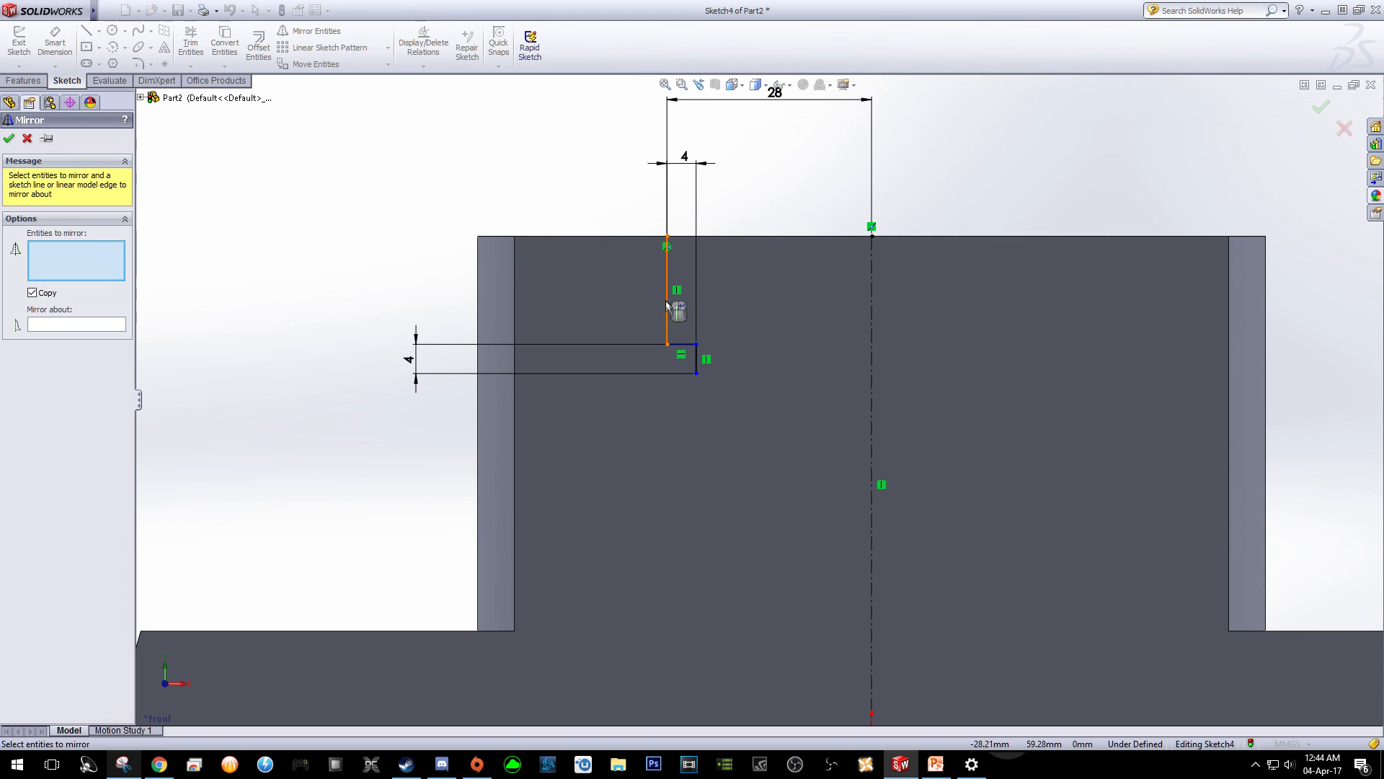
click(667, 306)
click(684, 344)
click(696, 356)
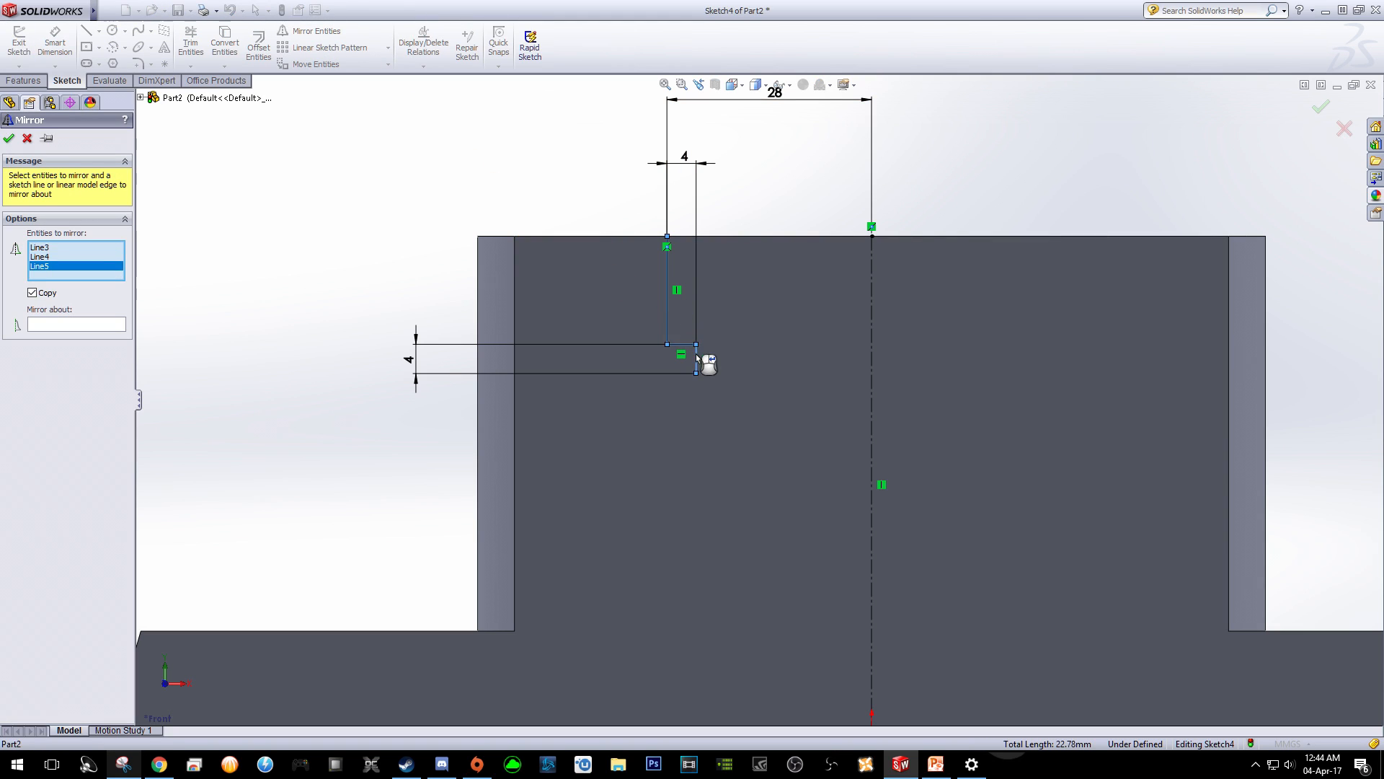
click(68, 325)
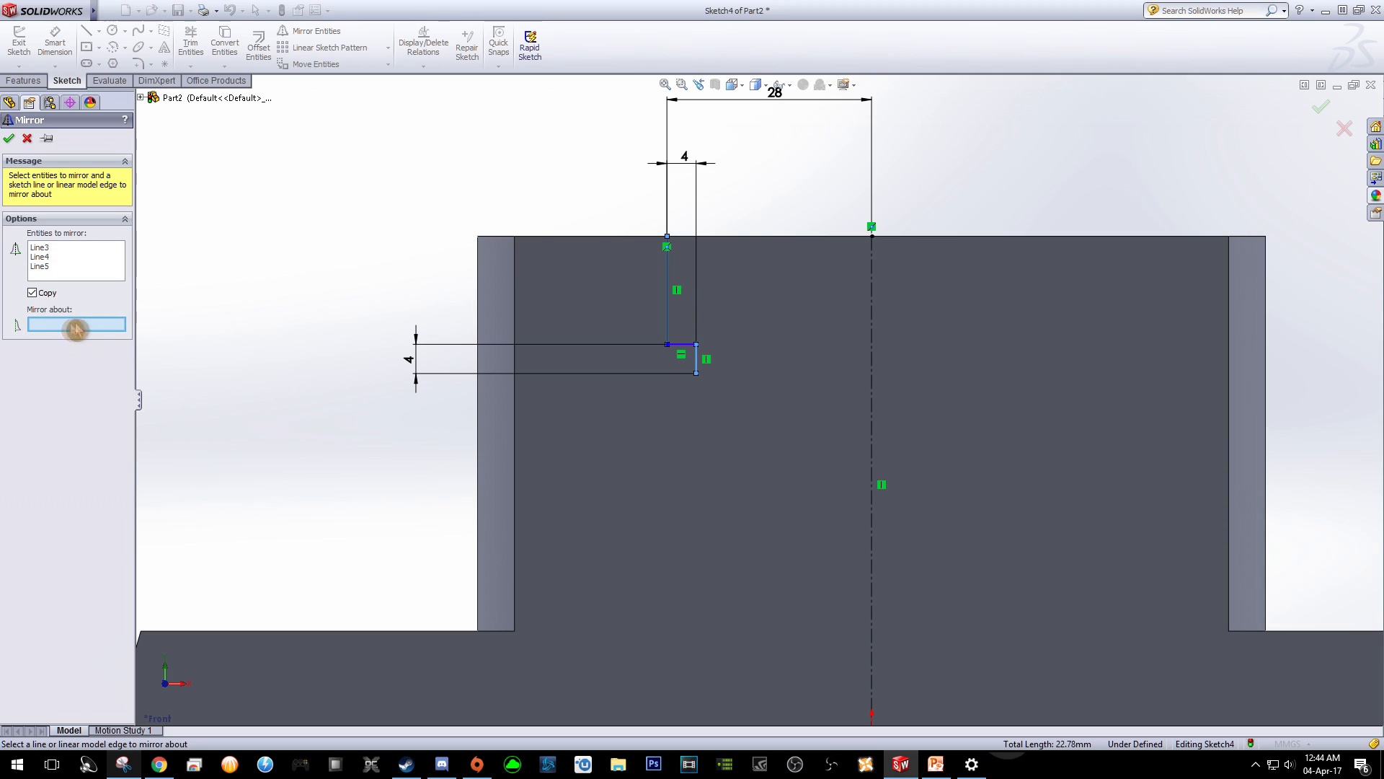
click(872, 275)
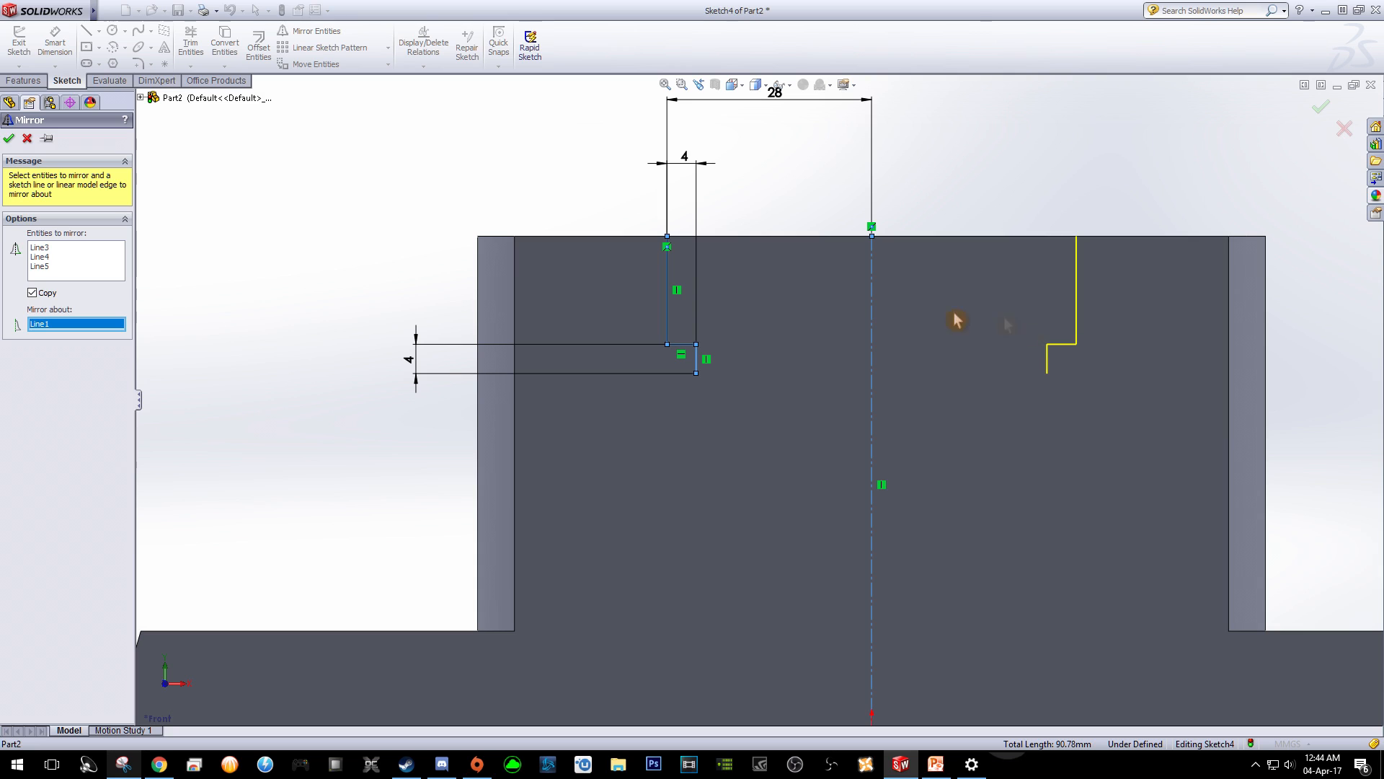
click(13, 140)
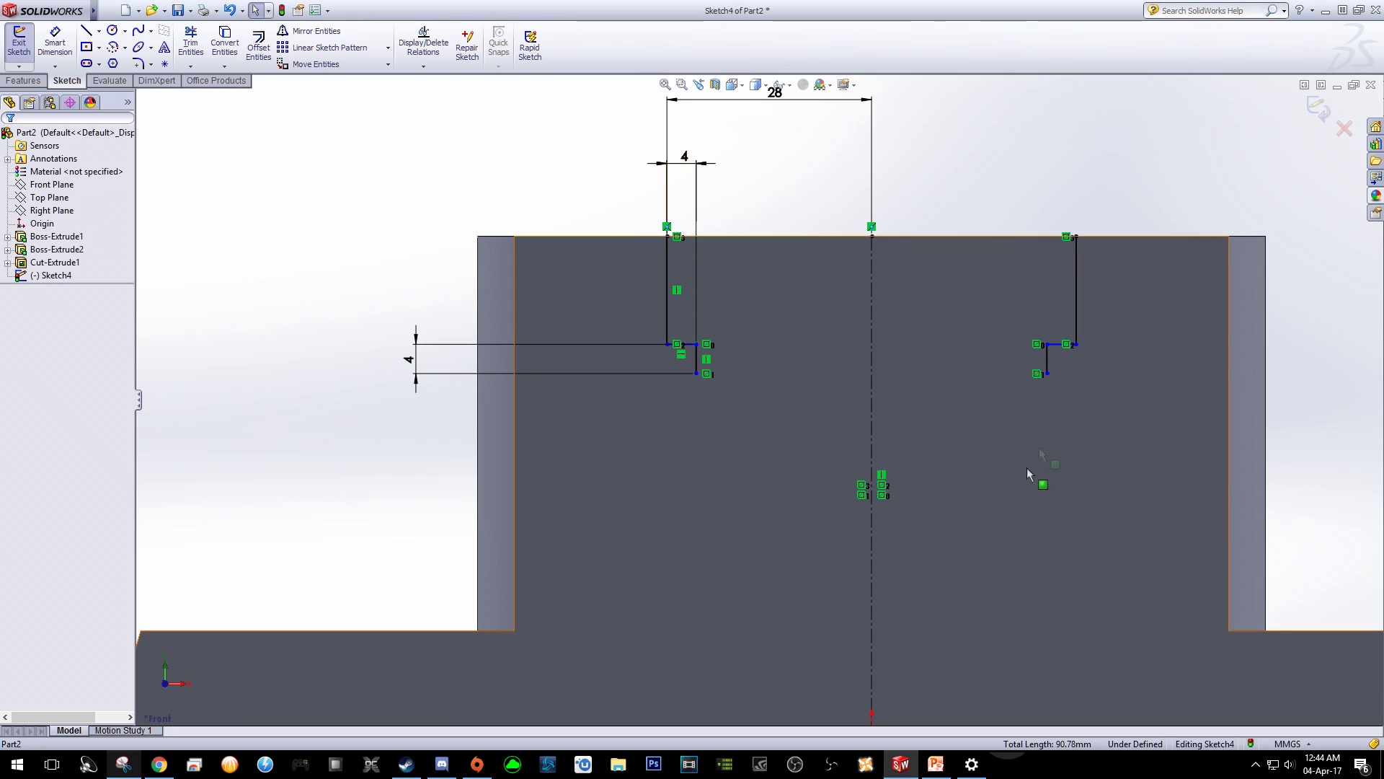
Draw a circle centered on the centerline, level with the stepped chains' lower endpoints and passing through the mirrored chain's lower endpoint.
click(125, 30)
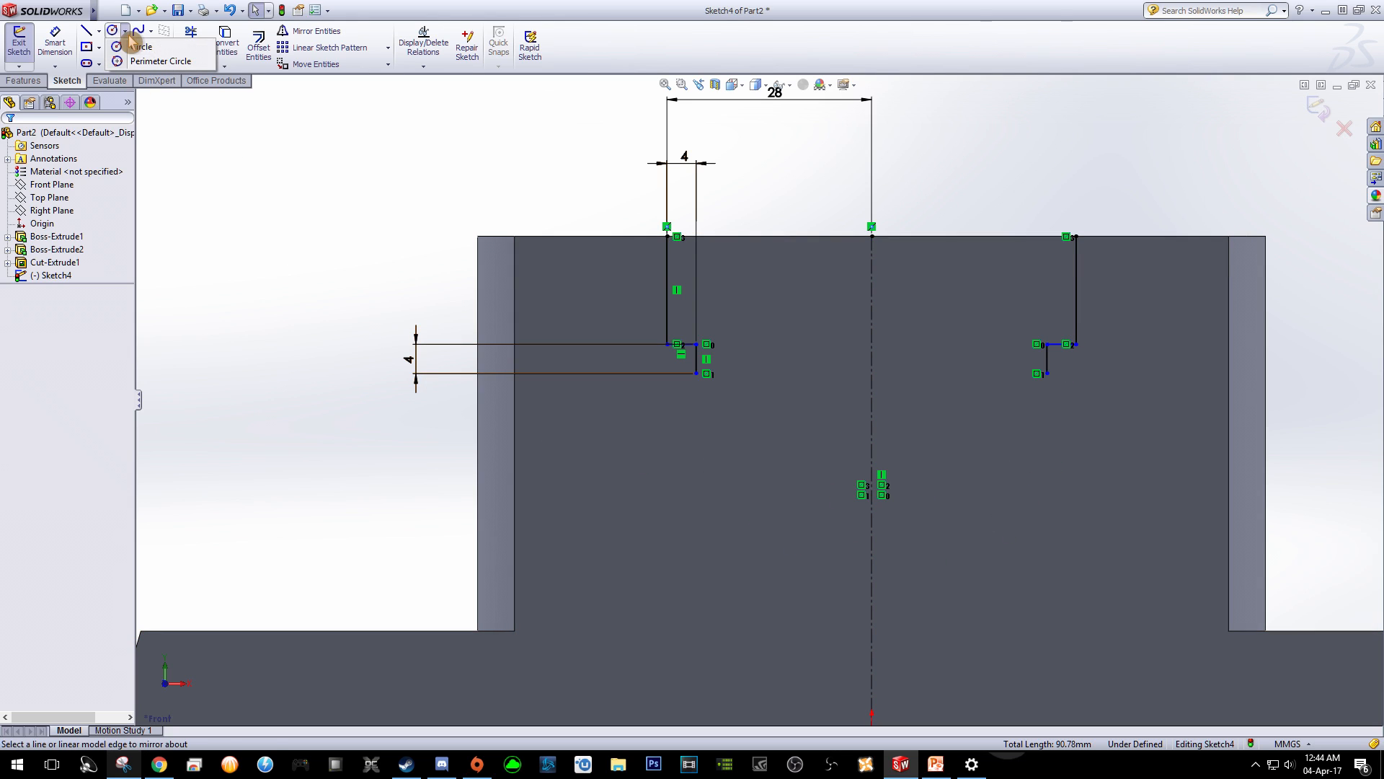
click(141, 48)
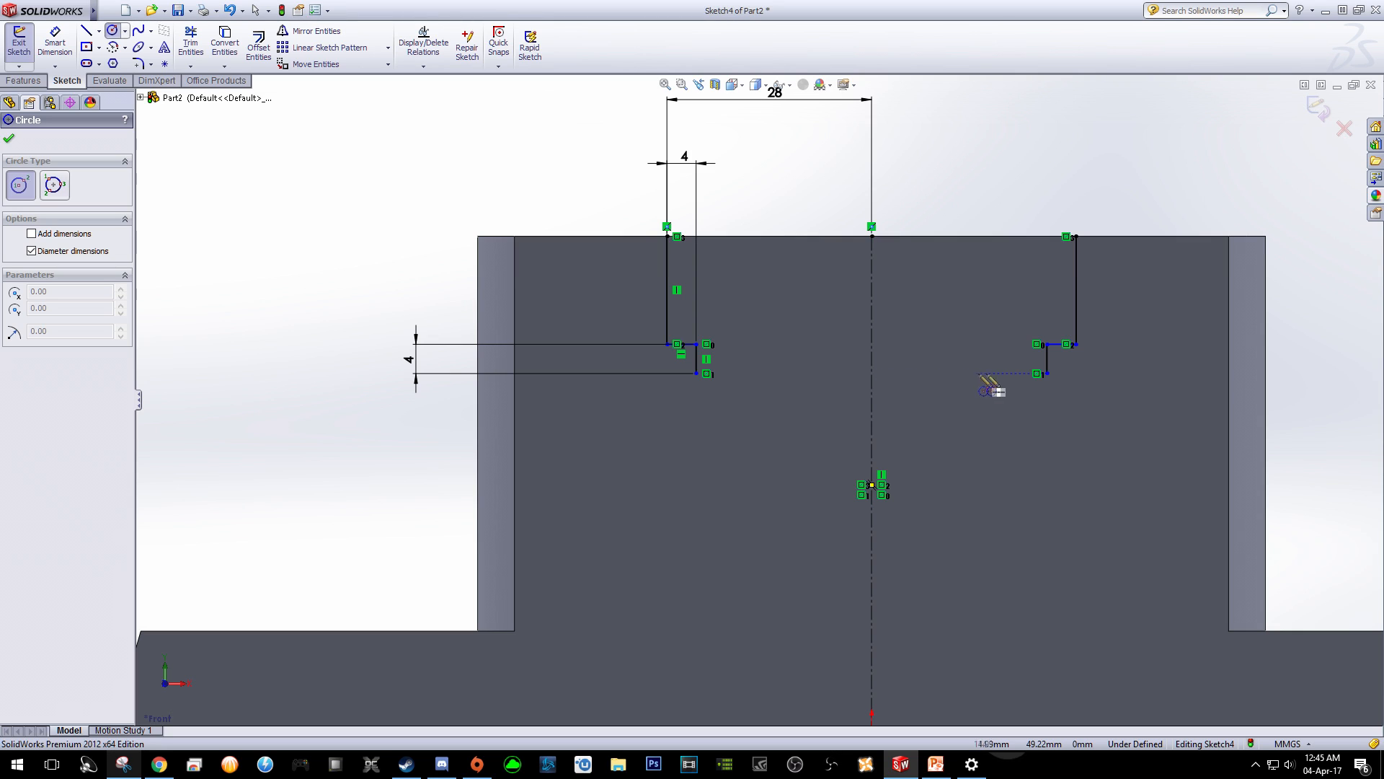
click(873, 374)
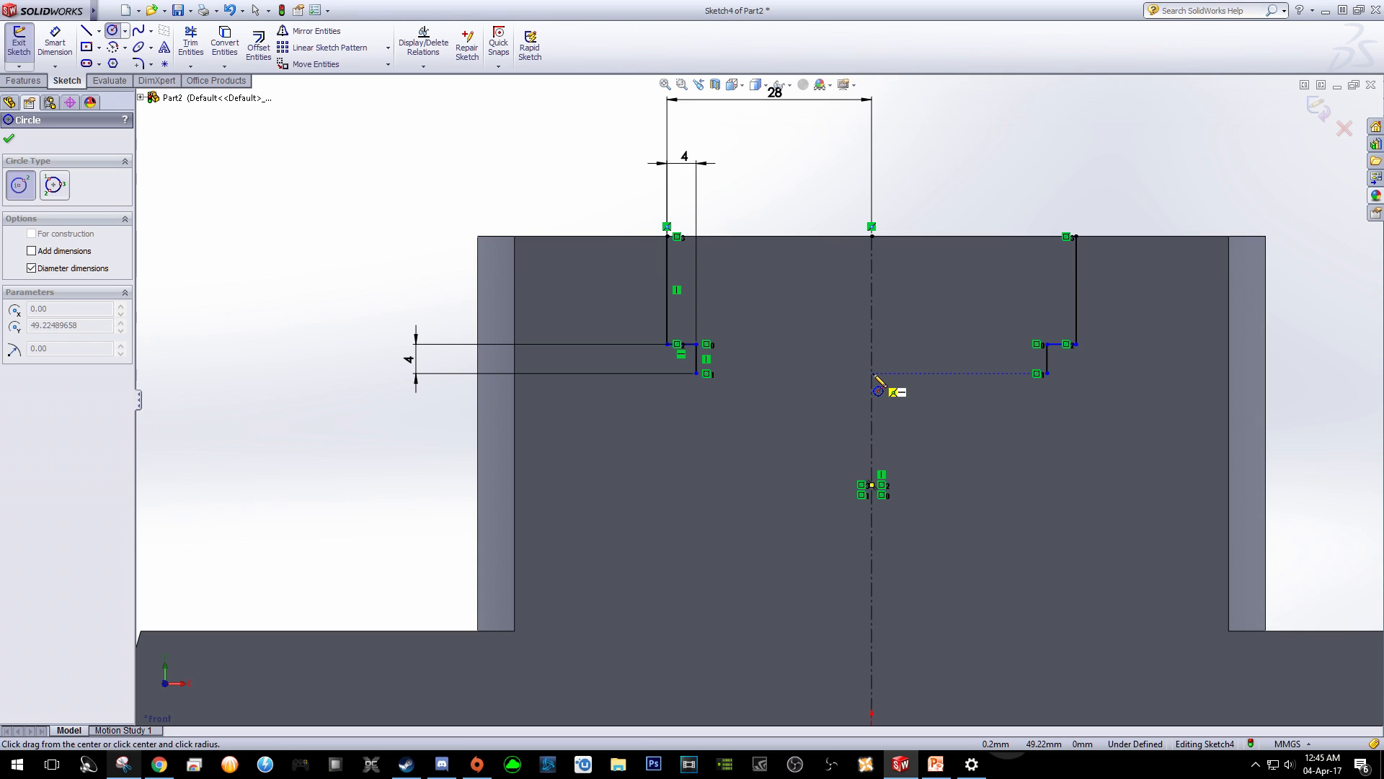
click(1047, 374)
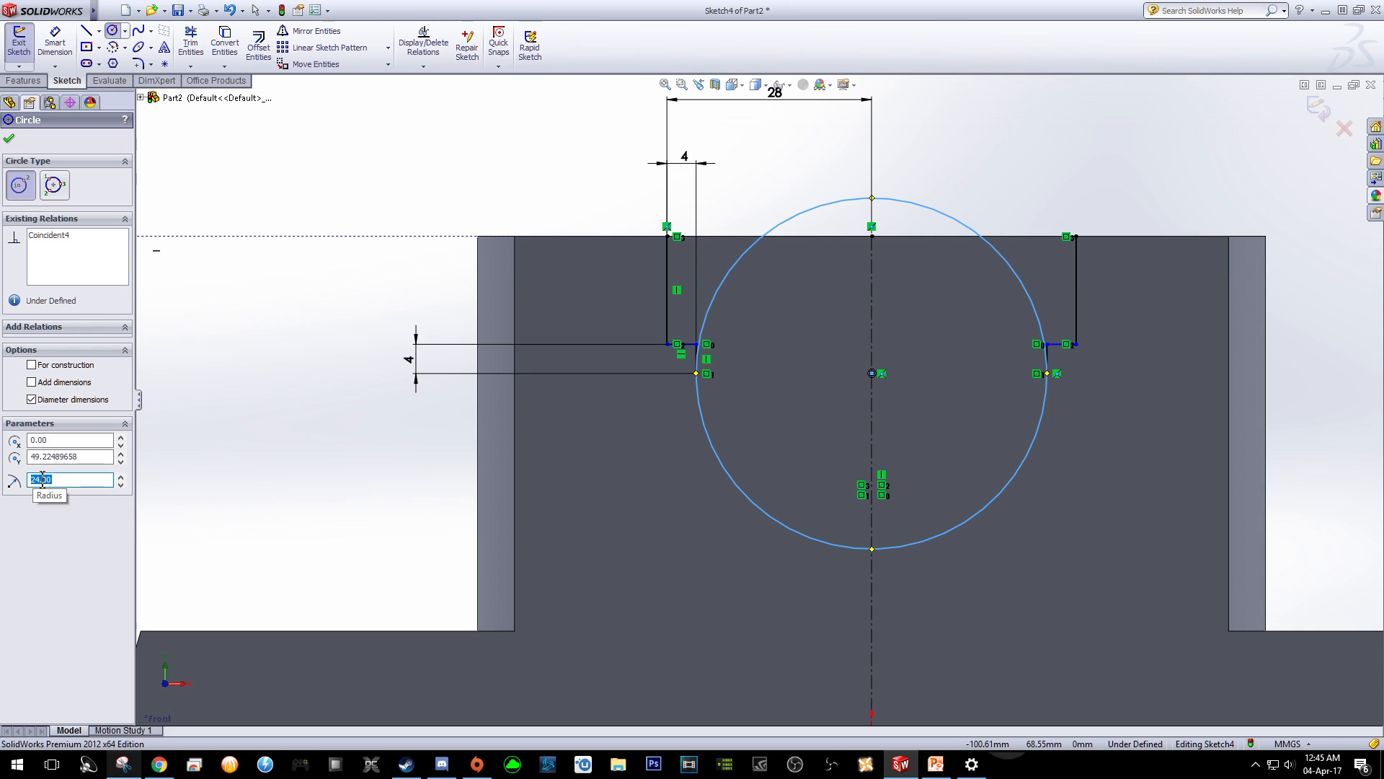
click(9, 137)
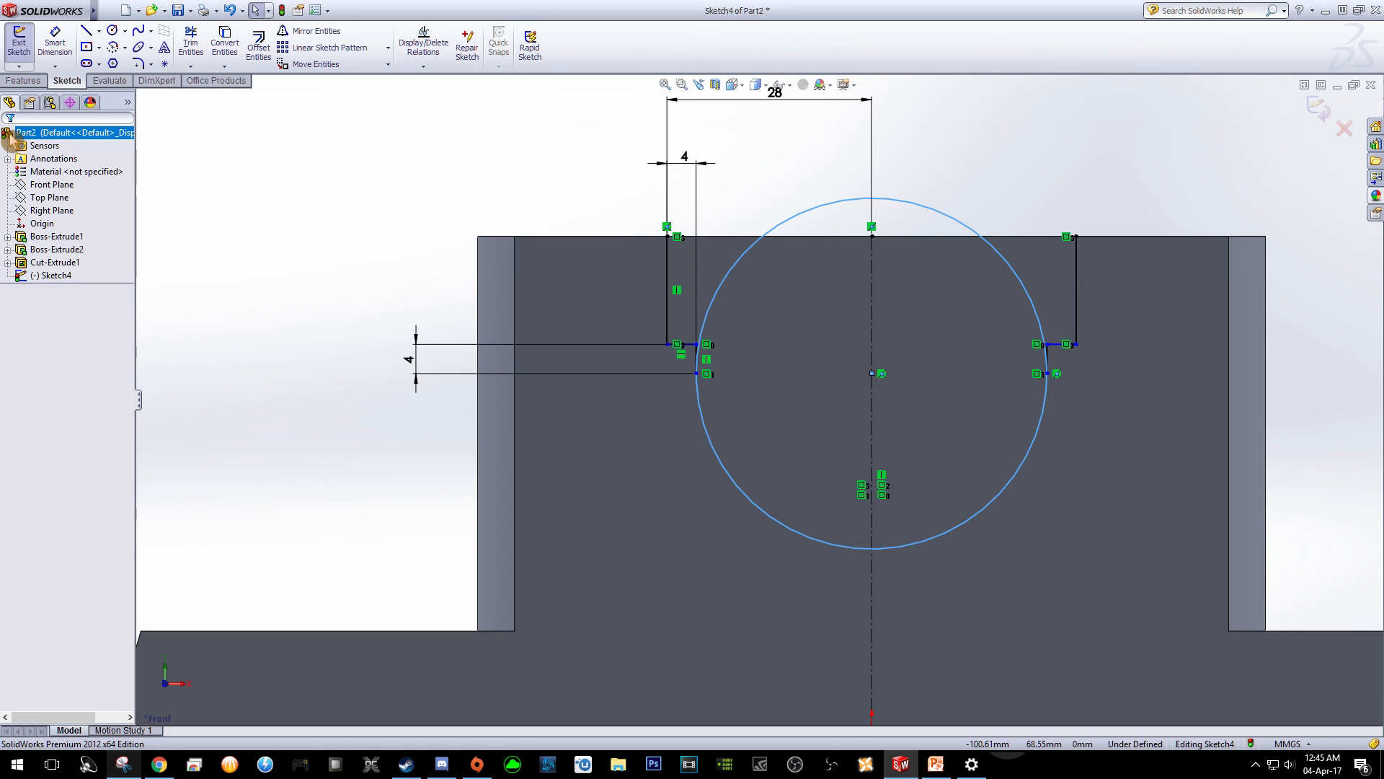
Trim away the circle's upper arc to the closest intersections, leaving the lower semicircle between the two stepped chains.
click(192, 43)
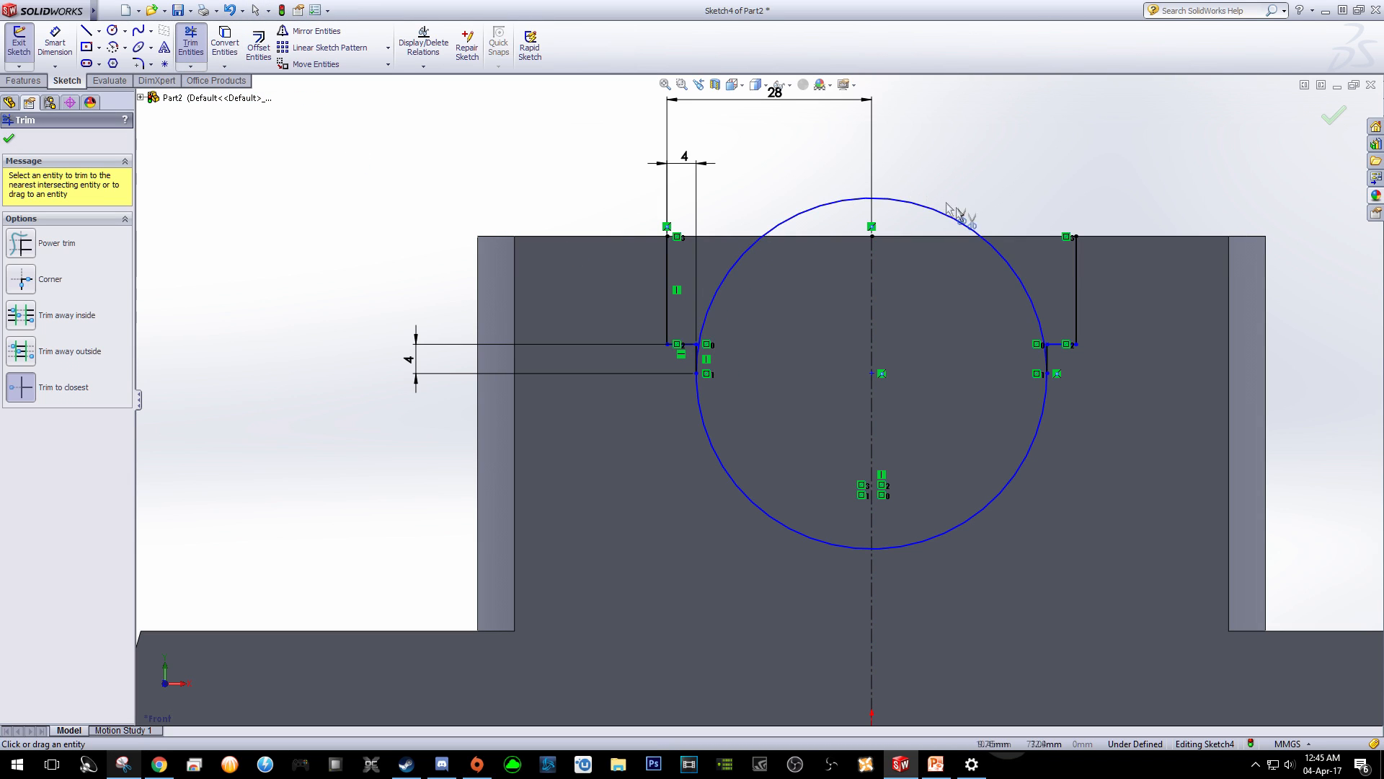
click(857, 203)
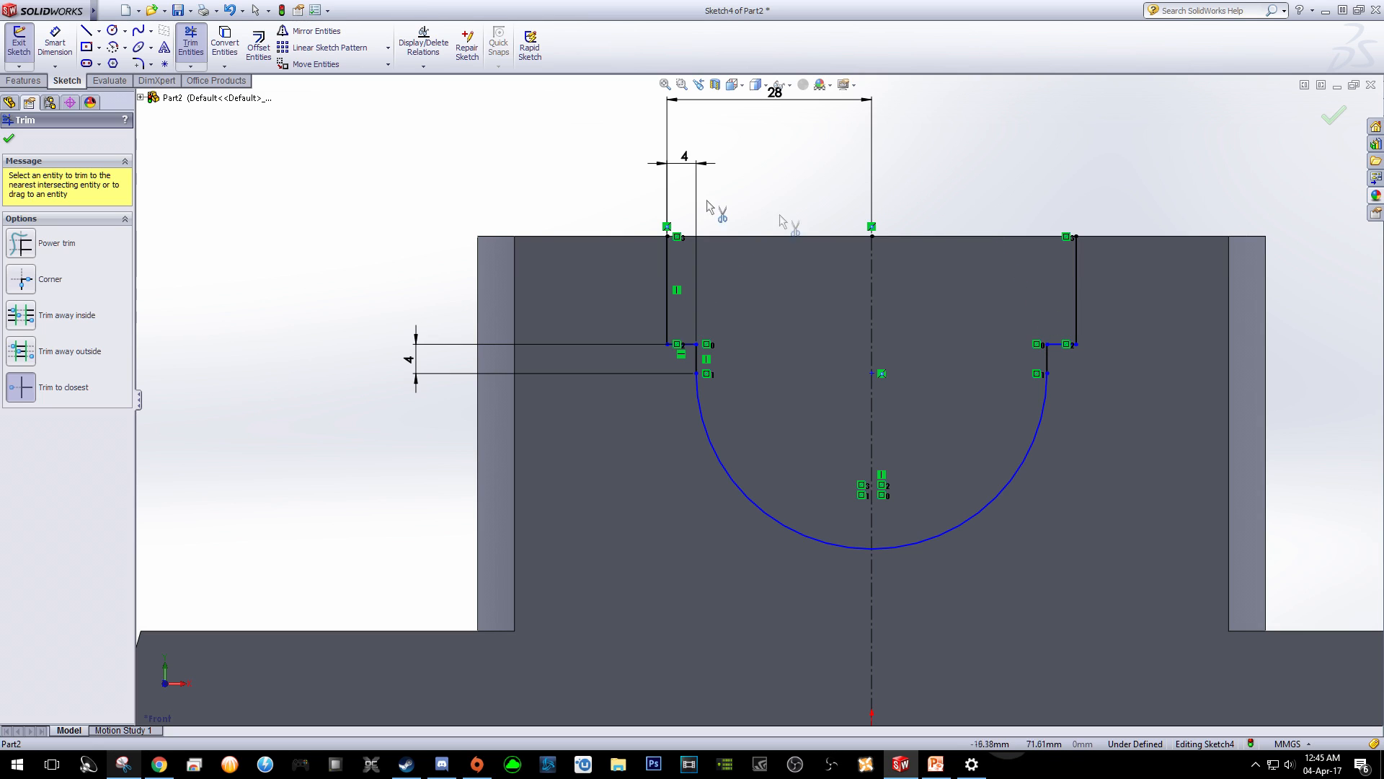
click(9, 138)
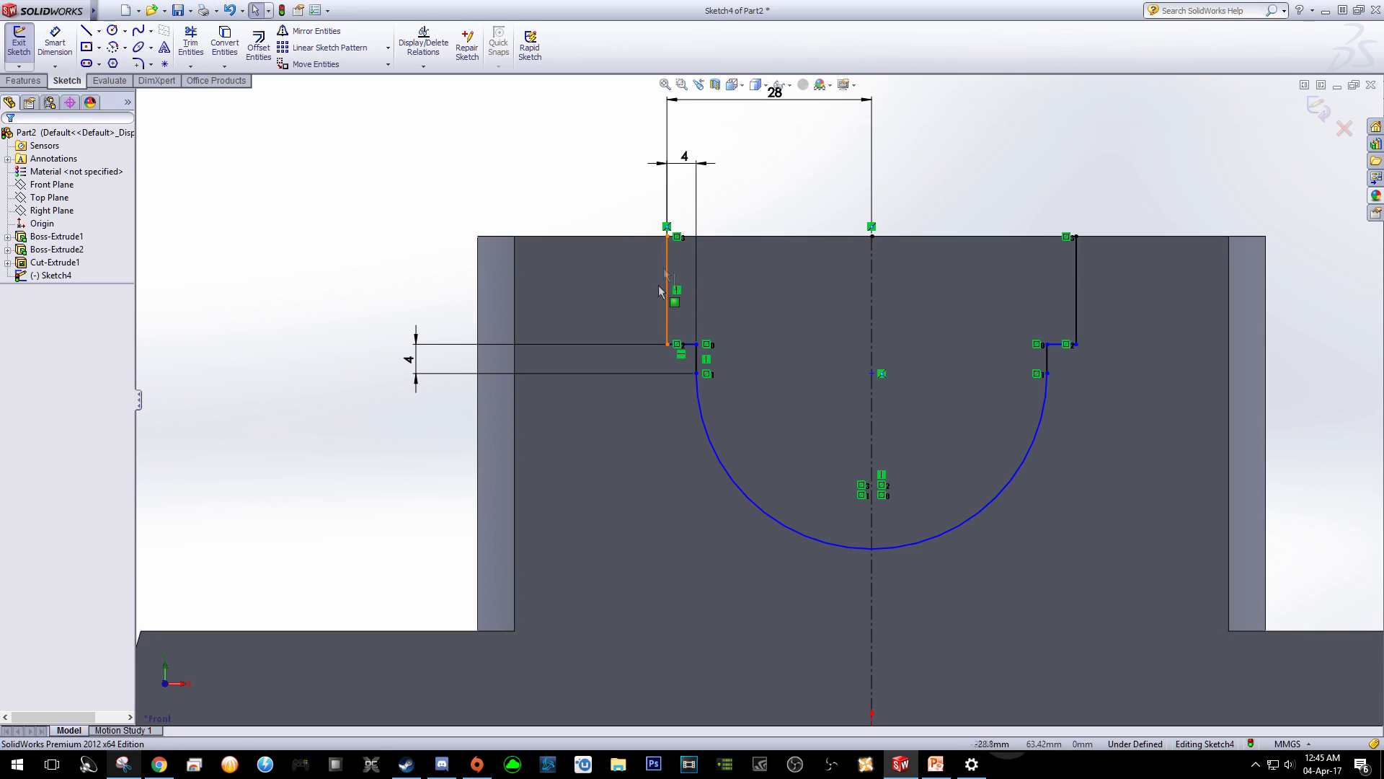
Close the profile with a horizontal line along the boss's top edge between the two stepped chains' upper endpoints.
click(91, 34)
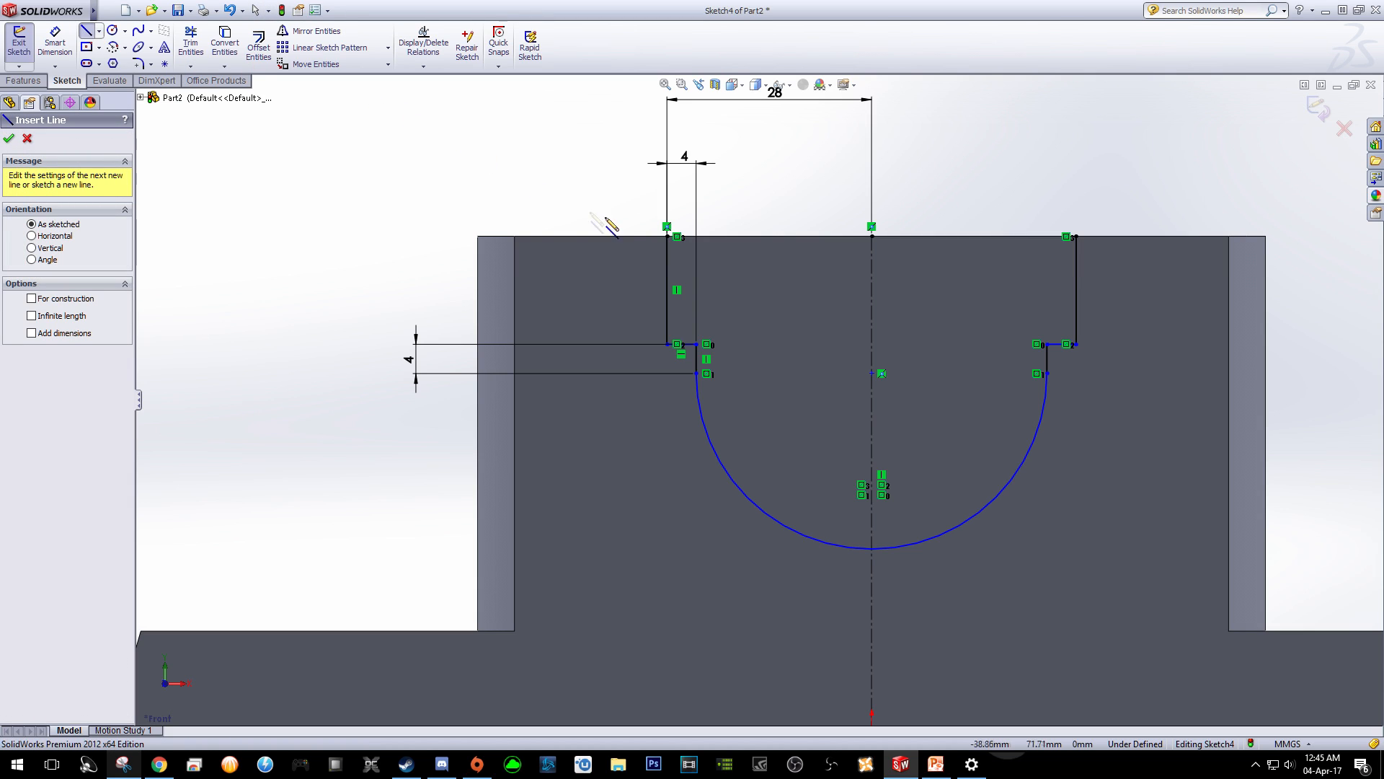
click(667, 236)
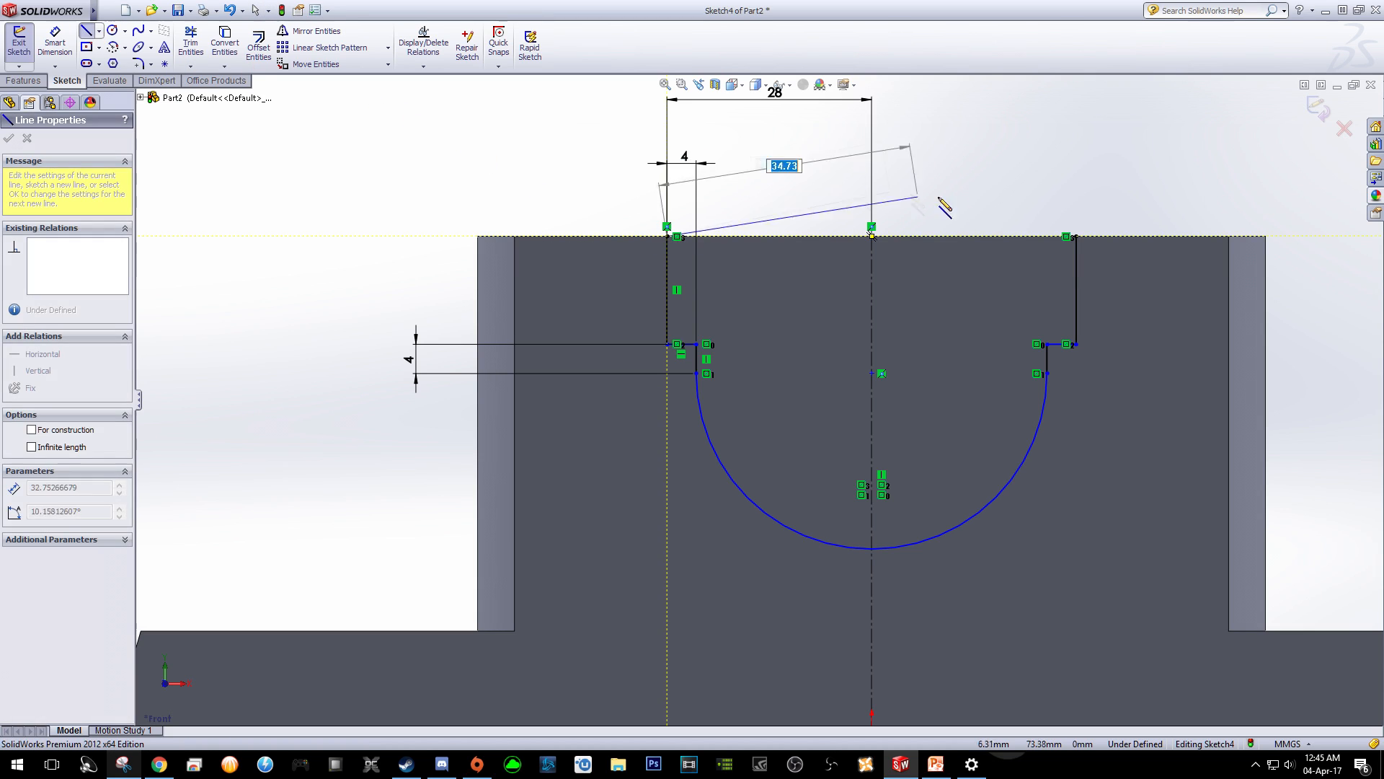
click(1076, 236)
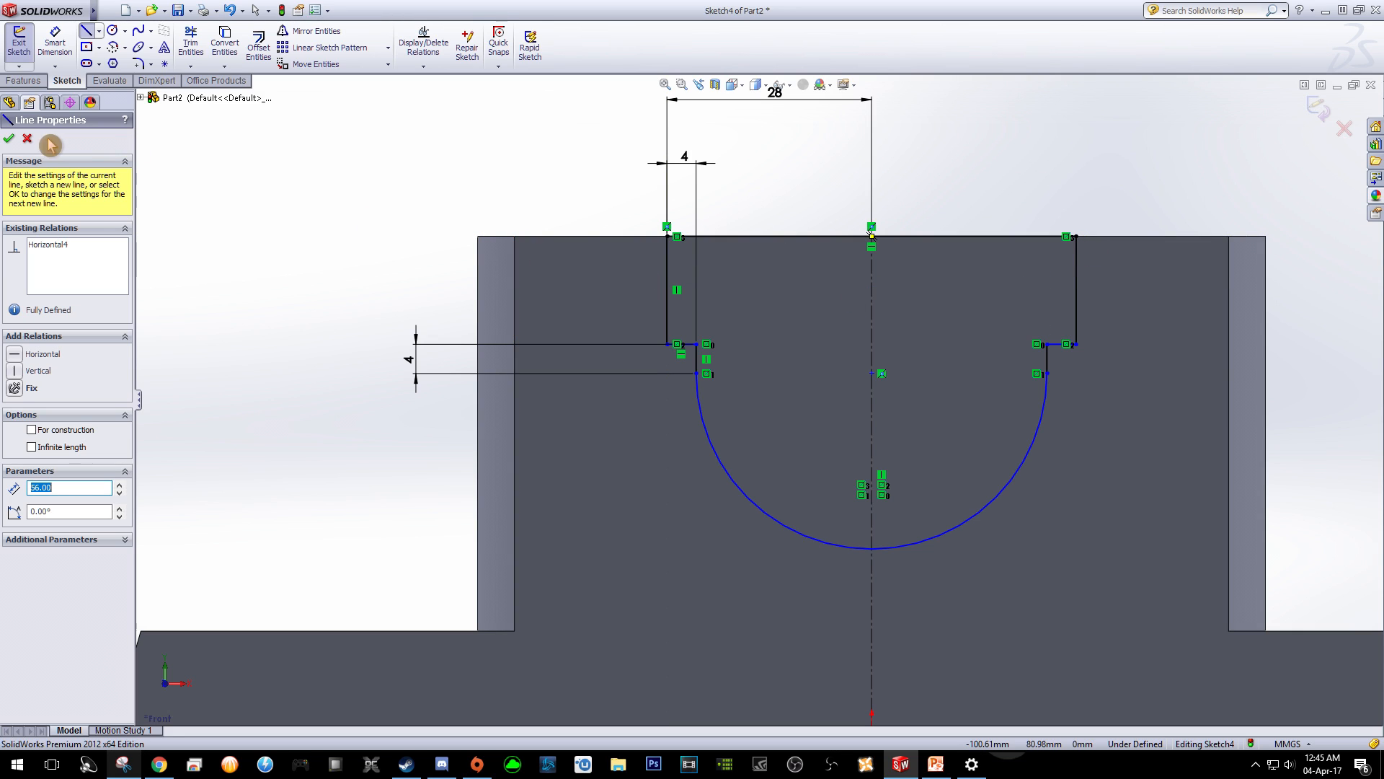
click(9, 138)
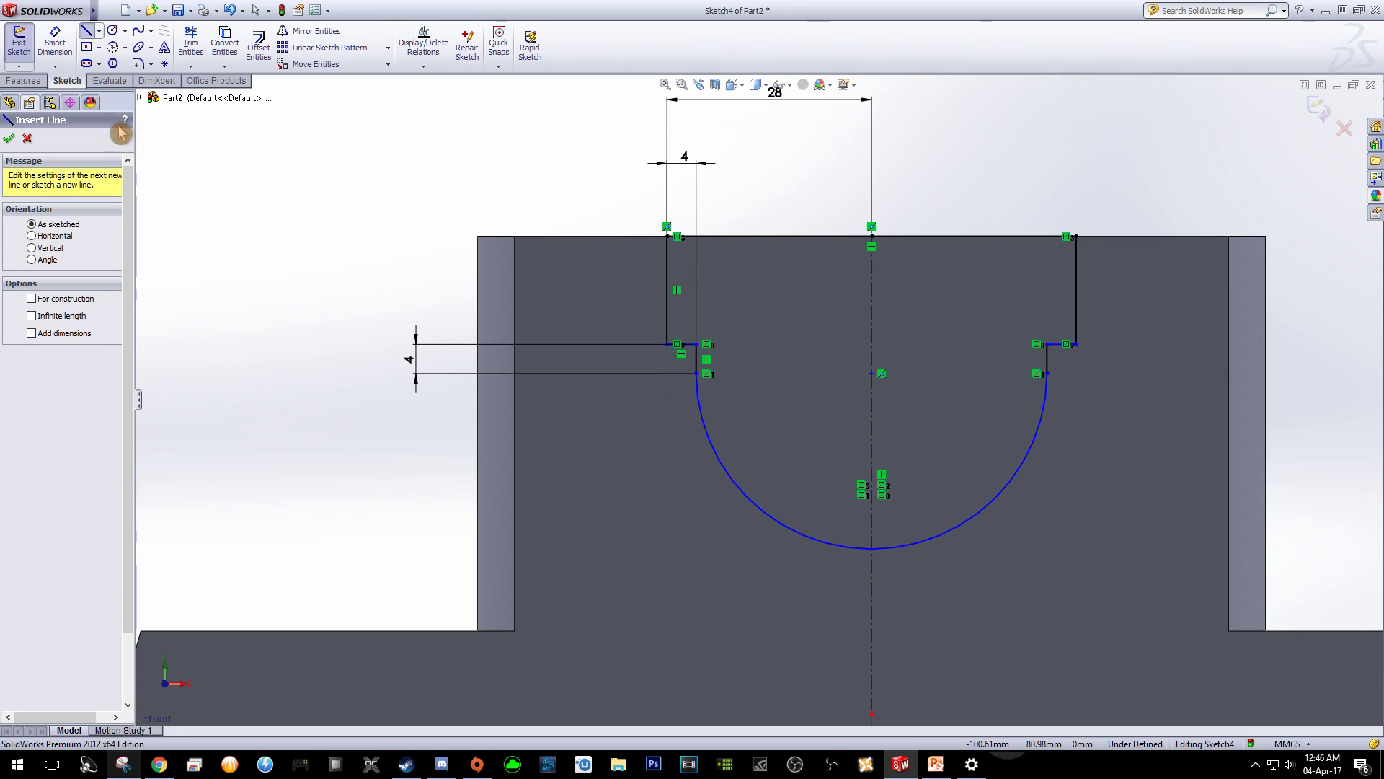
Cut the closed stepped semicircular profile through the part with an Extruded Cut set to Through All.
click(27, 82)
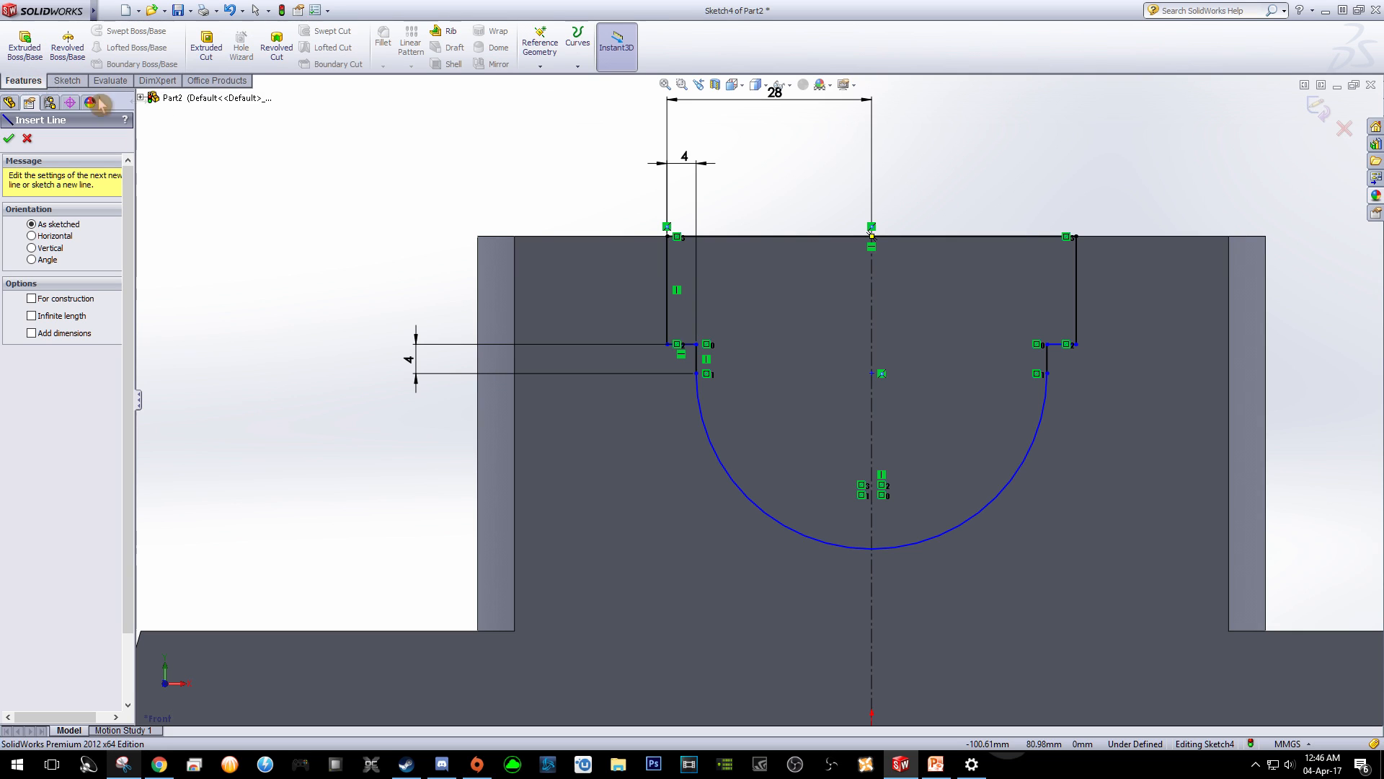
click(209, 51)
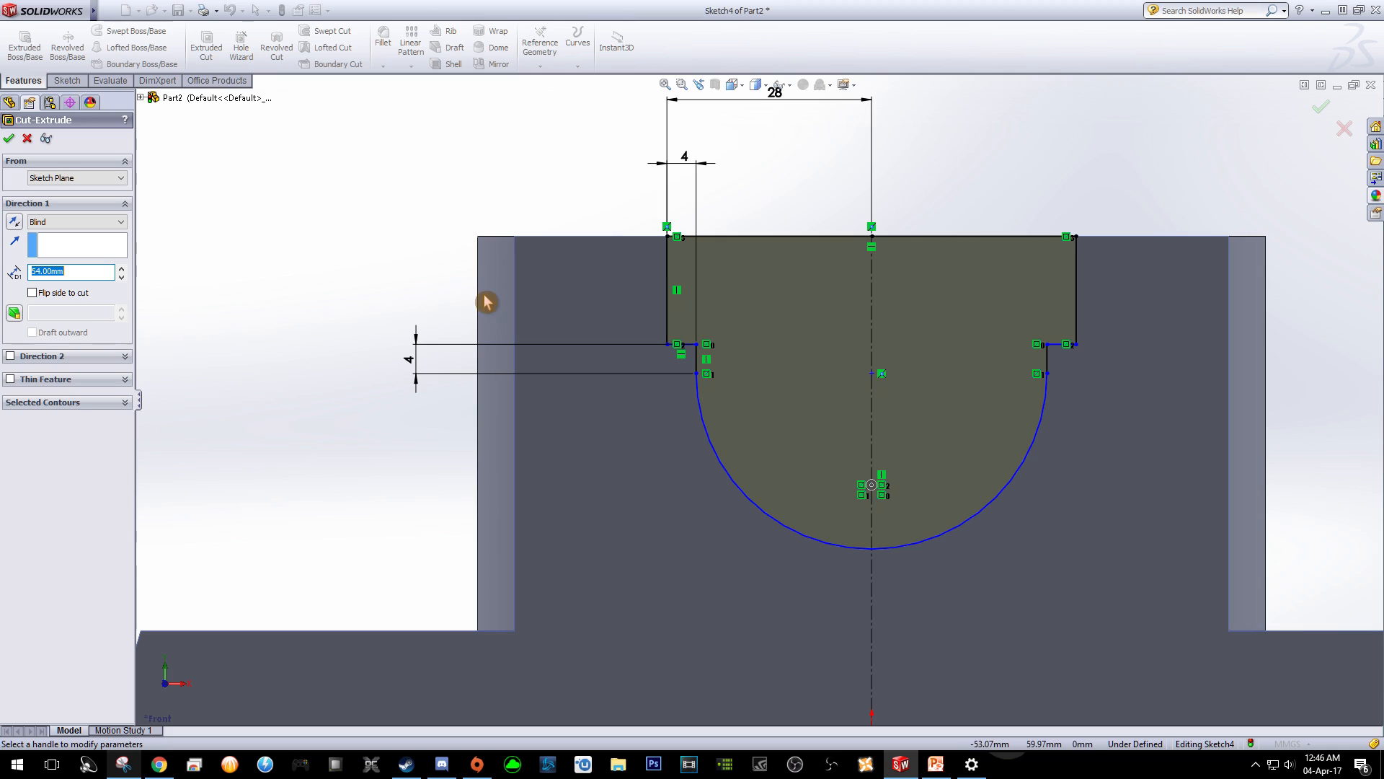
click(122, 228)
click(105, 246)
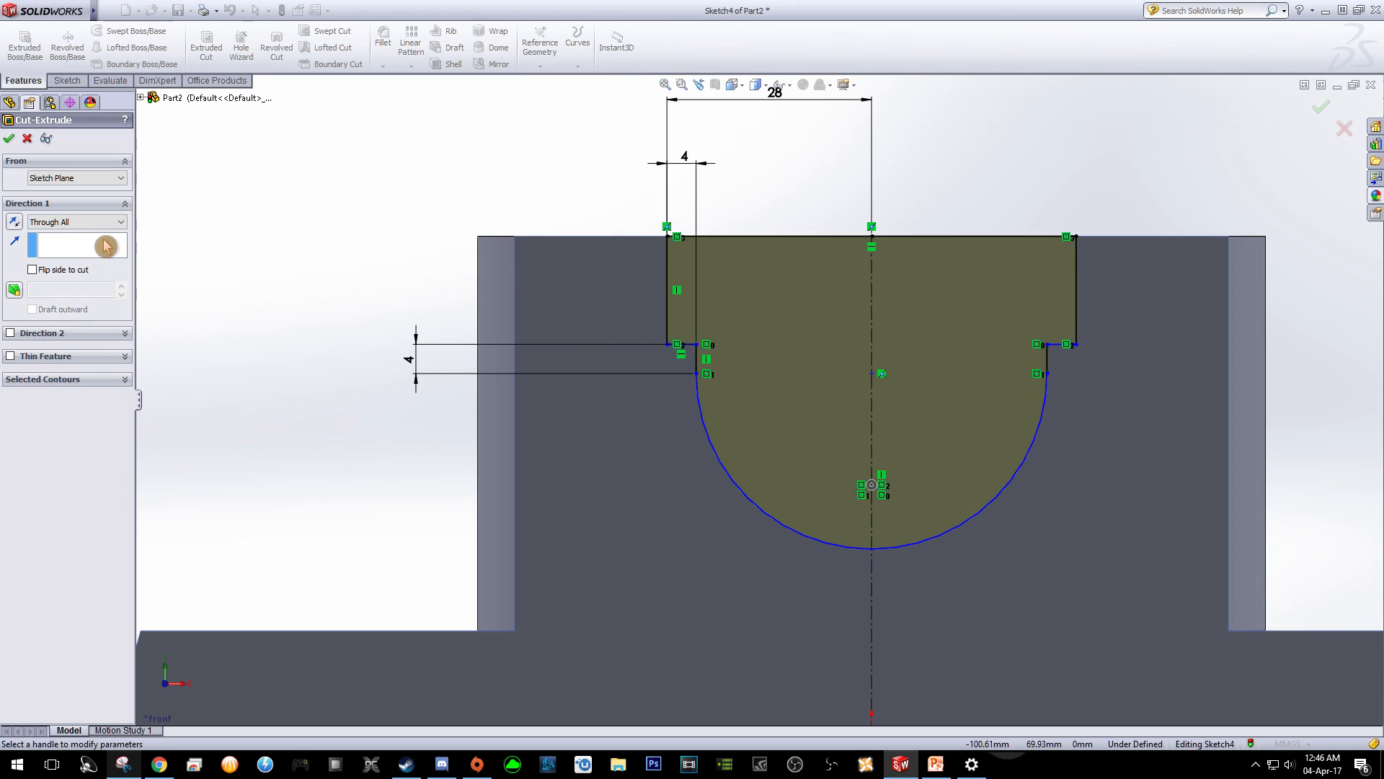
mouse_move(1162, 207)
middle_down()
mouse_move(1057, 298)
mouse_move(1183, 207)
mouse_move(1123, 260)
middle_up()
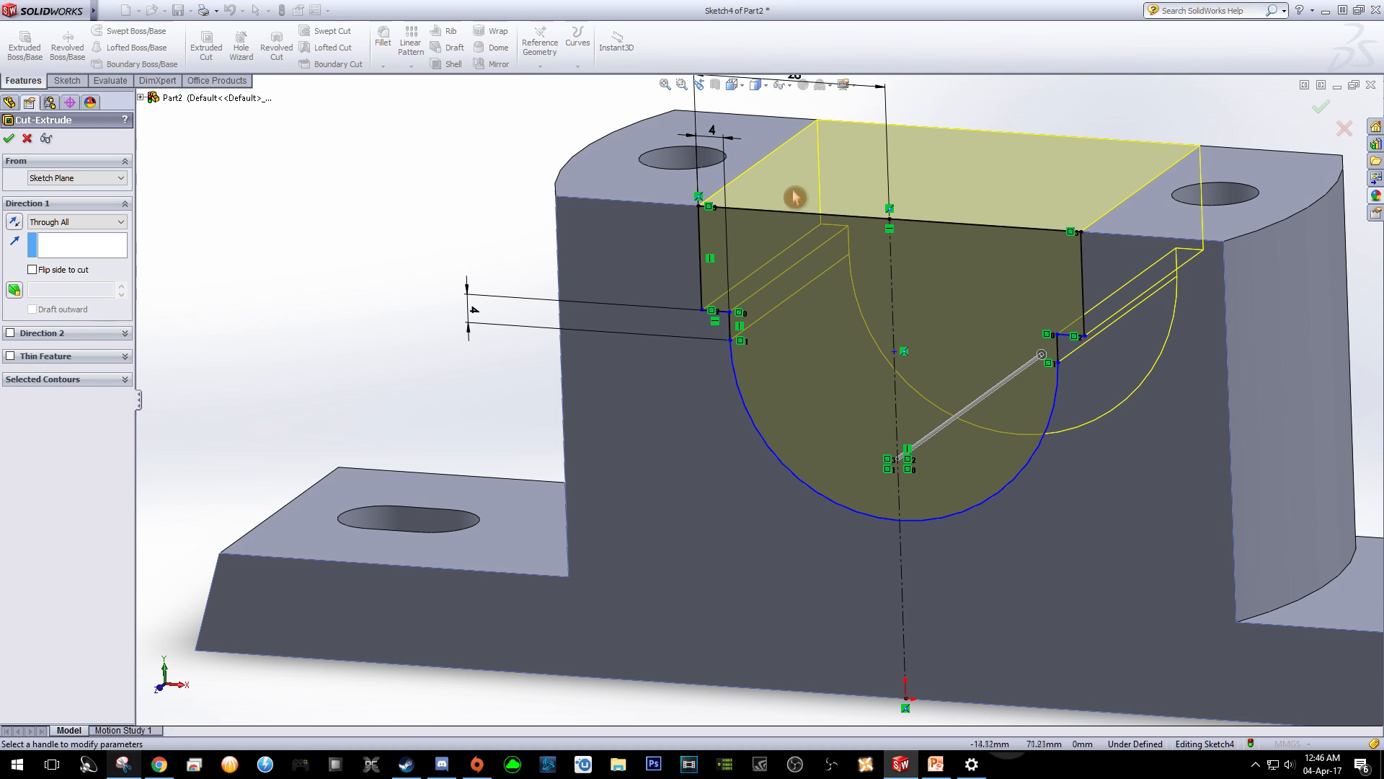
click(9, 140)
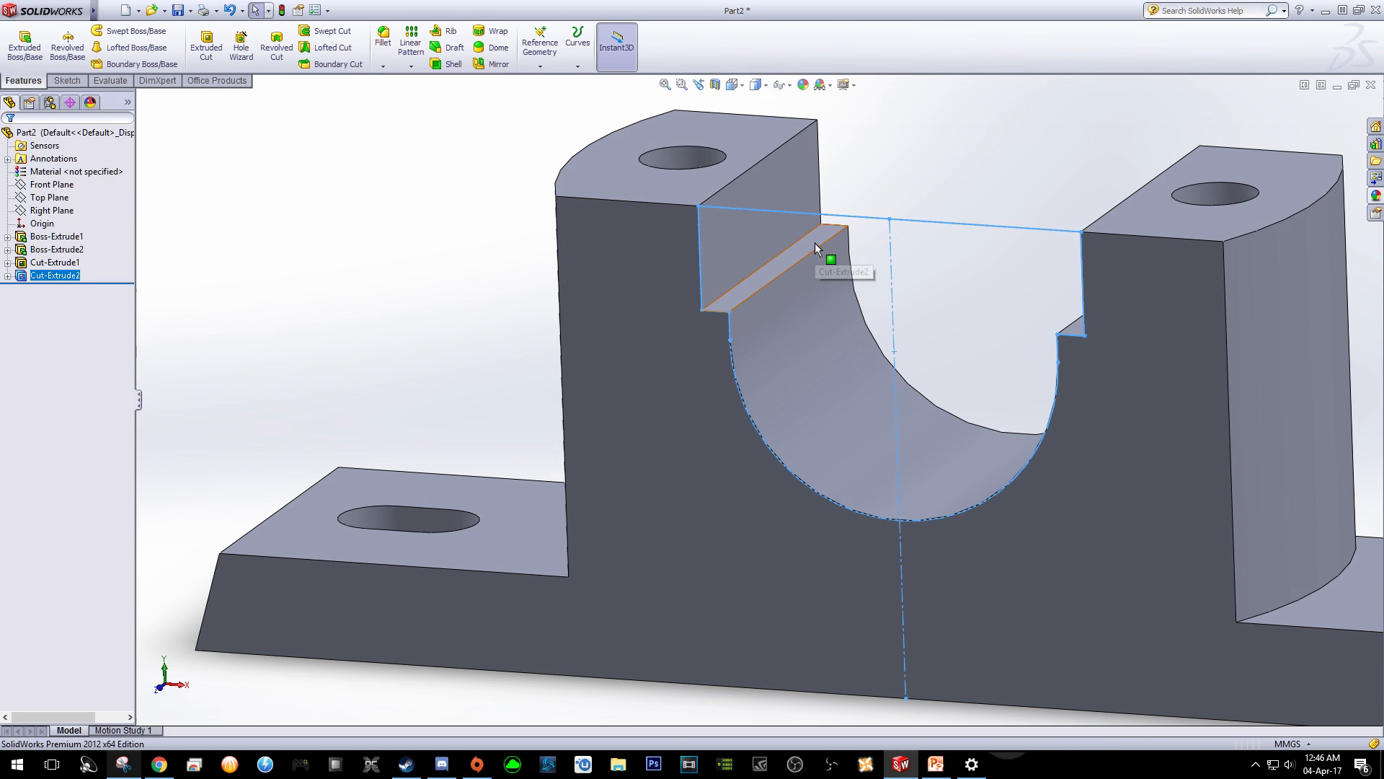
Examine the part with its new stepped cradle cut from an isometric view.
key(f)
middle_drag(931, 234, 907, 369)
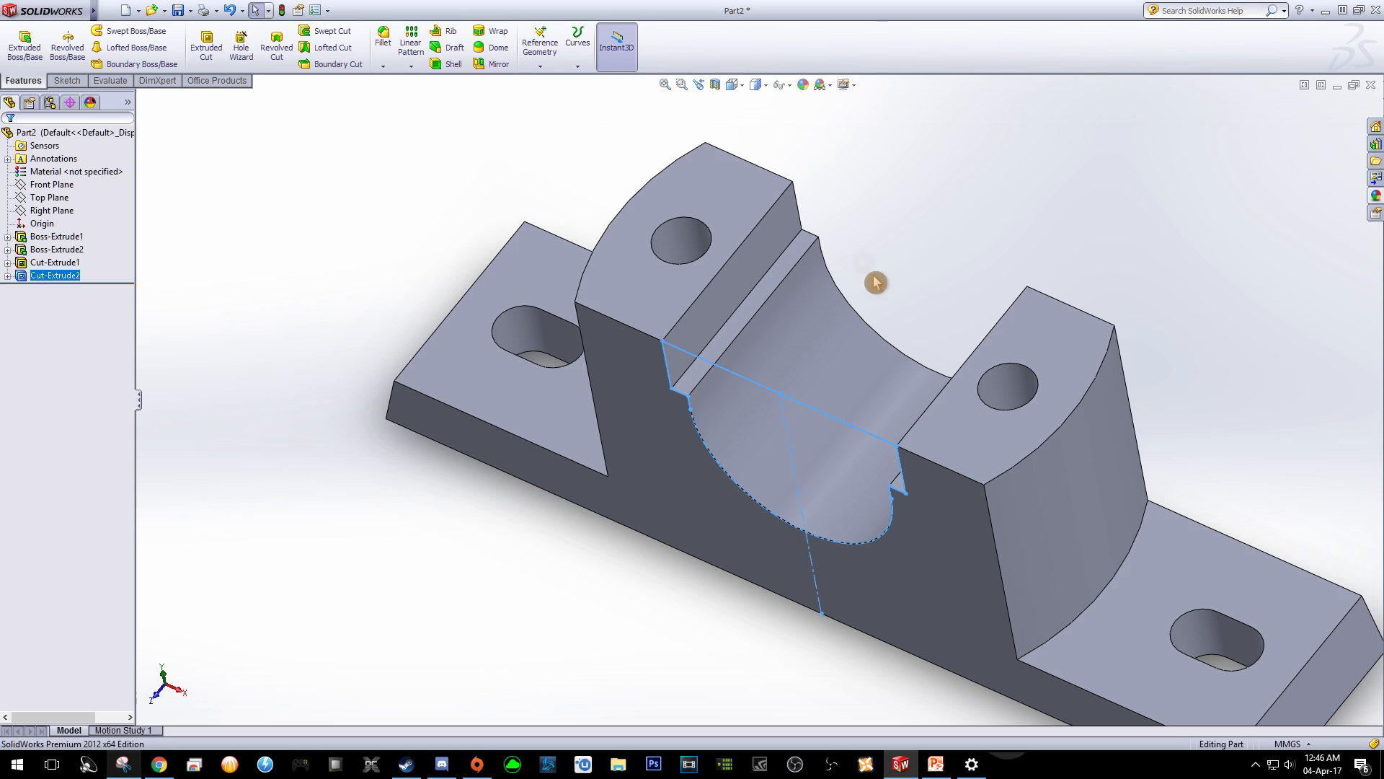
click(734, 84)
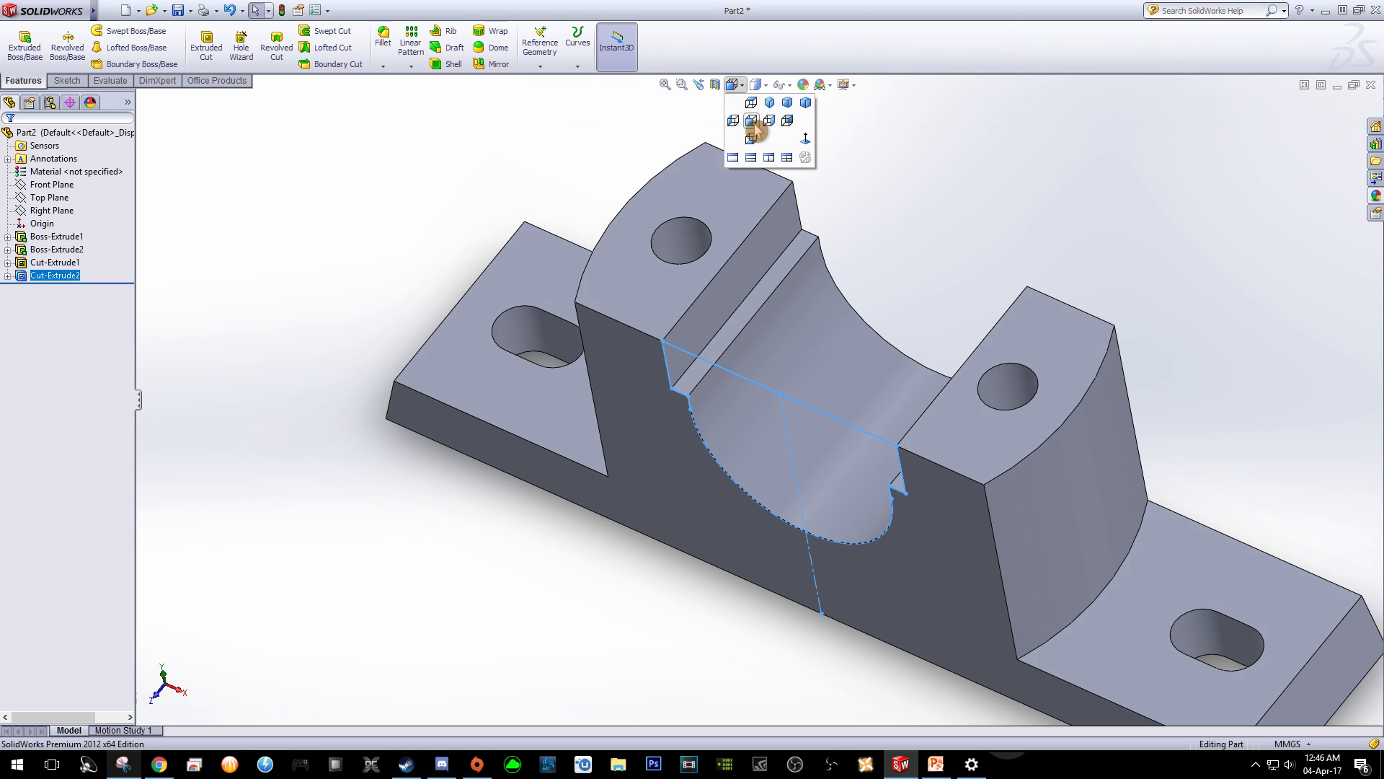
click(767, 115)
click(952, 421)
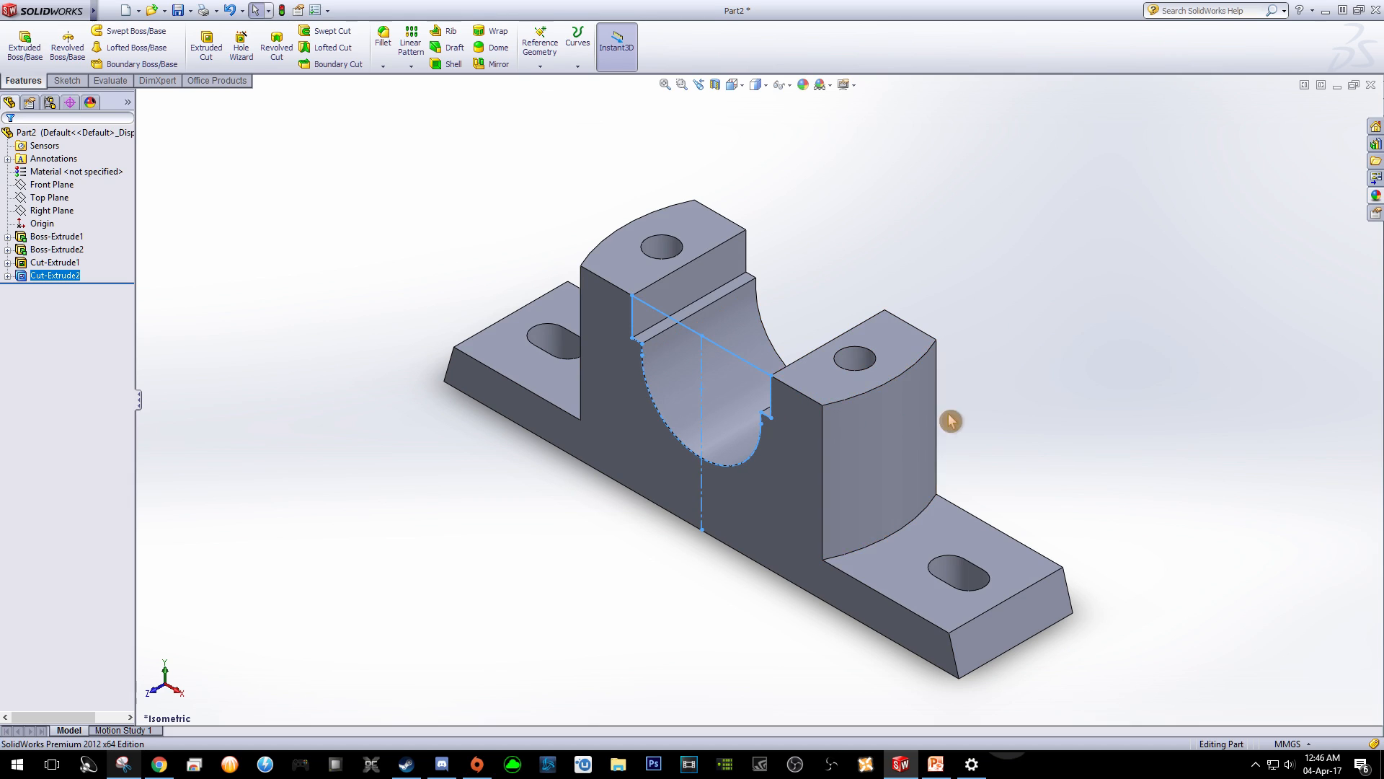
click(899, 259)
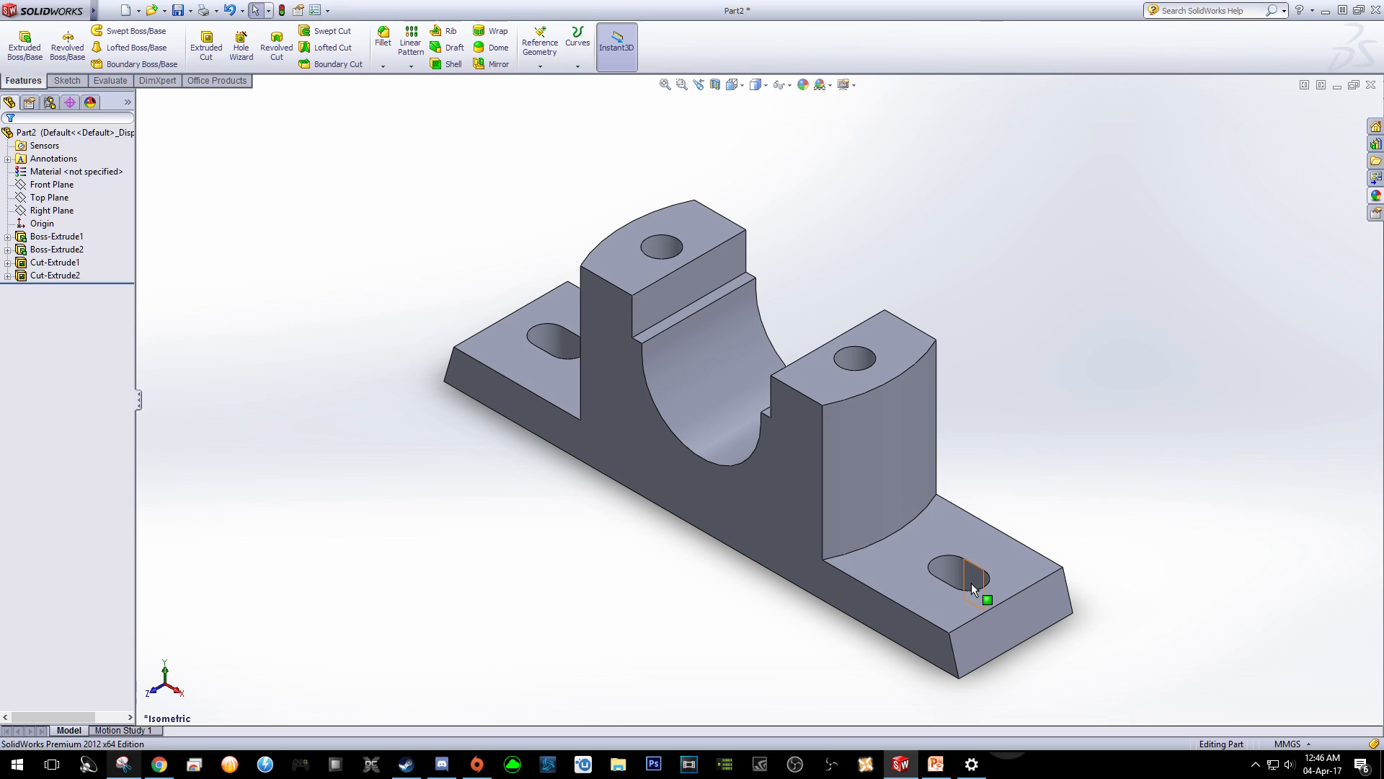
click(713, 145)
Start a new sketch on the bottom face of the base plate.
click(733, 85)
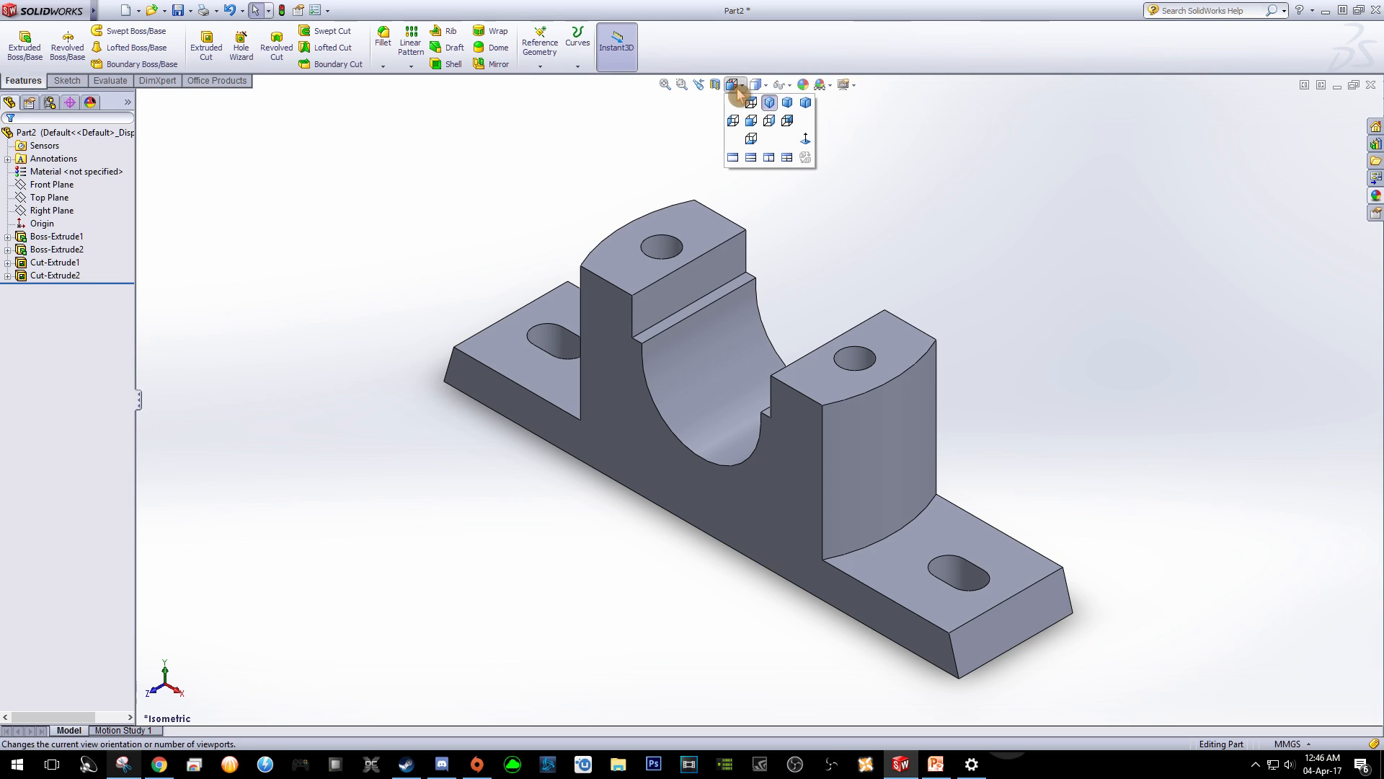
click(749, 141)
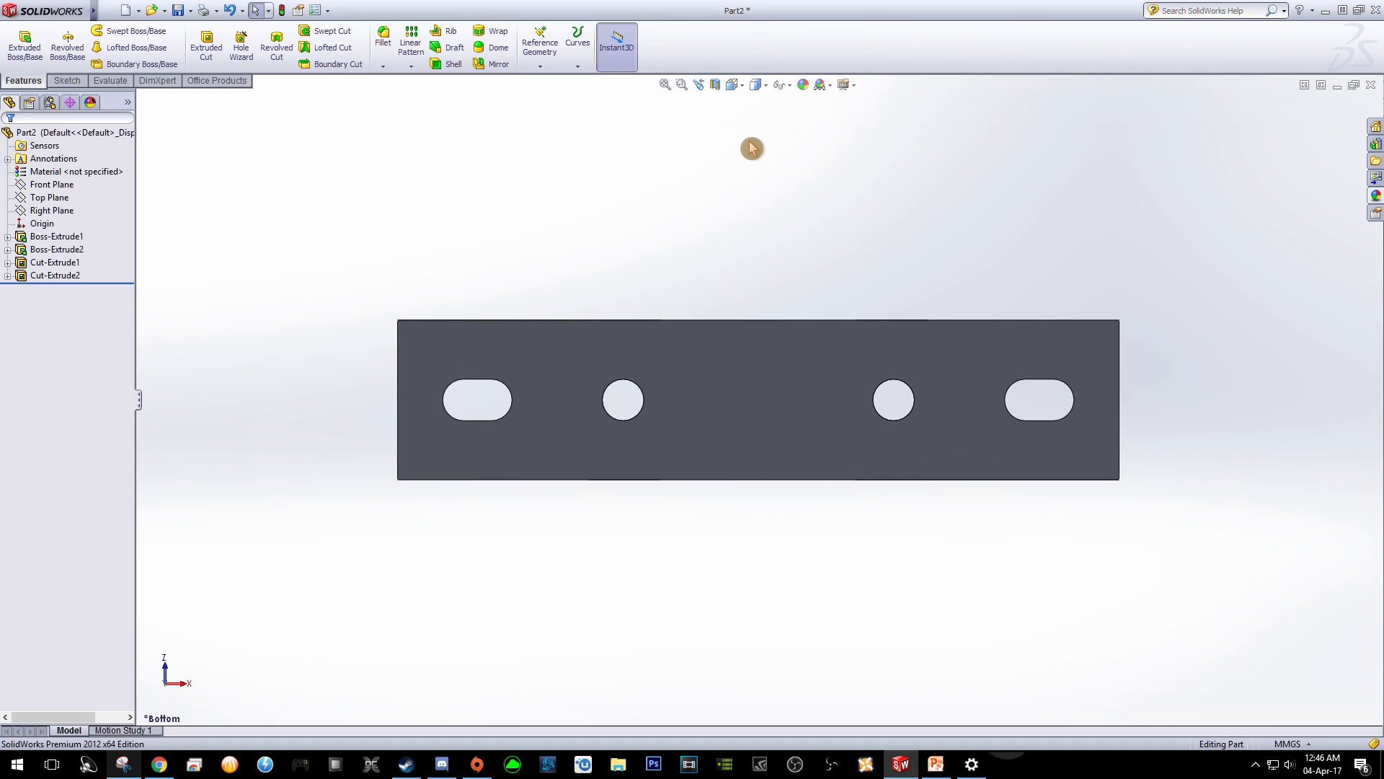
click(42, 224)
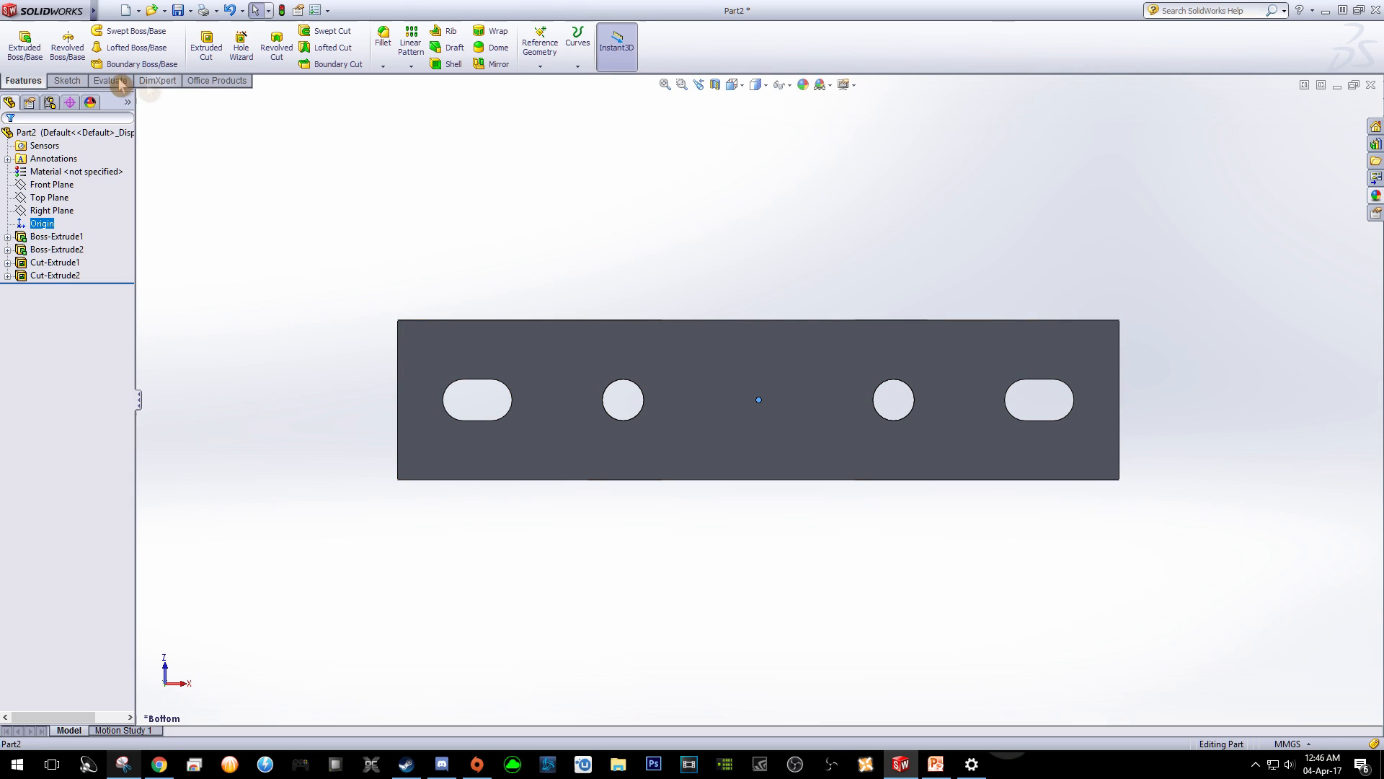
right_click(780, 366)
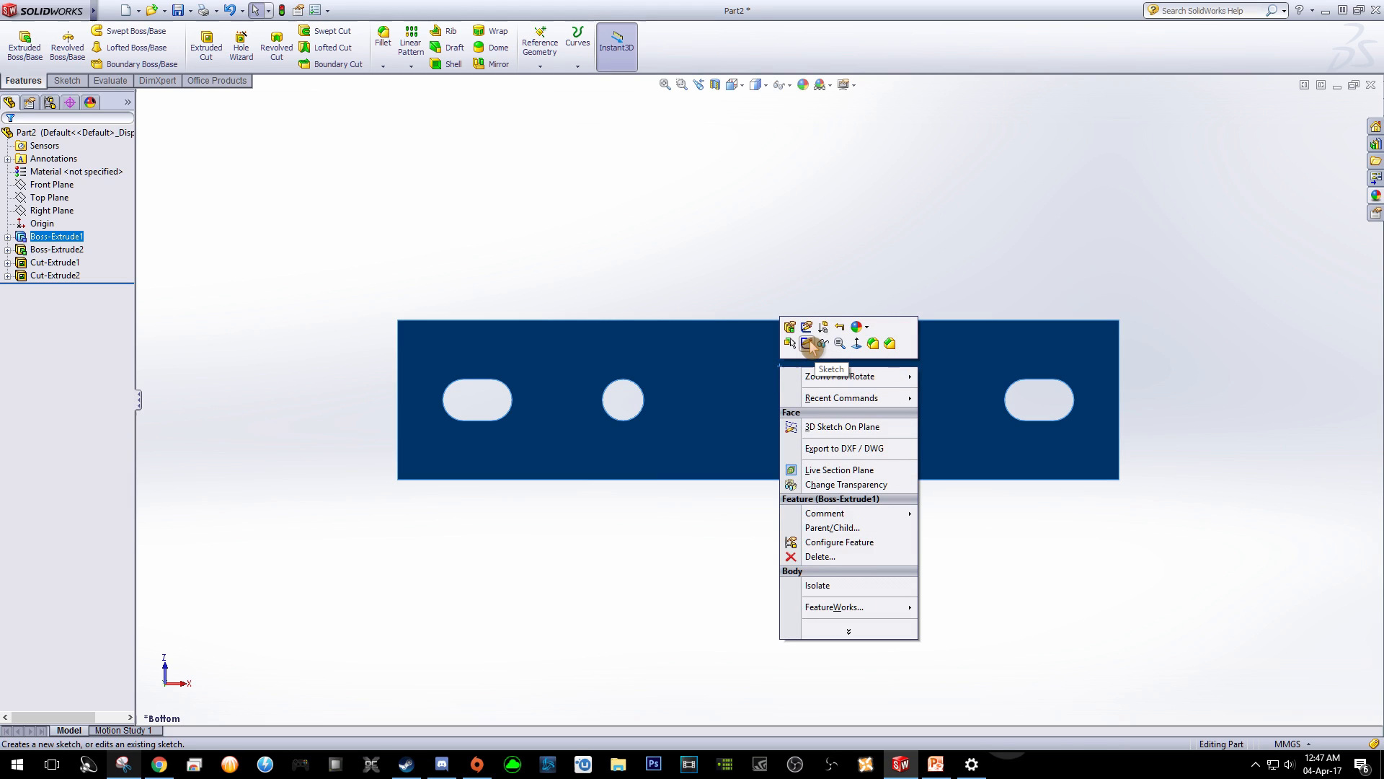
click(808, 344)
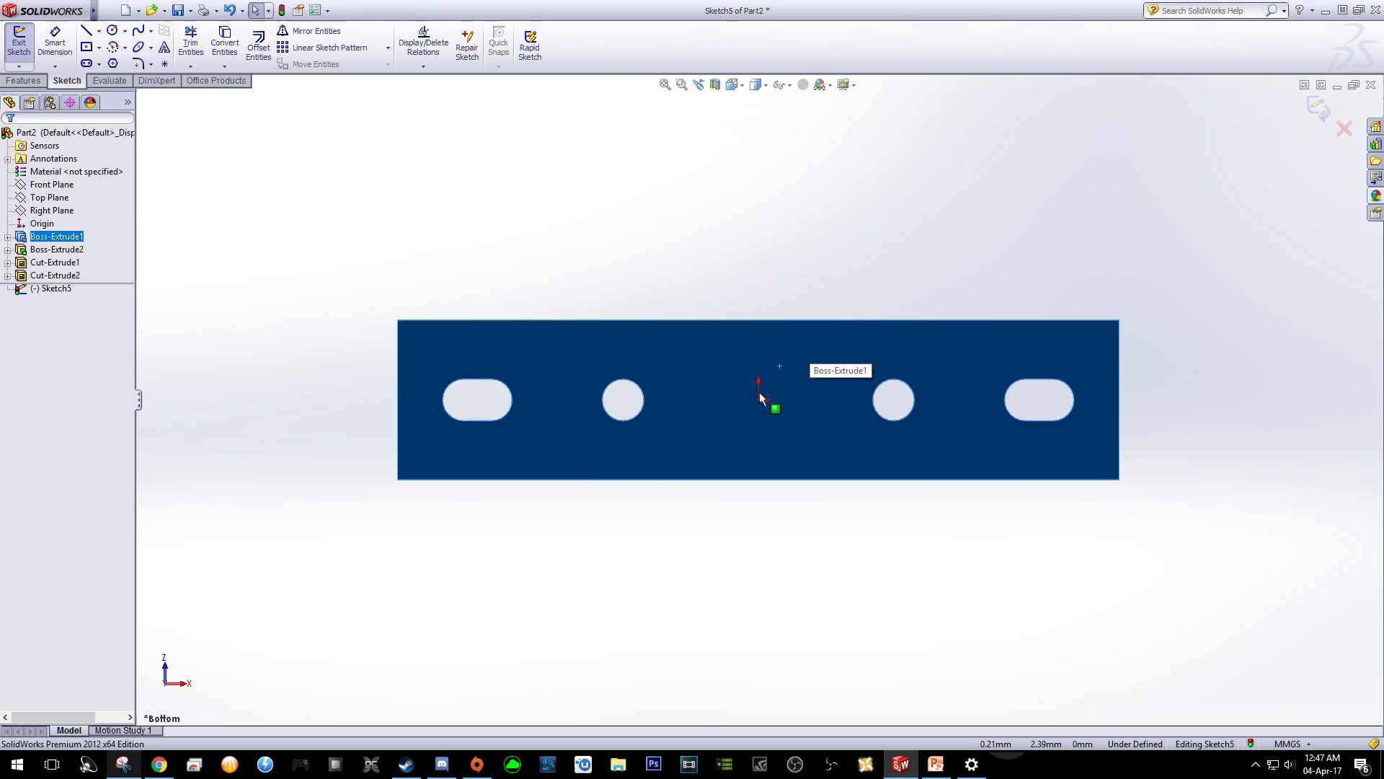
Sketch a center rectangle about 194 by 34 mm centred on the origin, enclosing the holes and slots.
click(99, 48)
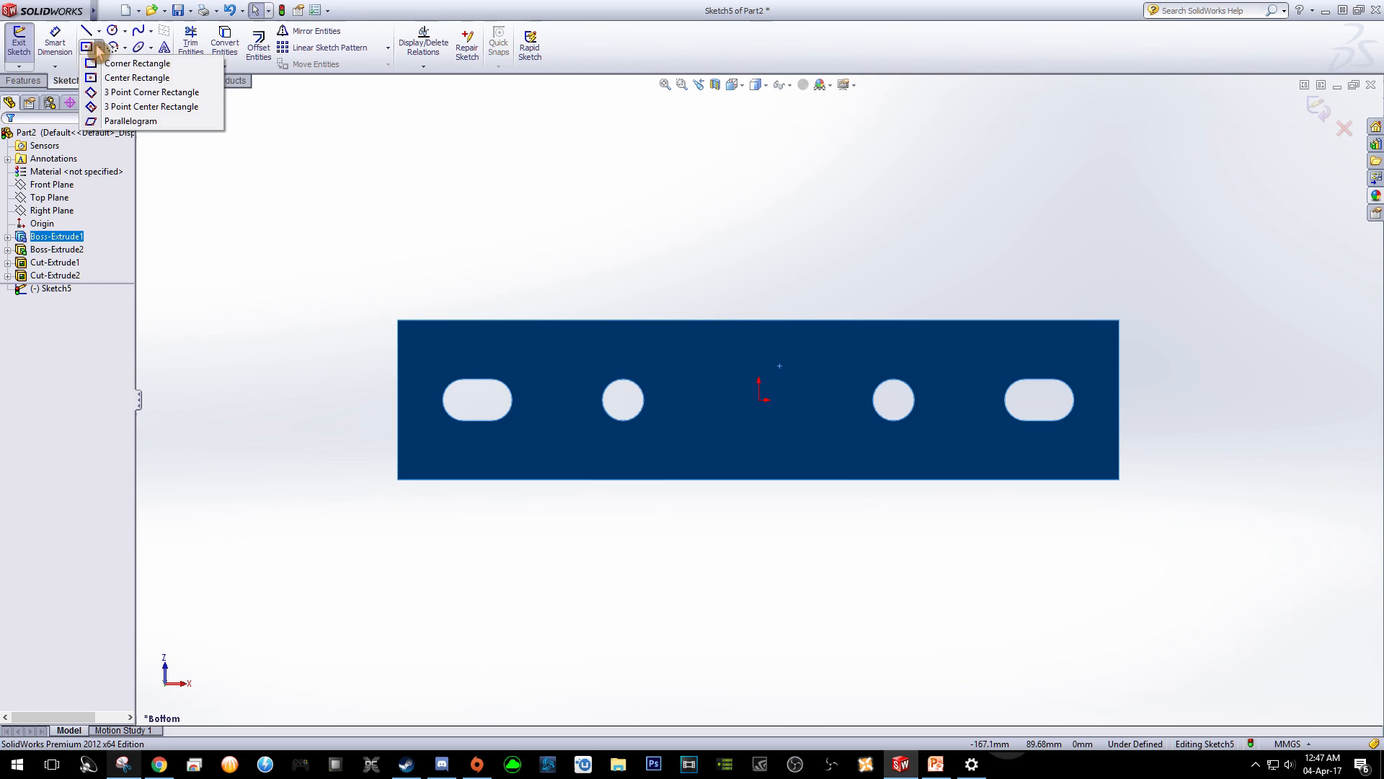
click(116, 78)
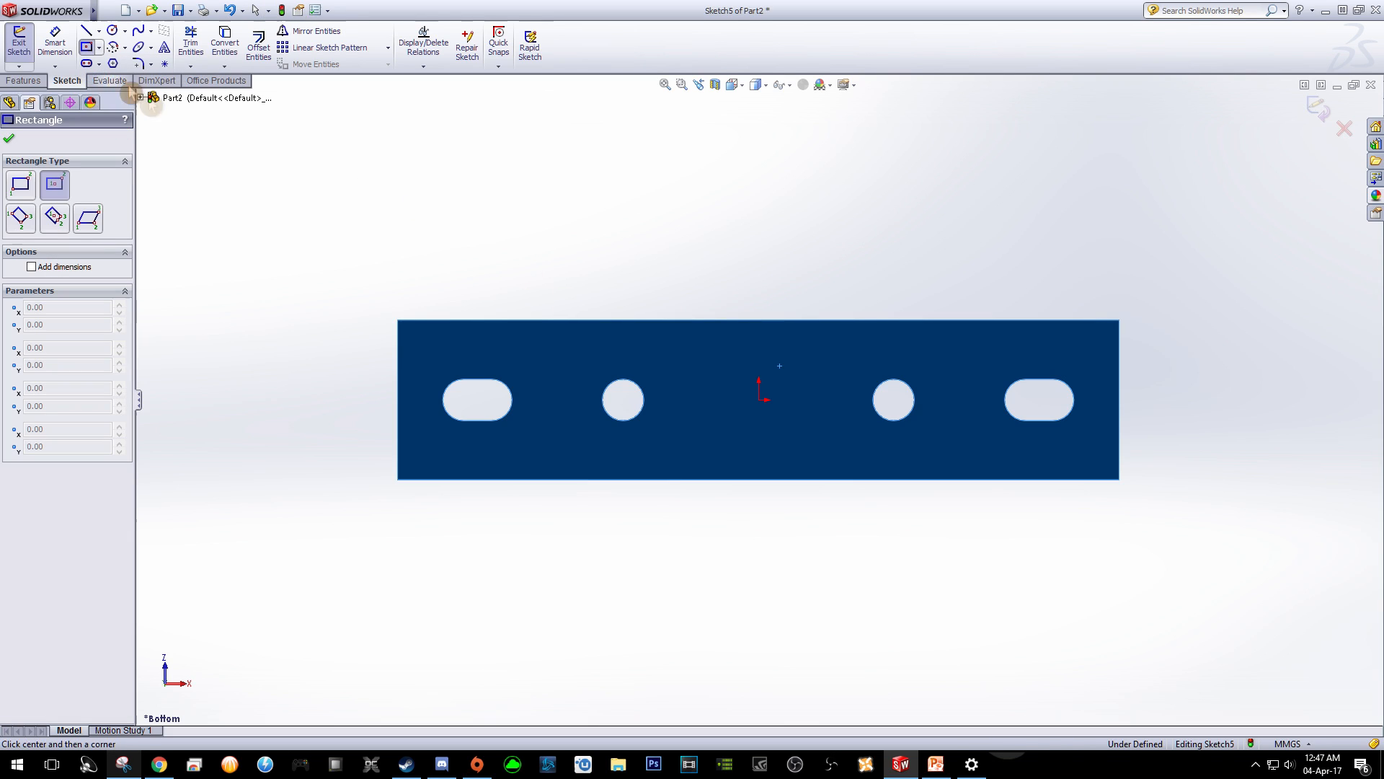
click(759, 400)
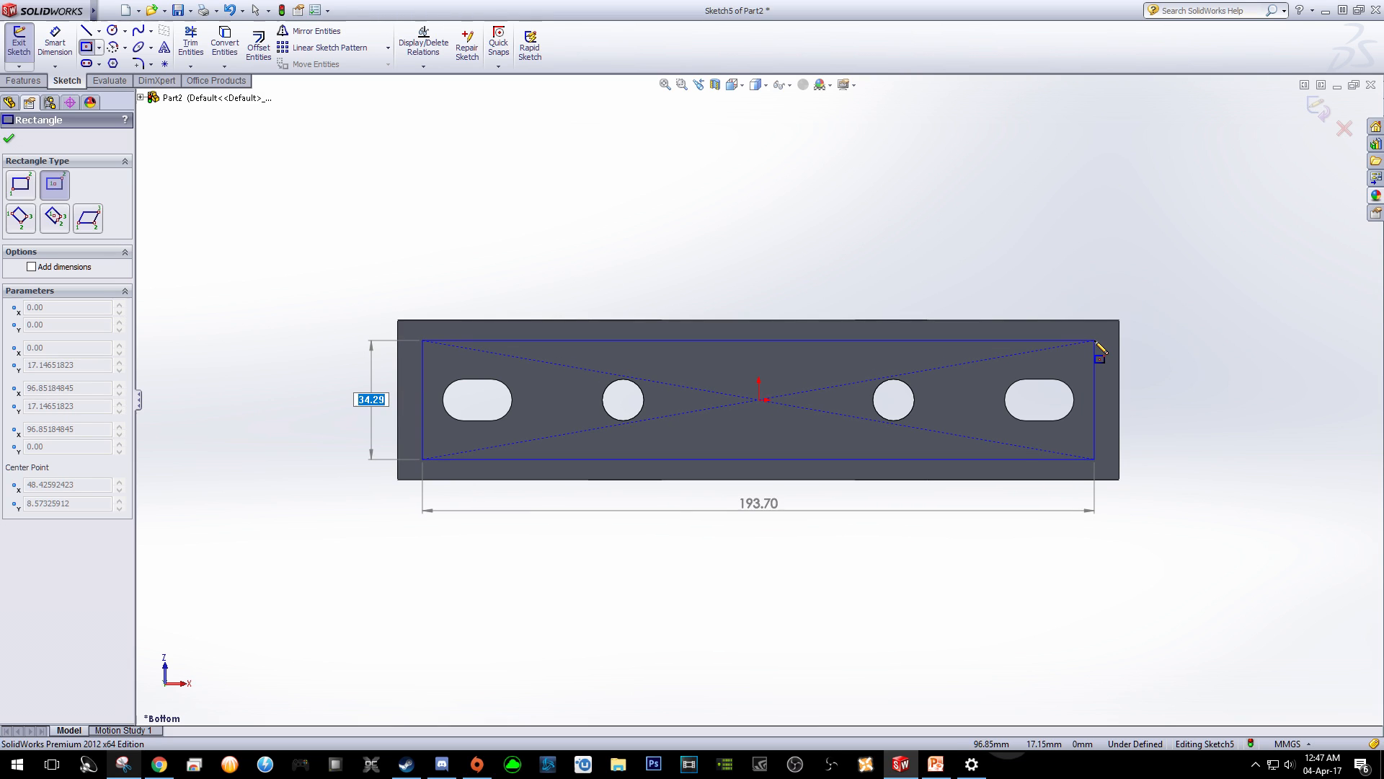
click(1095, 341)
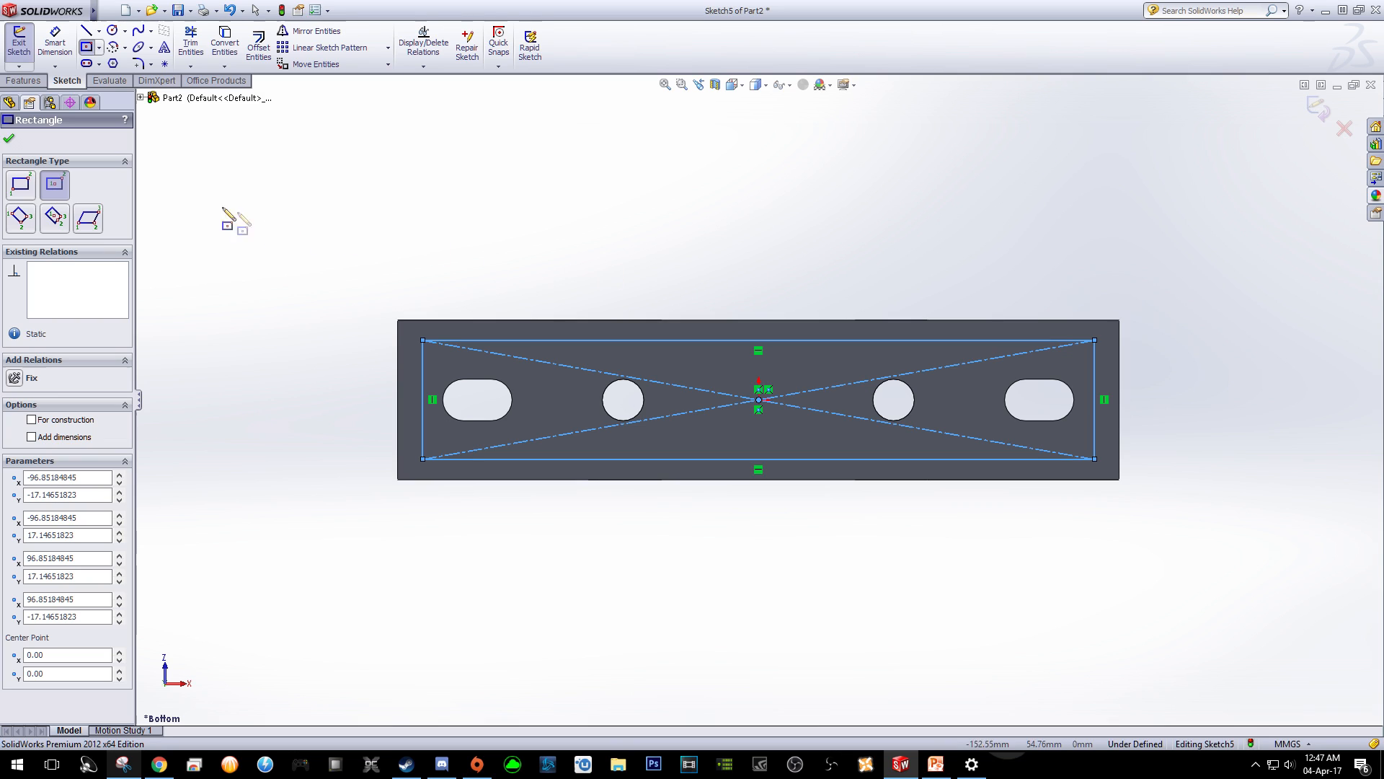
click(10, 134)
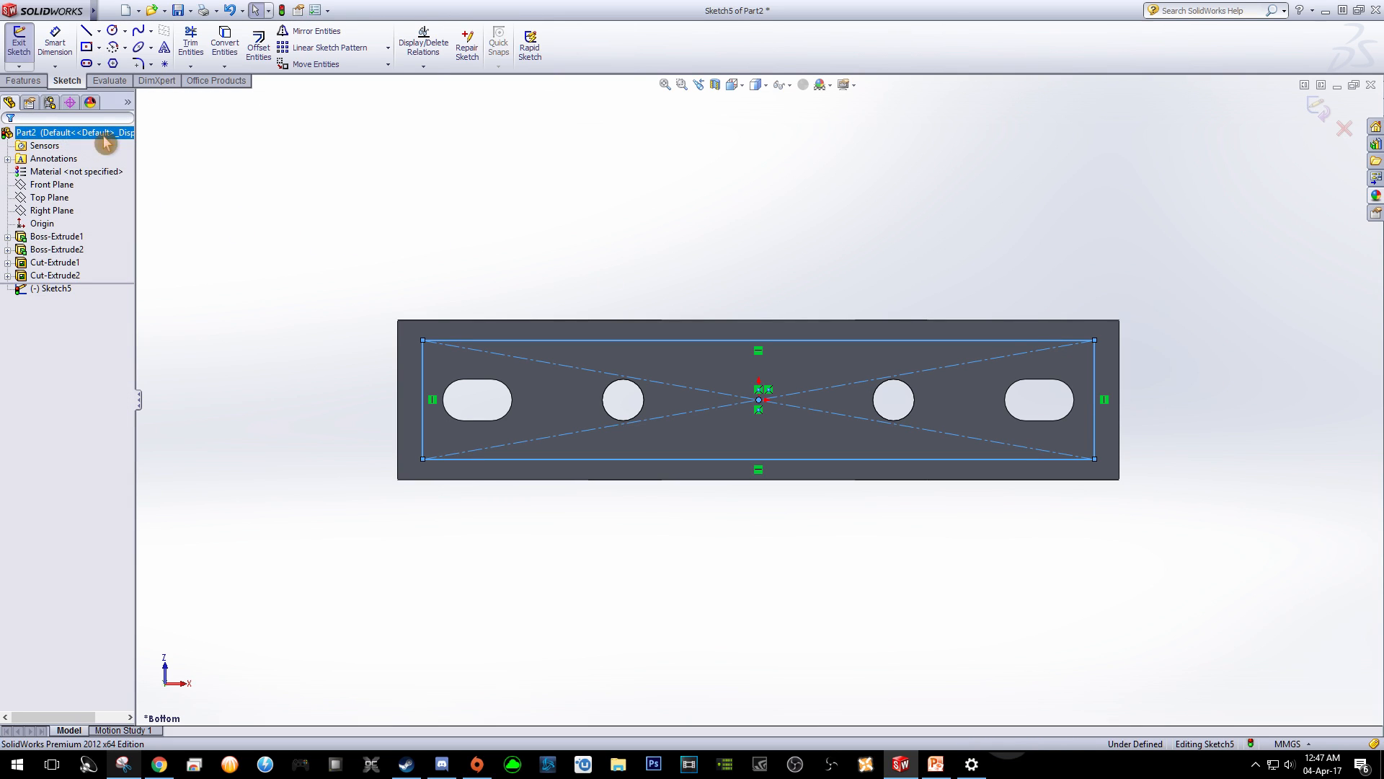
Dimension the rectangle's long horizontal side to 195 mm.
click(57, 61)
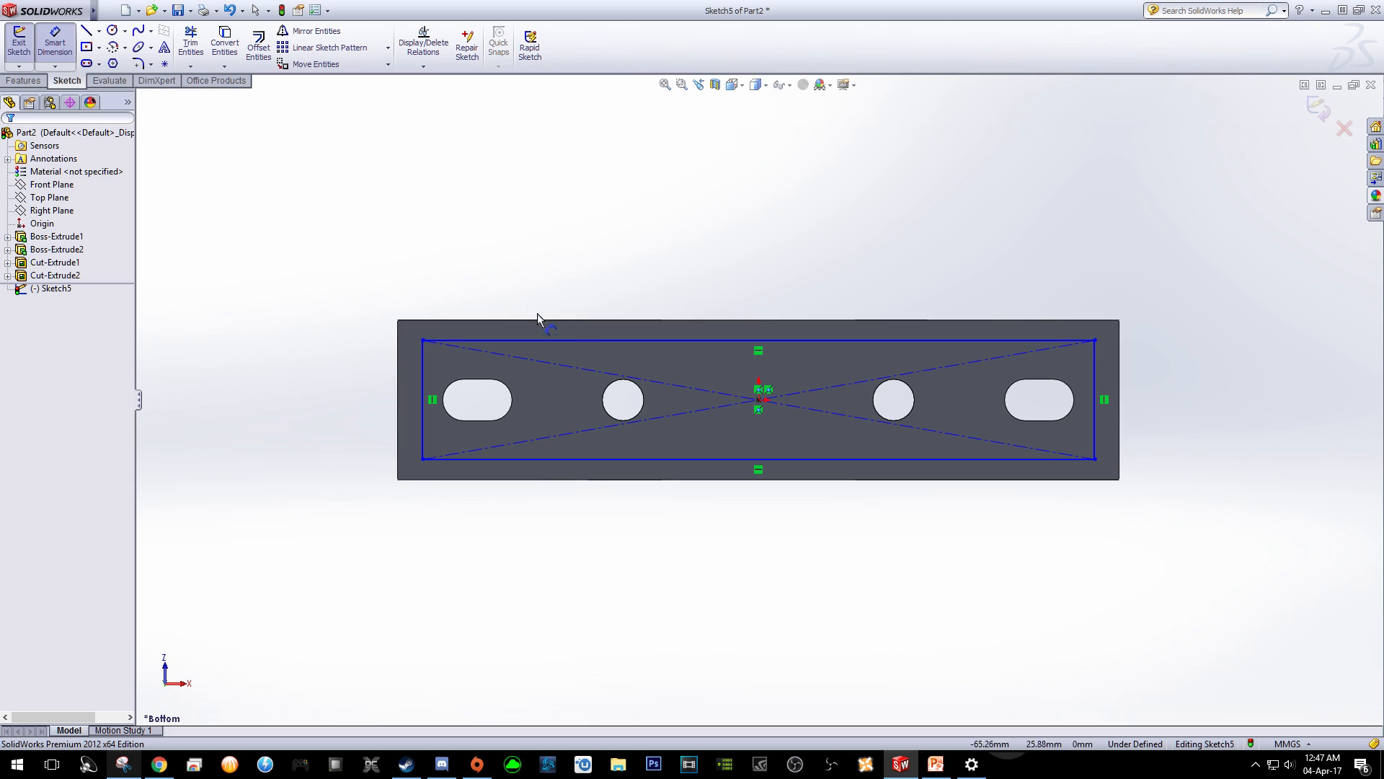
click(759, 467)
click(763, 583)
text(19)
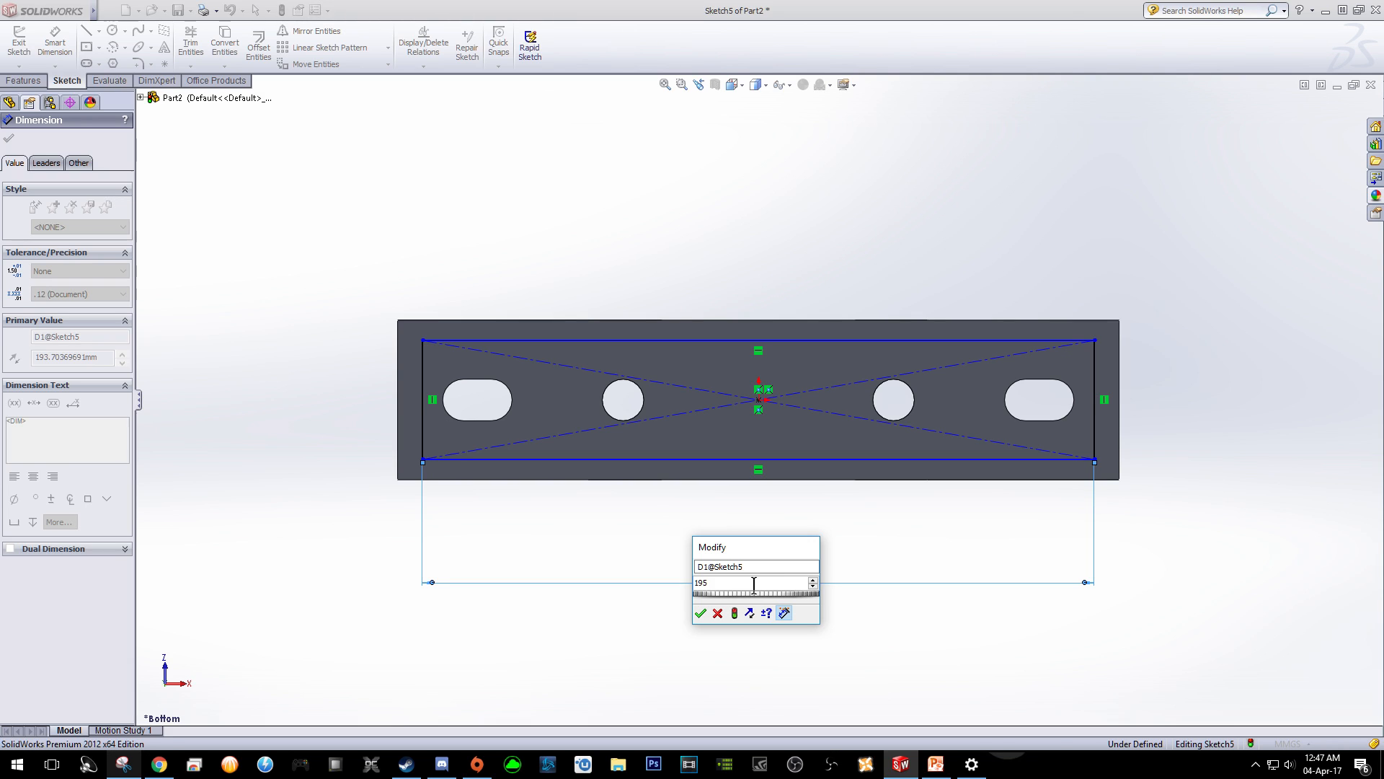
text(5)
key(Return)
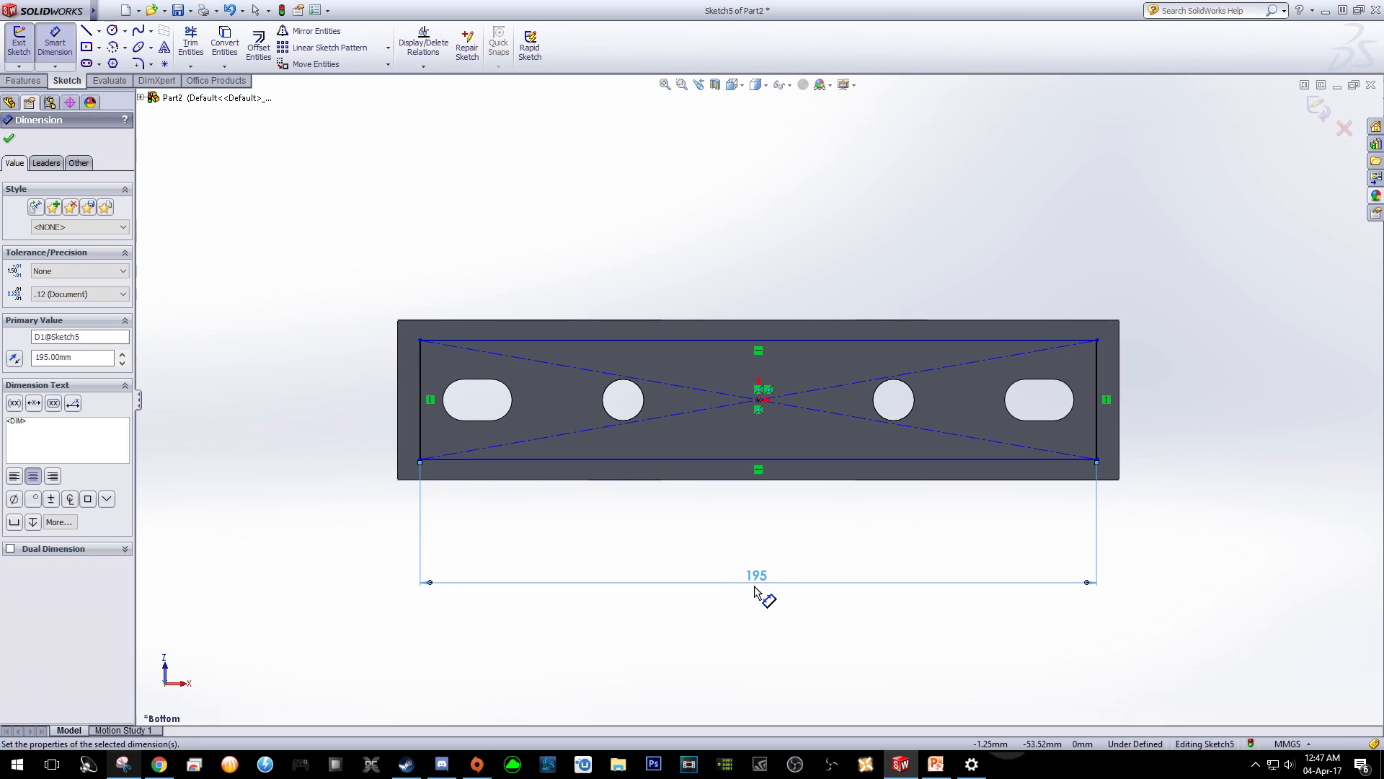
Dimension the rectangle's short vertical side to 42 mm.
click(420, 407)
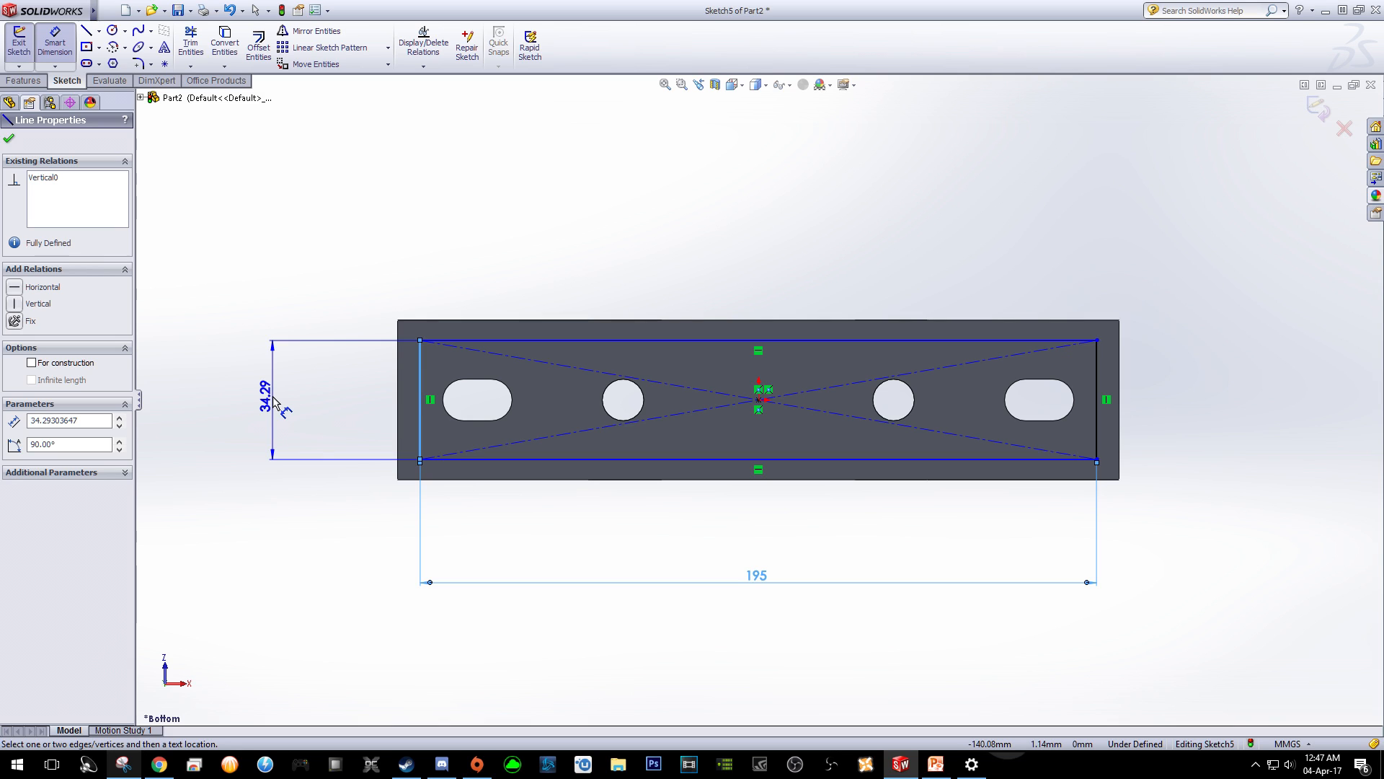
click(274, 402)
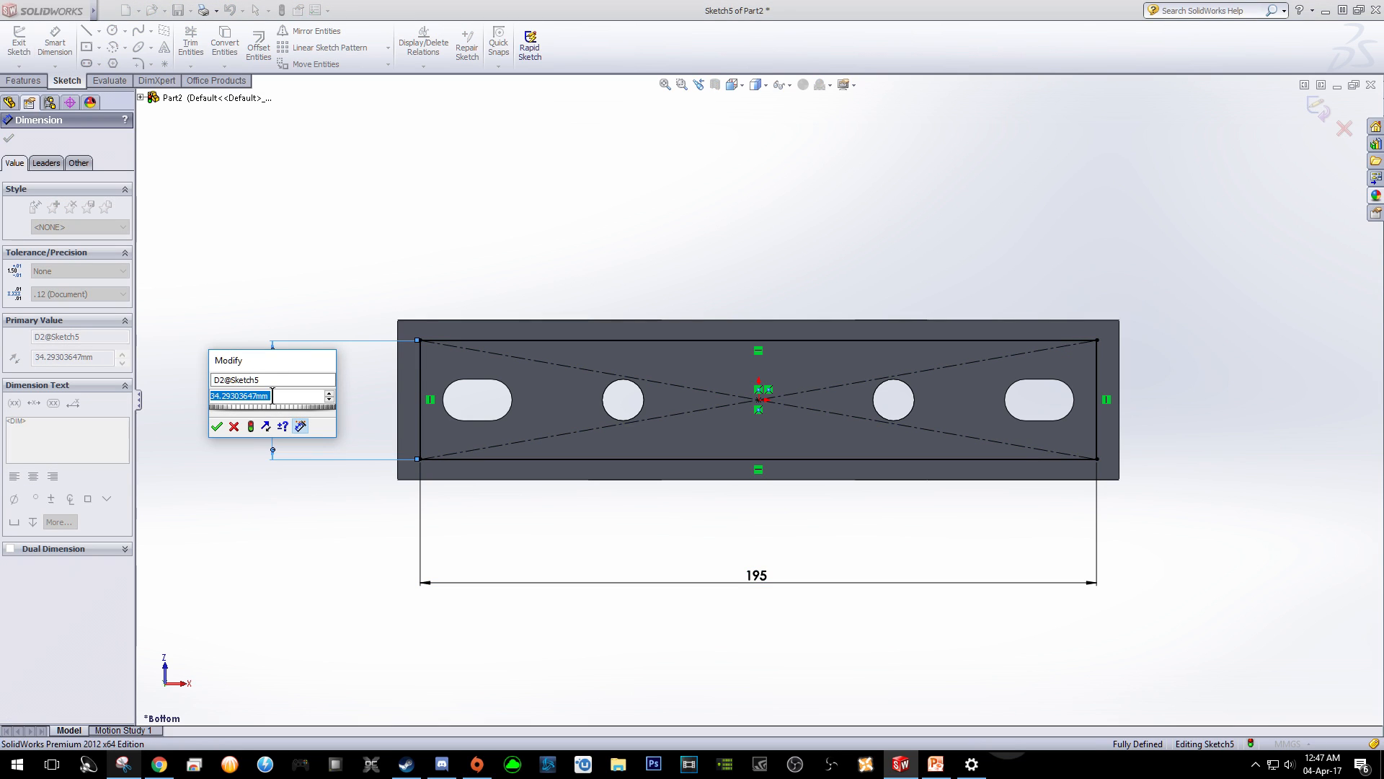
text(42)
click(217, 427)
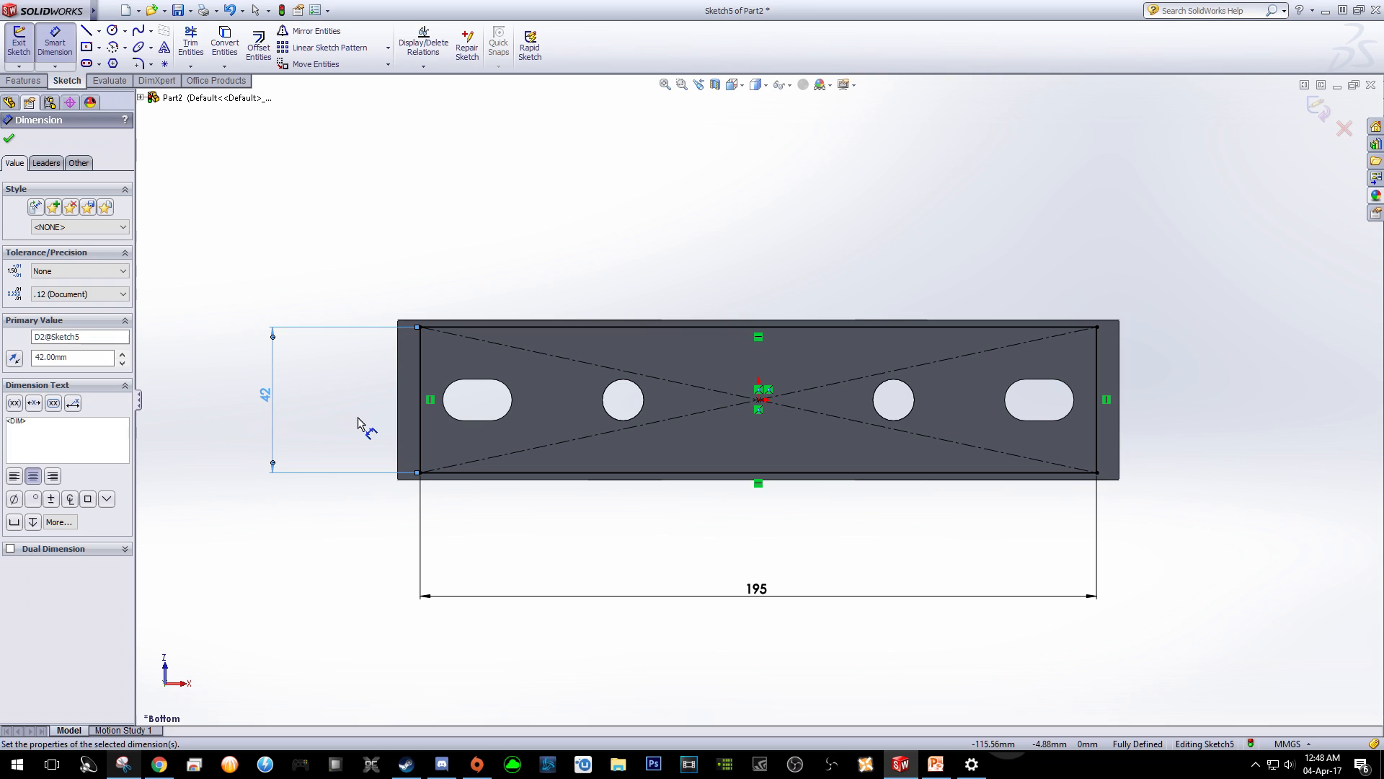
Cut the rectangle into the base with a Blind Extruded Cut 2 mm deep and a 16° inward draft.
click(31, 83)
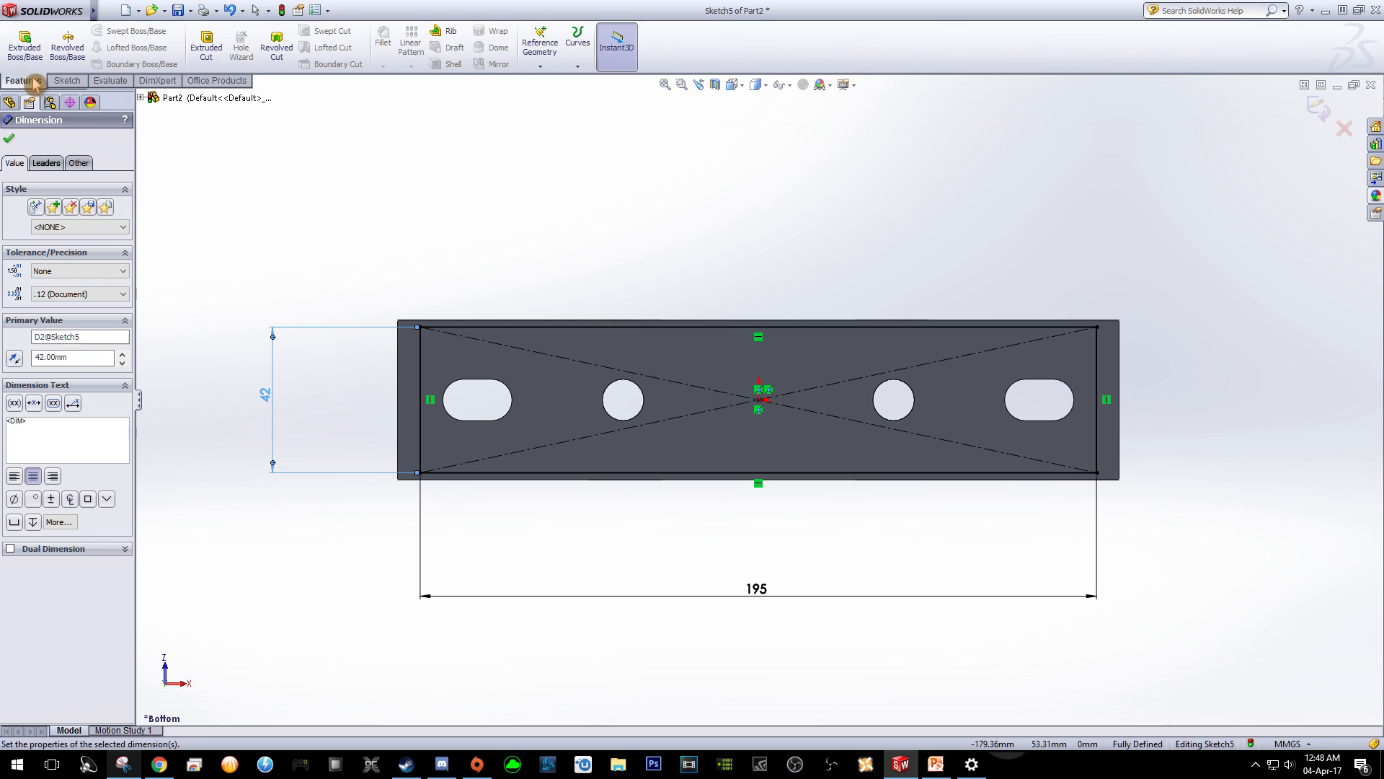
click(213, 60)
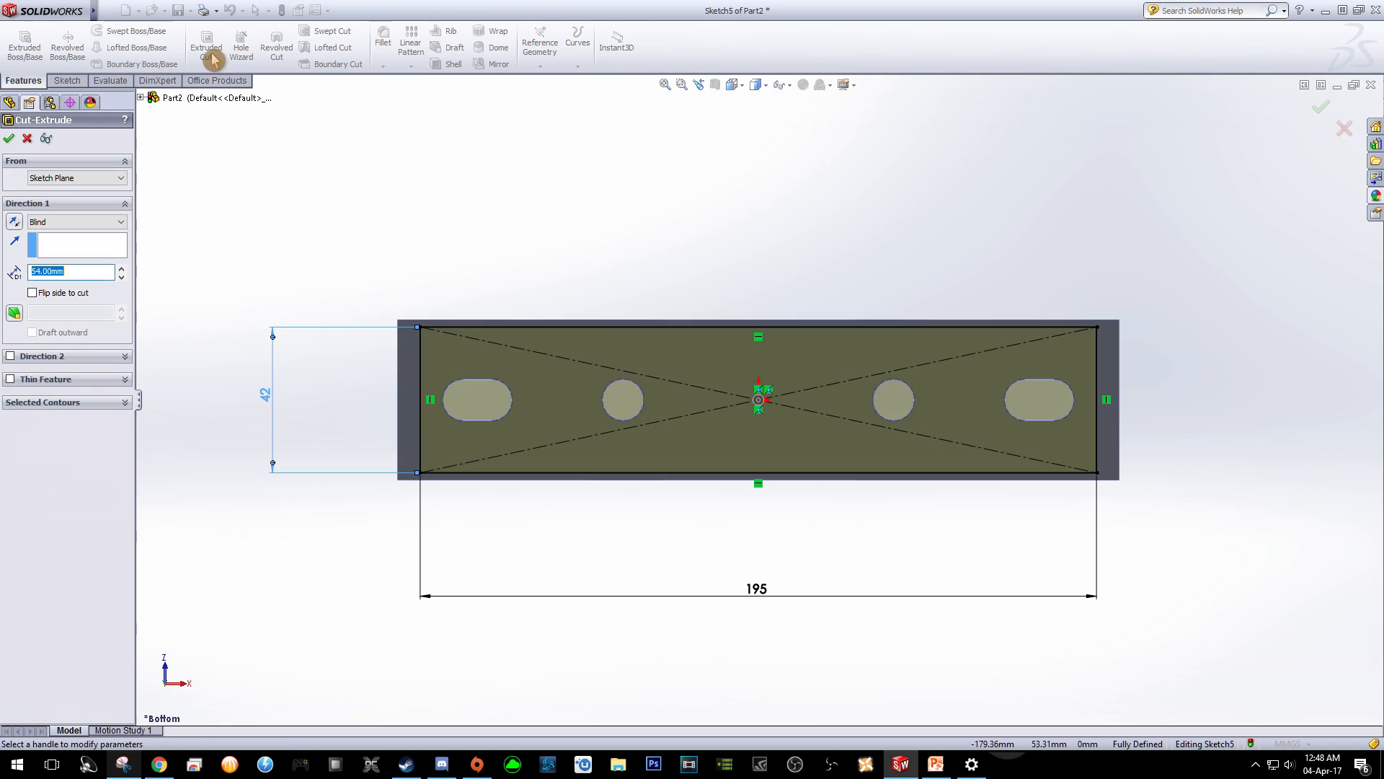
middle_drag(621, 287, 618, 599)
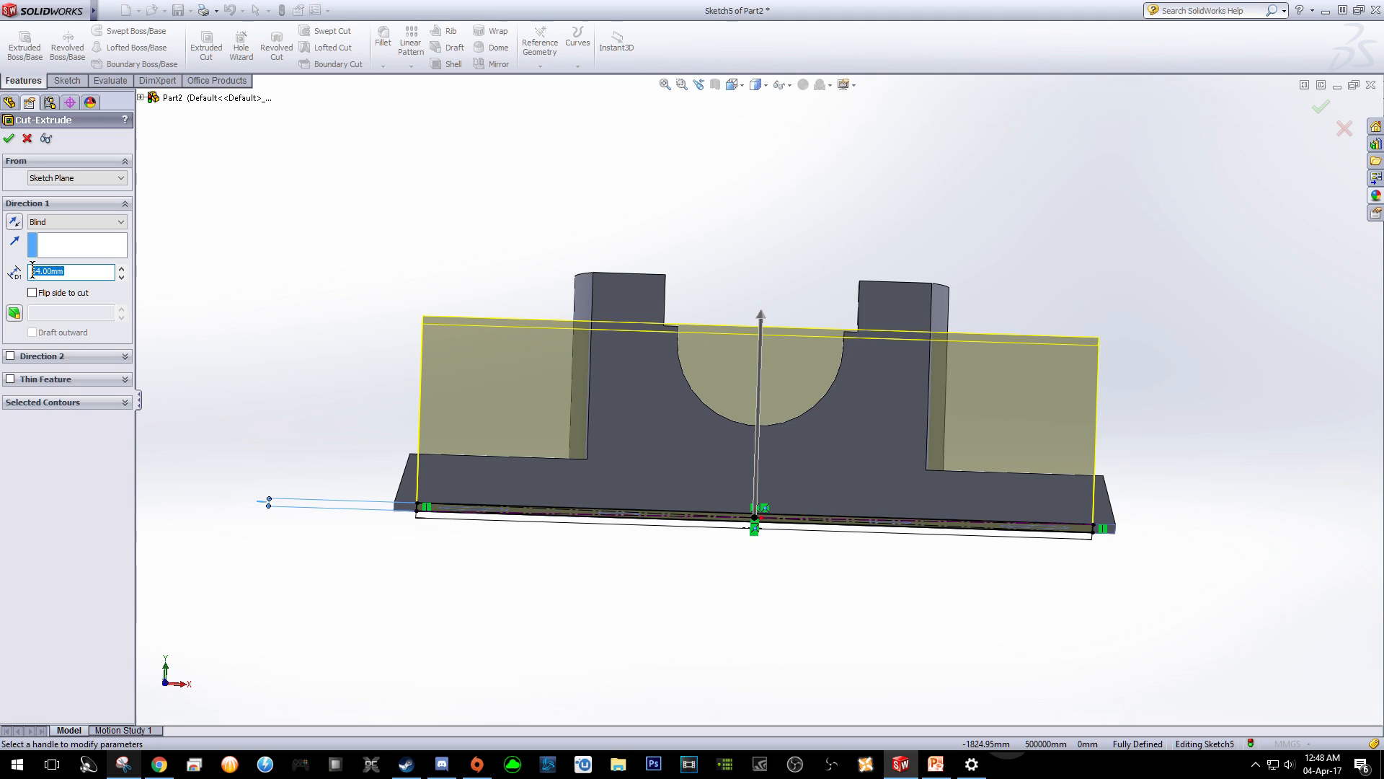
text(2)
click(15, 314)
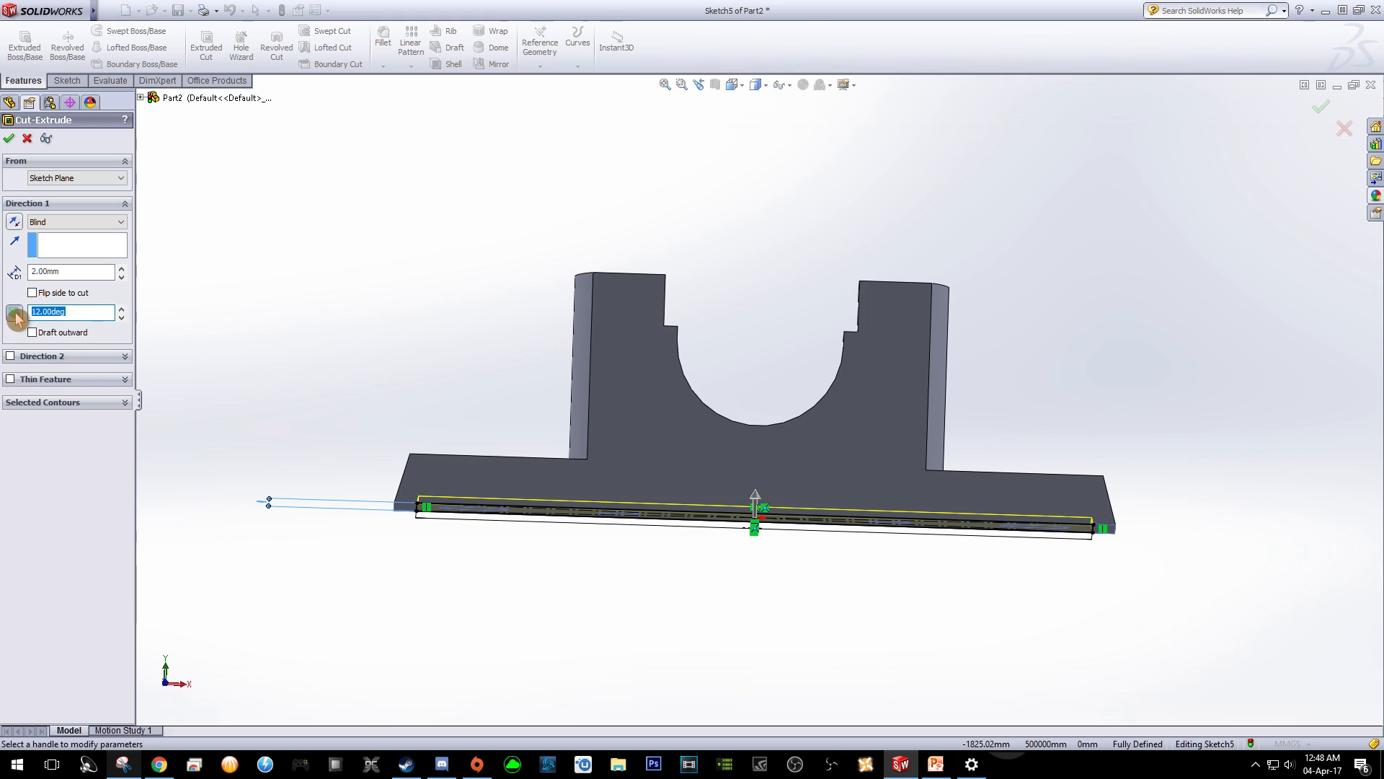
scroll(423, 504, down, 5)
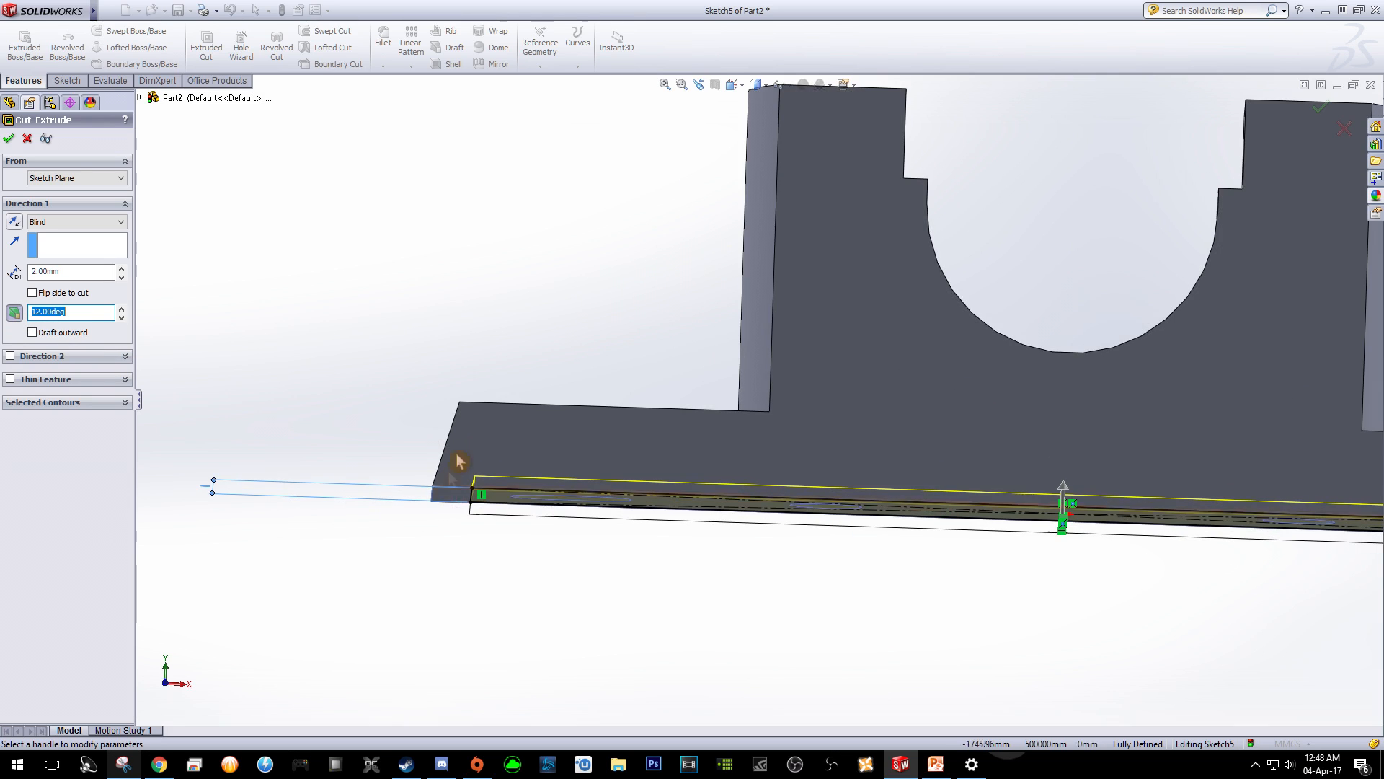
scroll(495, 424, down, 5)
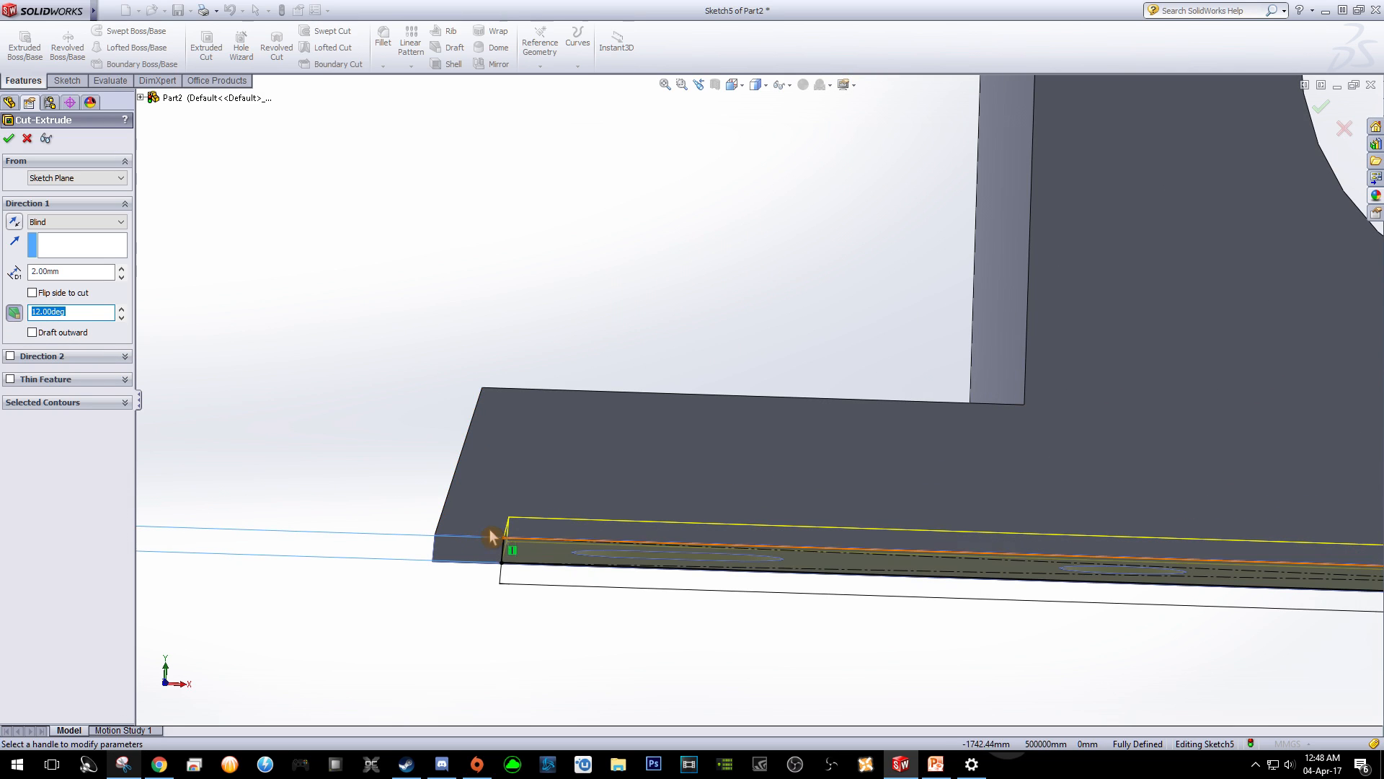
click(123, 309)
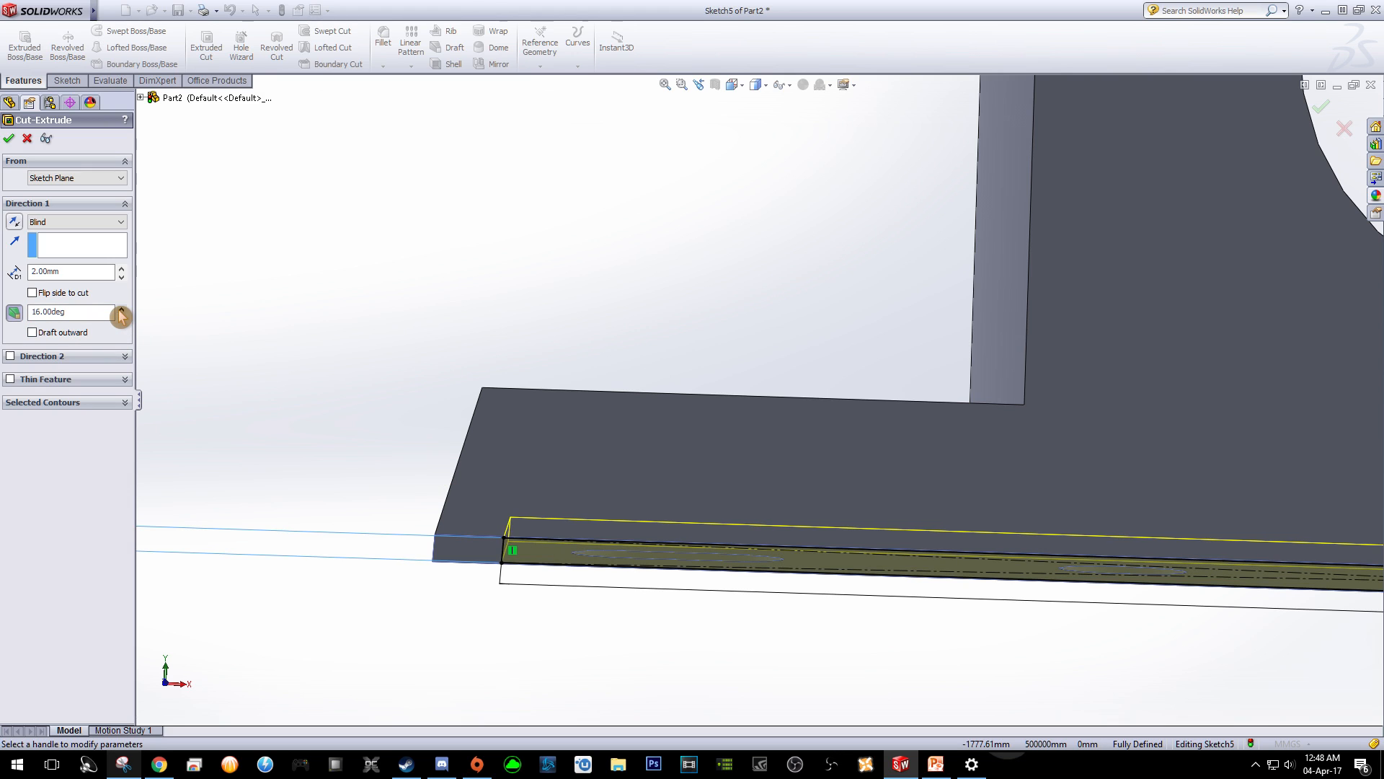
middle_drag(359, 457, 355, 473)
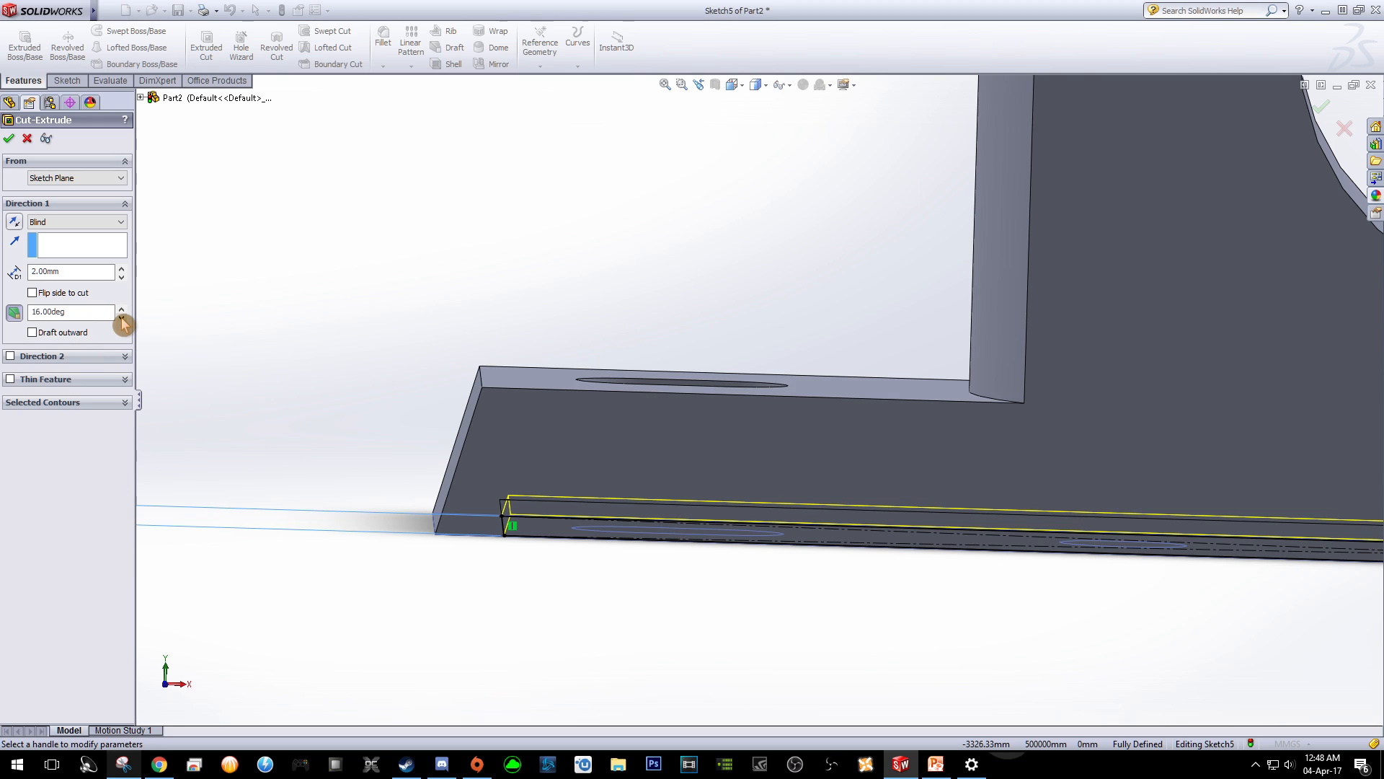
middle_drag(399, 476, 396, 462)
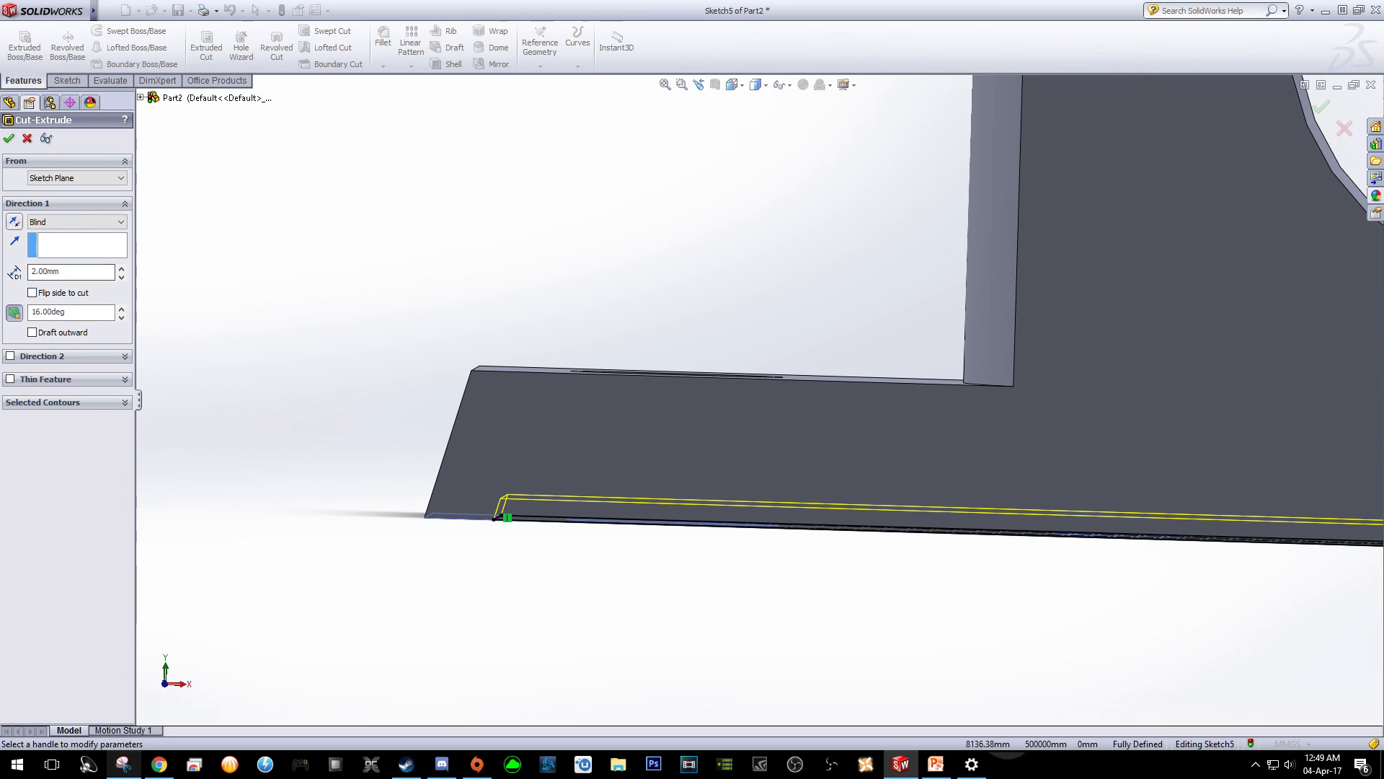
click(8, 138)
Examine the drafted edges and floor of the shallow recess on the part's underside.
middle_drag(568, 628, 634, 490)
scroll(832, 606, down, 1)
scroll(833, 606, up, 4)
click(1075, 648)
scroll(1243, 634, down, 3)
middle_drag(1094, 571, 1014, 526)
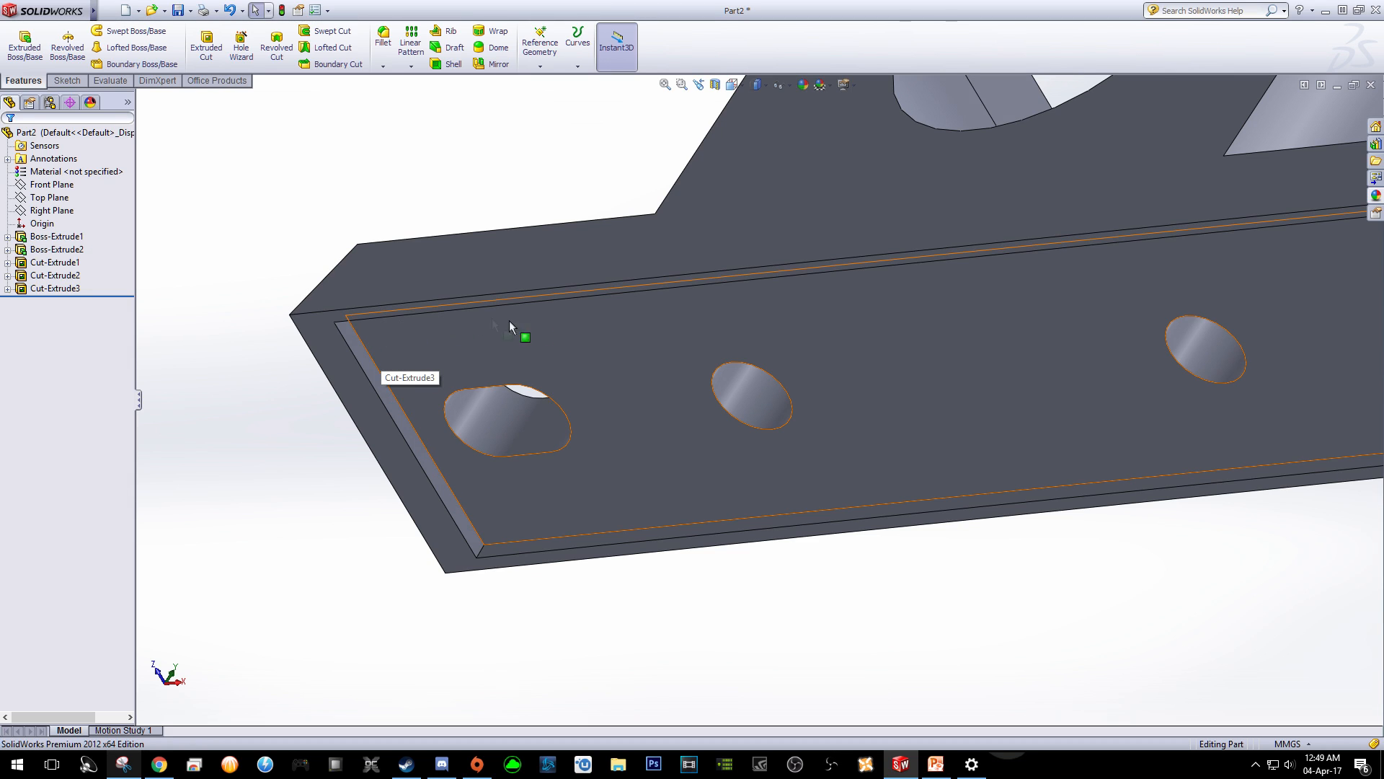
click(64, 275)
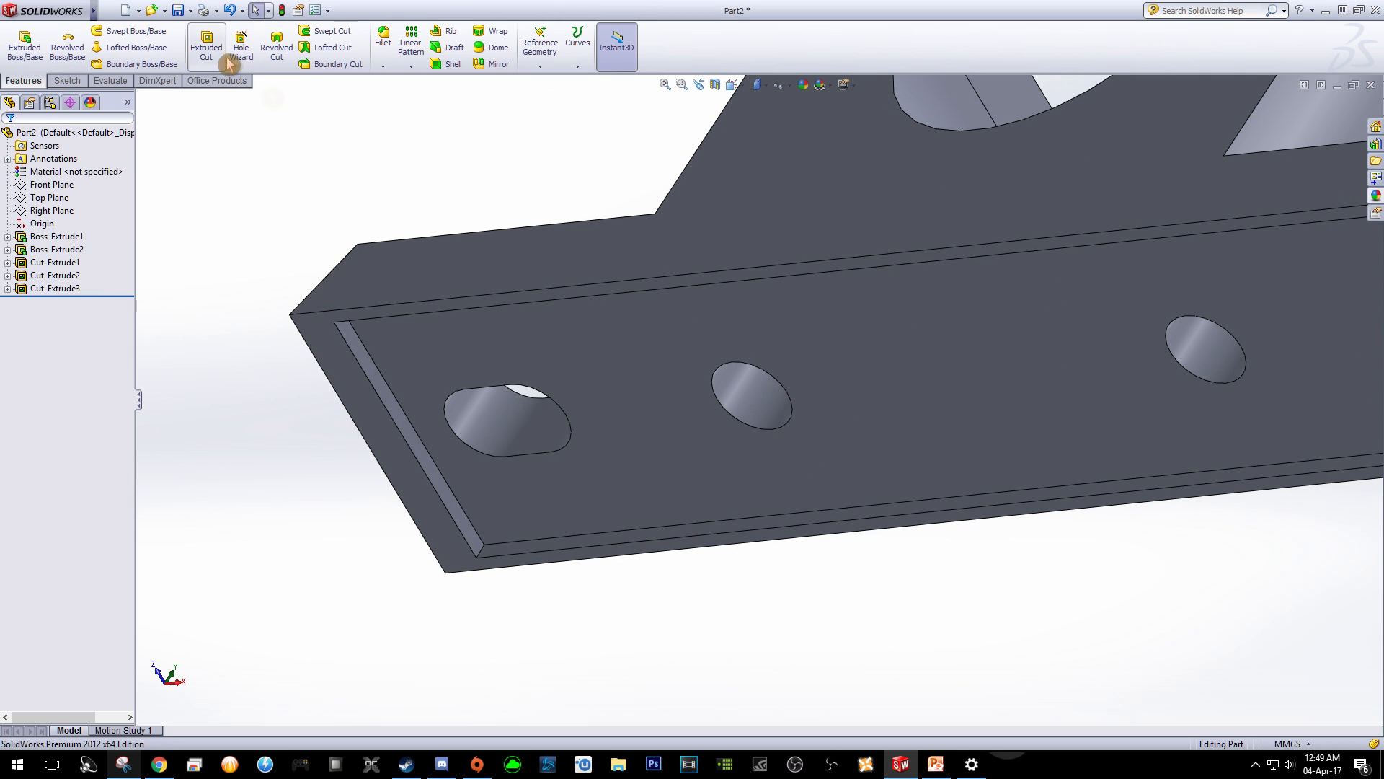
scroll(1156, 386, up, 3)
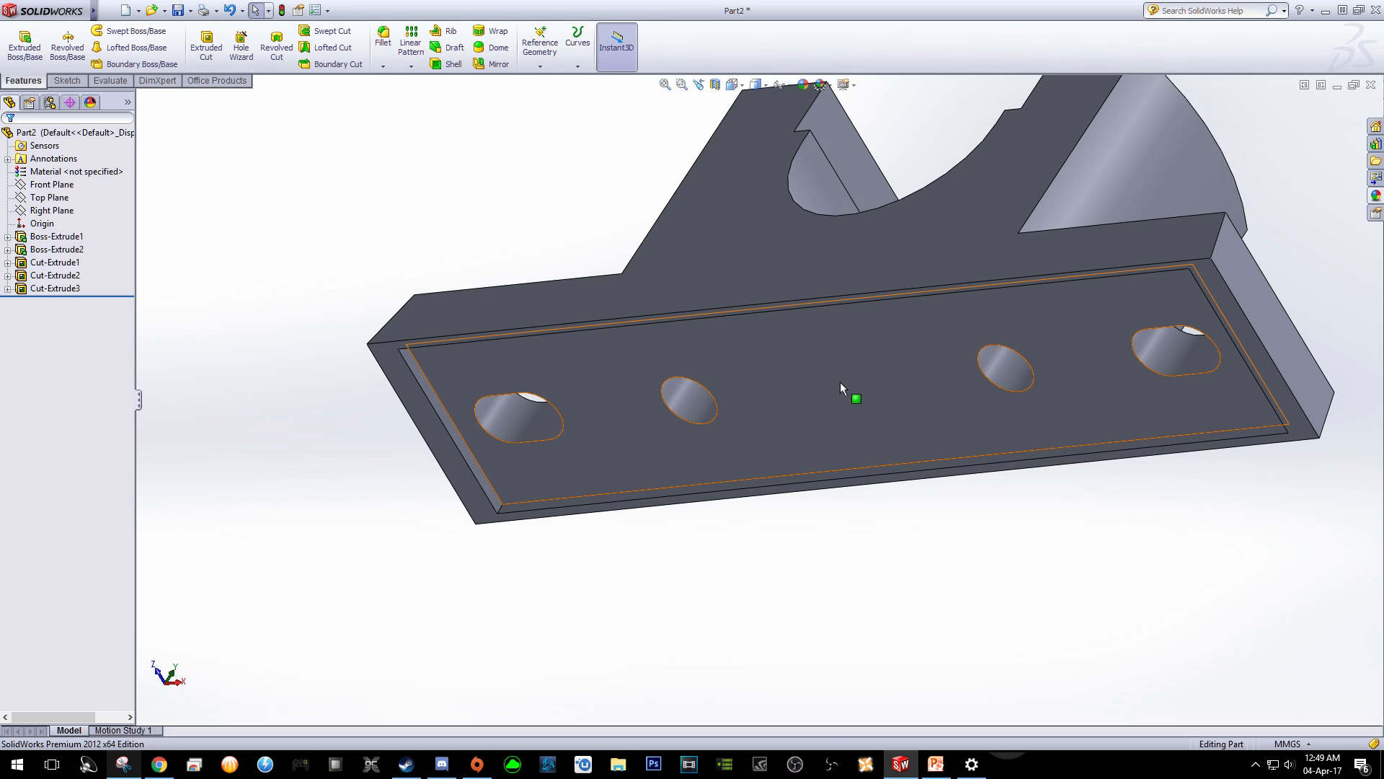
Start a new sketch on the recess floor, viewed square-on from below.
click(845, 346)
right_click(845, 346)
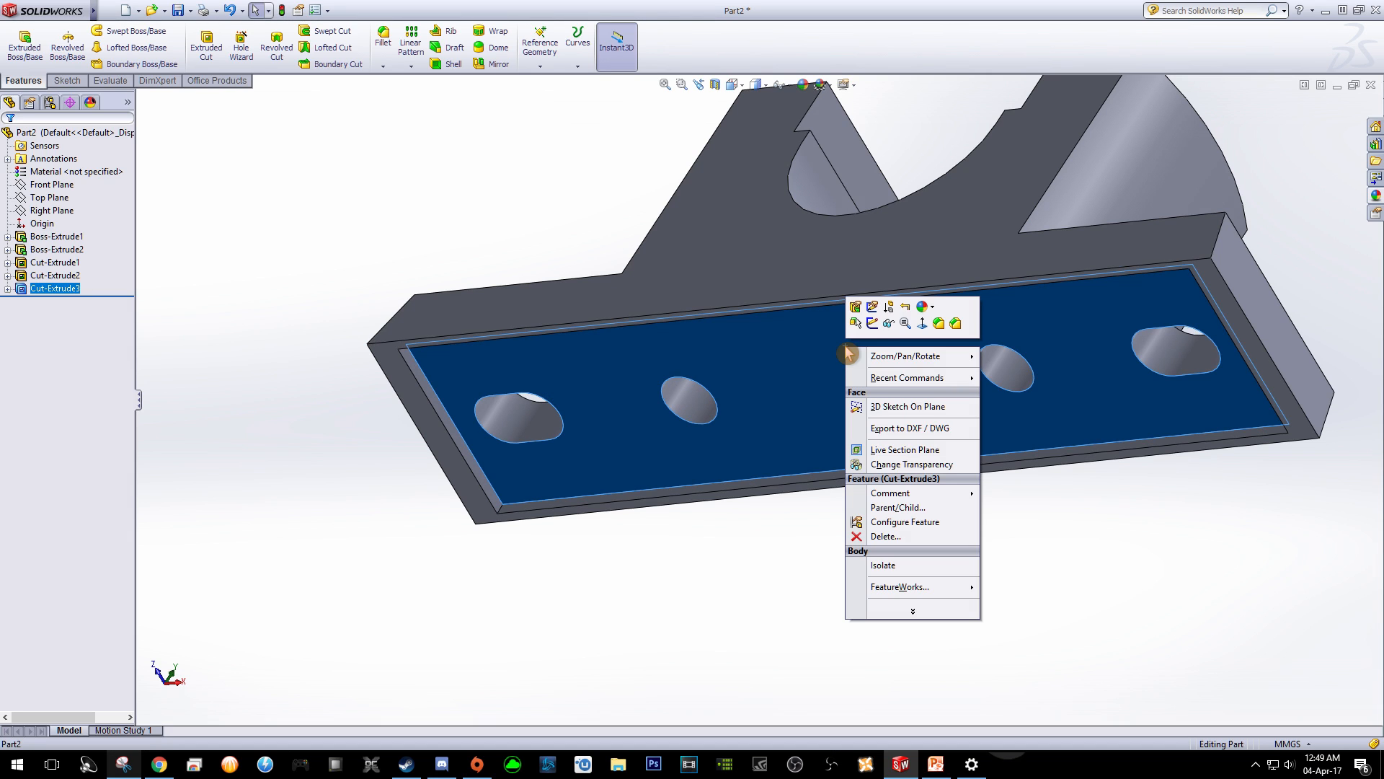
click(921, 326)
click(661, 557)
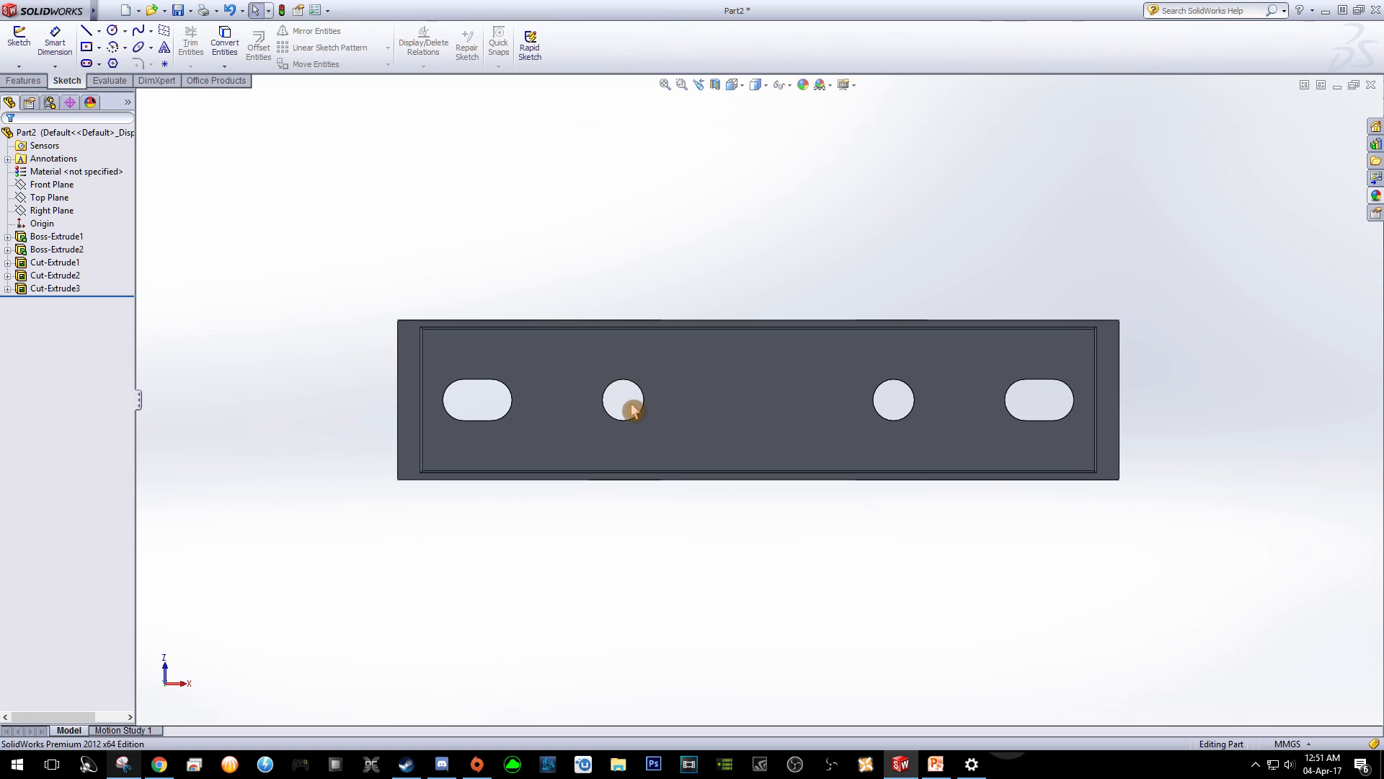
right_click(727, 376)
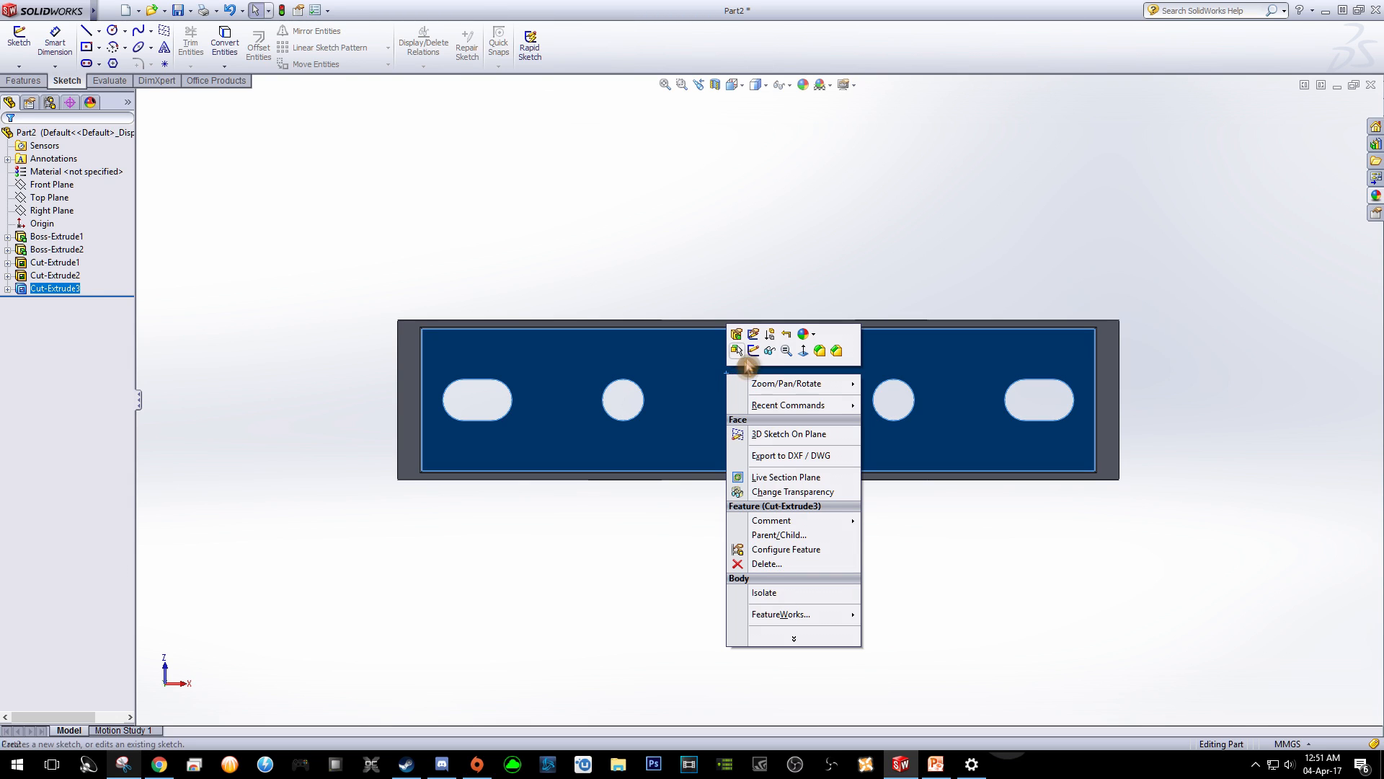
click(752, 351)
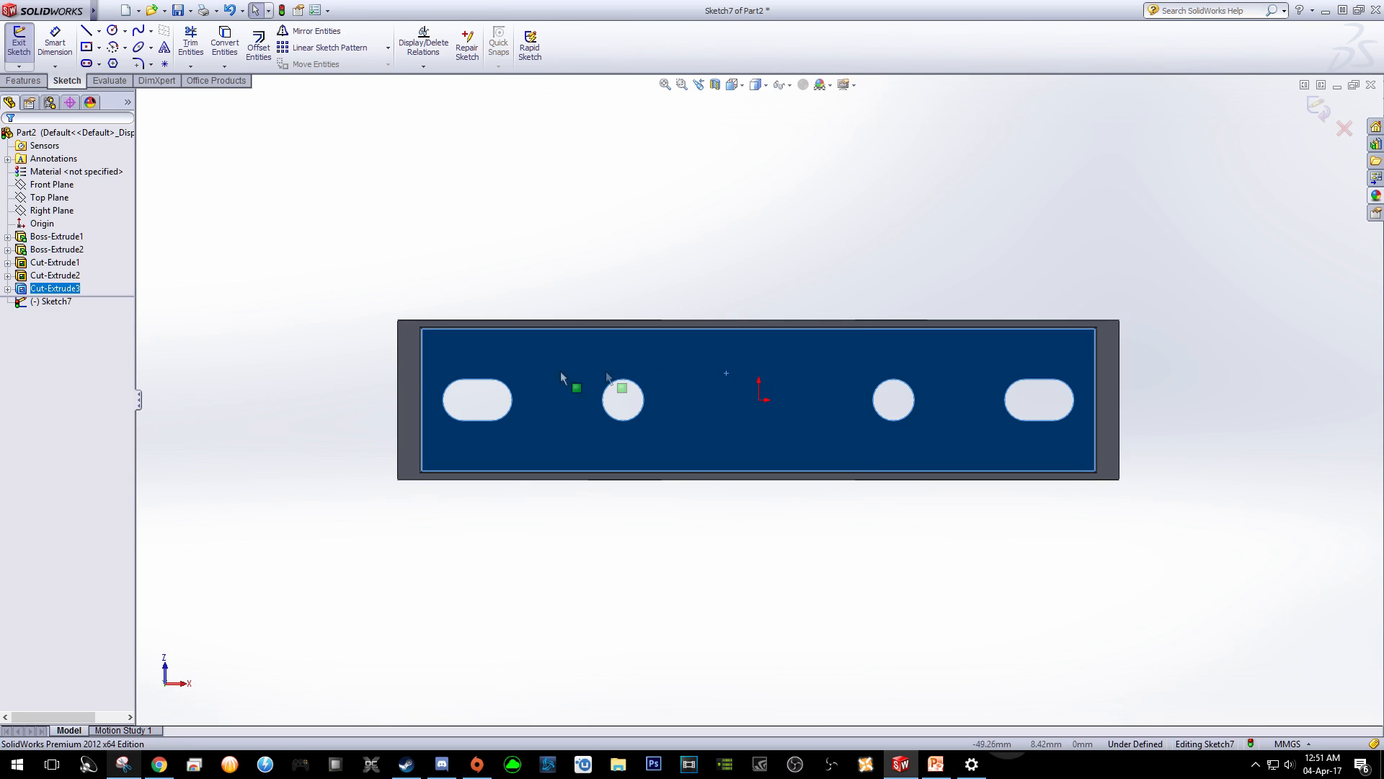
Sketch a center rectangle about 24 mm wide and 21 mm high, centred on the left round hole.
click(98, 47)
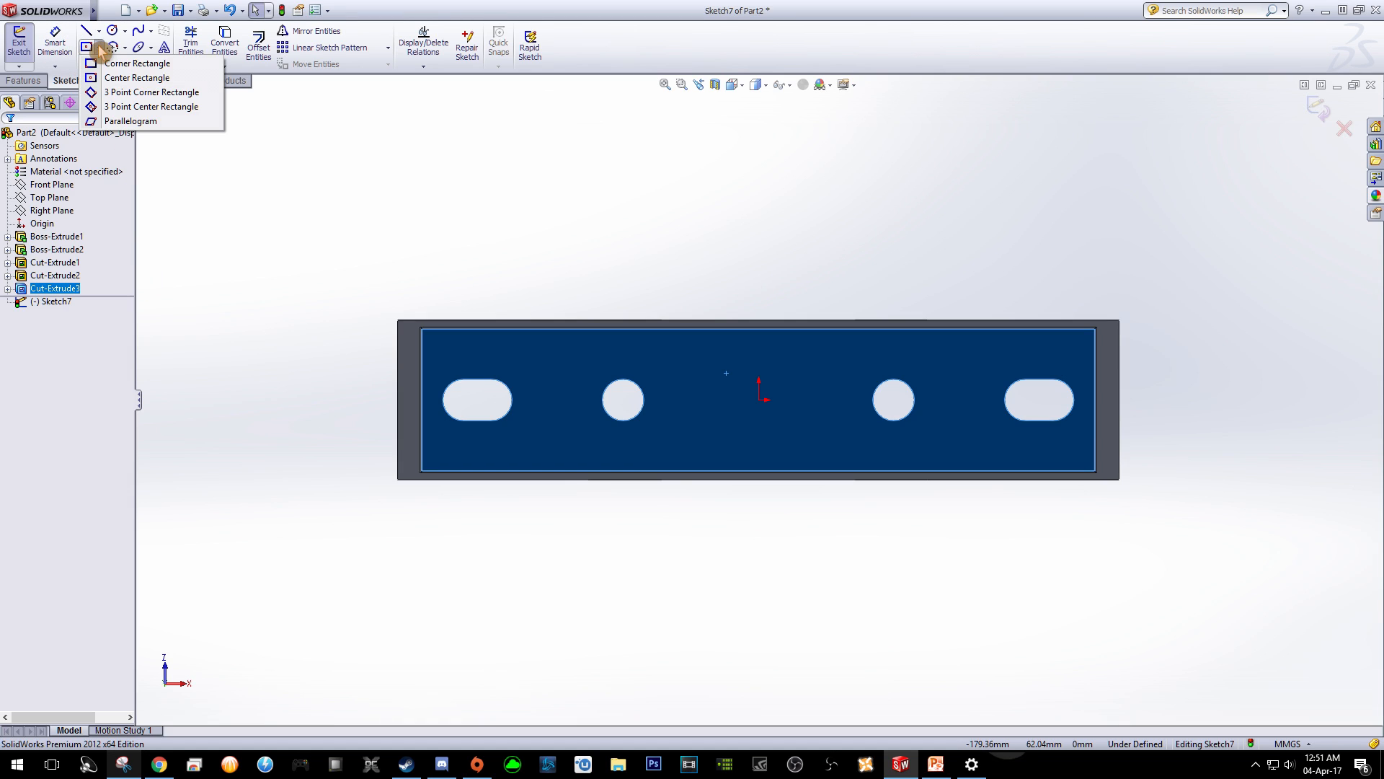
click(127, 78)
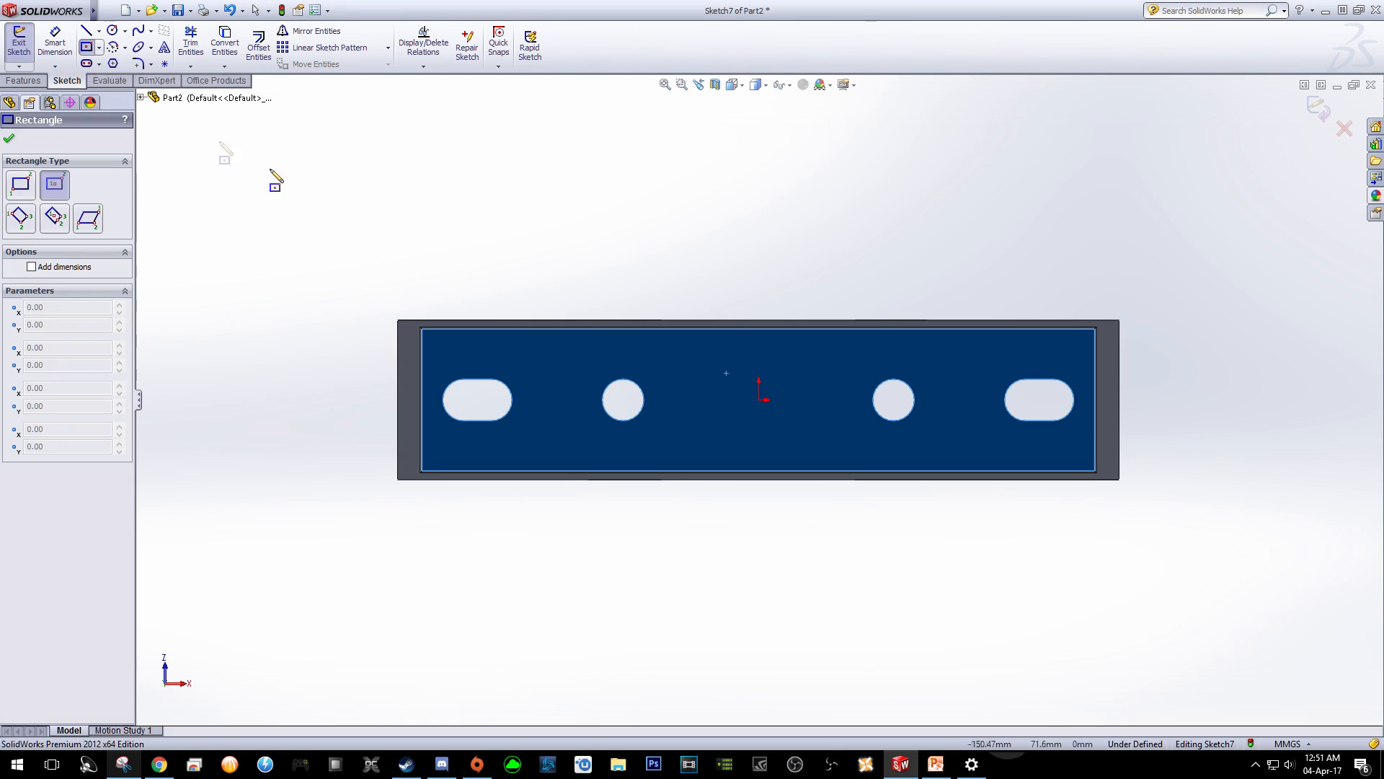
click(623, 400)
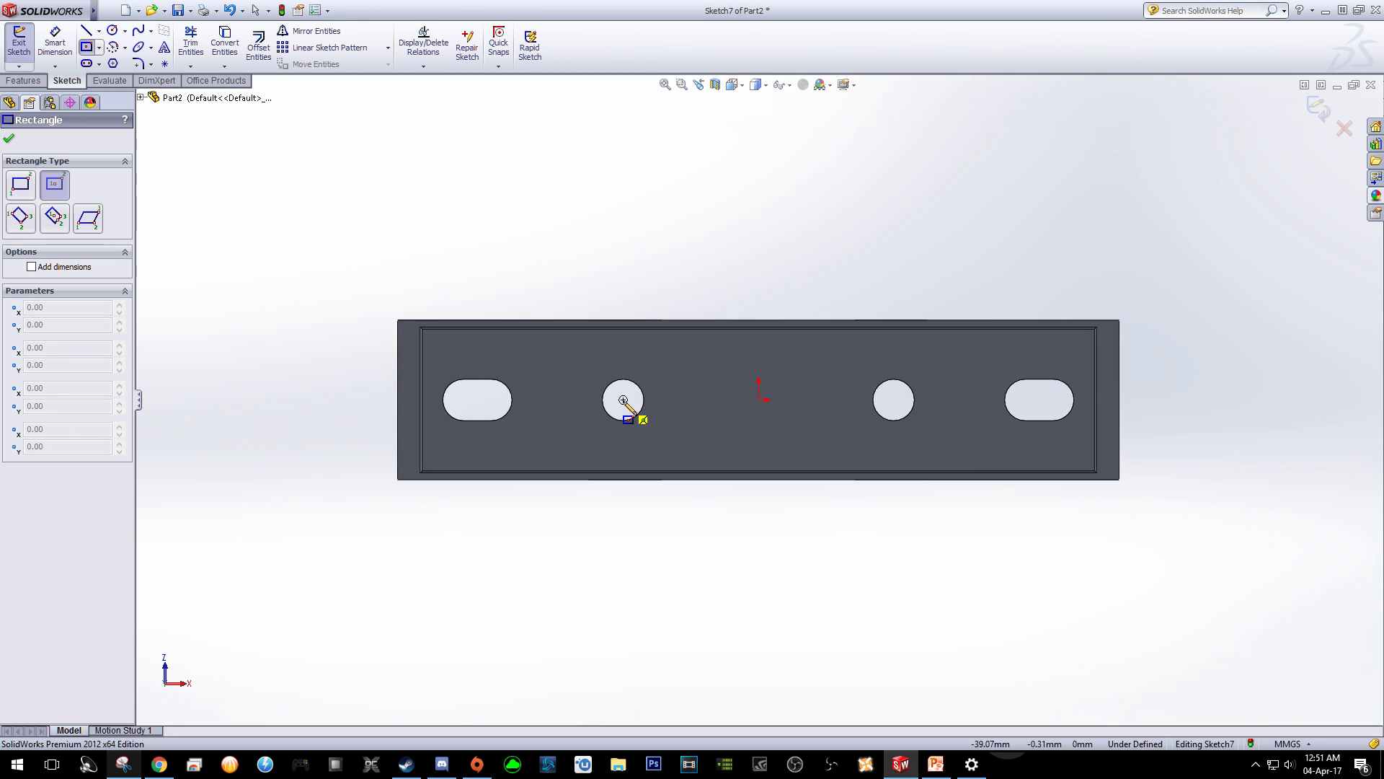
click(665, 364)
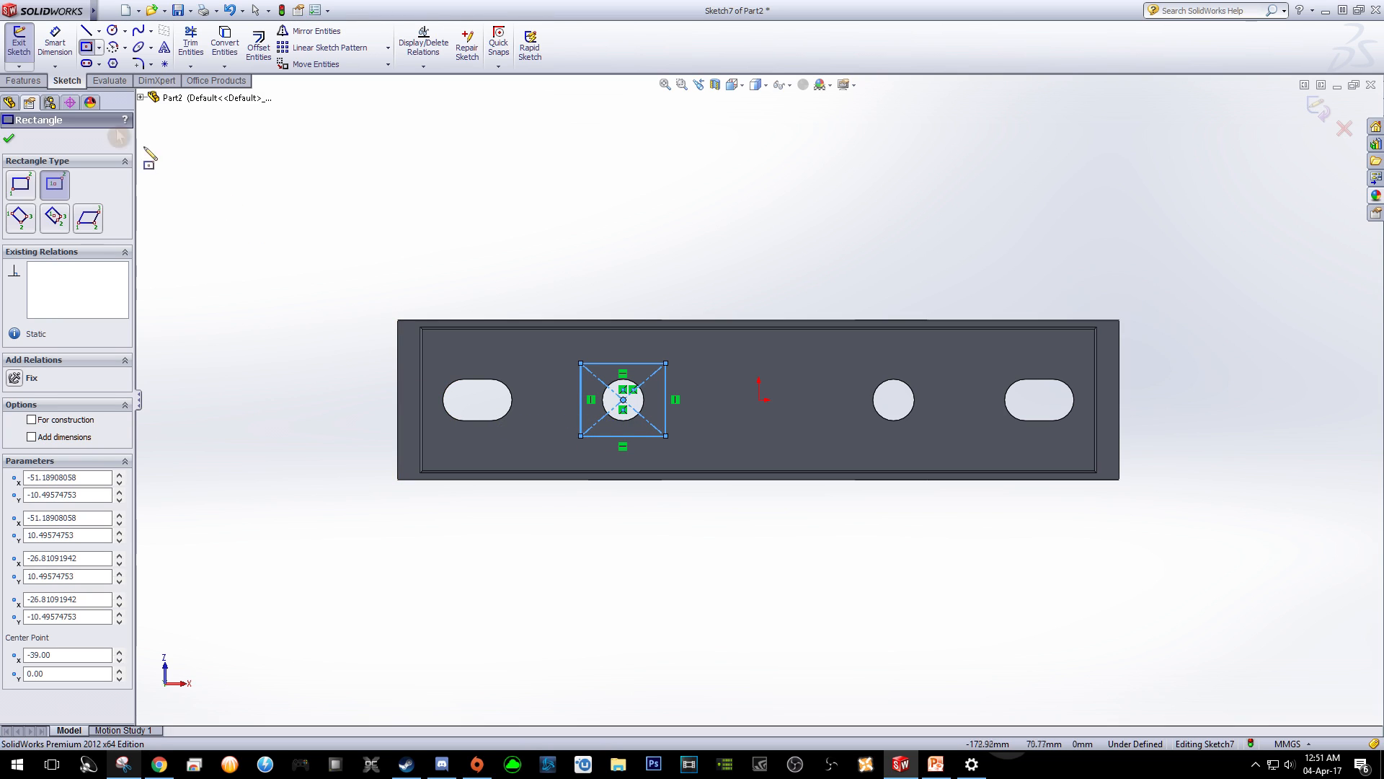
Dimension the rectangle's horizontal side to 28 mm.
click(60, 46)
click(608, 364)
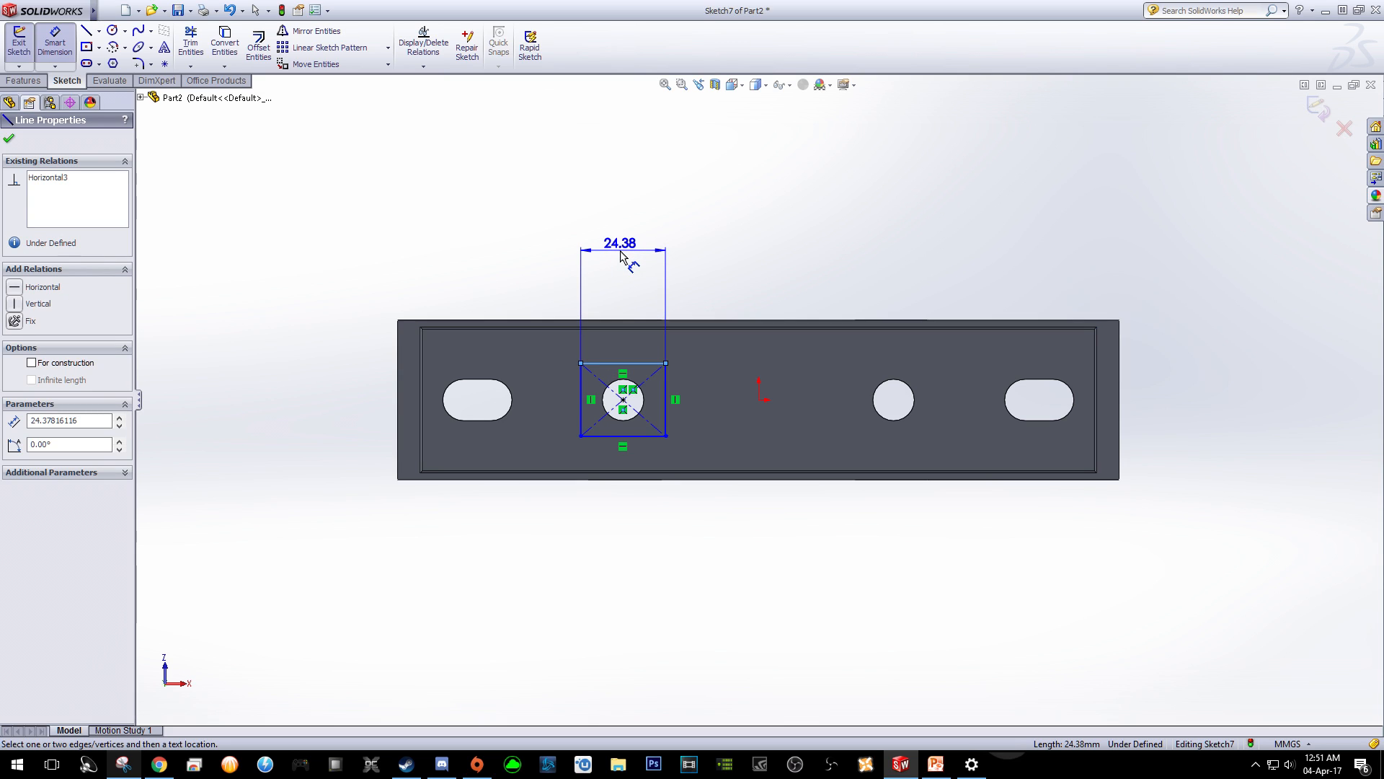
click(620, 252)
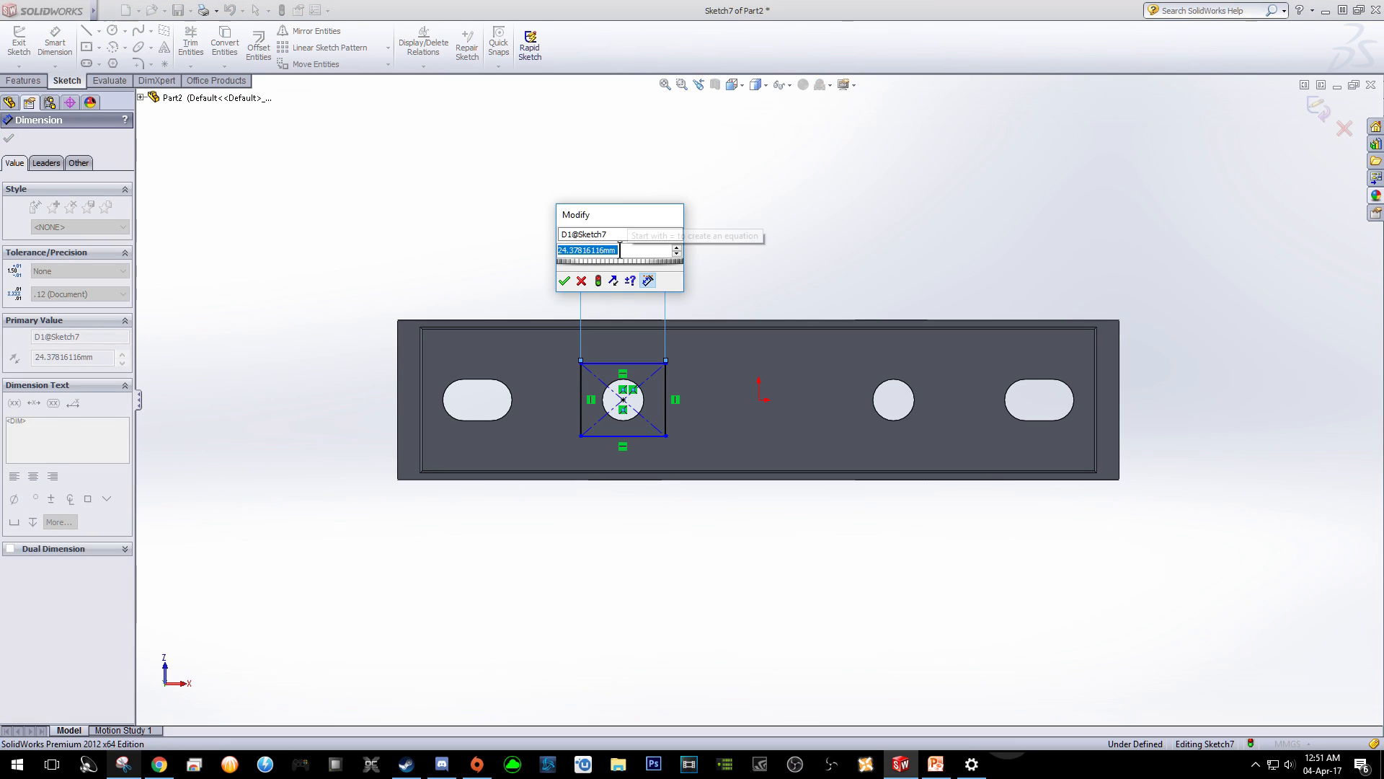
text(28)
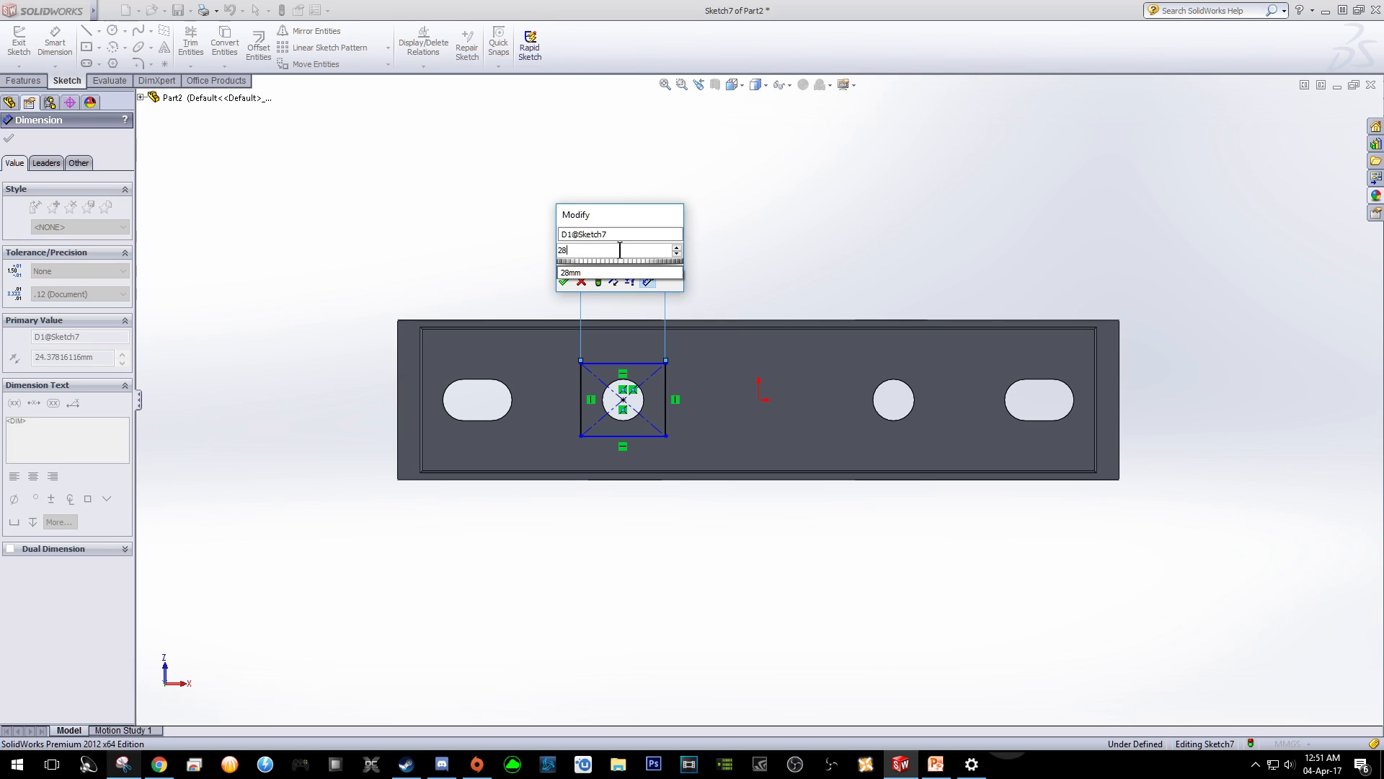
click(565, 282)
click(564, 283)
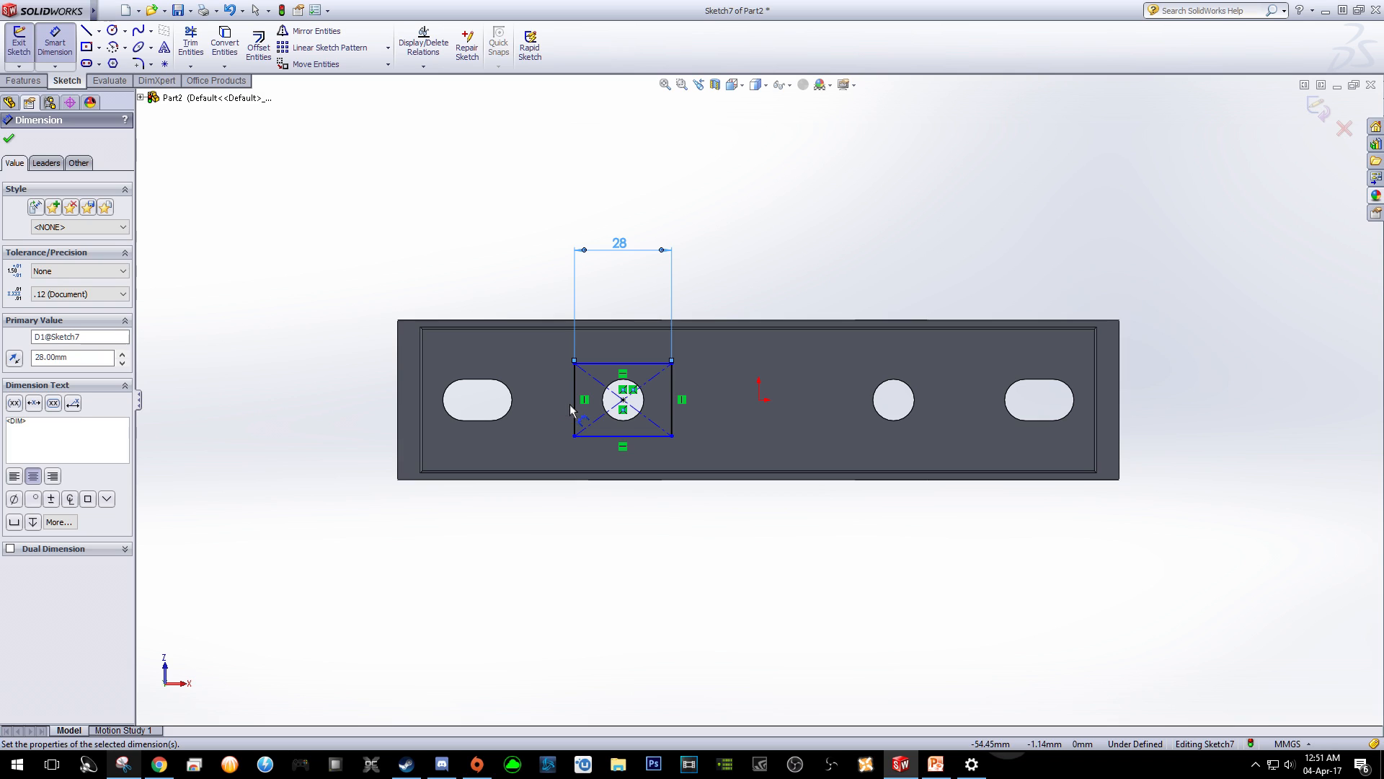
Dimension the rectangle's vertical side to 28 mm and finish dimensioning.
click(574, 402)
click(342, 408)
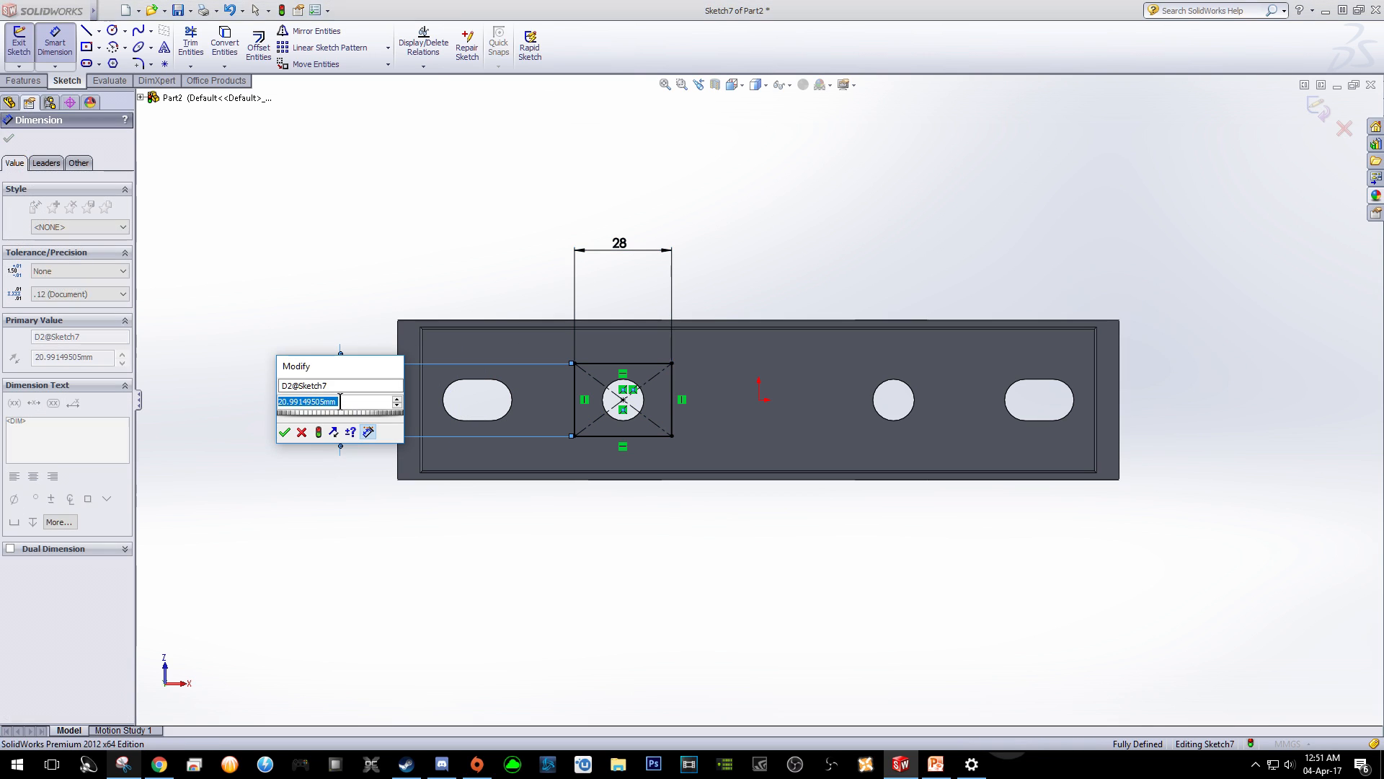
text(28)
key(Return)
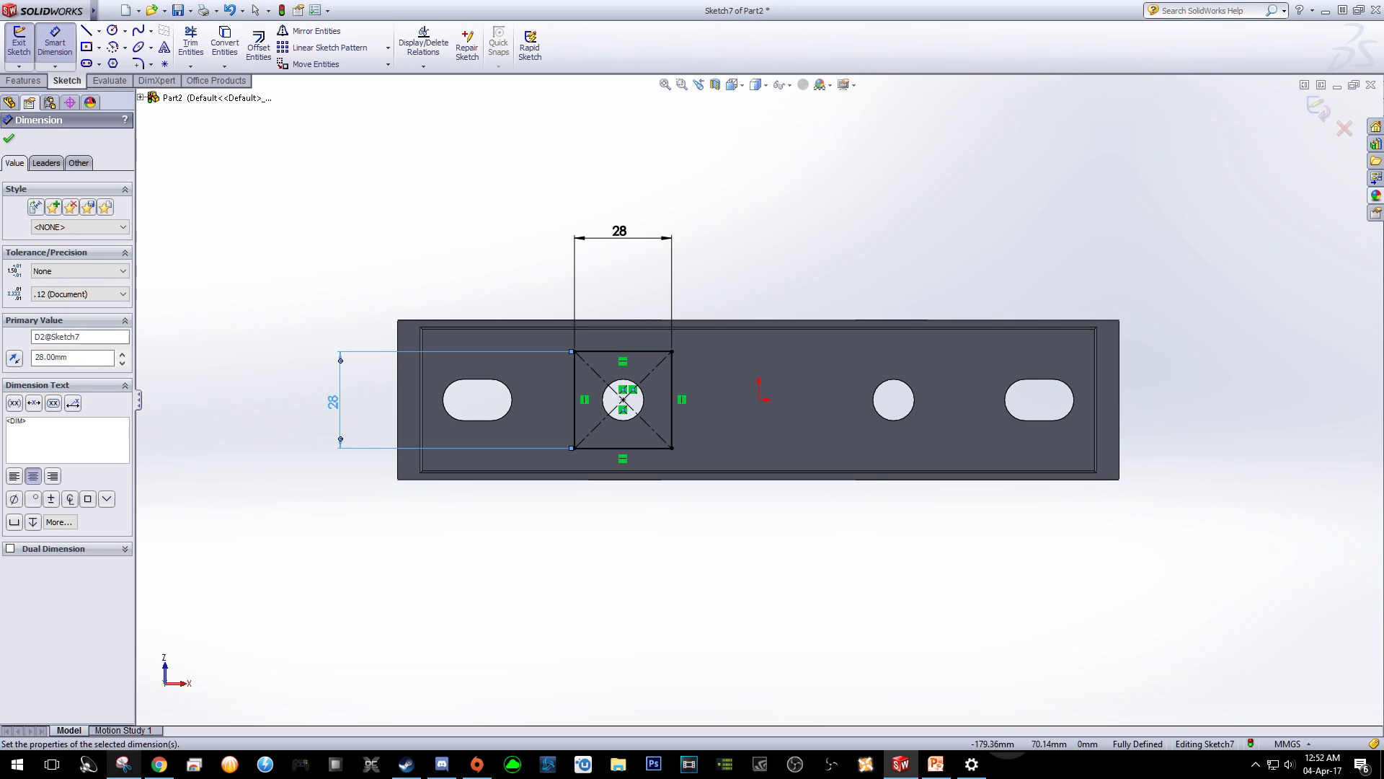
click(9, 139)
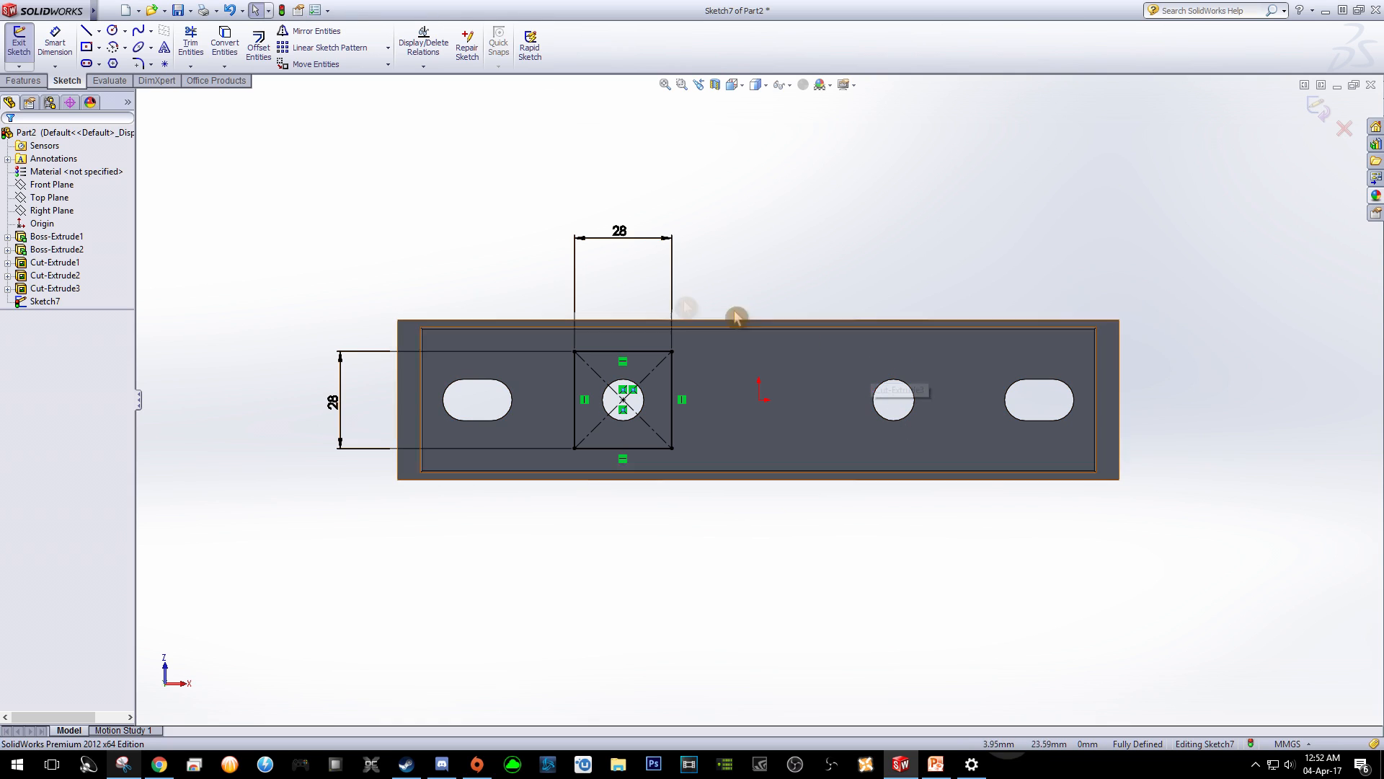
click(99, 30)
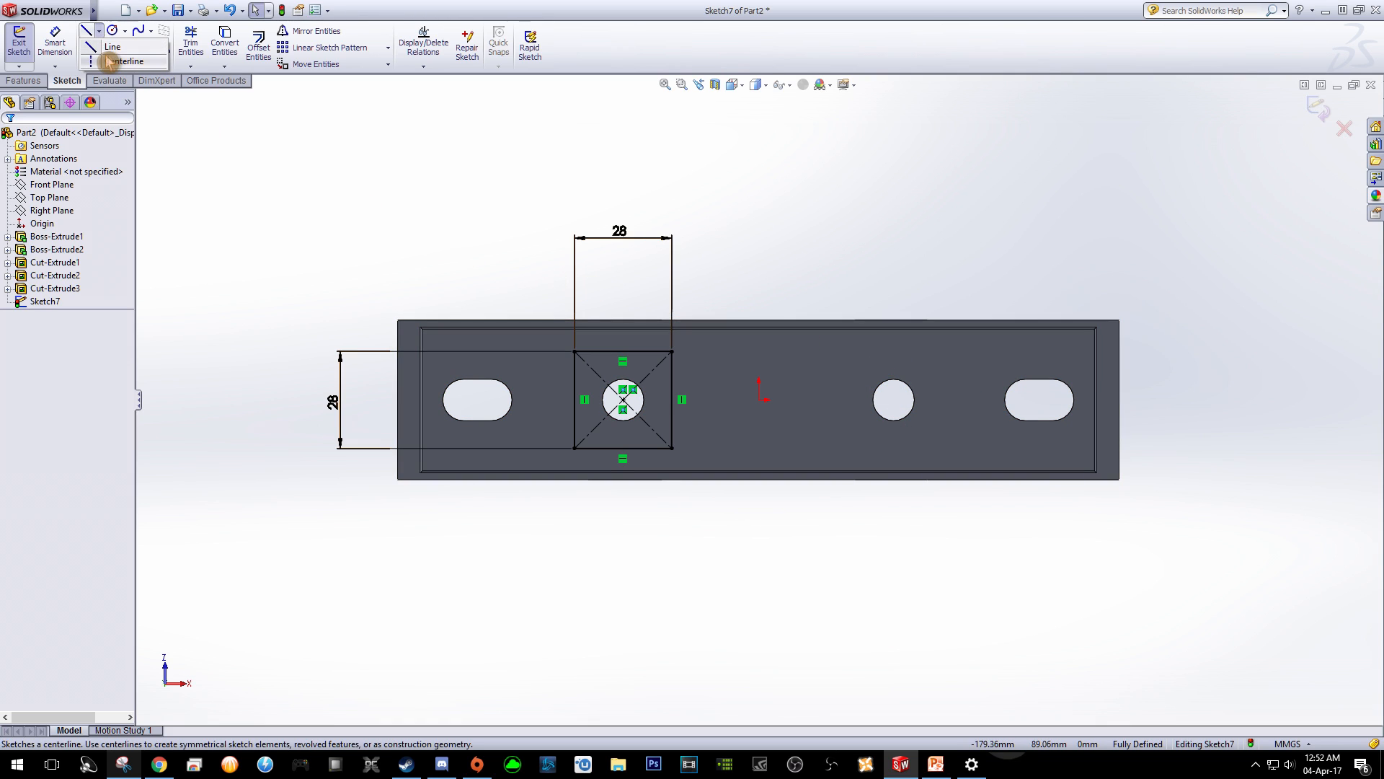
click(112, 61)
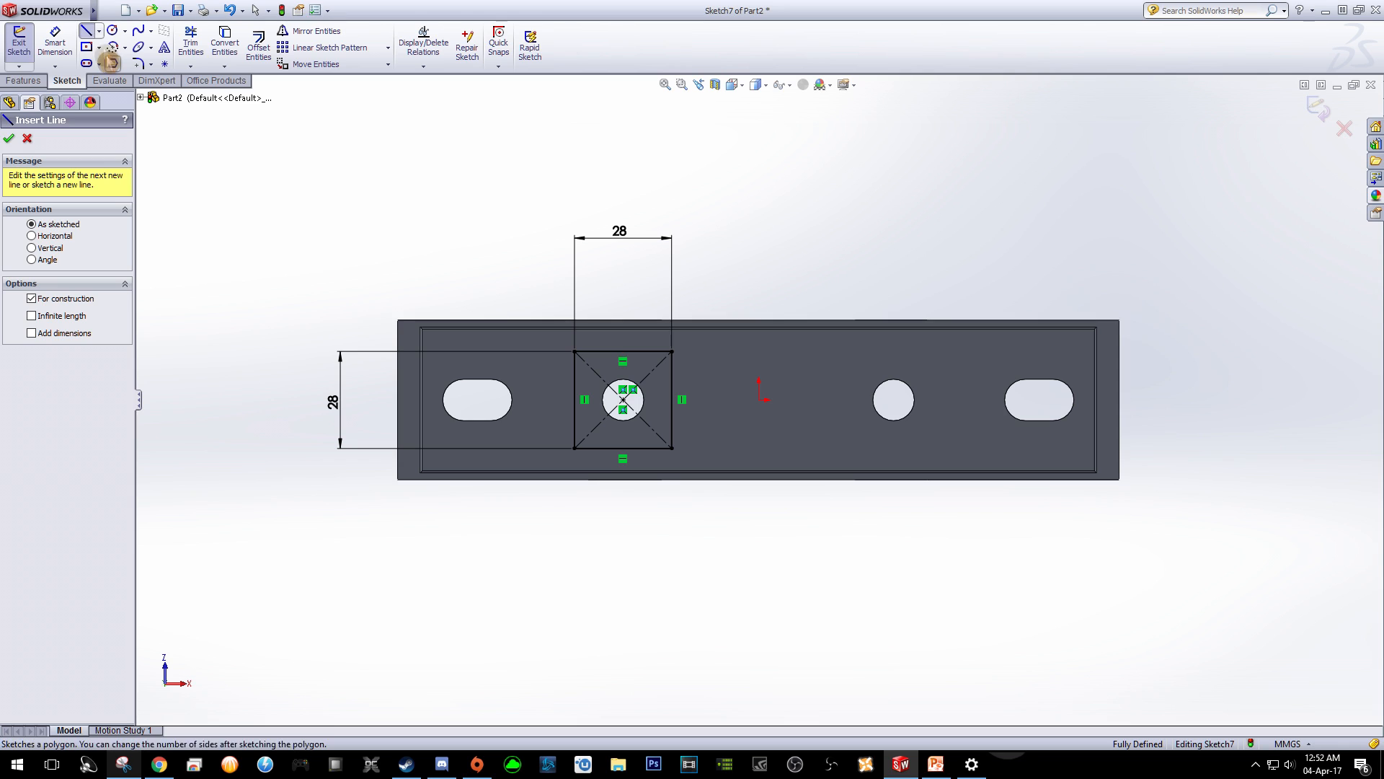
click(757, 326)
click(87, 31)
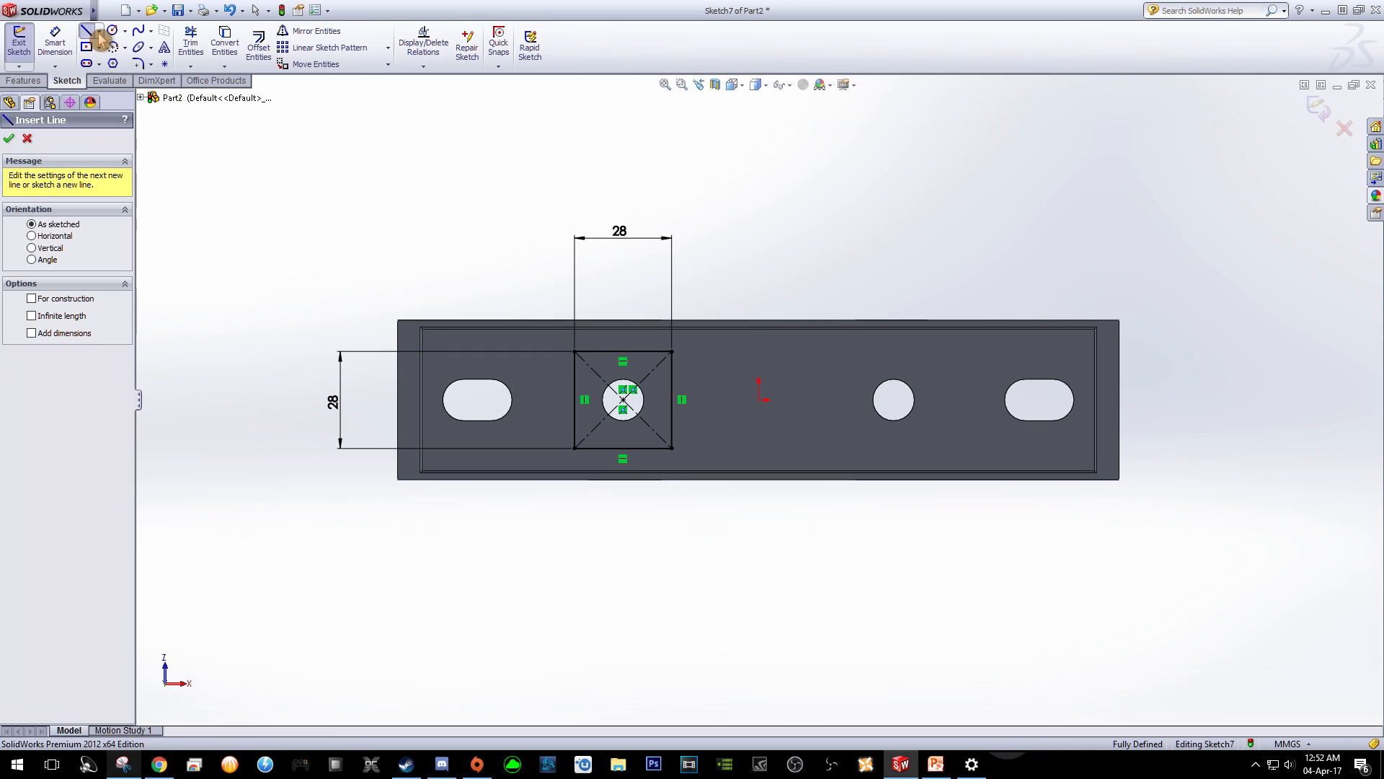
Draw a vertical centerline through the origin, between the midpoints of the base's two long edges.
click(99, 31)
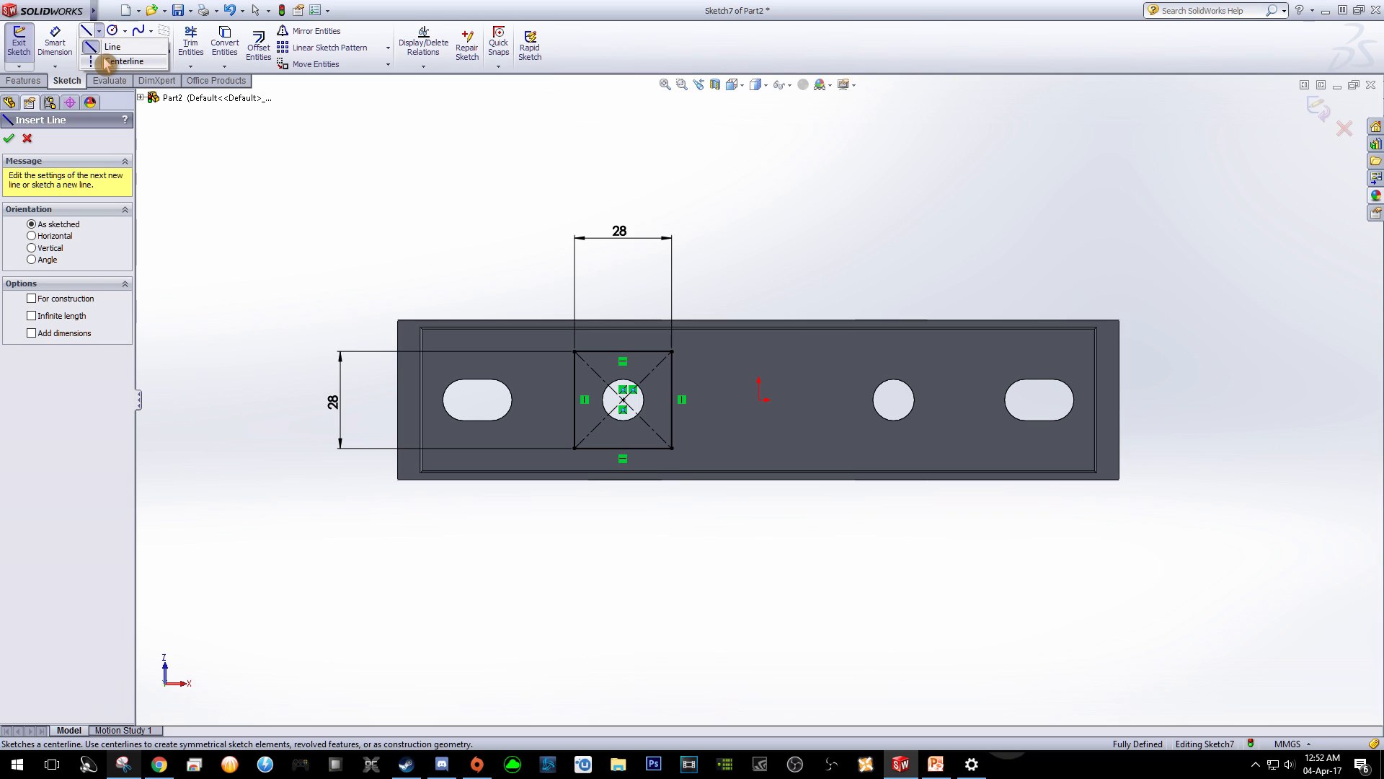
click(115, 61)
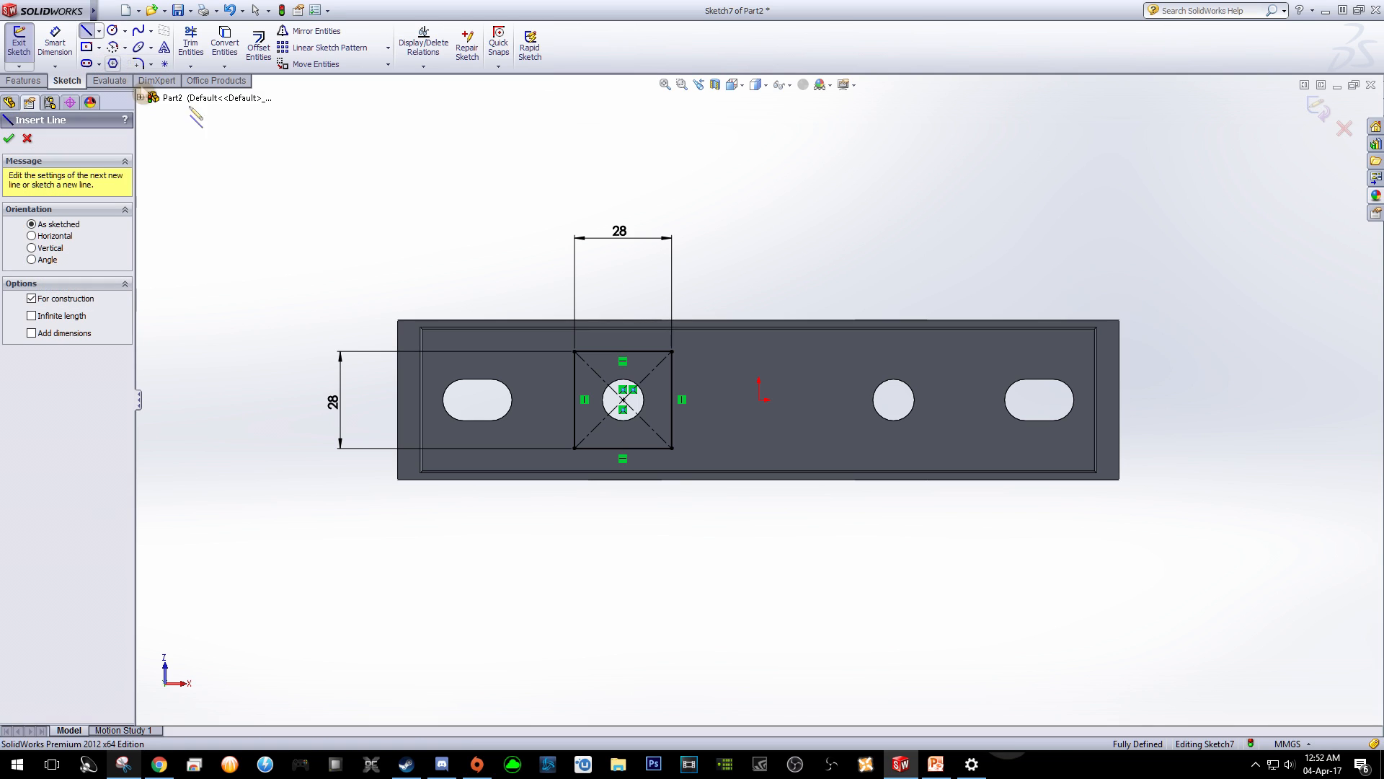
click(759, 319)
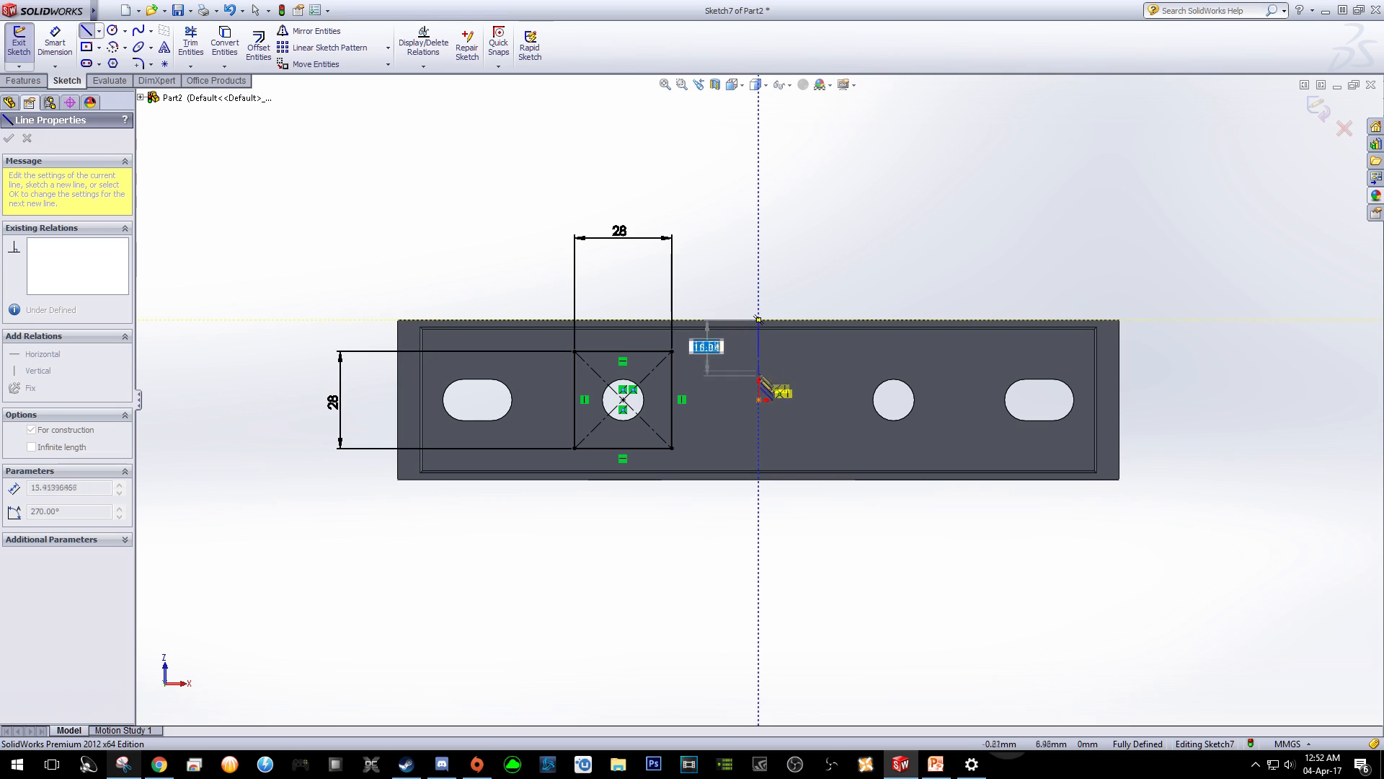
click(758, 478)
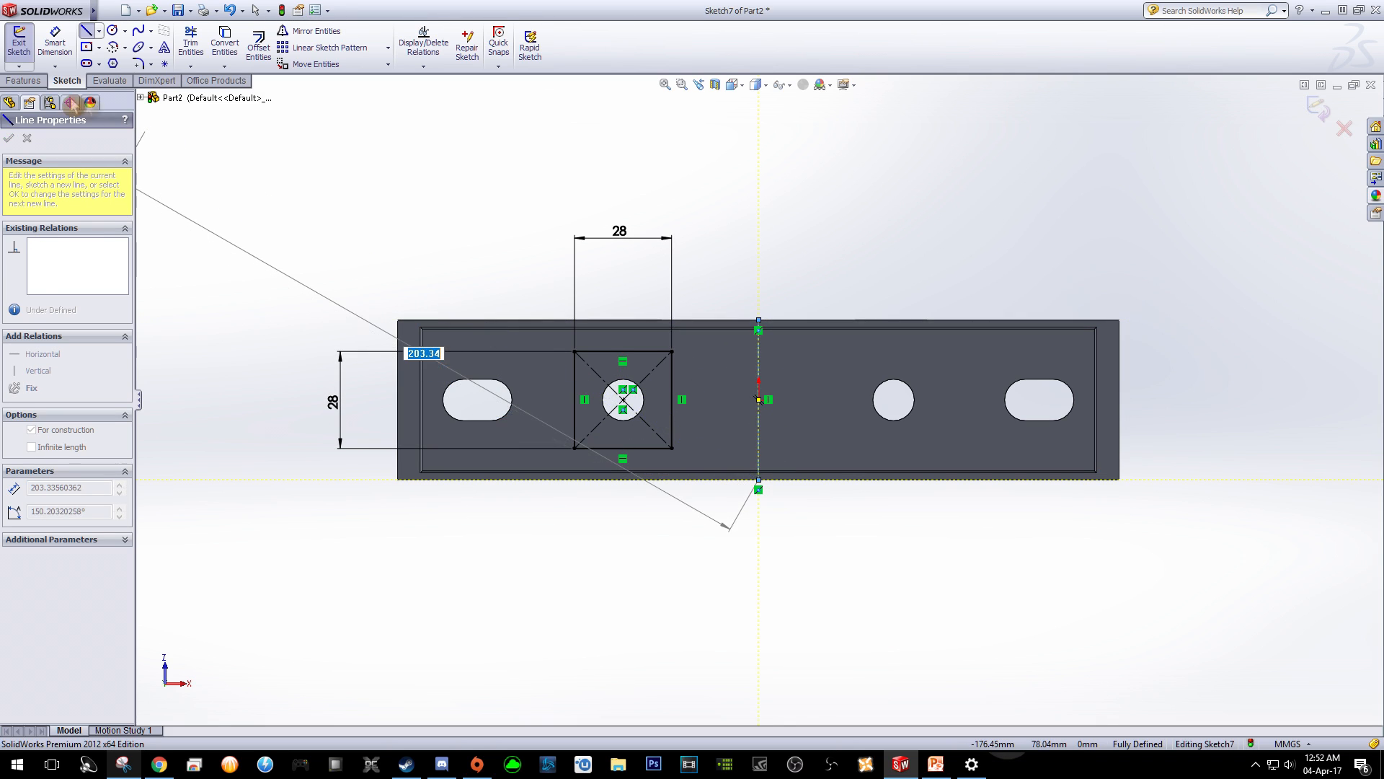
right_click(573, 202)
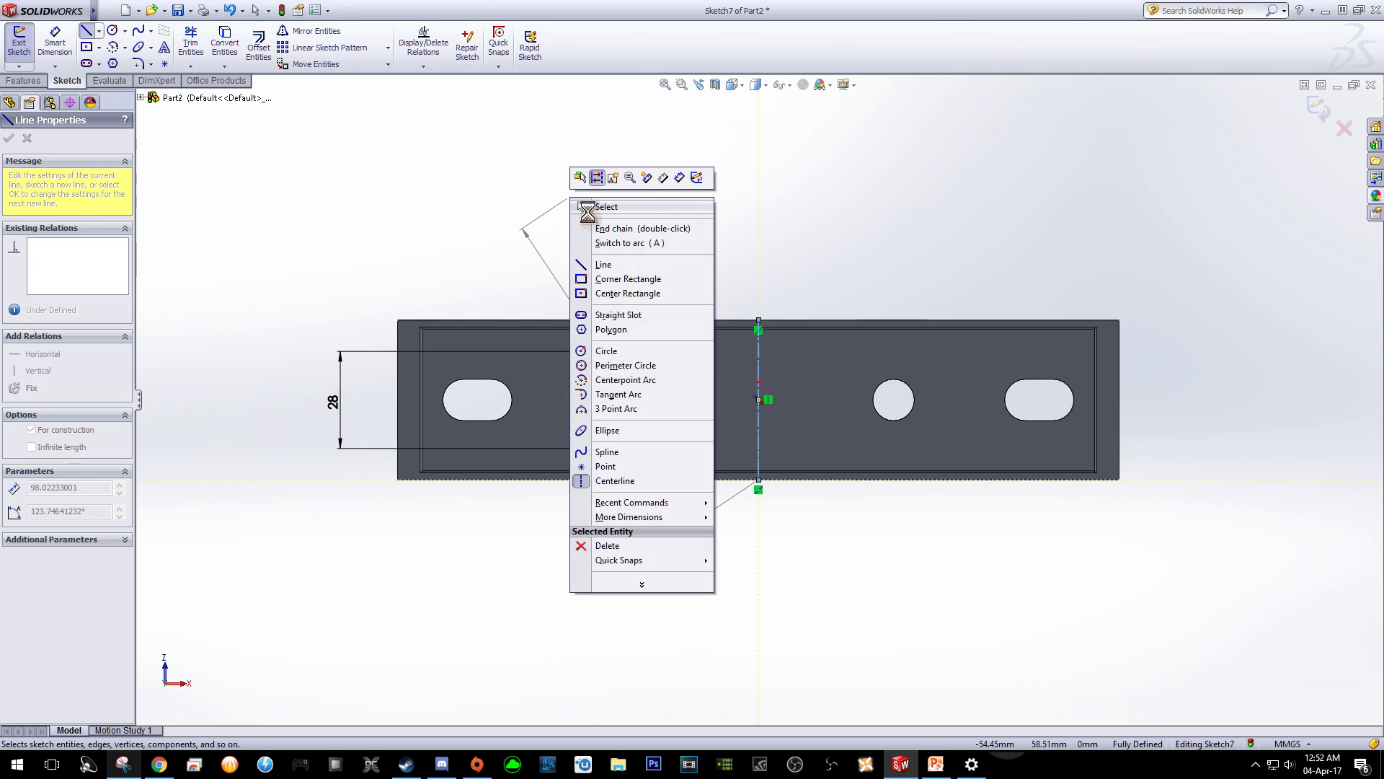
click(604, 207)
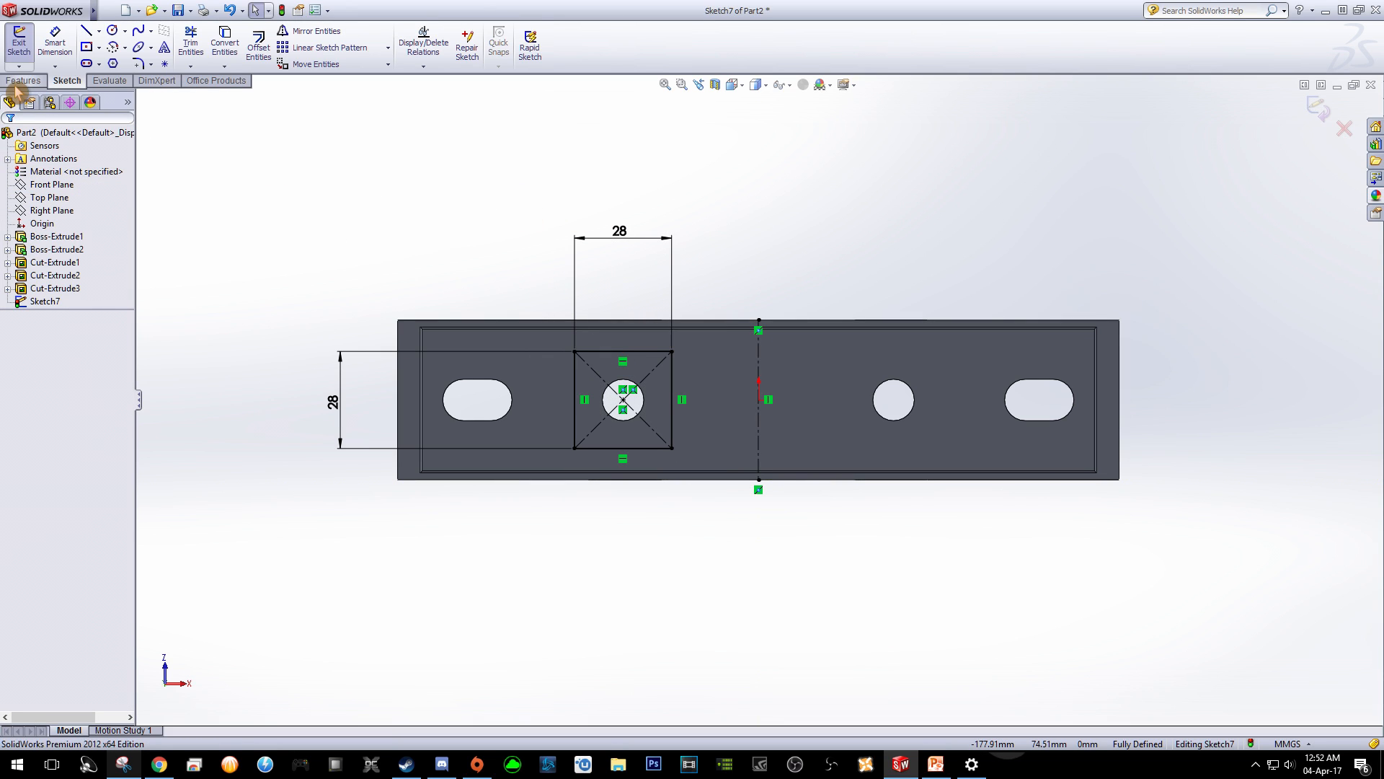
Mirror the four sides of the square about the vertical centerline, keeping the original, to frame the other round hole.
click(295, 33)
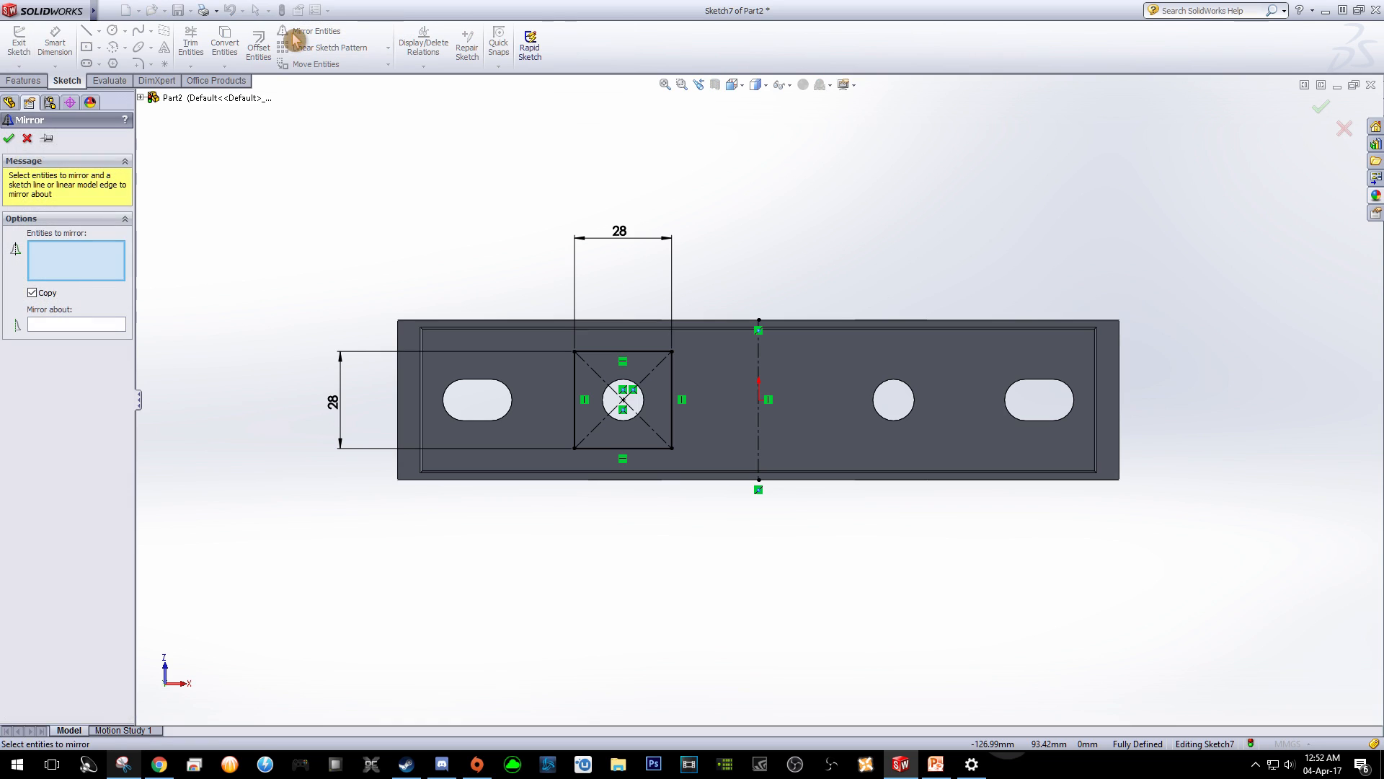
click(617, 352)
click(575, 390)
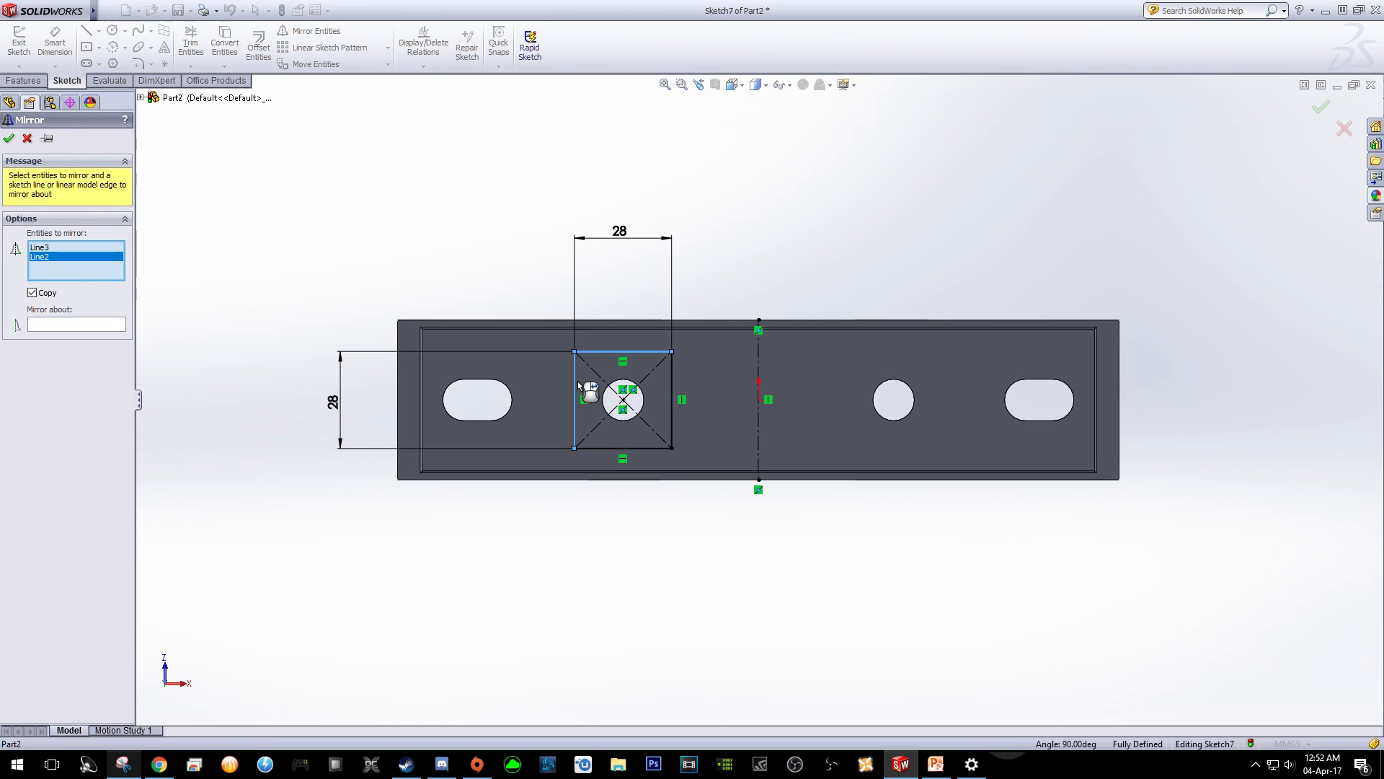
click(622, 448)
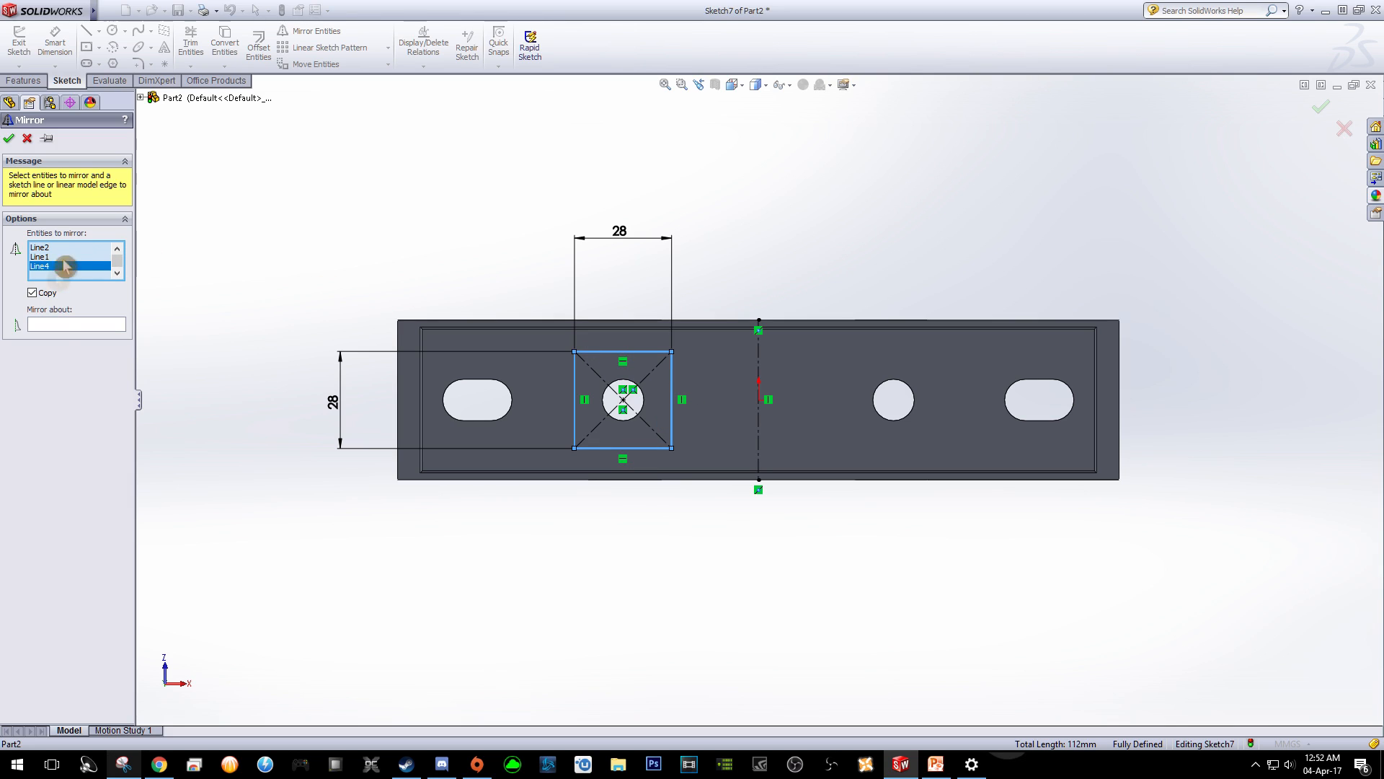
click(67, 325)
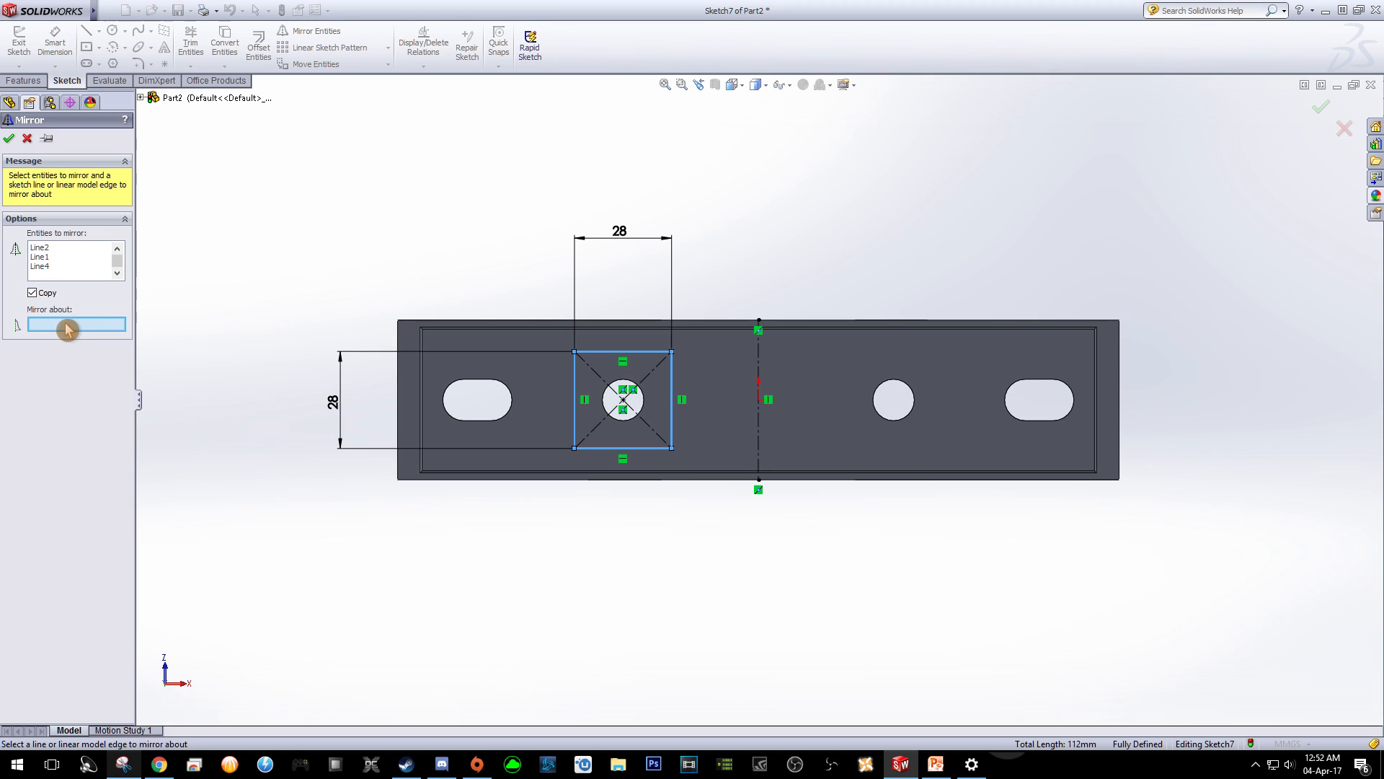
click(759, 362)
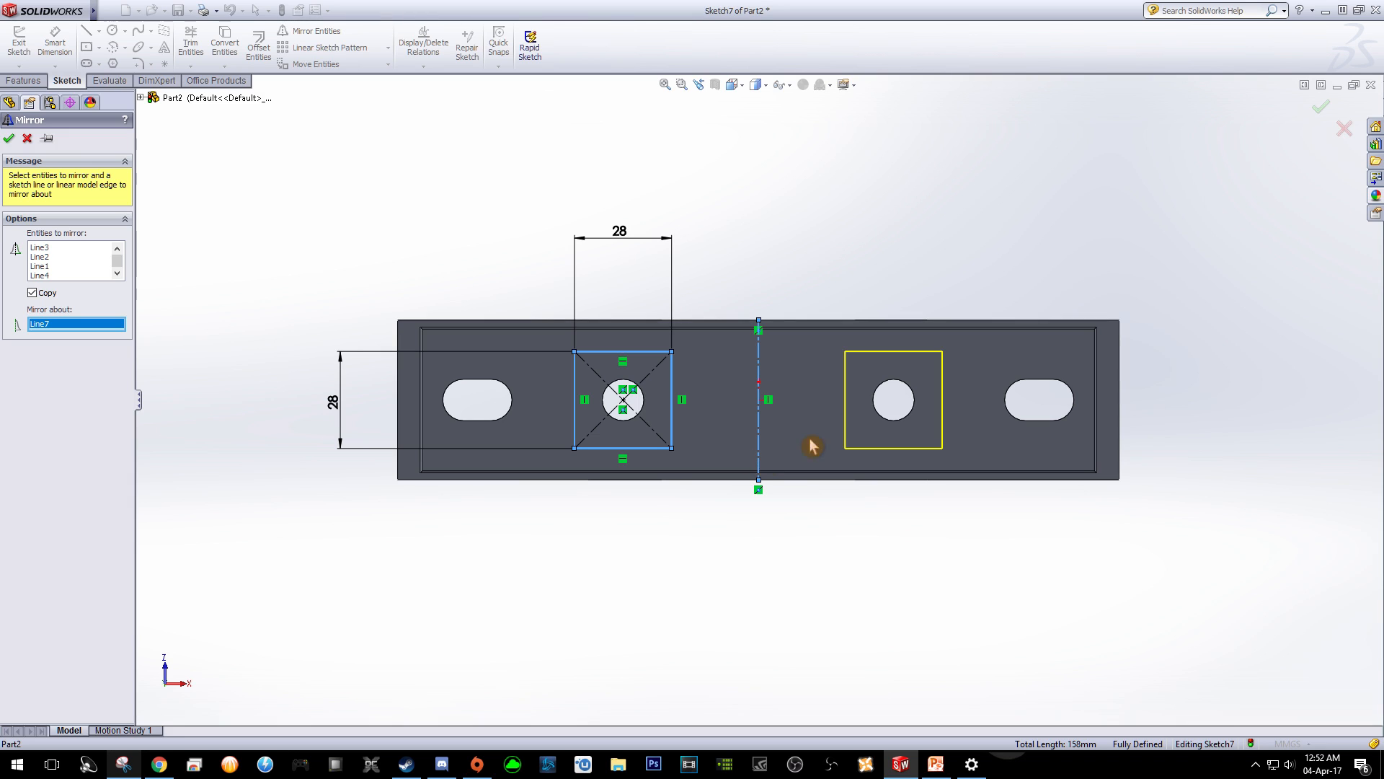
click(9, 138)
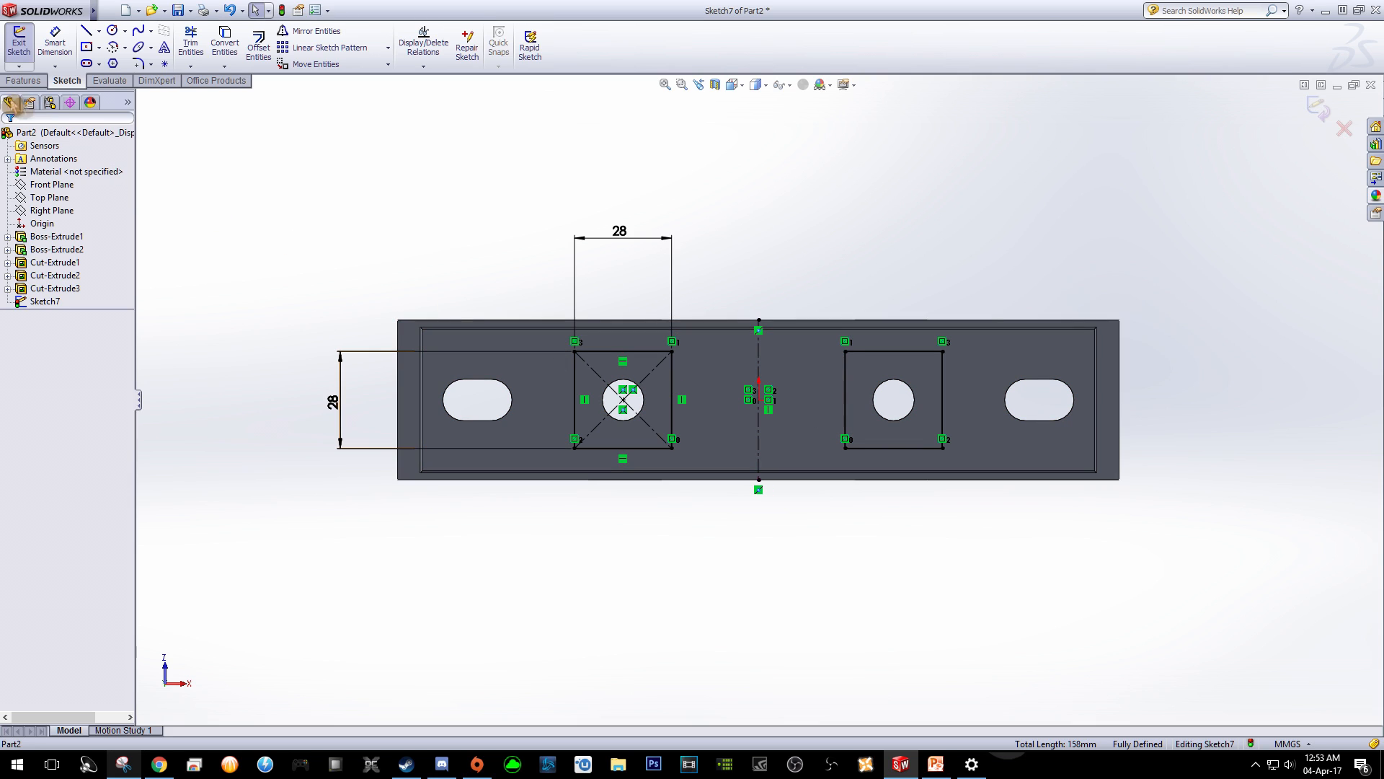
Cut both squares into the underside with a Blind Extruded Cut 10 mm deep.
click(31, 85)
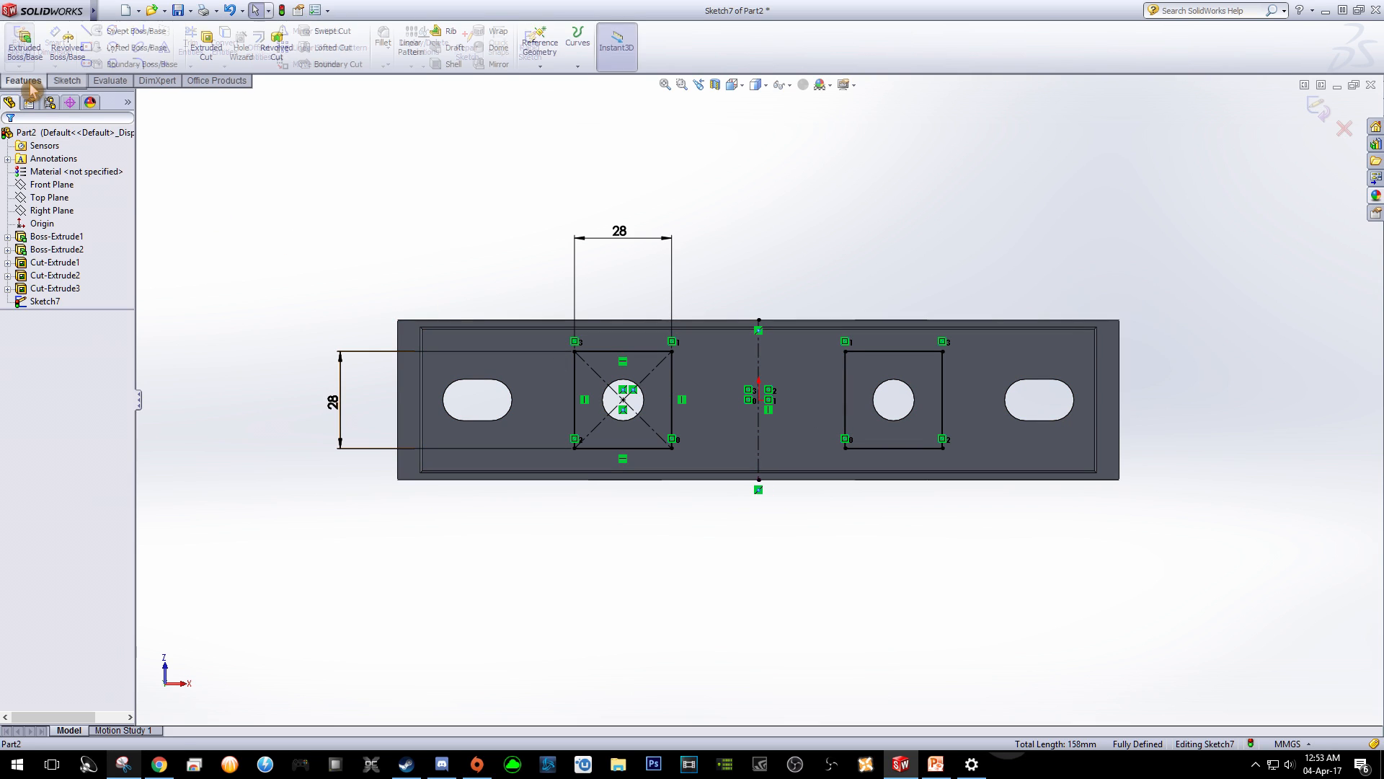
click(200, 62)
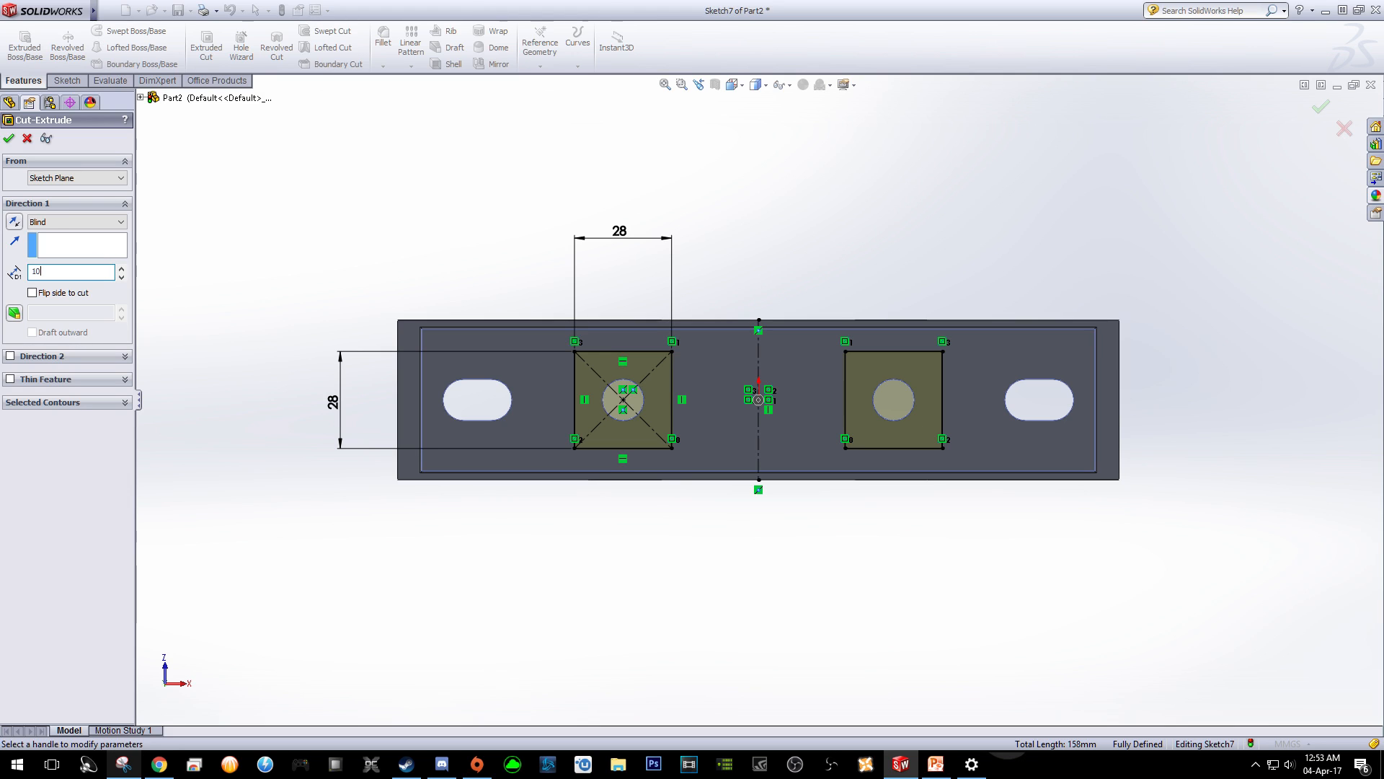
middle_drag(505, 246, 476, 582)
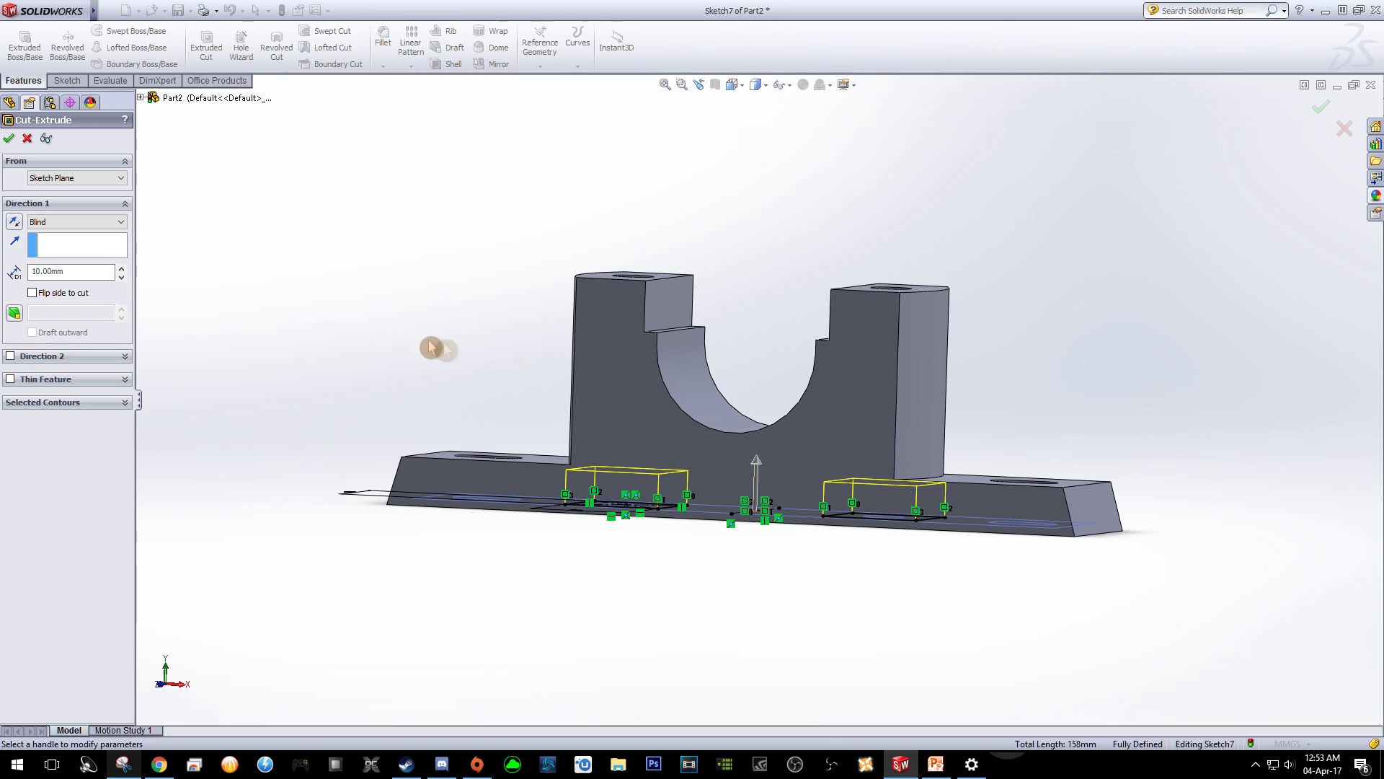
click(15, 141)
Fillet the curved edge where the boss's right-hand arc side meets the base with a constant 8 mm radius.
middle_drag(710, 608, 695, 442)
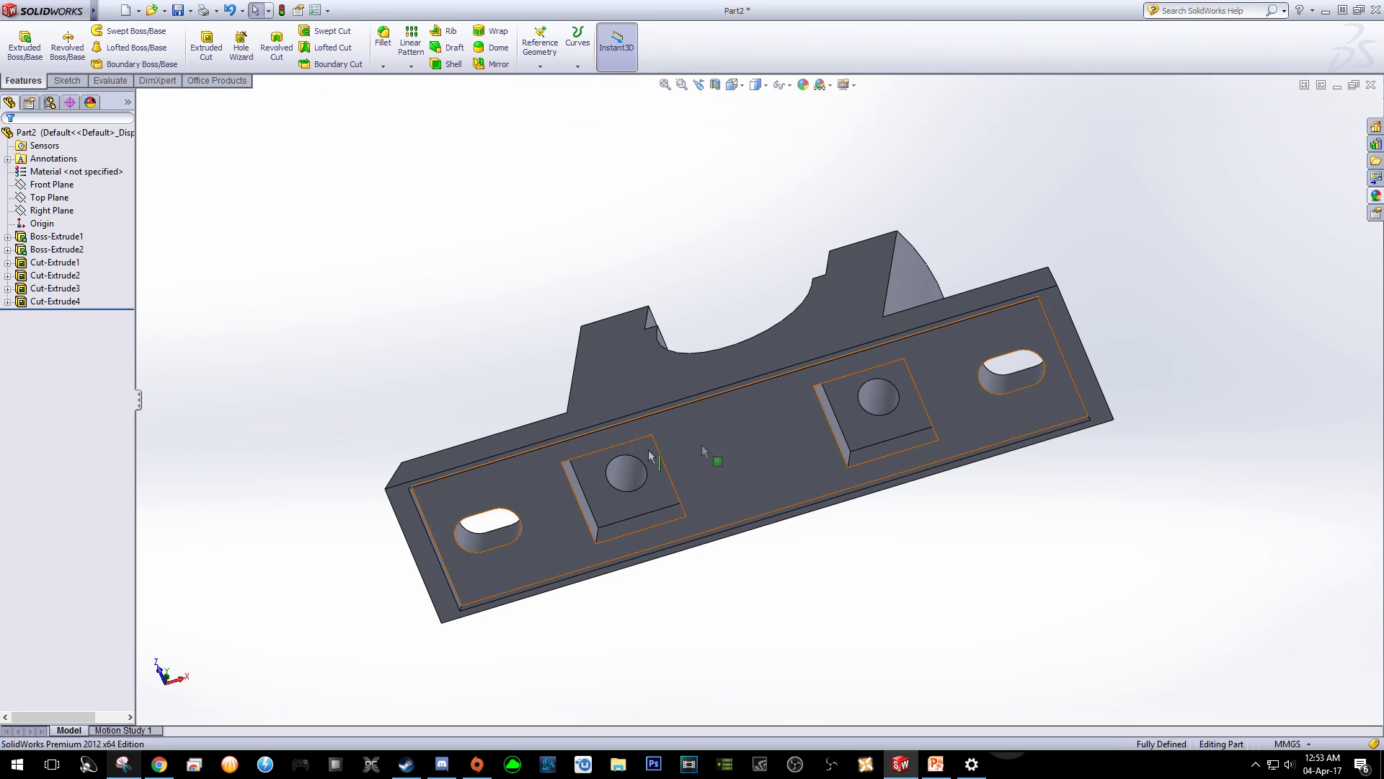
middle_drag(766, 581, 772, 532)
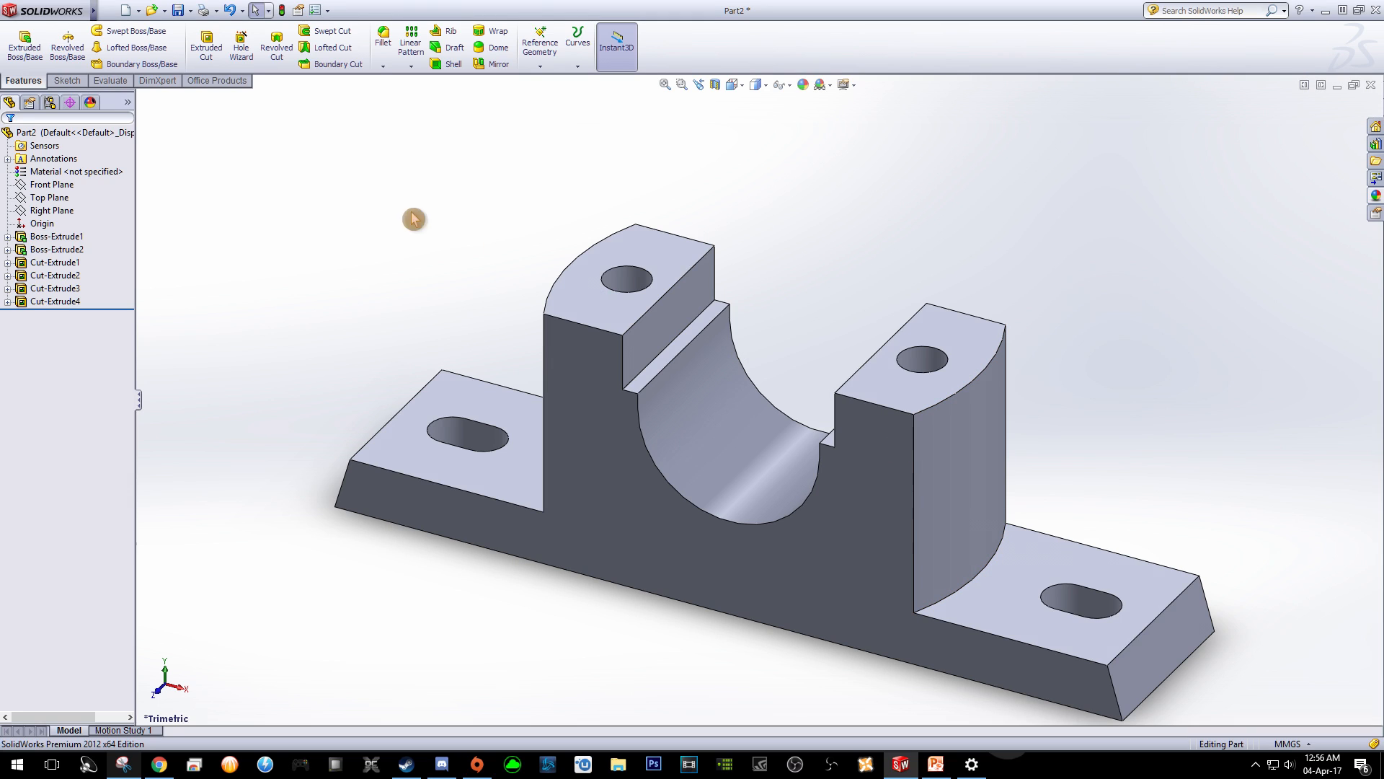
click(386, 67)
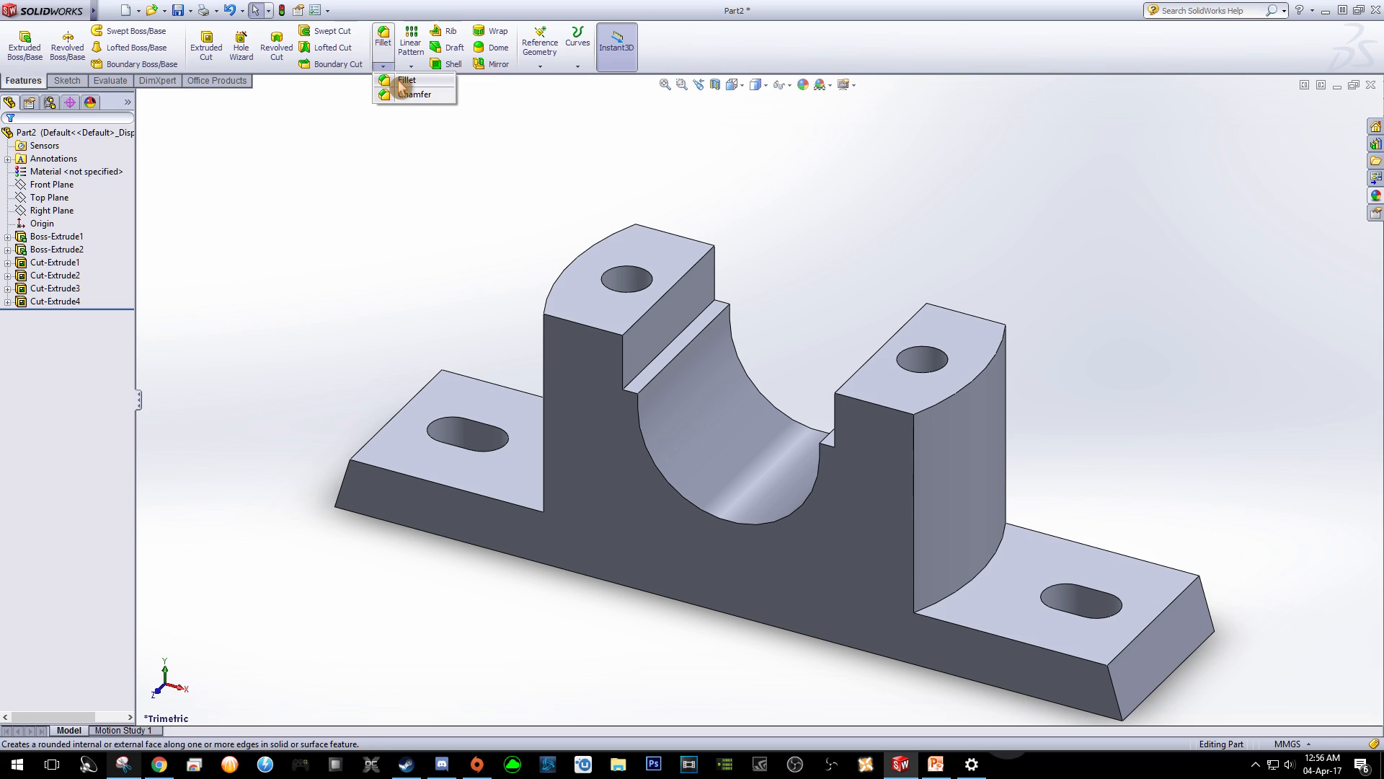
click(403, 82)
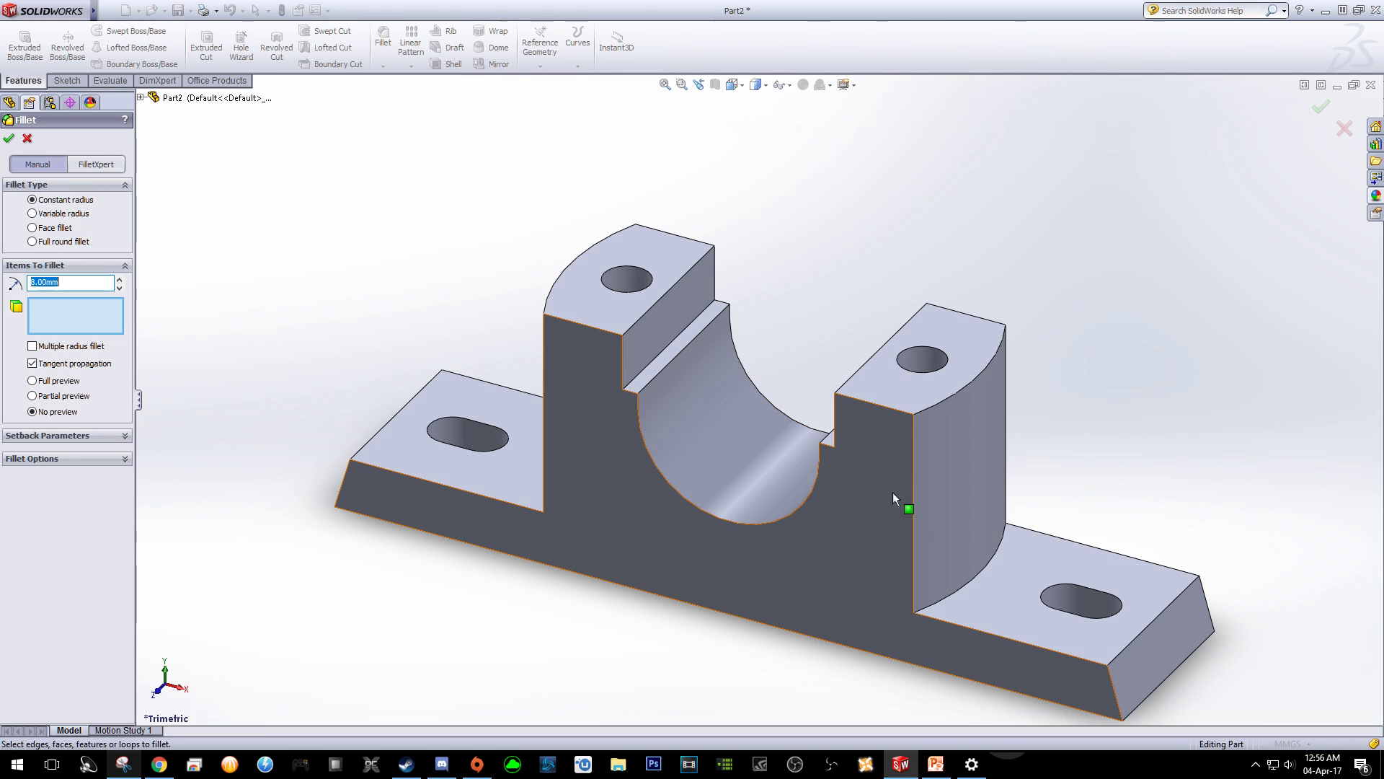
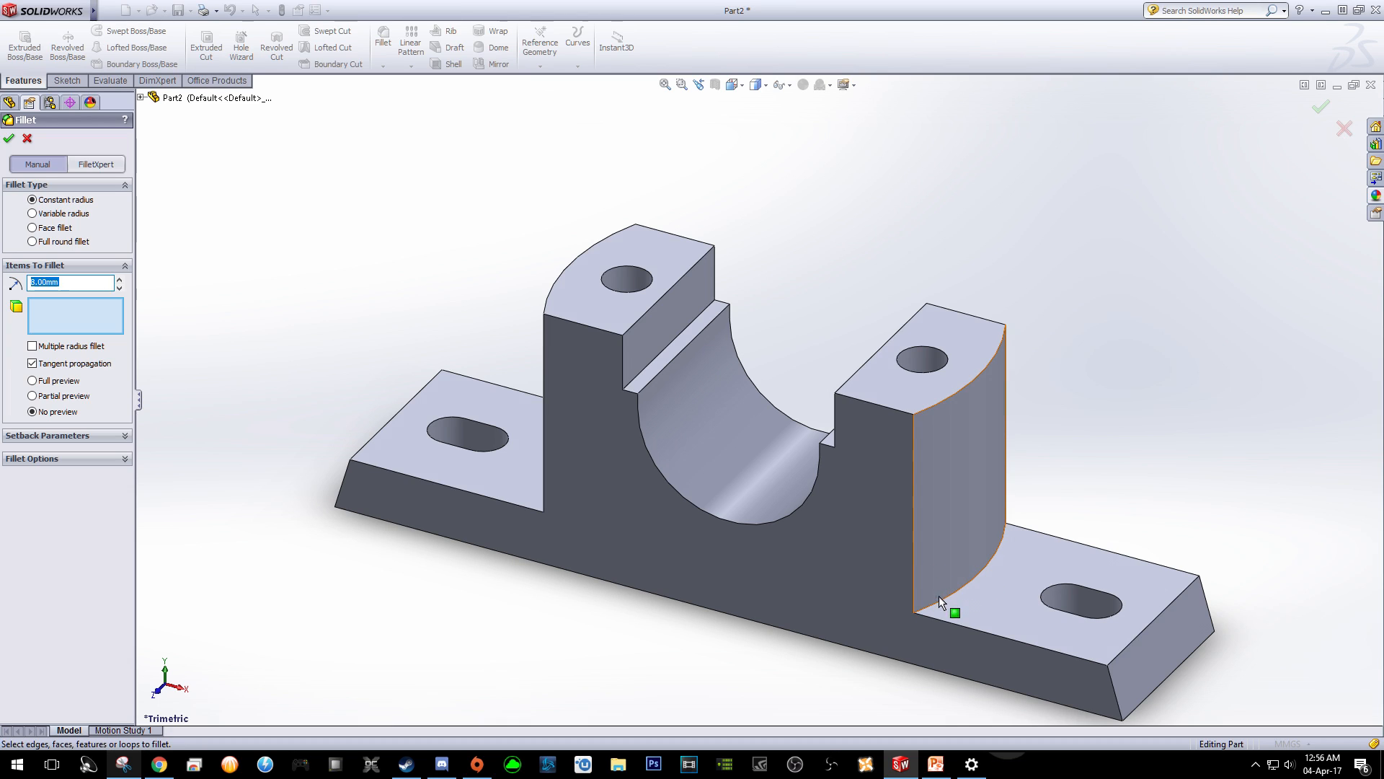
click(997, 561)
click(113, 315)
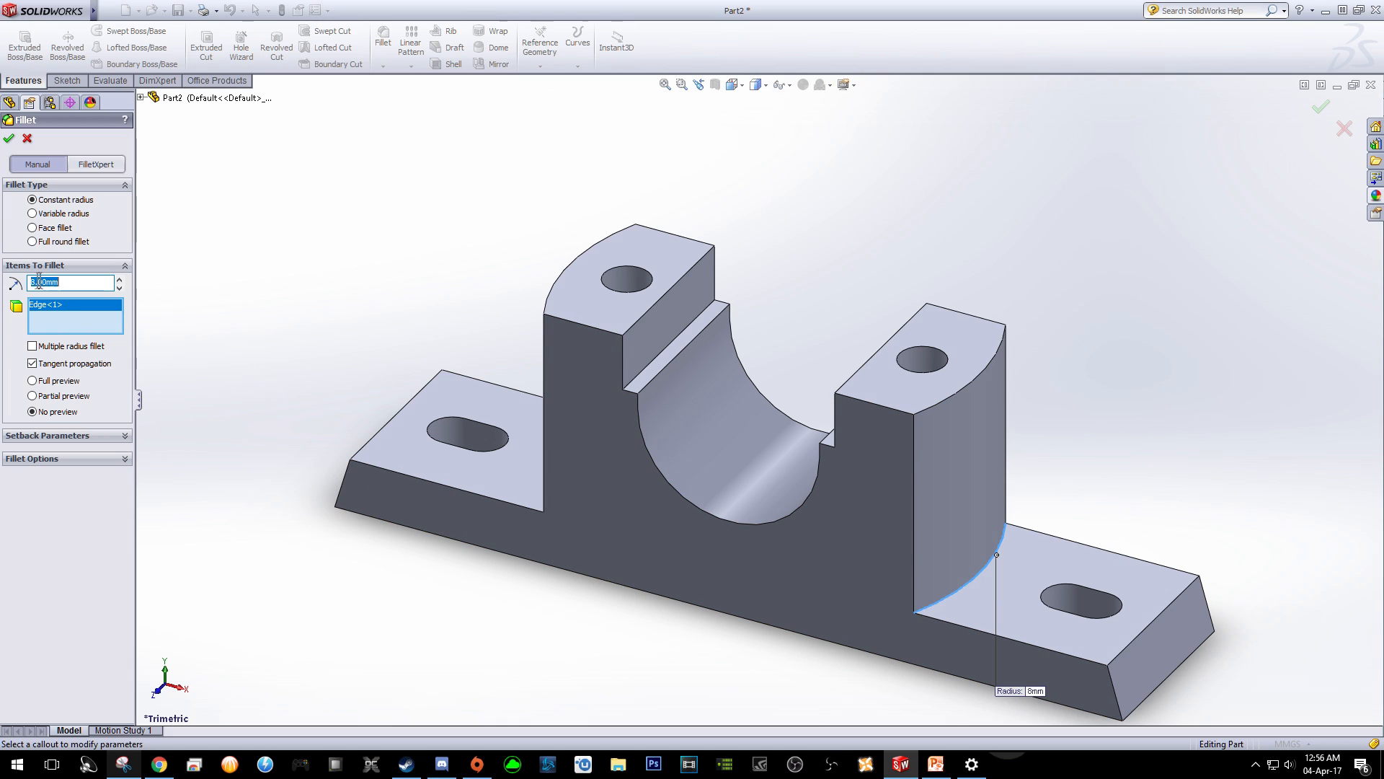
click(85, 283)
click(24, 166)
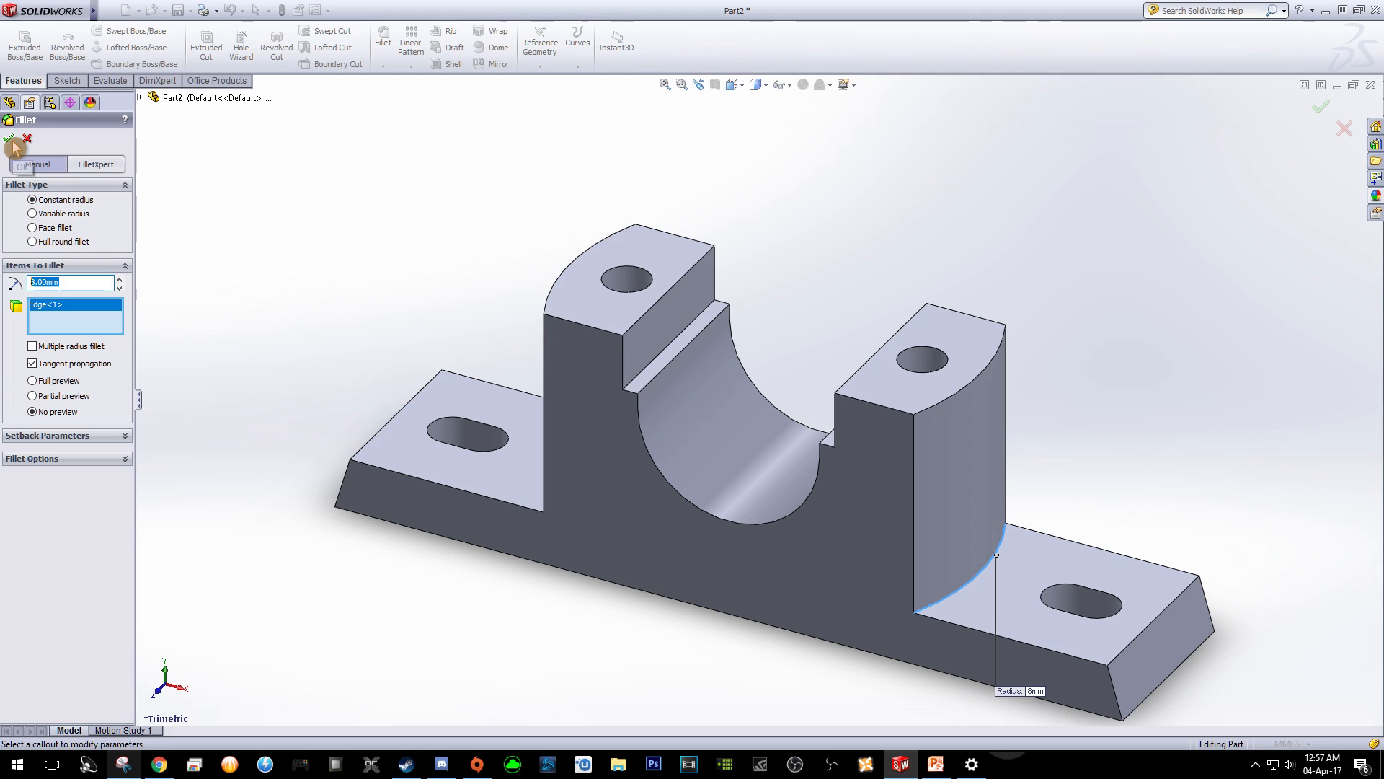
click(12, 141)
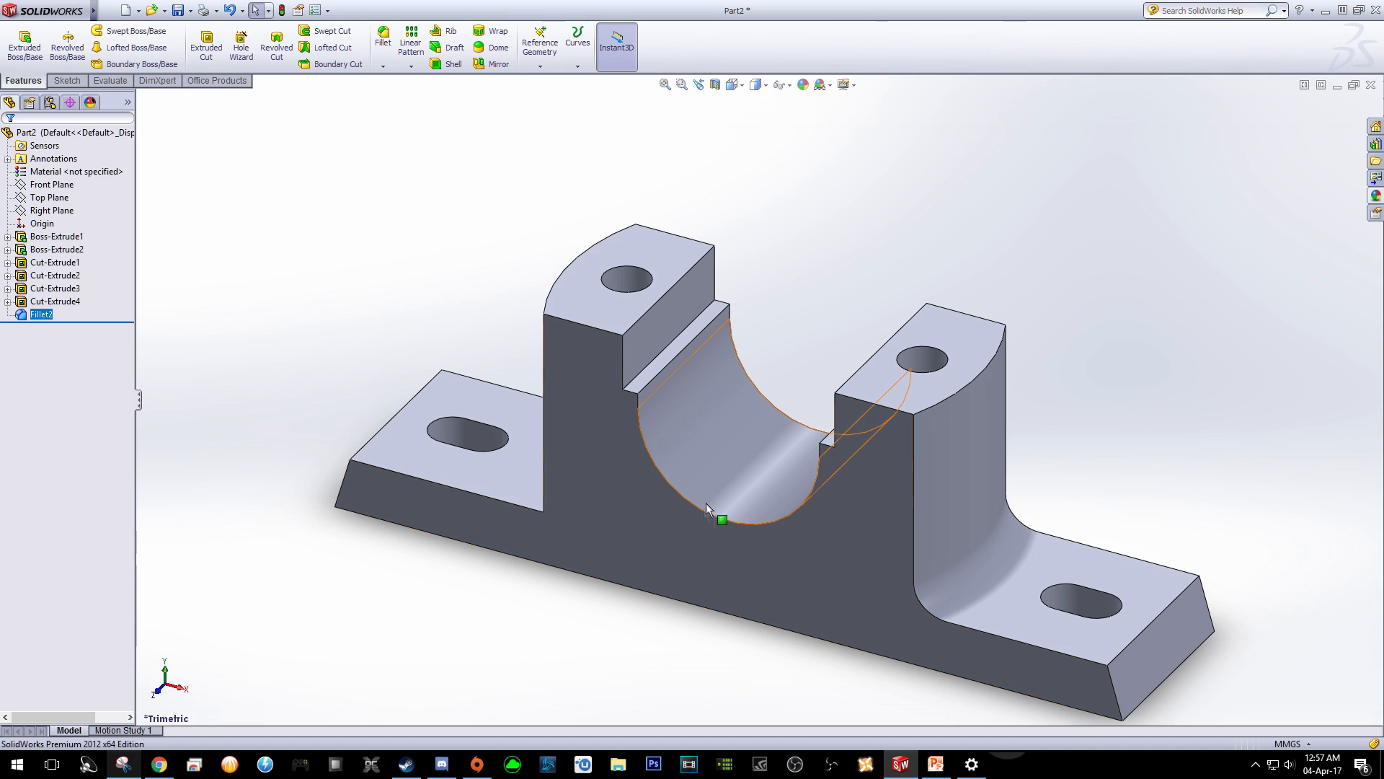
Fillet the matching curved edge at the foot of the boss's opposite arc side with an 8 mm radius and restore the trimetric view.
middle_drag(868, 581, 1002, 678)
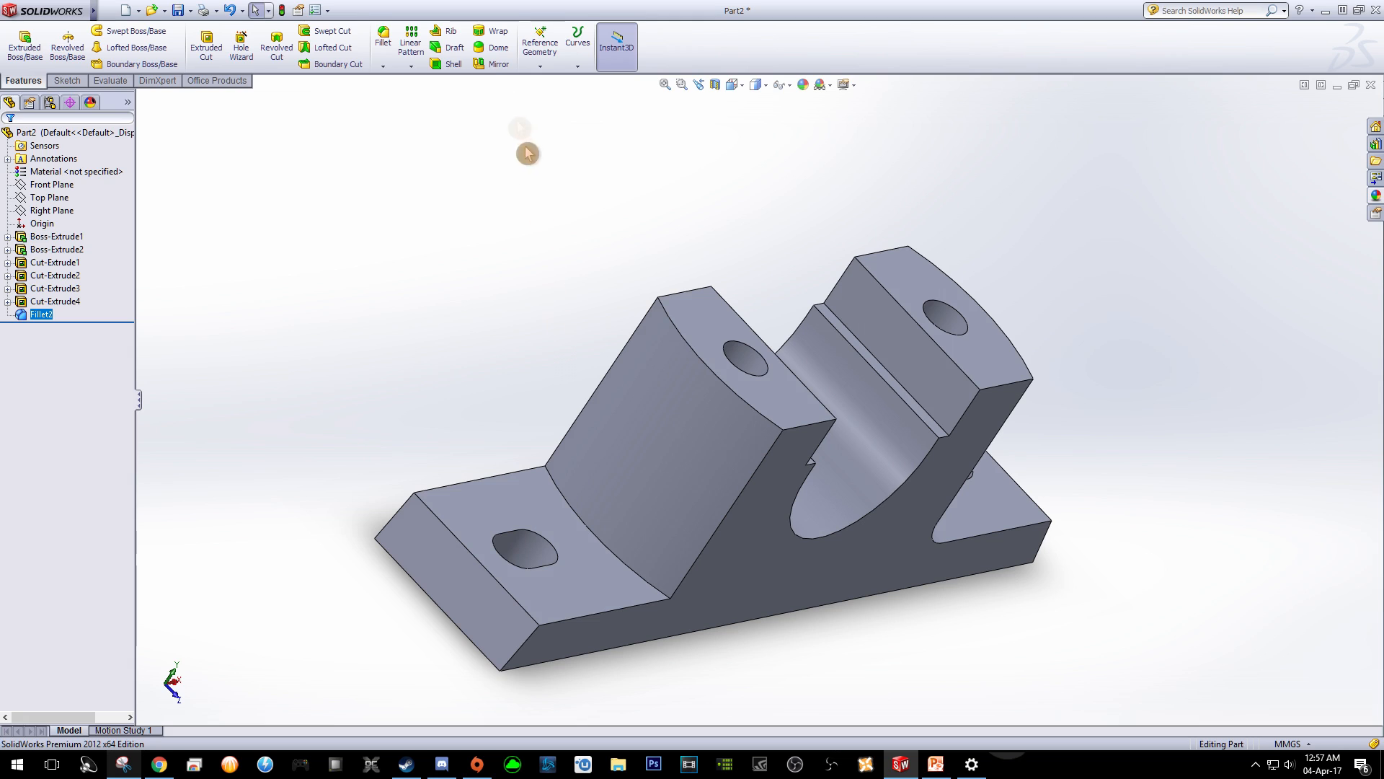
click(383, 48)
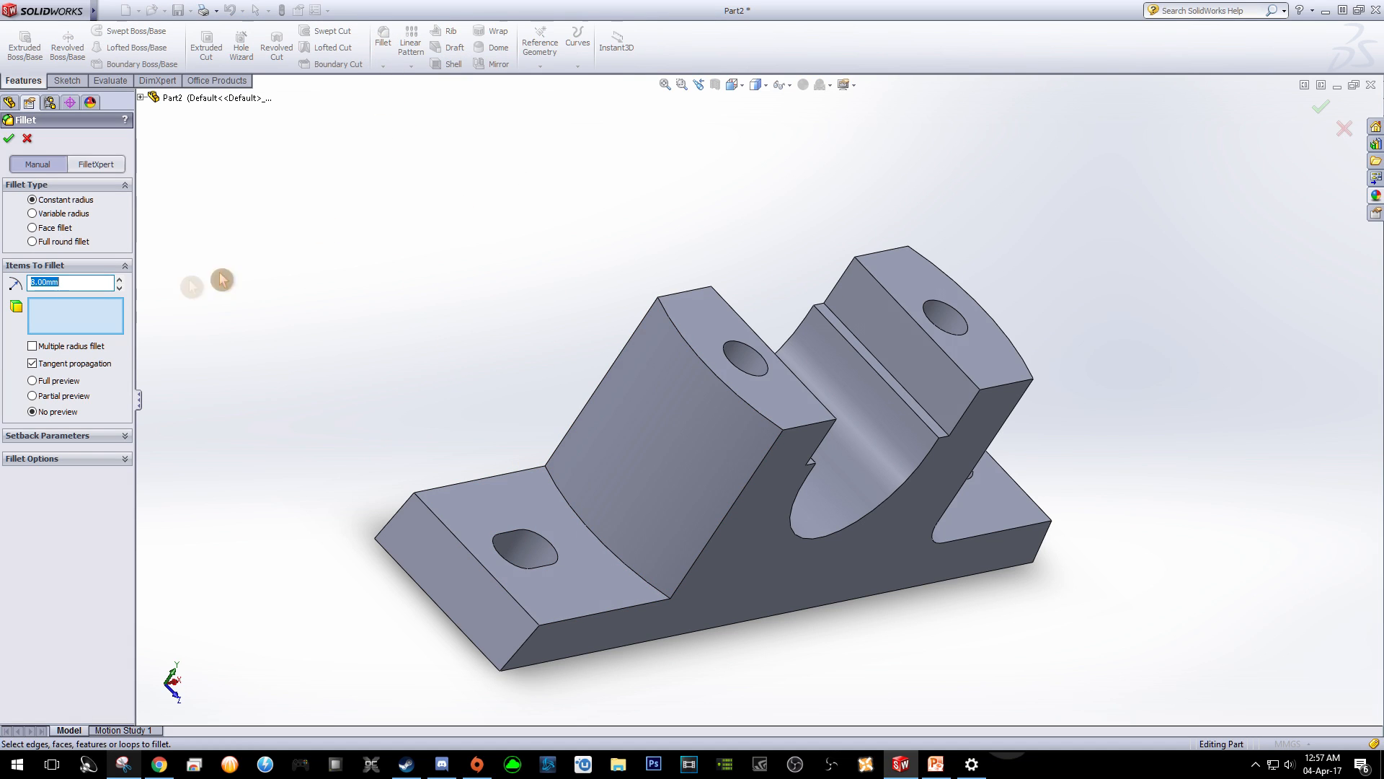
click(613, 555)
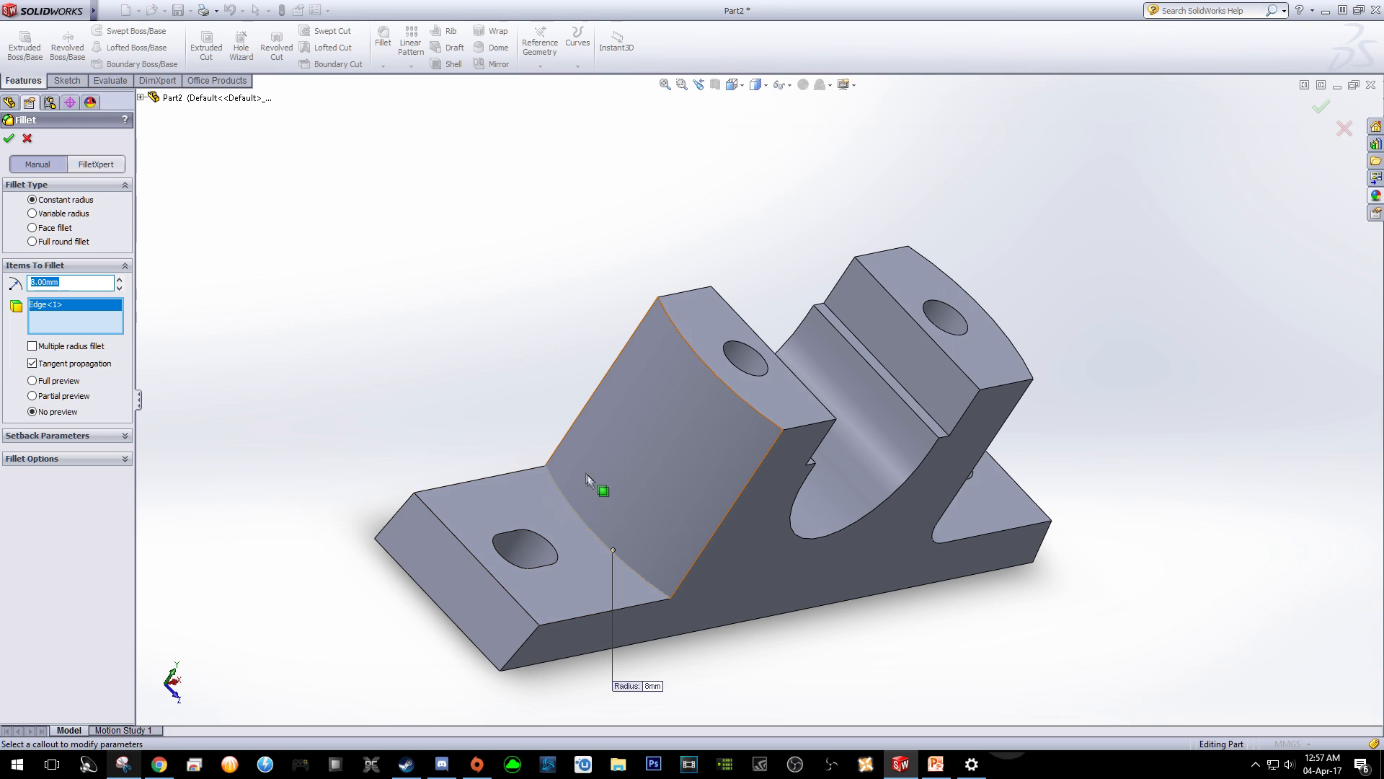
click(11, 140)
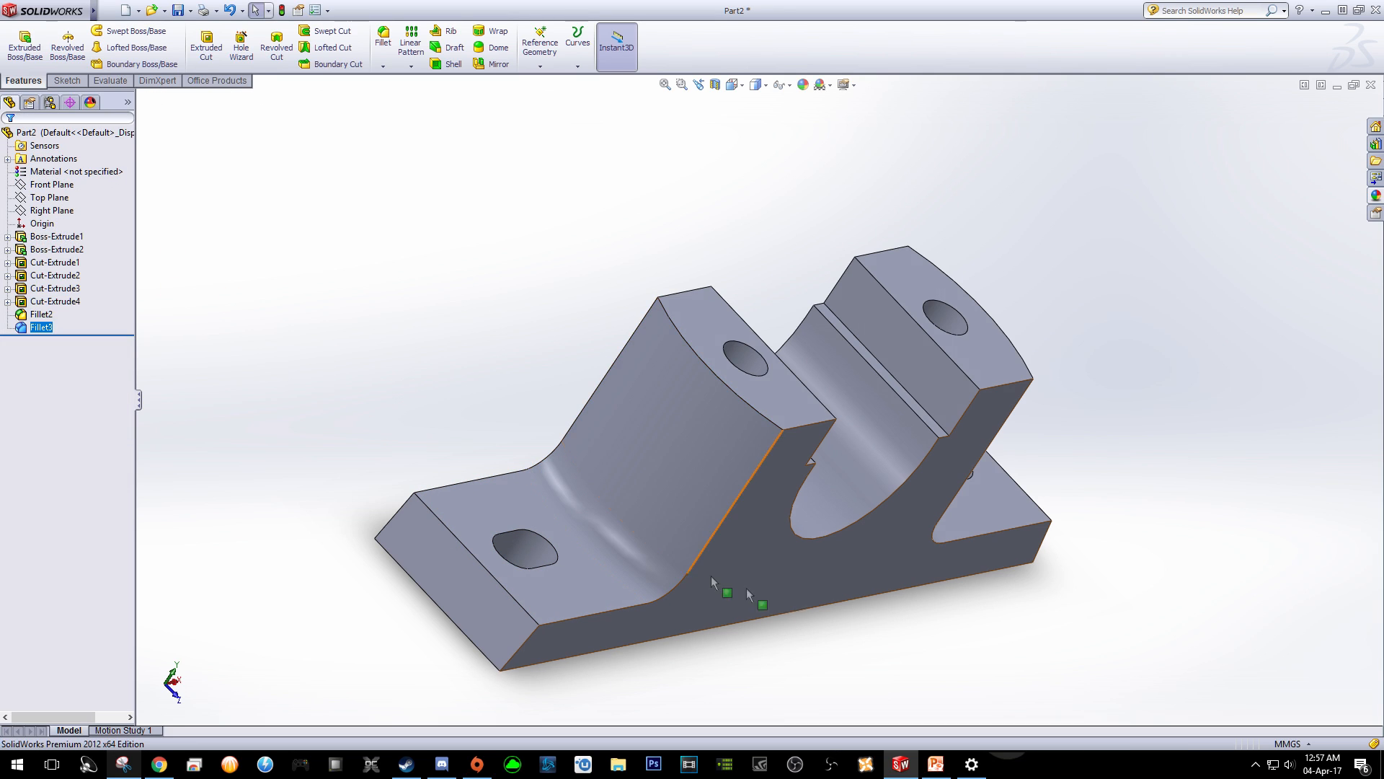
click(732, 86)
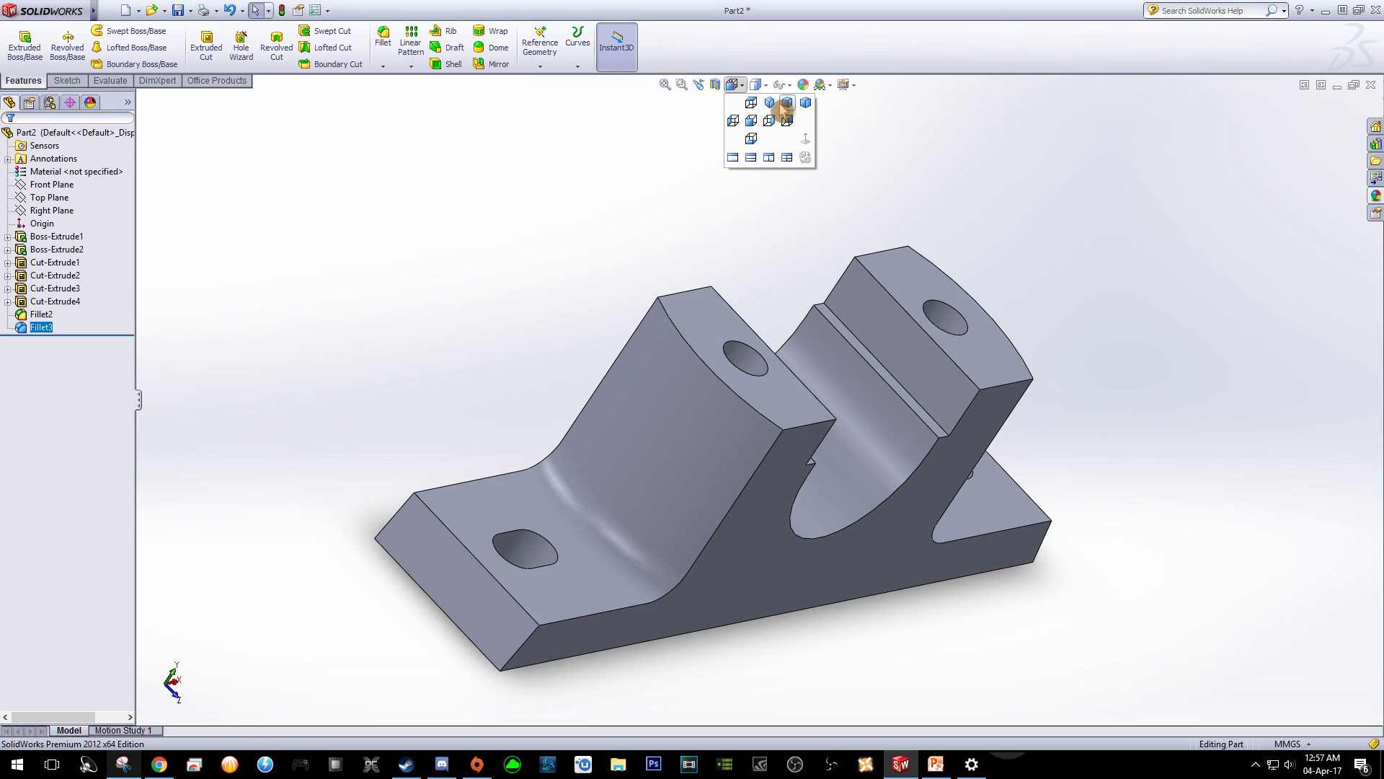
click(786, 103)
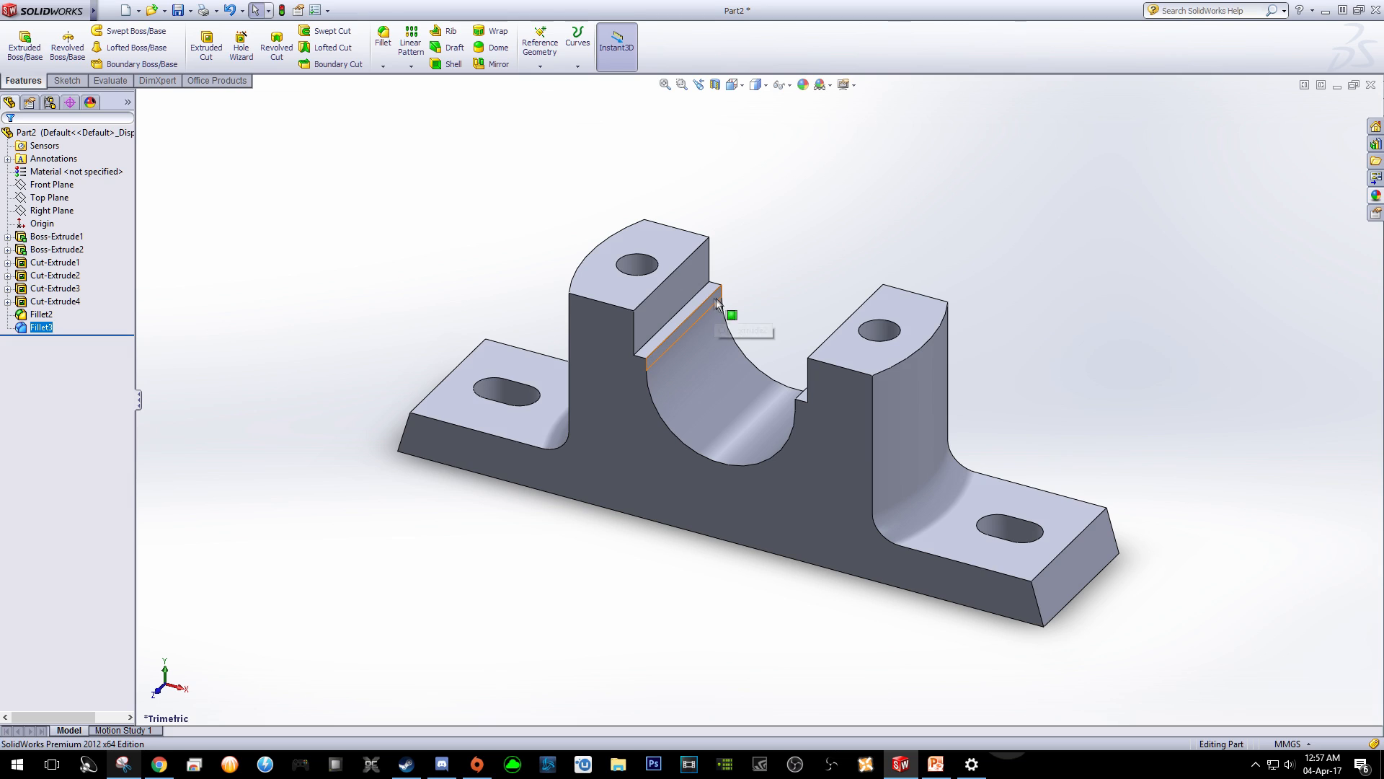
Chamfer the semicircular cut's arc edges on both faces and its adjoining ledge edges by 2 mm at 45 degrees.
click(558, 328)
click(383, 66)
click(413, 95)
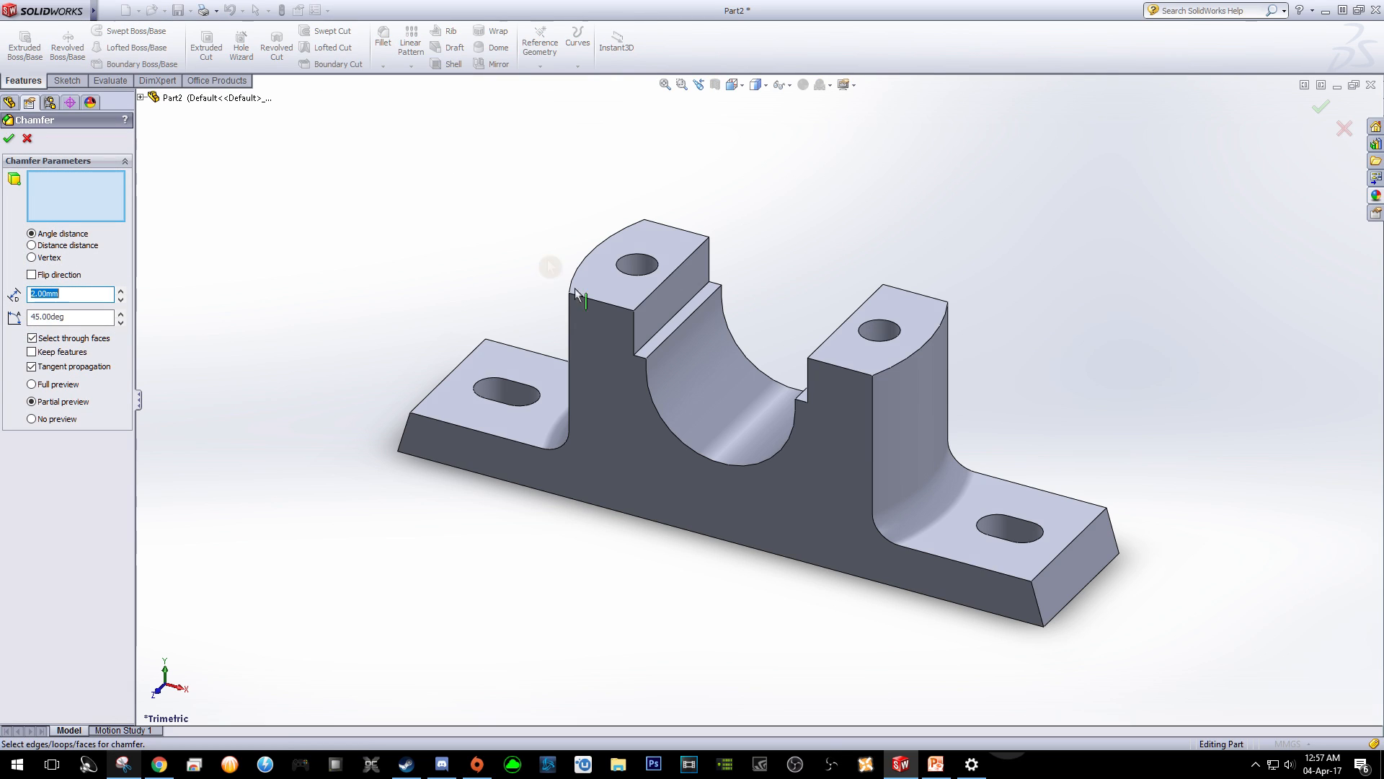
click(677, 331)
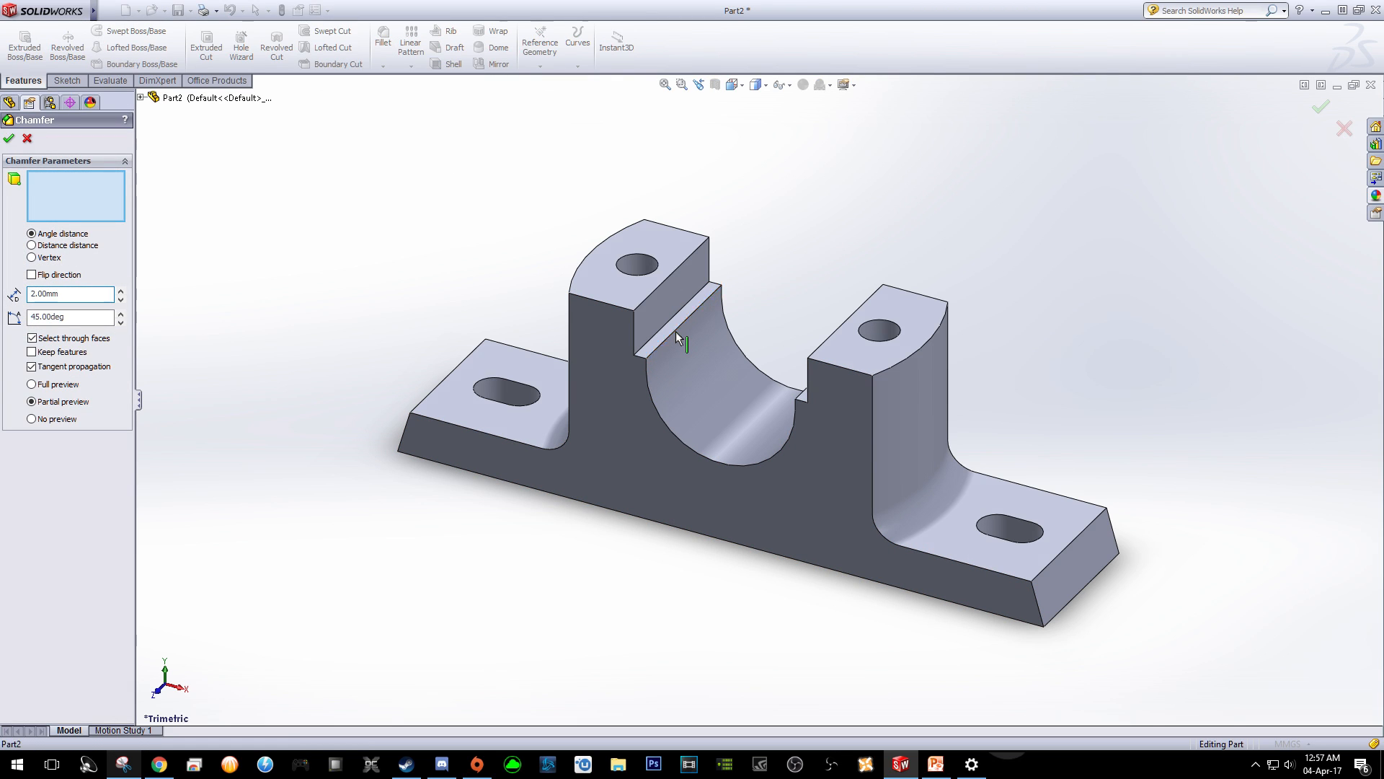
click(651, 394)
middle_drag(691, 544, 738, 608)
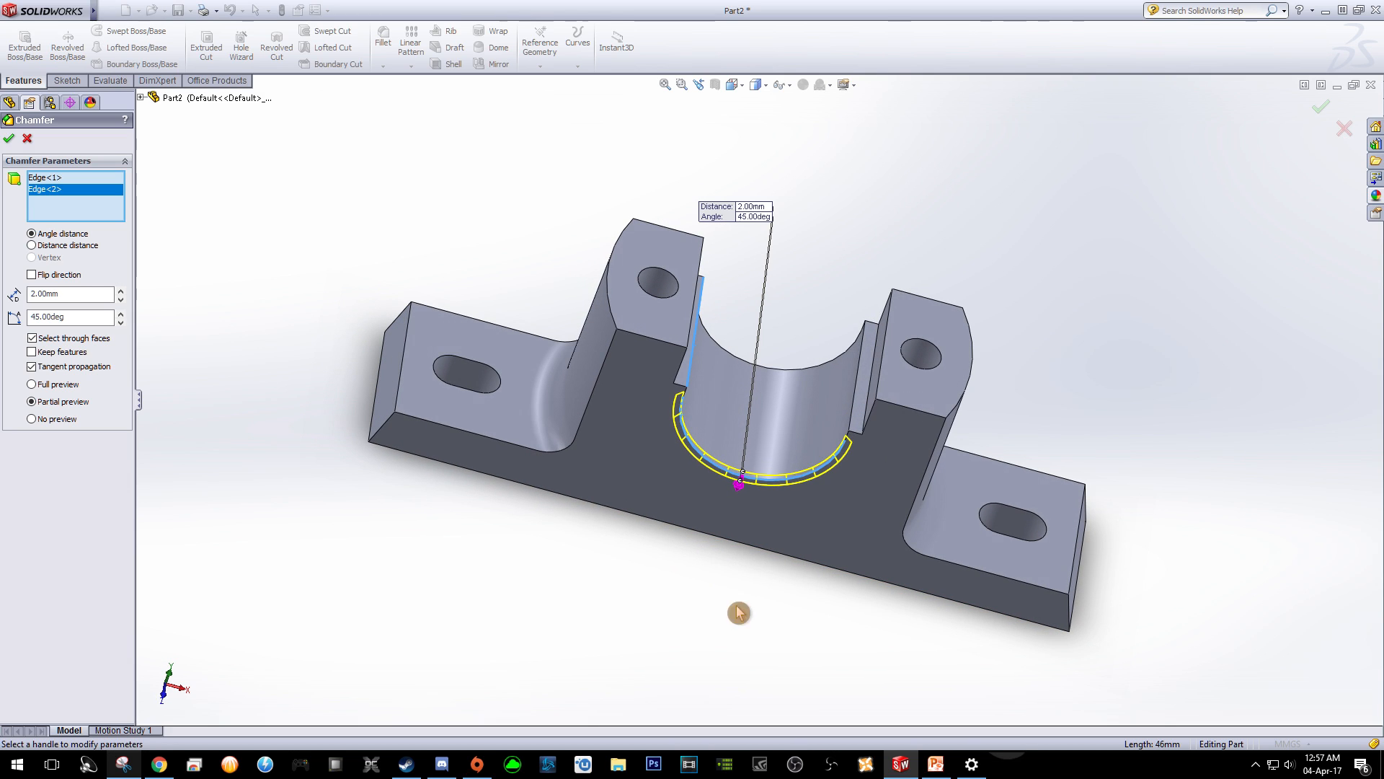
click(855, 396)
middle_drag(721, 469, 705, 263)
click(765, 318)
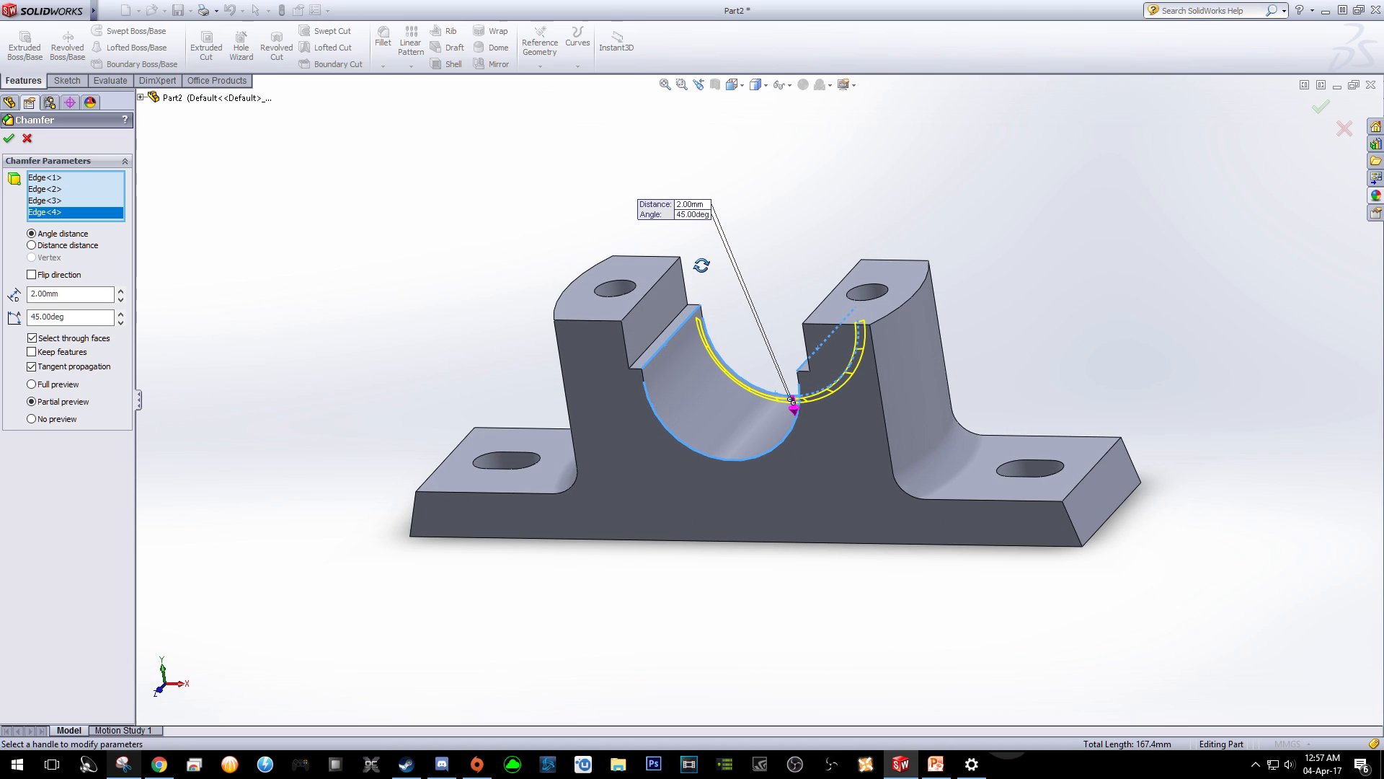
click(643, 370)
middle_drag(695, 509, 790, 534)
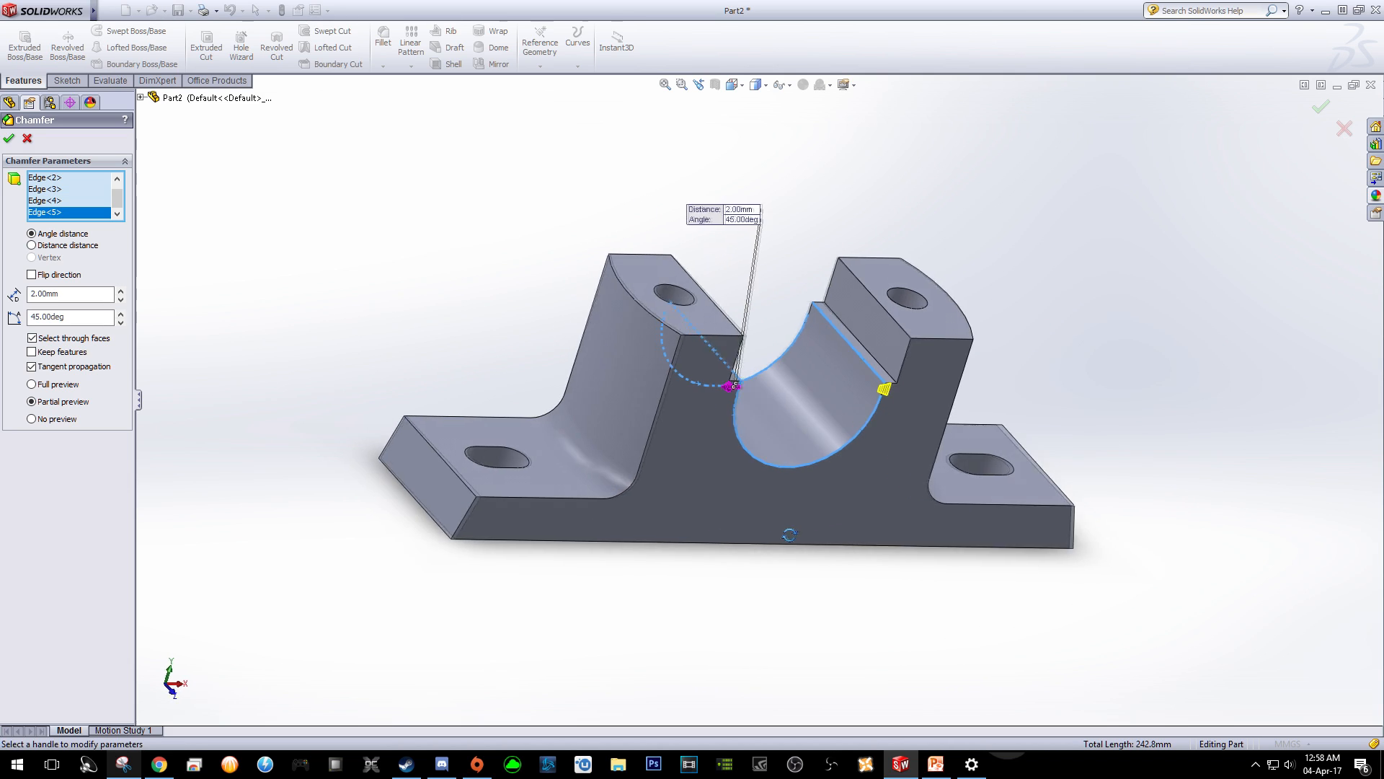
click(885, 393)
middle_drag(843, 411, 866, 765)
click(857, 405)
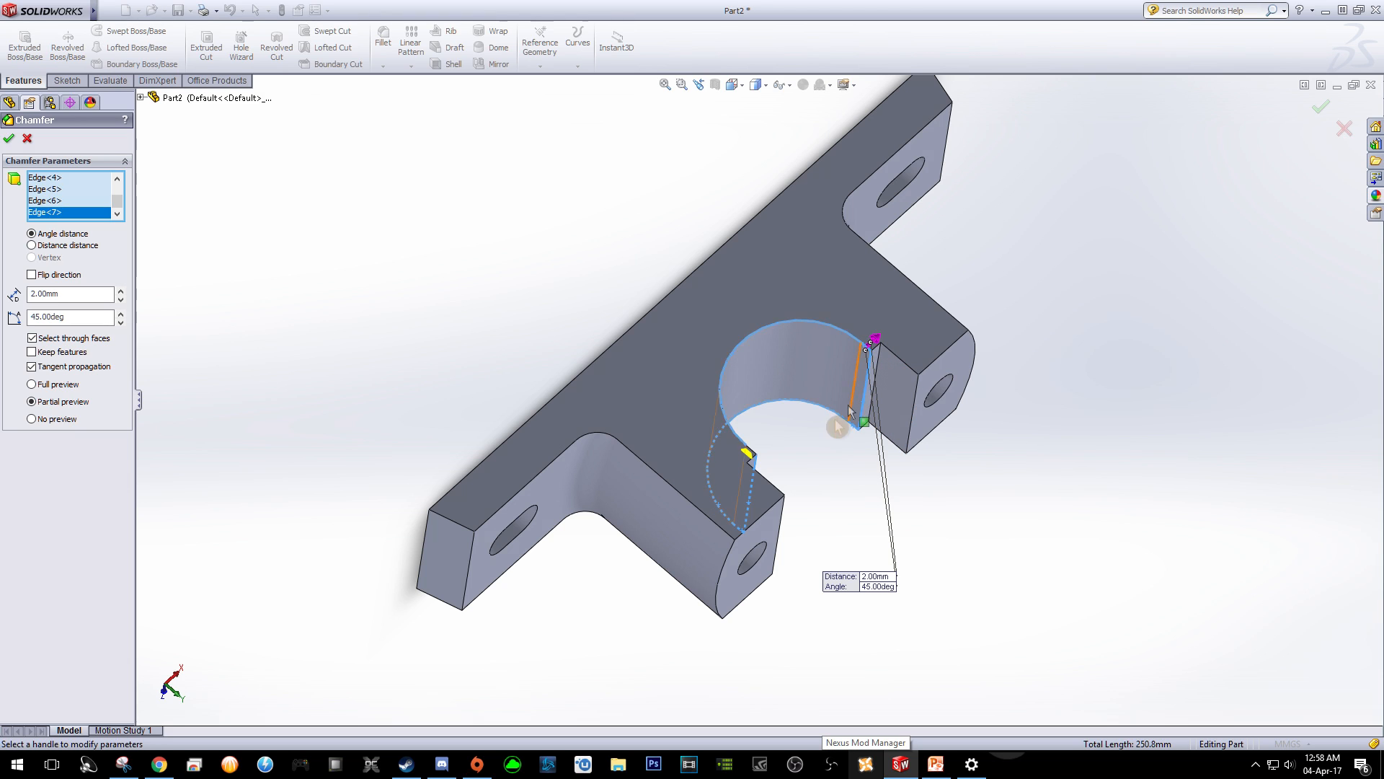
click(754, 452)
middle_drag(916, 566, 712, 482)
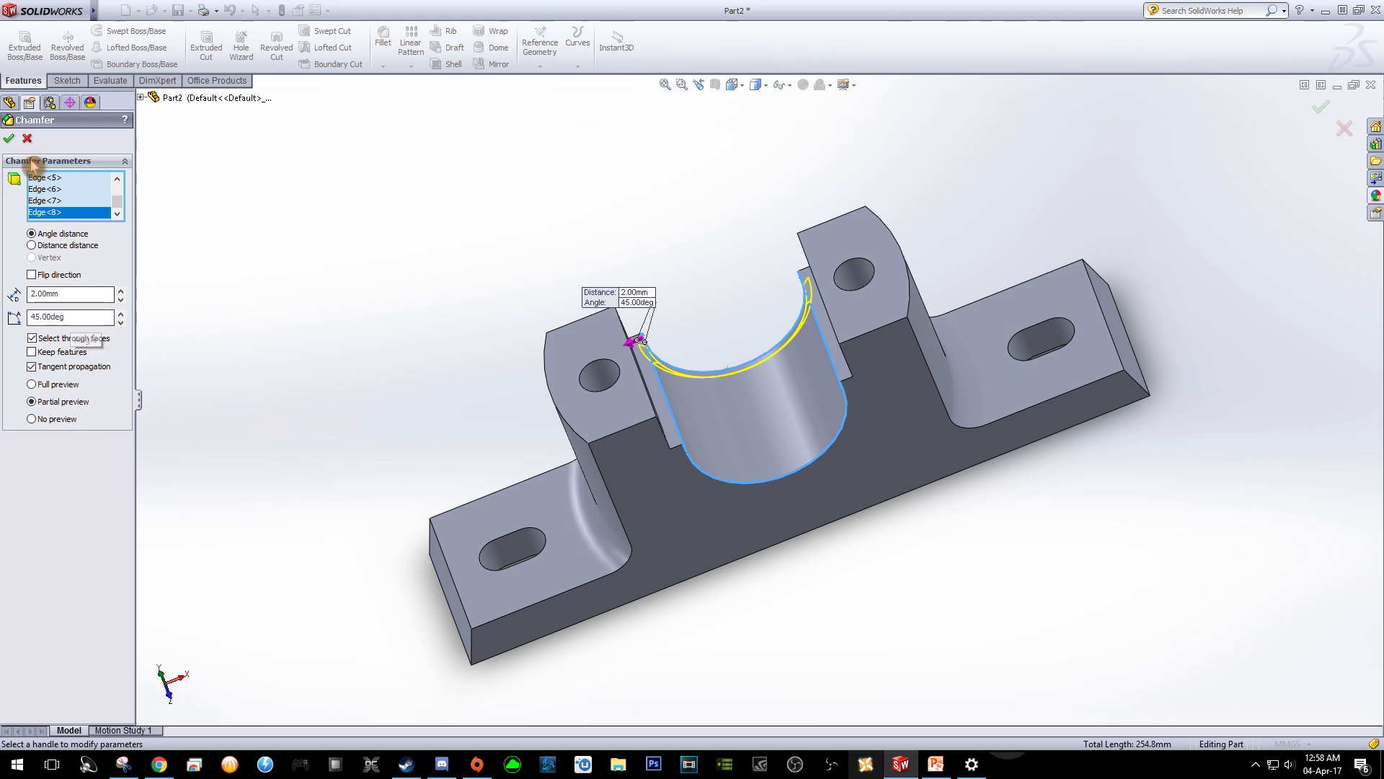
click(10, 142)
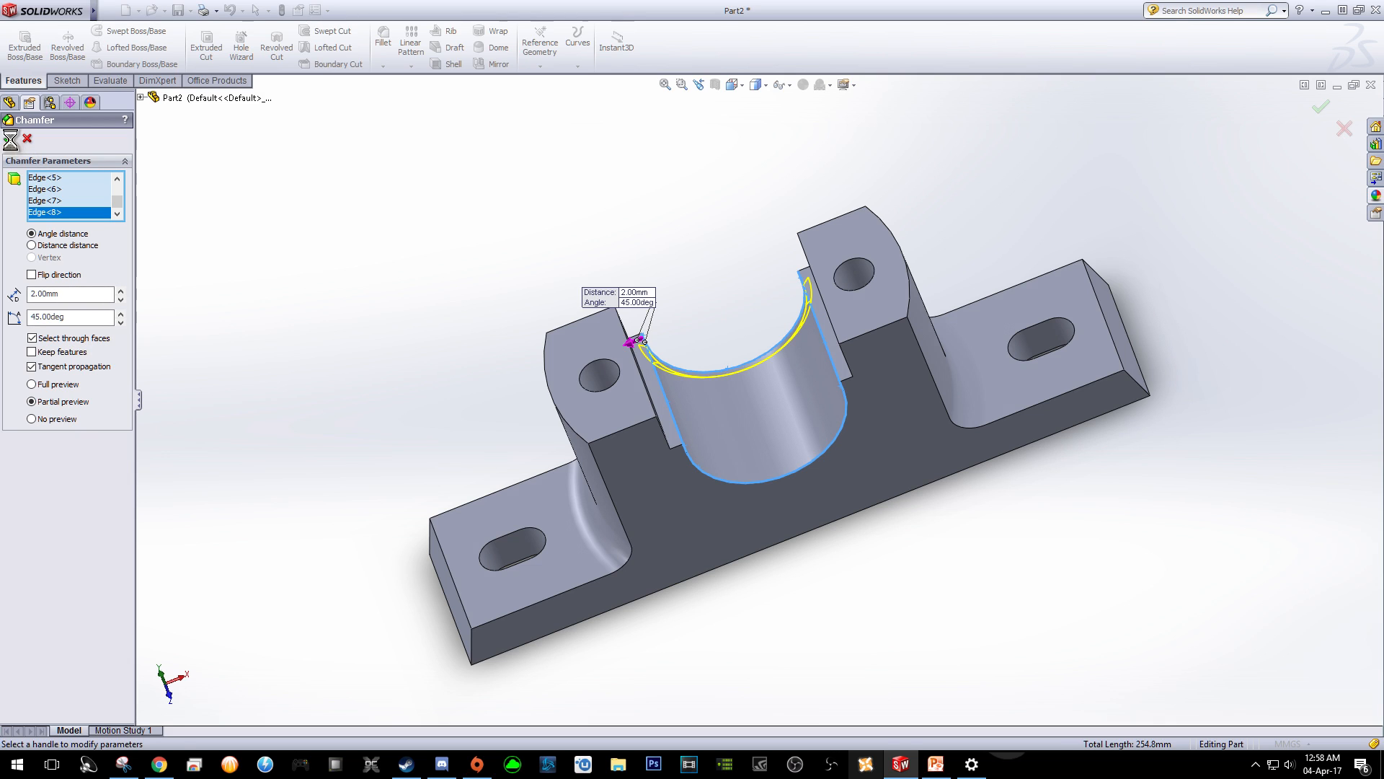
Chamfer all four top edges of the base's left-hand slot by 1 mm at 45 degrees.
middle_drag(1030, 589, 986, 631)
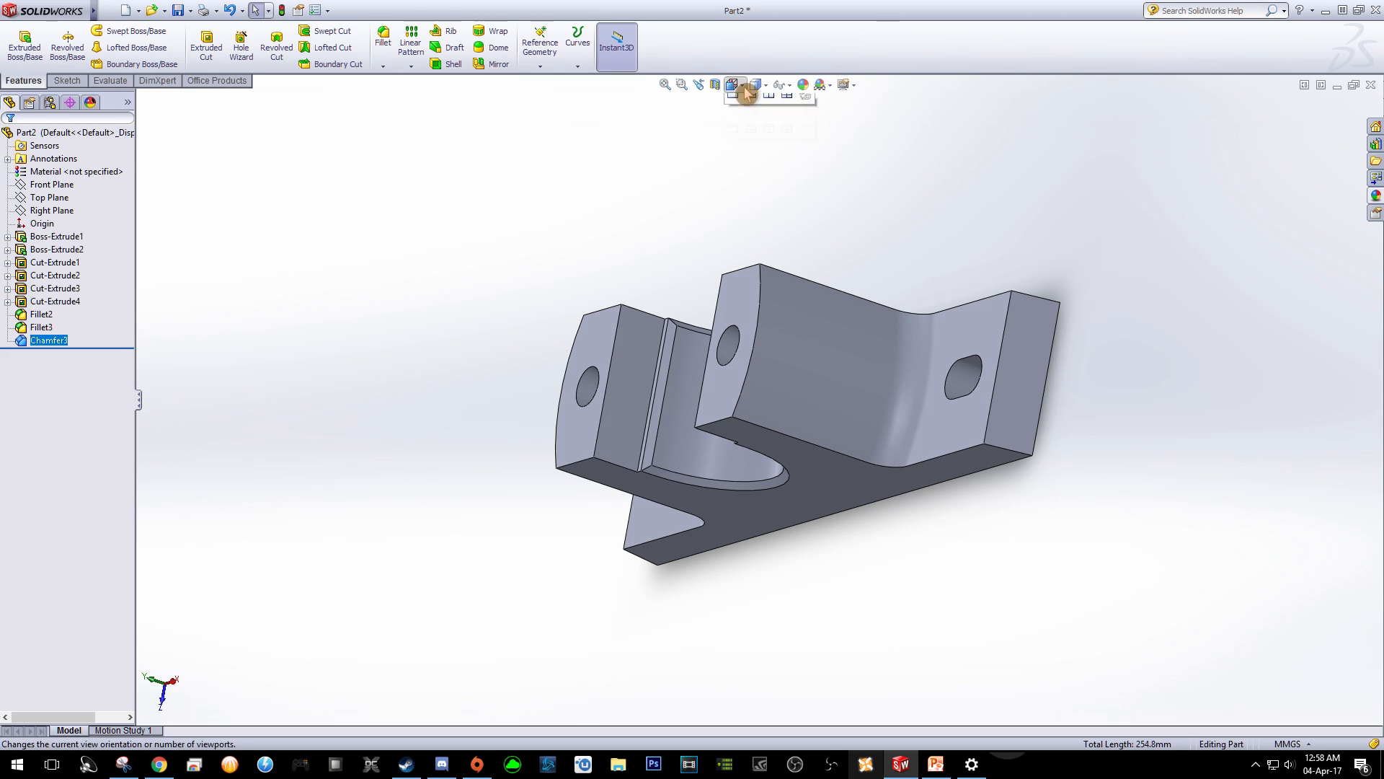
click(752, 103)
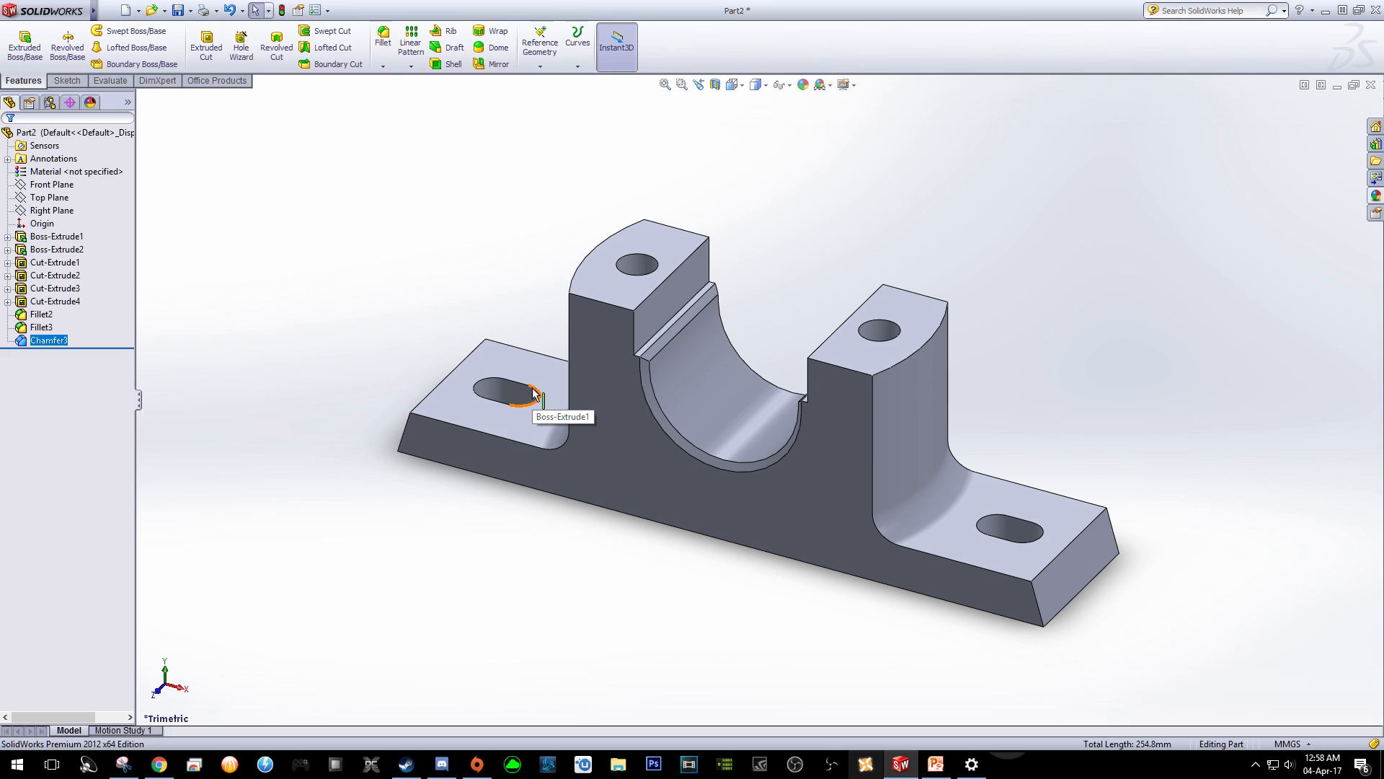
click(504, 427)
right_click(504, 424)
click(579, 398)
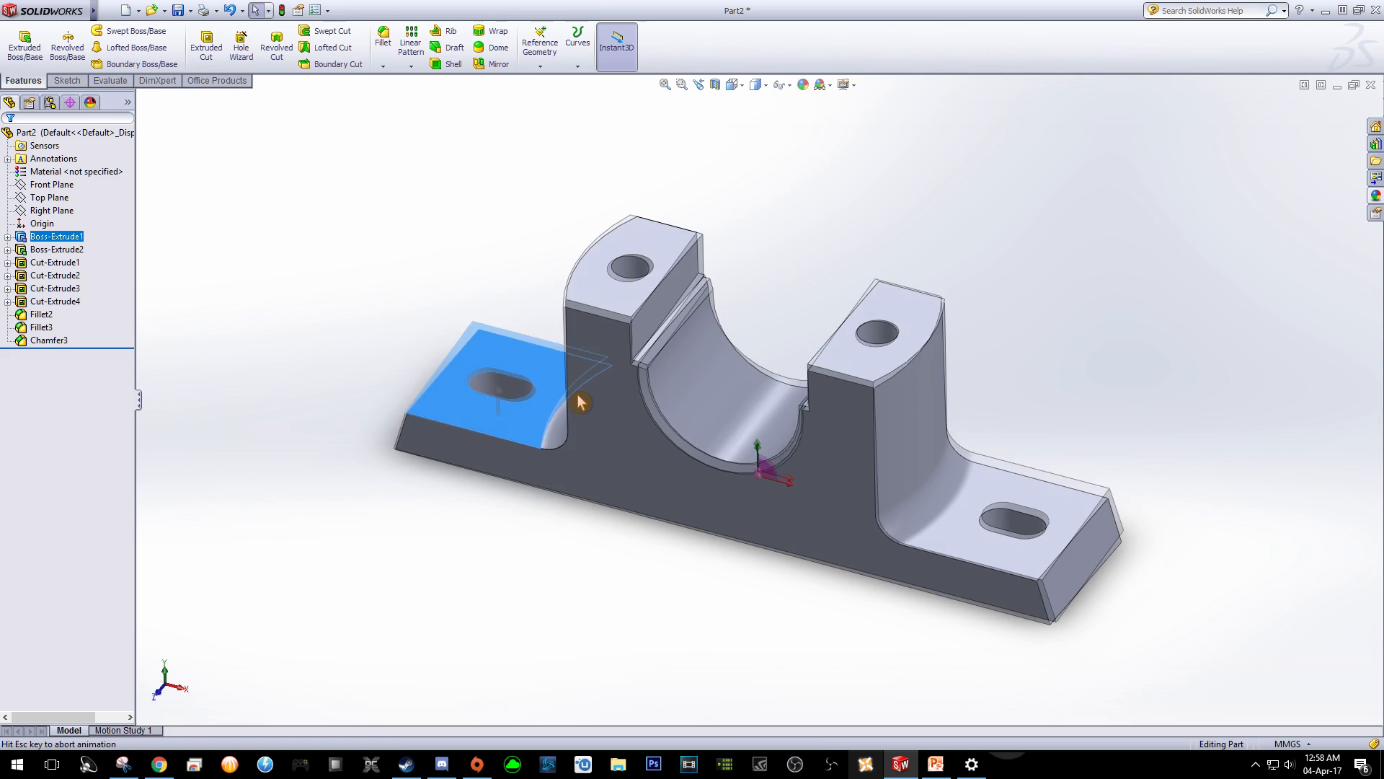
key(Escape)
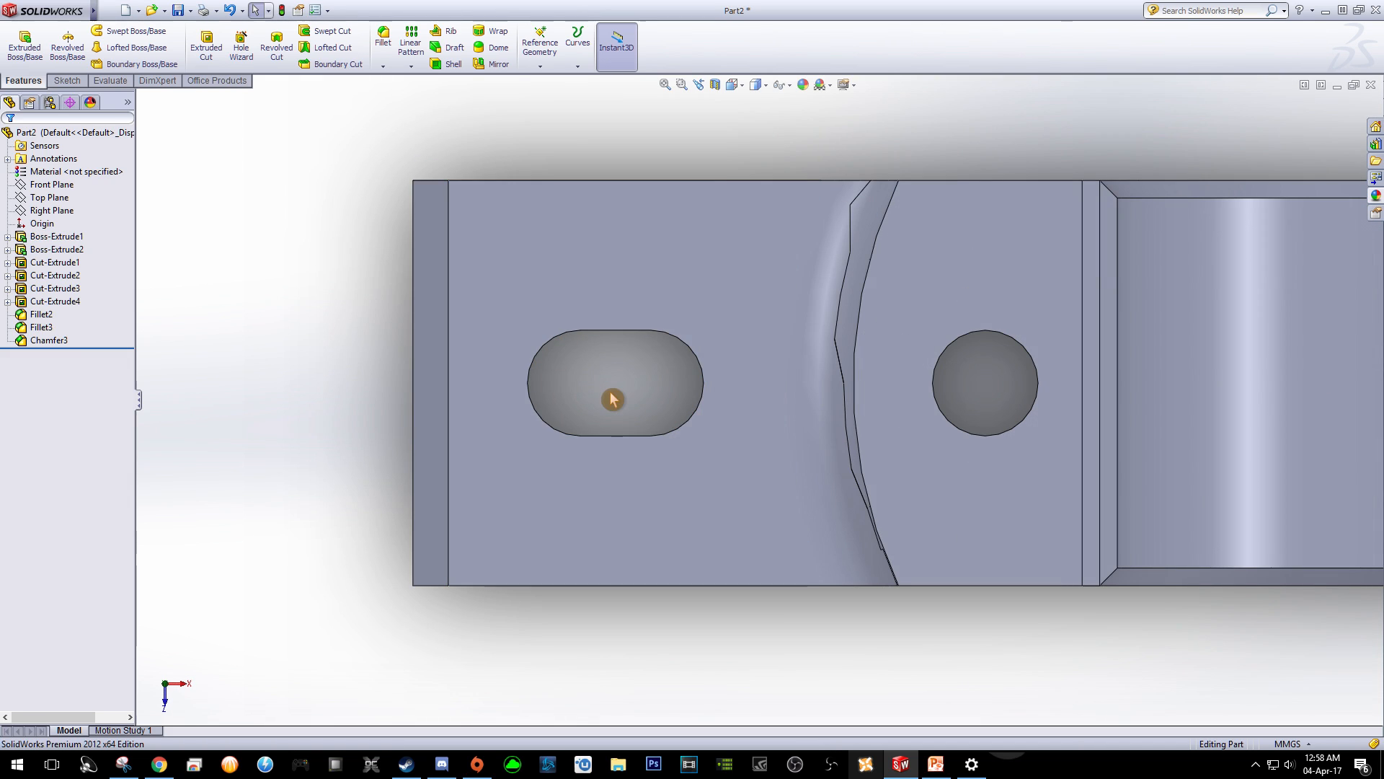
click(383, 67)
click(419, 96)
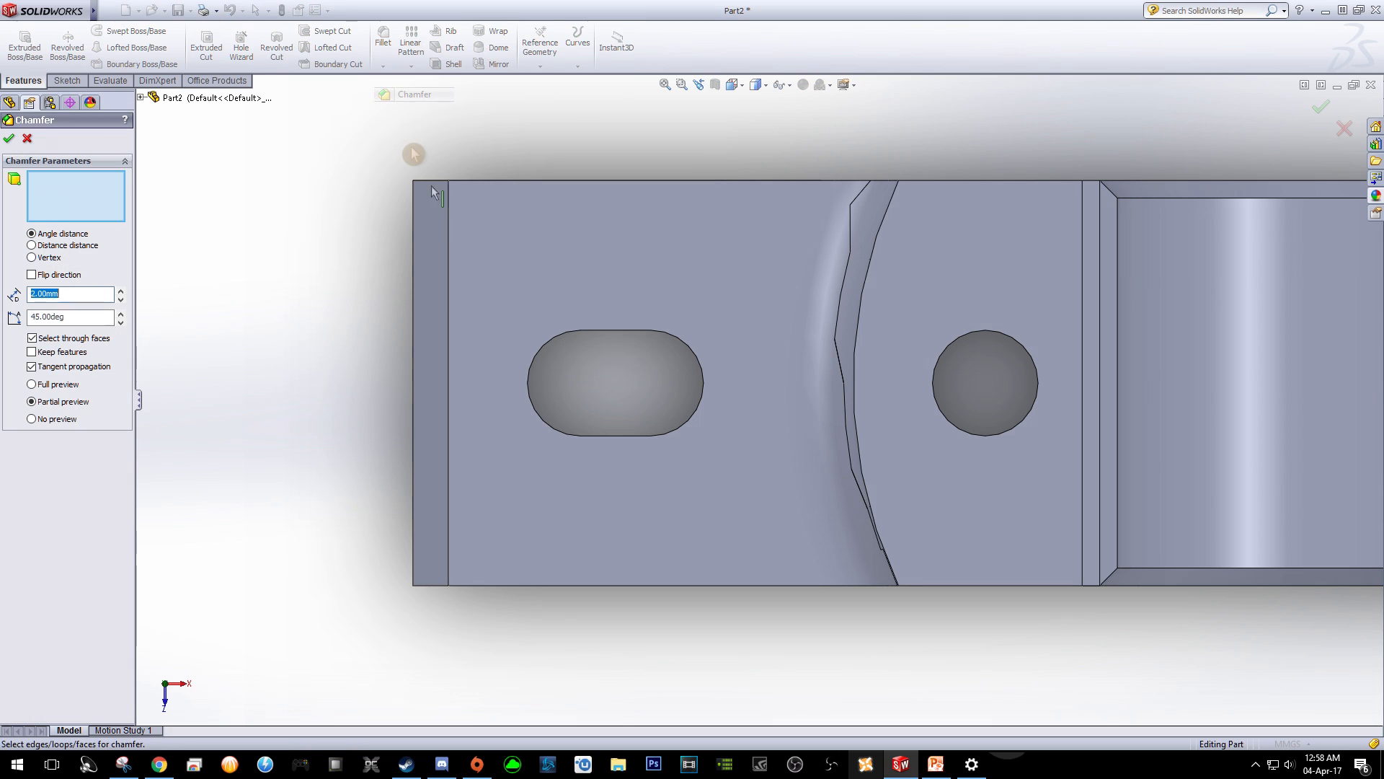
click(604, 332)
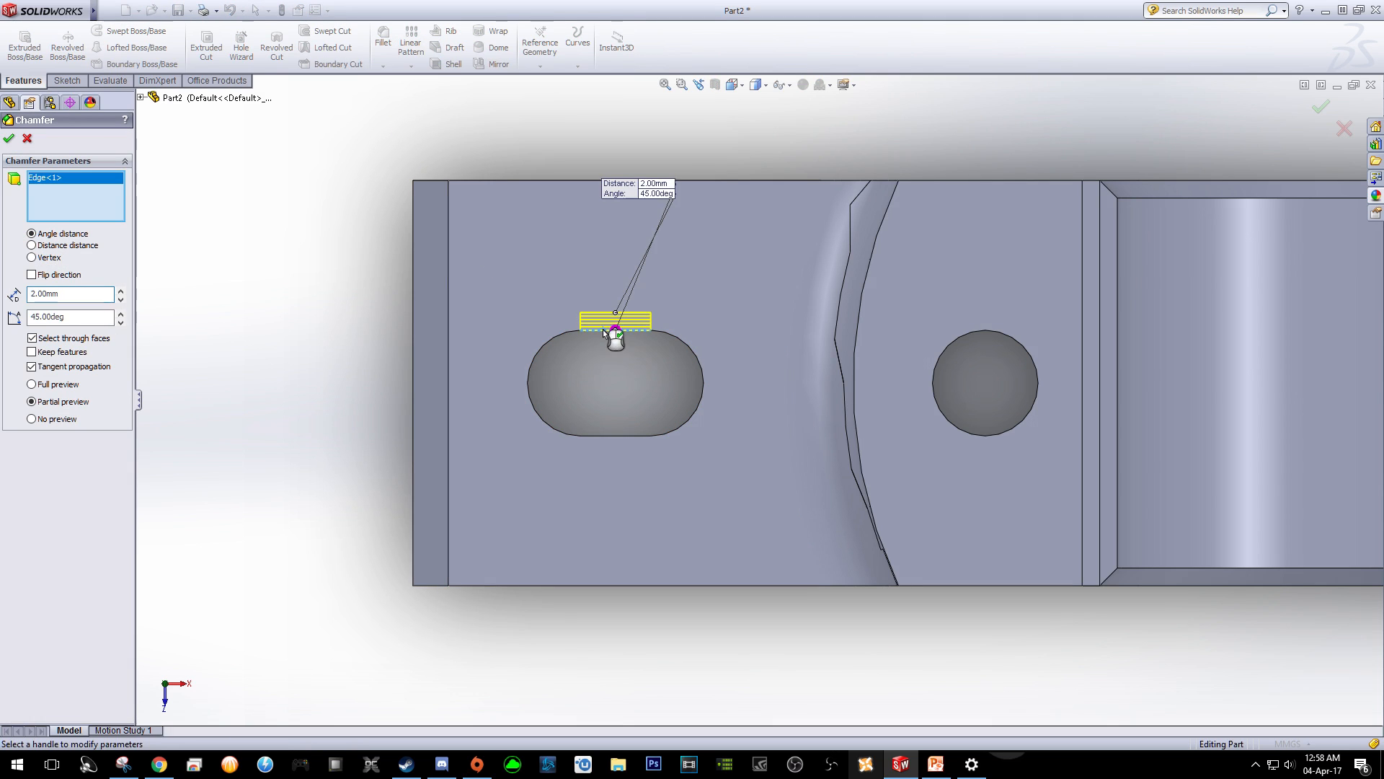
click(533, 370)
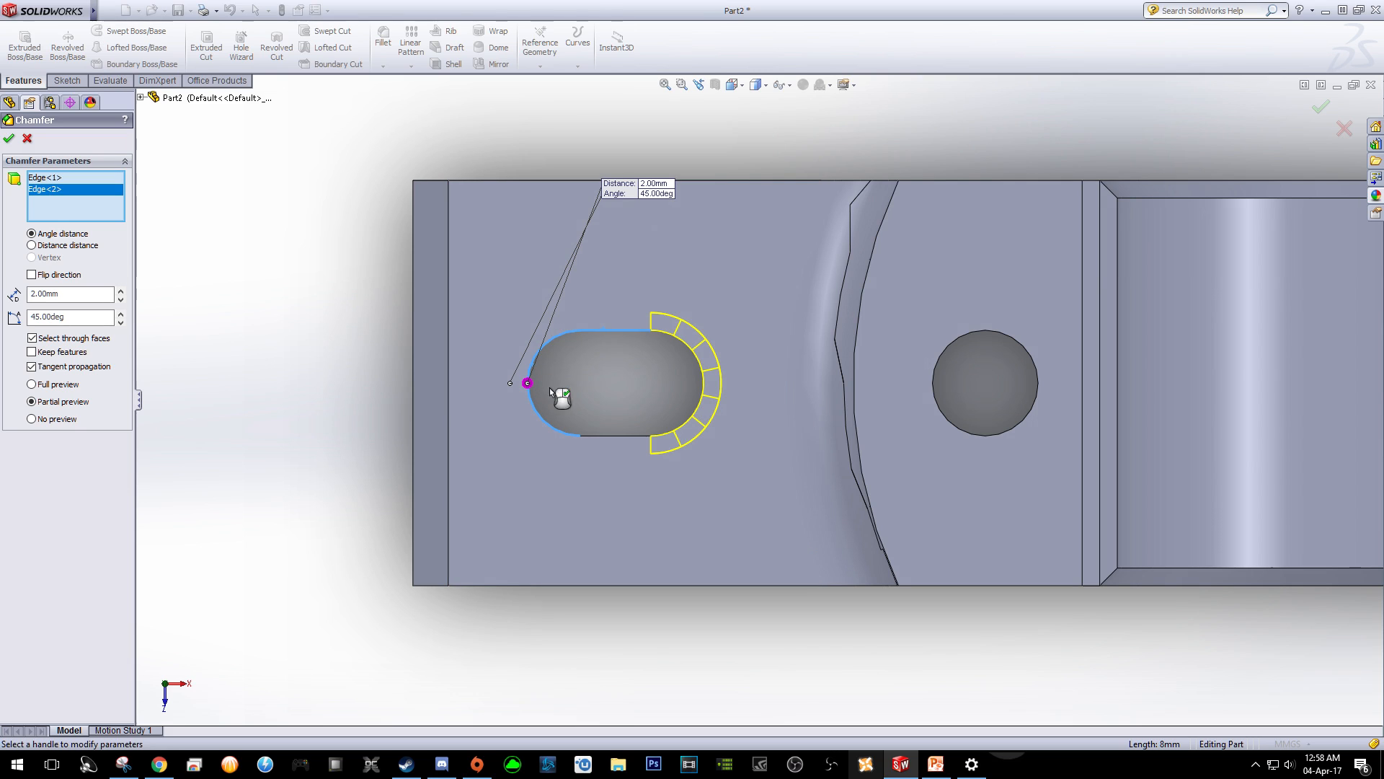
click(612, 437)
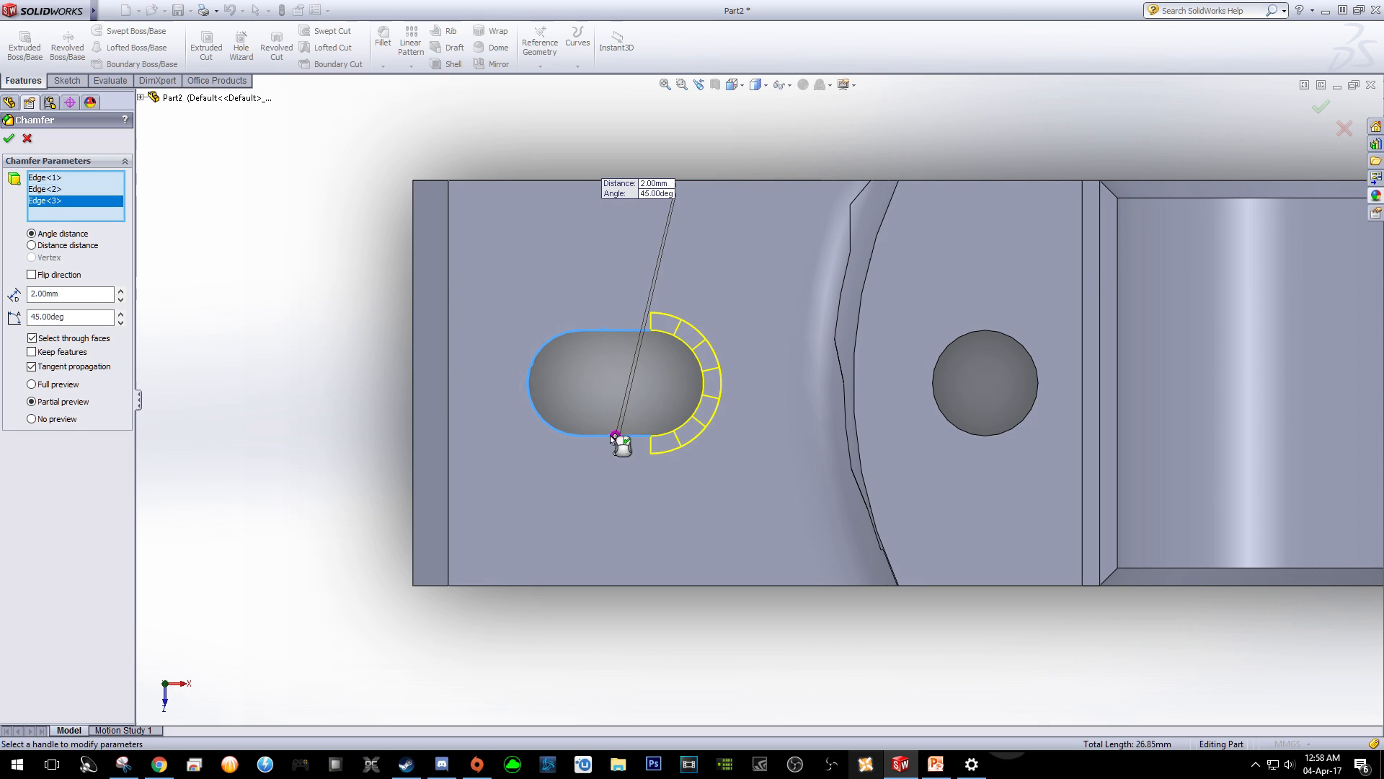
click(706, 390)
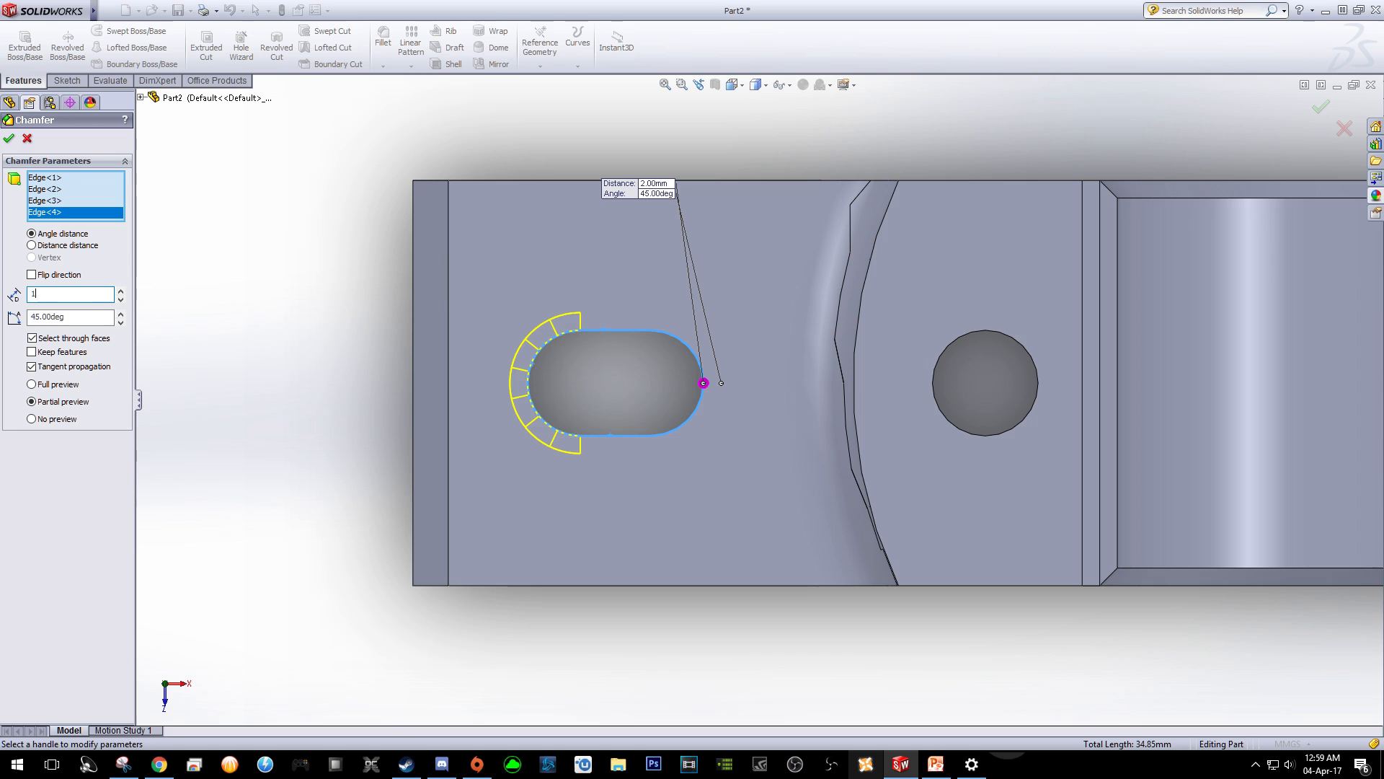
click(9, 139)
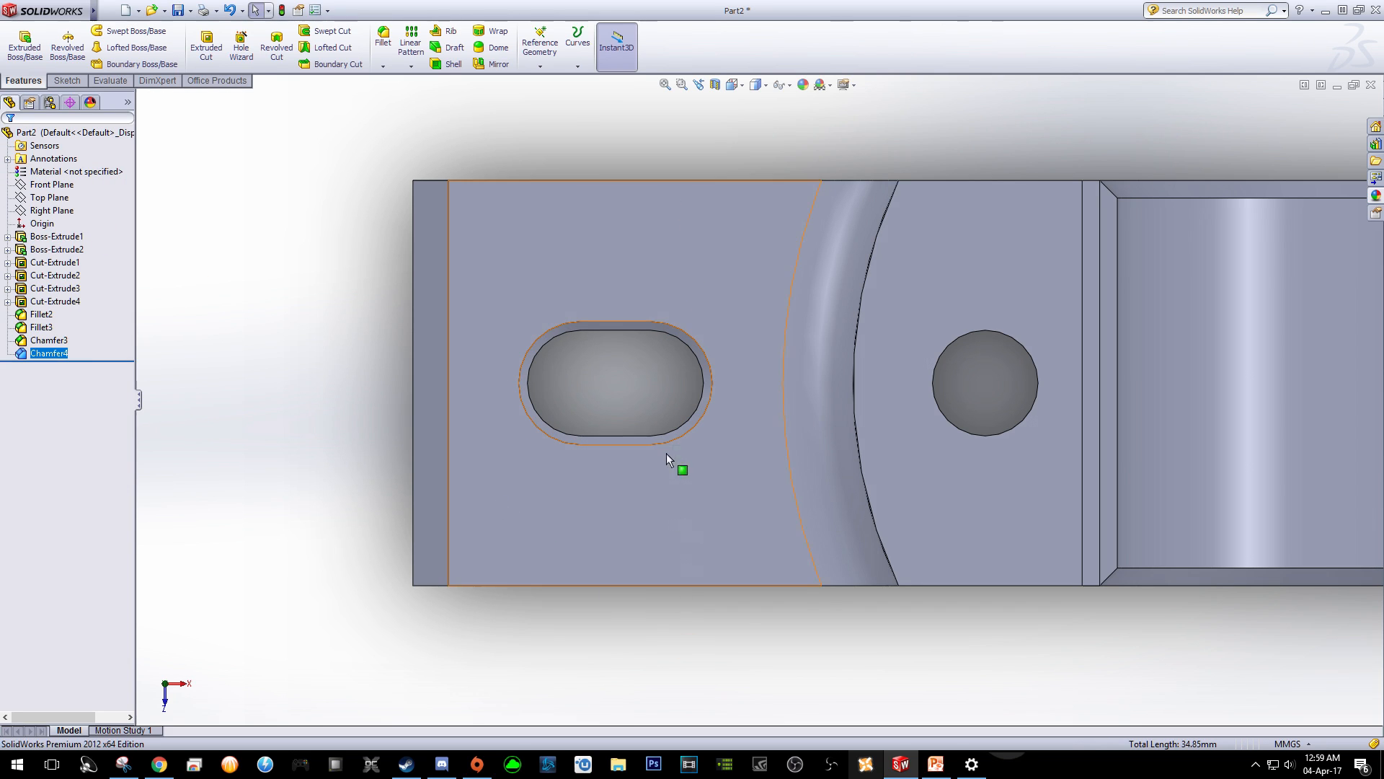
Examine the chamfered slot and the opposite slot up close, and dismiss the file clean-up notification.
scroll(635, 382, down, 2)
scroll(646, 403, down, 1)
middle_click(738, 288)
middle_drag(605, 417, 597, 224)
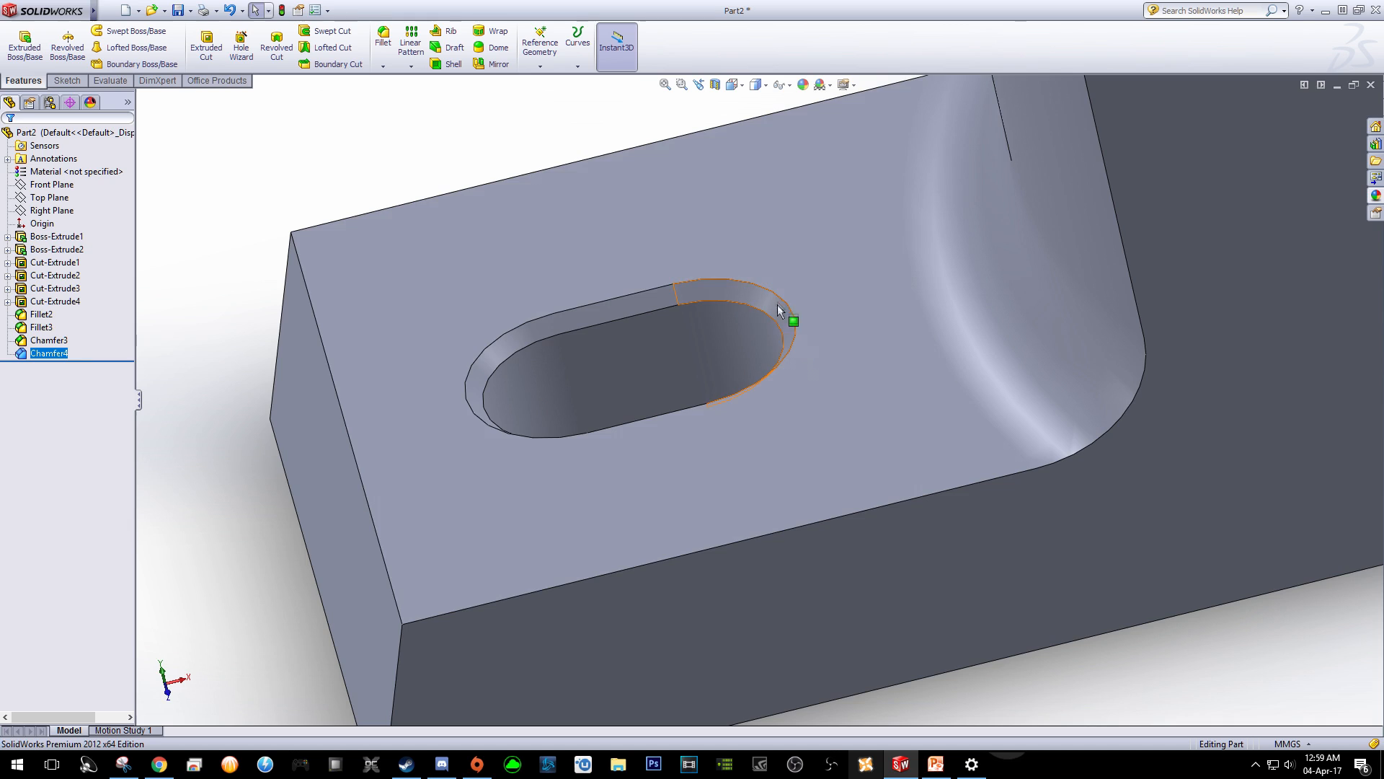
scroll(1075, 442, up, 5)
scroll(1157, 292, down, 5)
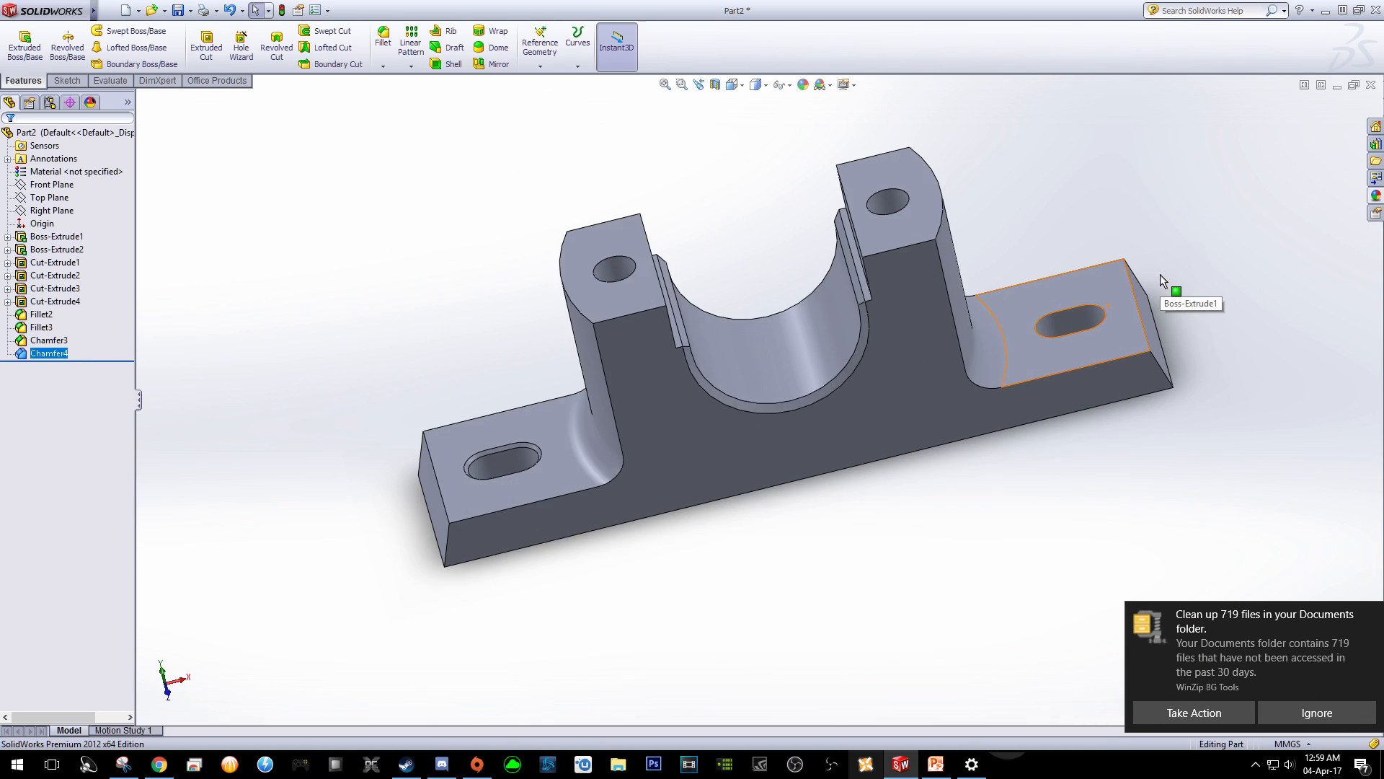
click(1292, 718)
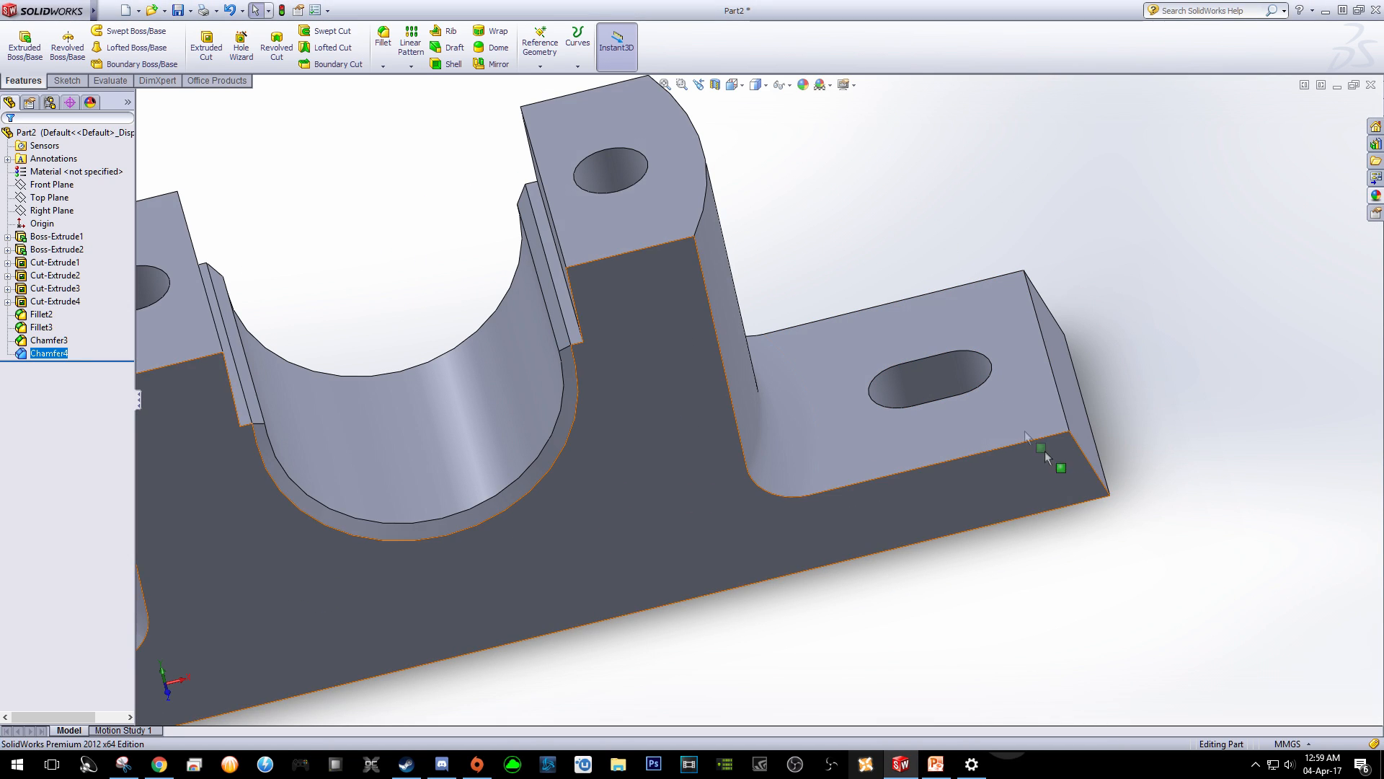
Chamfer all four top edges of the base's right-hand slot by 1 mm at 45 degrees and show the part in isometric view.
scroll(915, 327, down, 6)
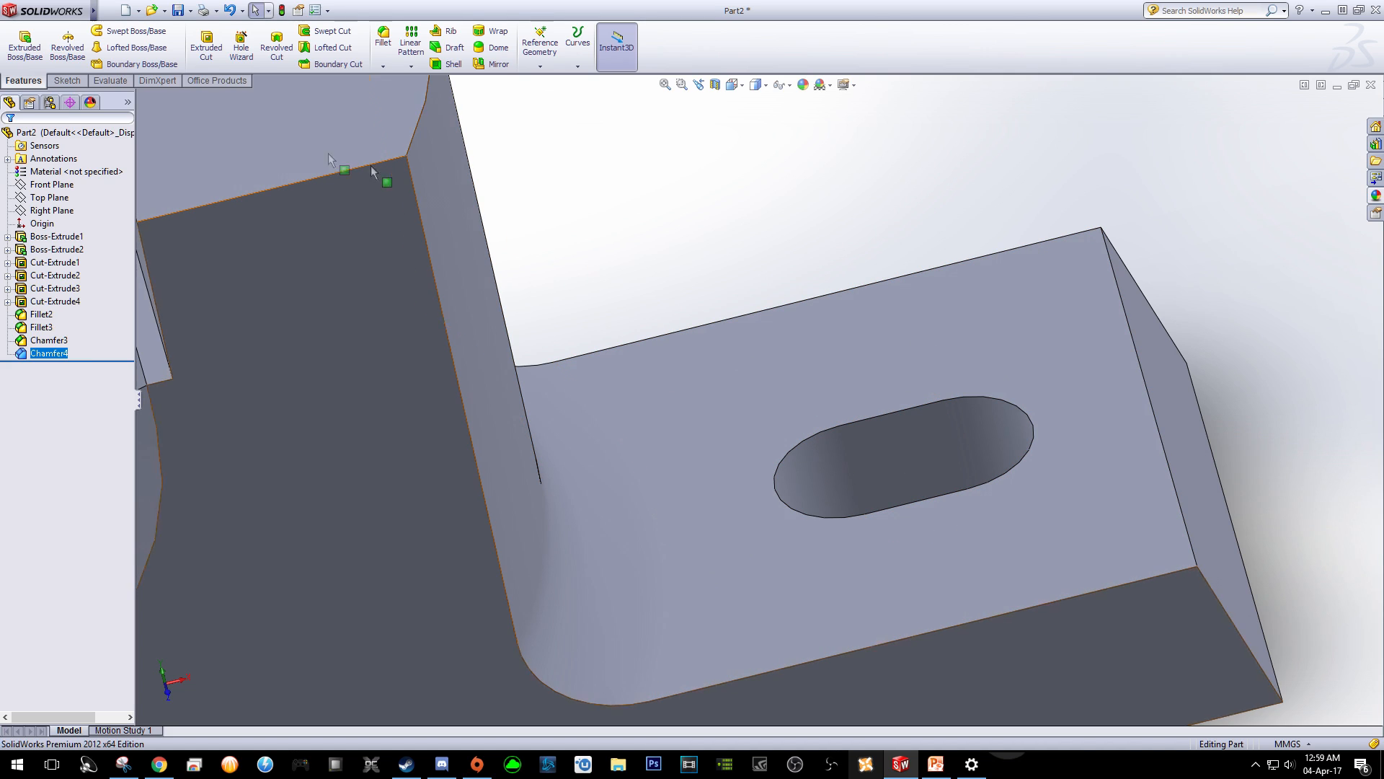
click(381, 67)
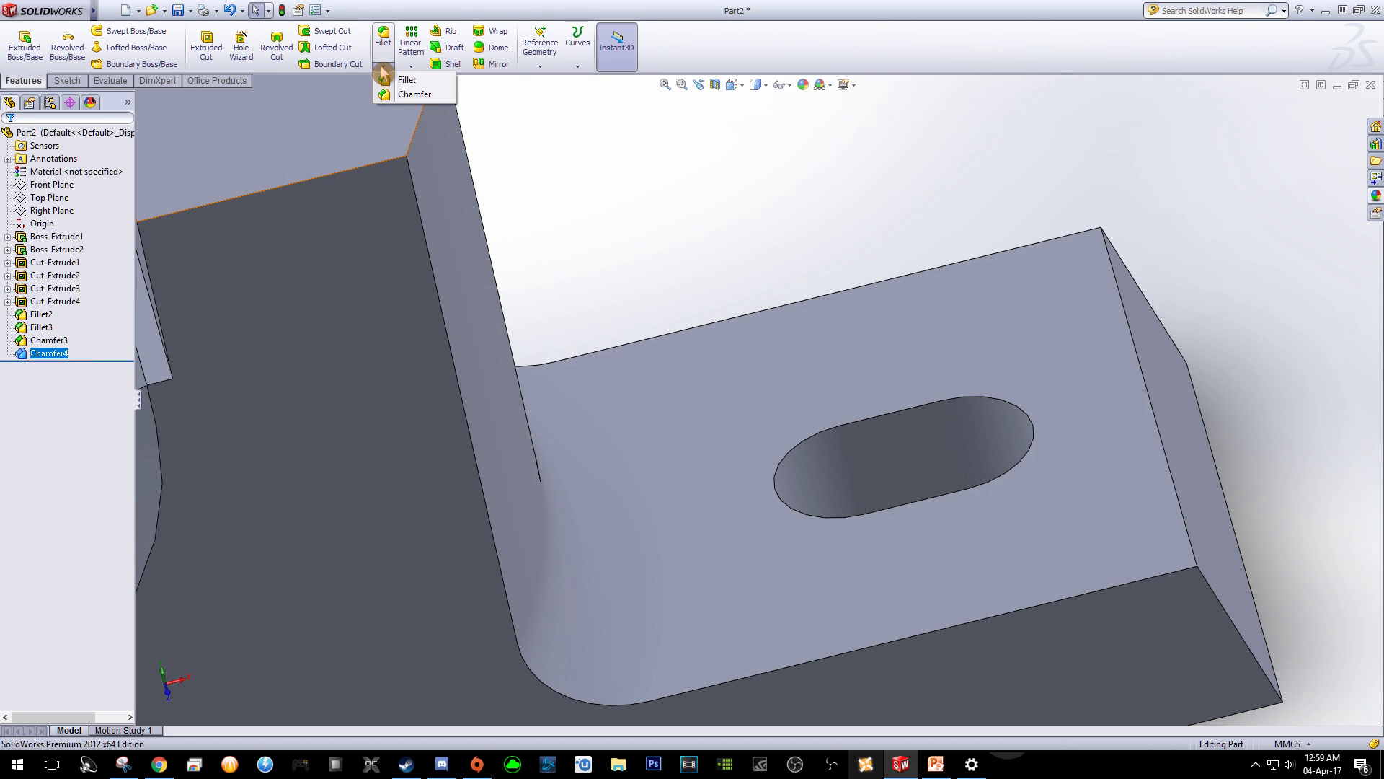
click(407, 94)
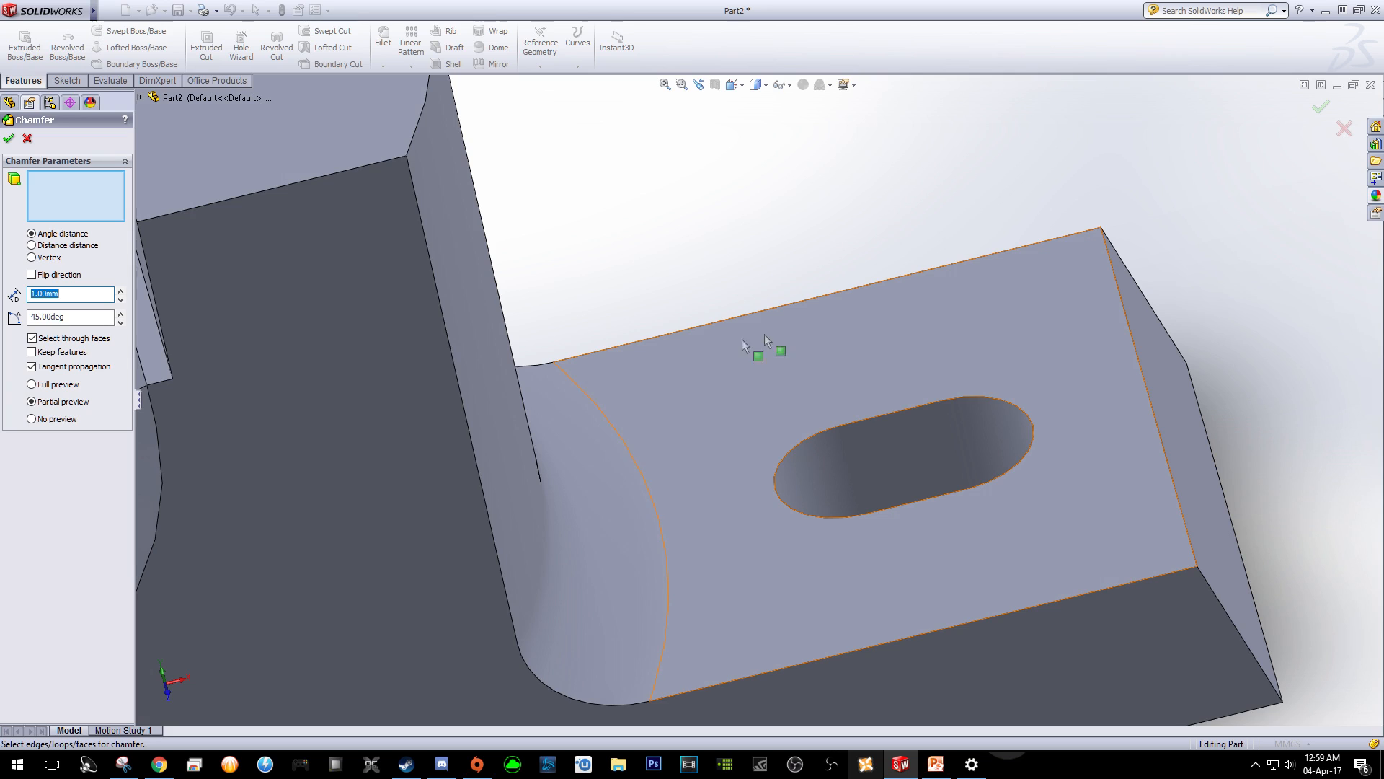
click(897, 408)
click(800, 447)
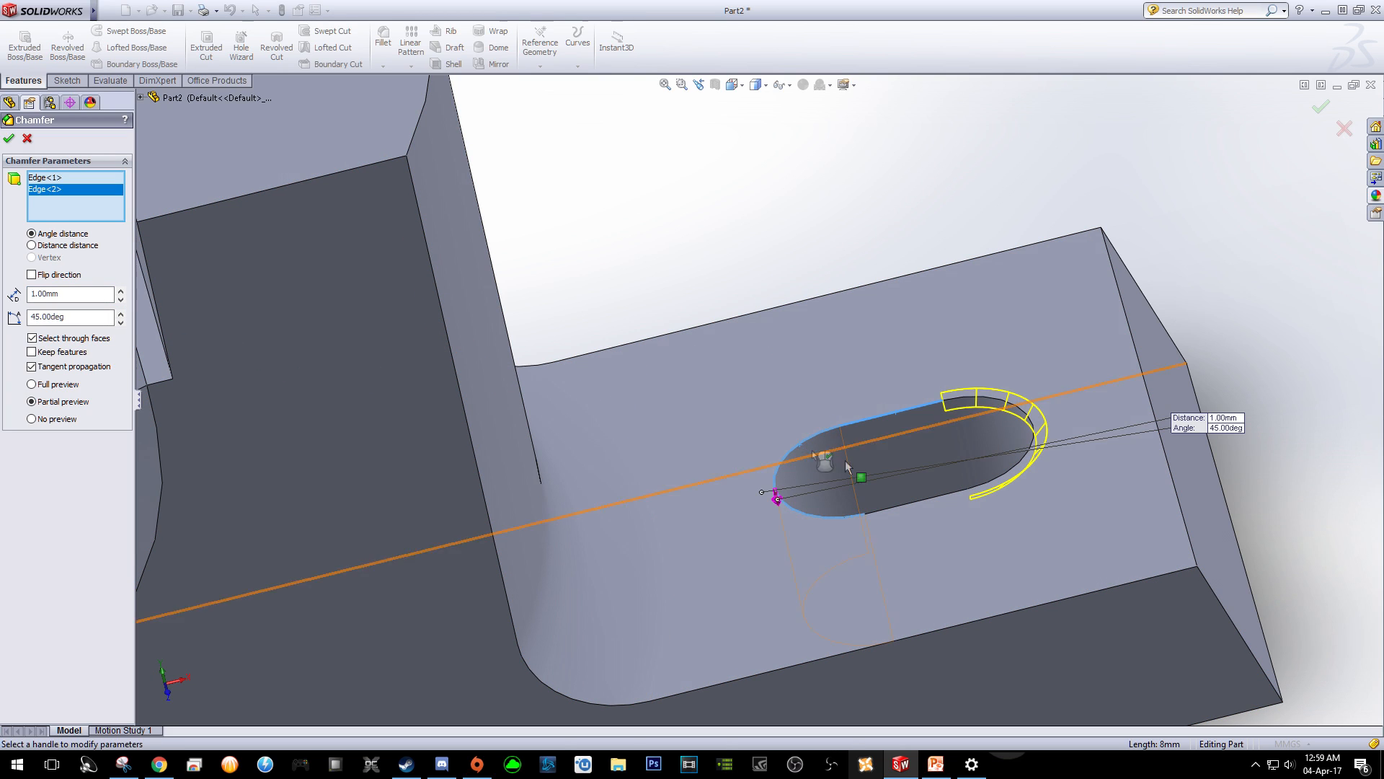
click(920, 499)
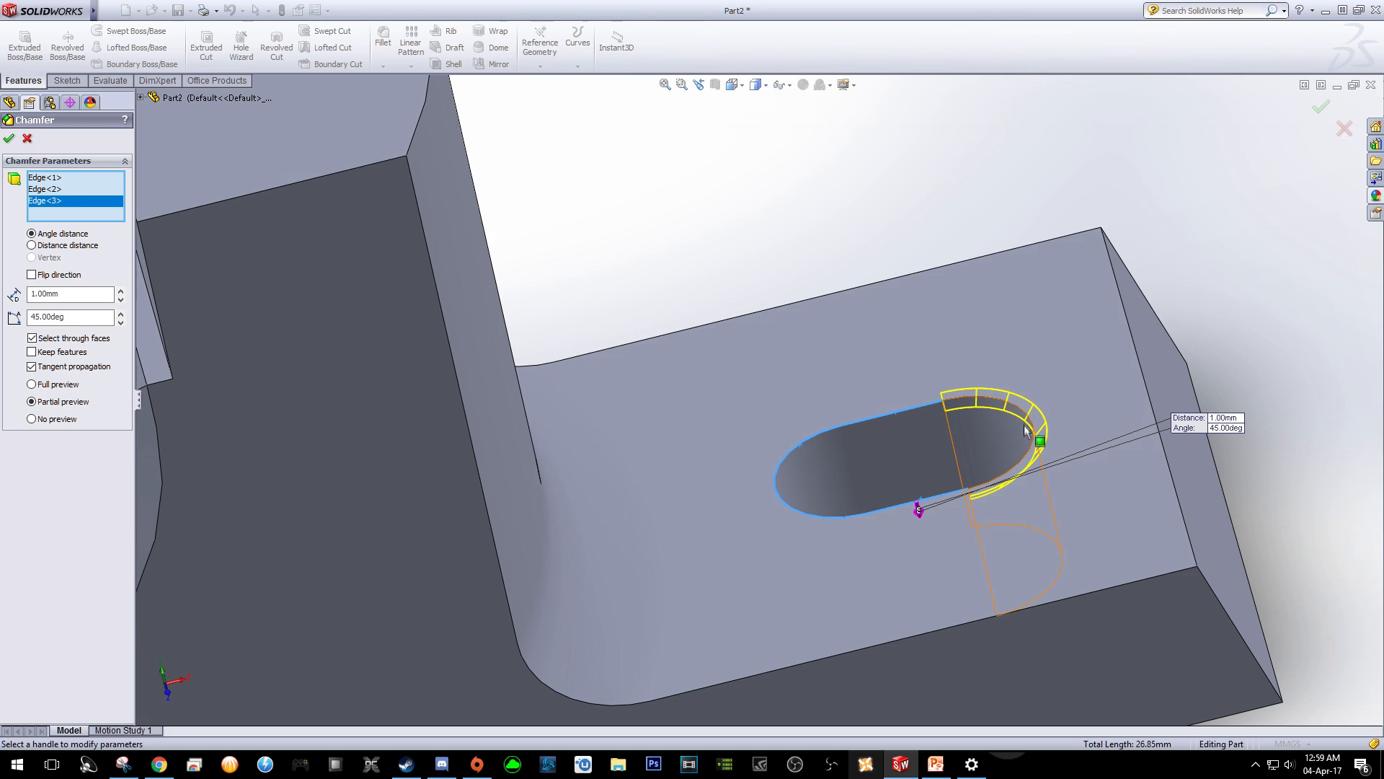
click(1007, 482)
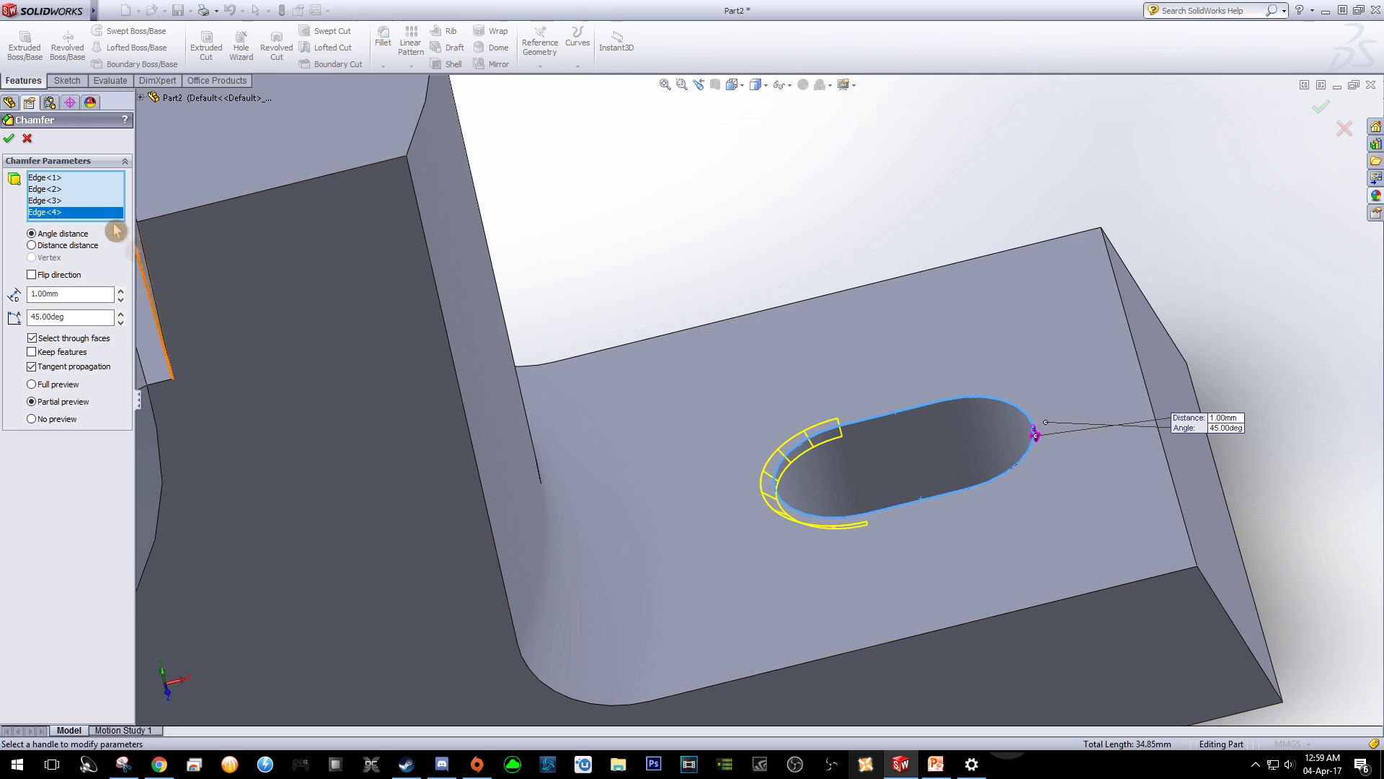
click(10, 139)
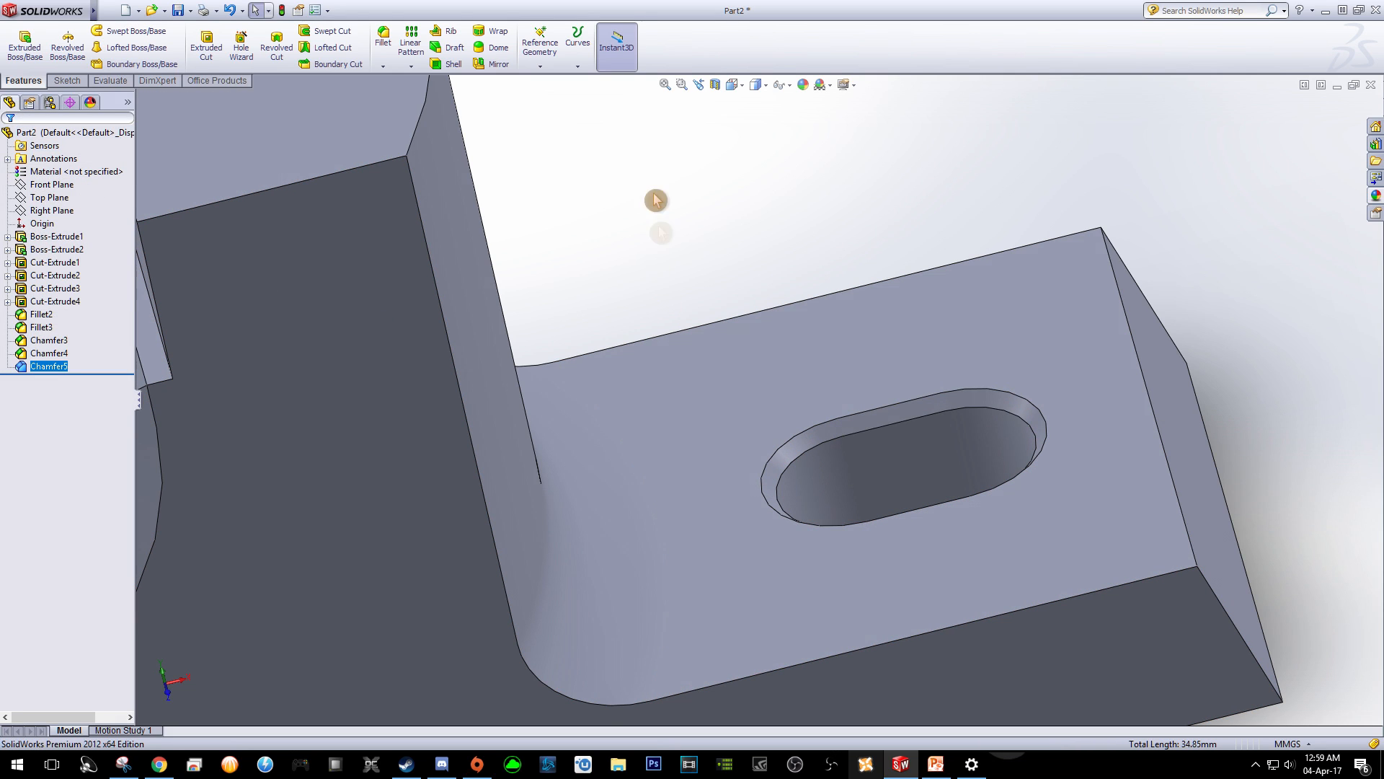
click(743, 86)
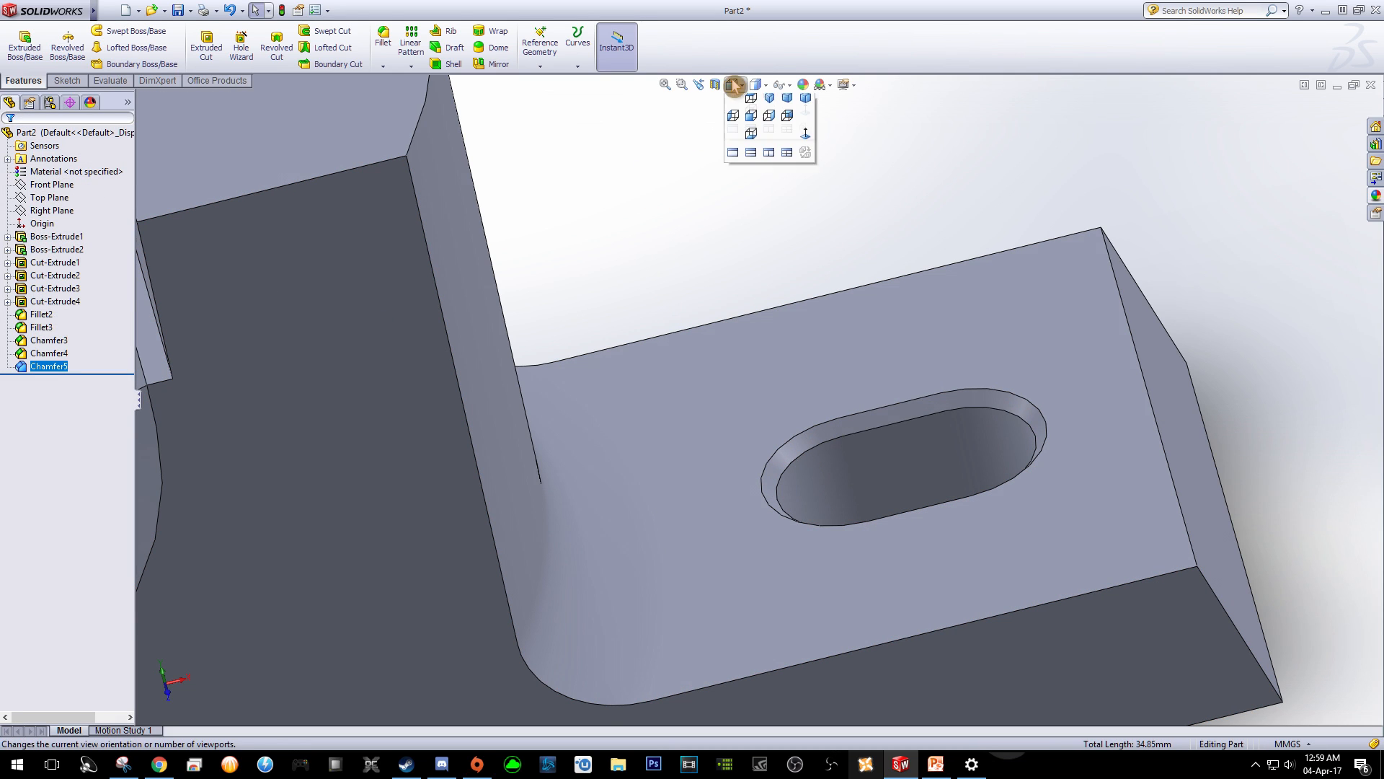
click(768, 106)
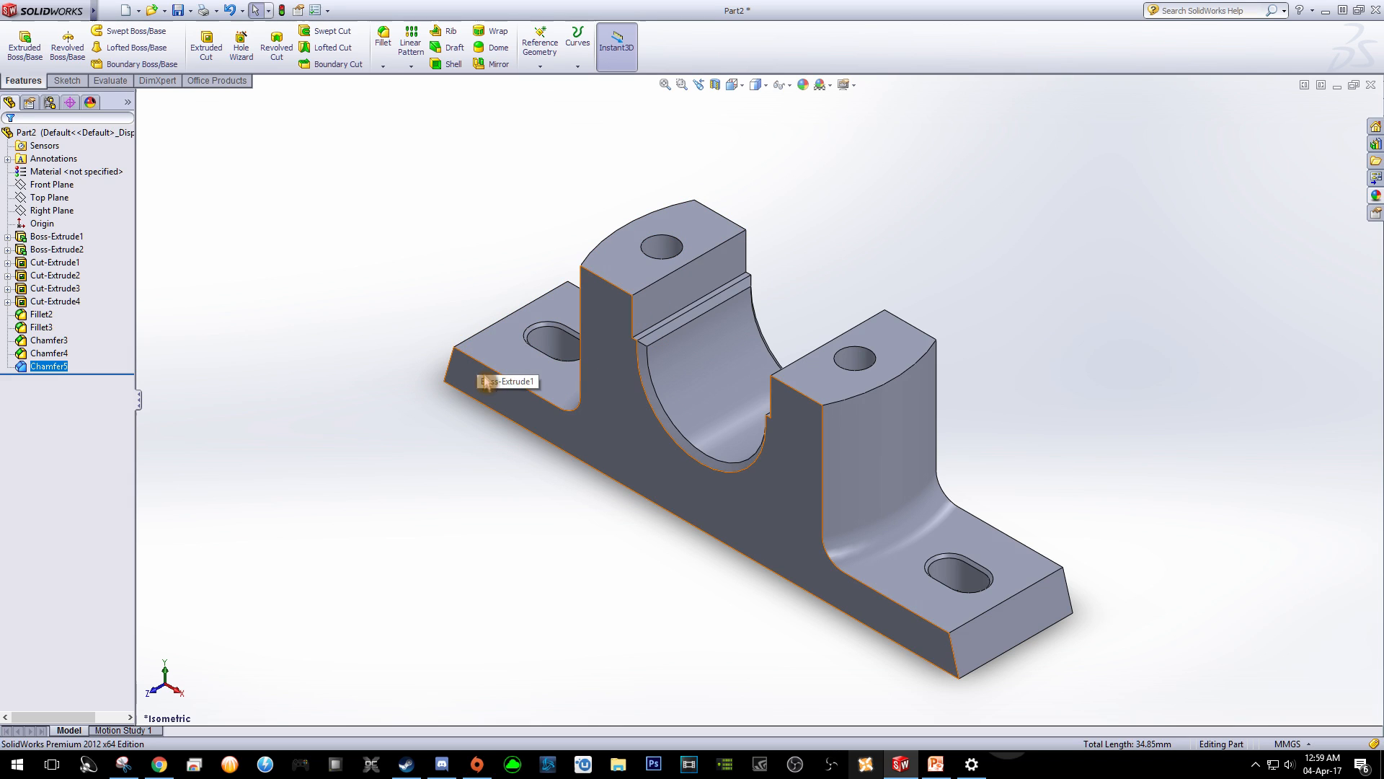
click(791, 106)
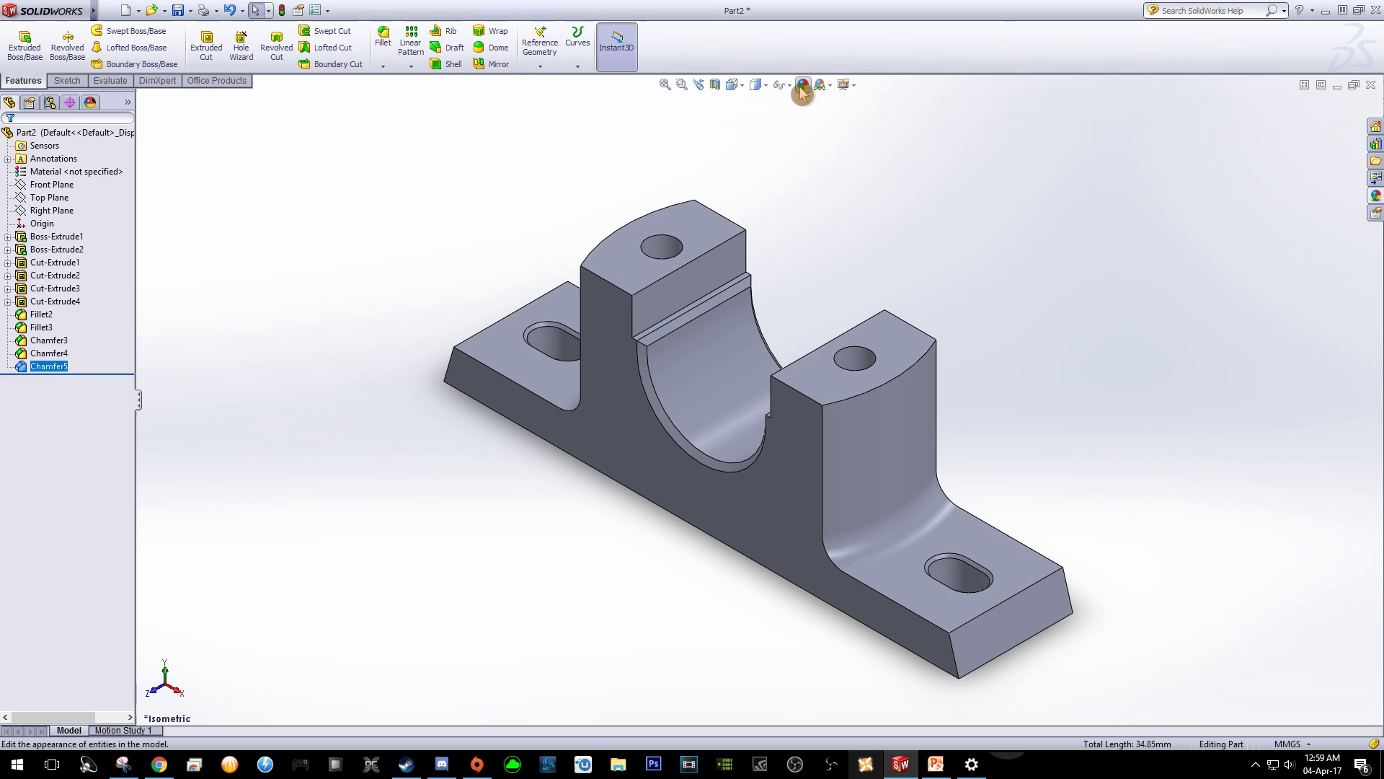
Start editing the appearance of the right-hand slot's chamfer and find the gold finishes among the metal appearances.
click(803, 89)
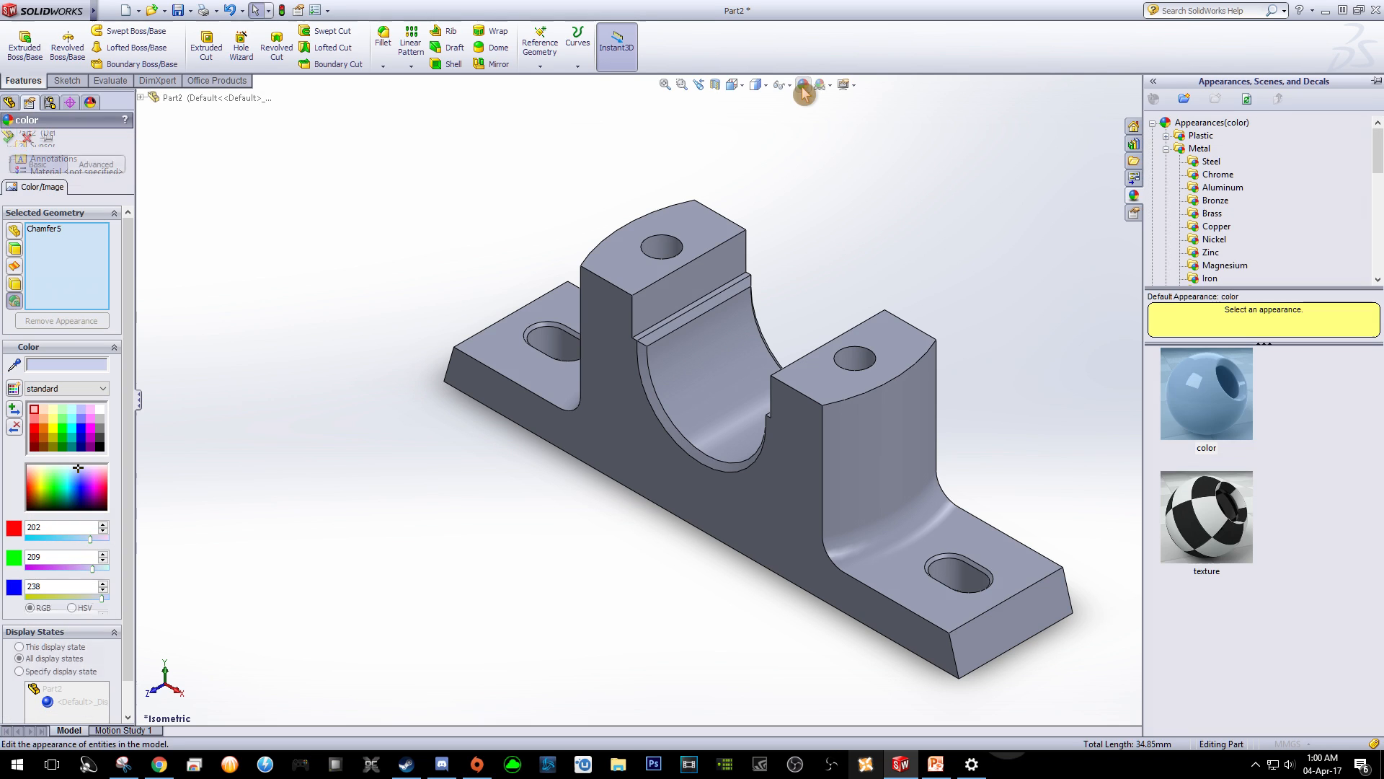
click(1166, 148)
click(1166, 227)
click(1166, 240)
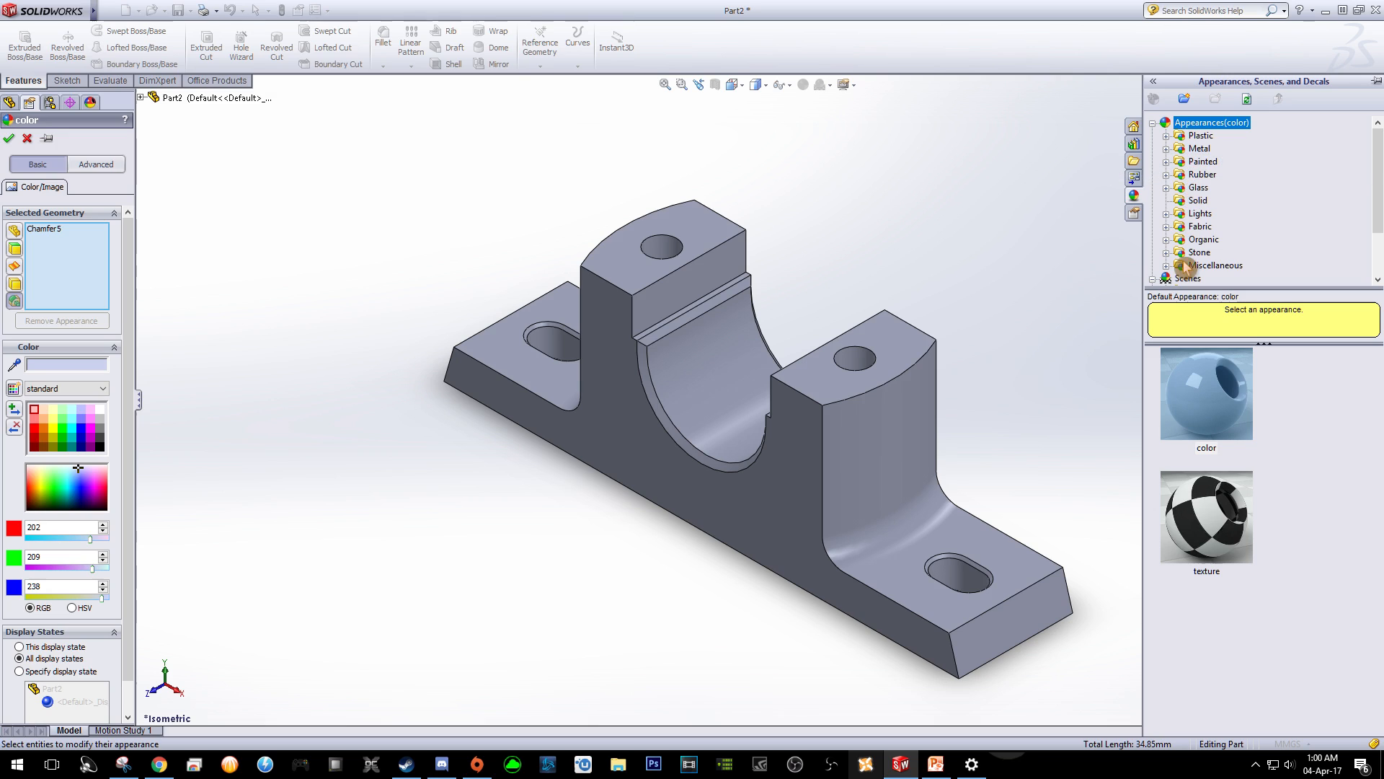
click(1165, 149)
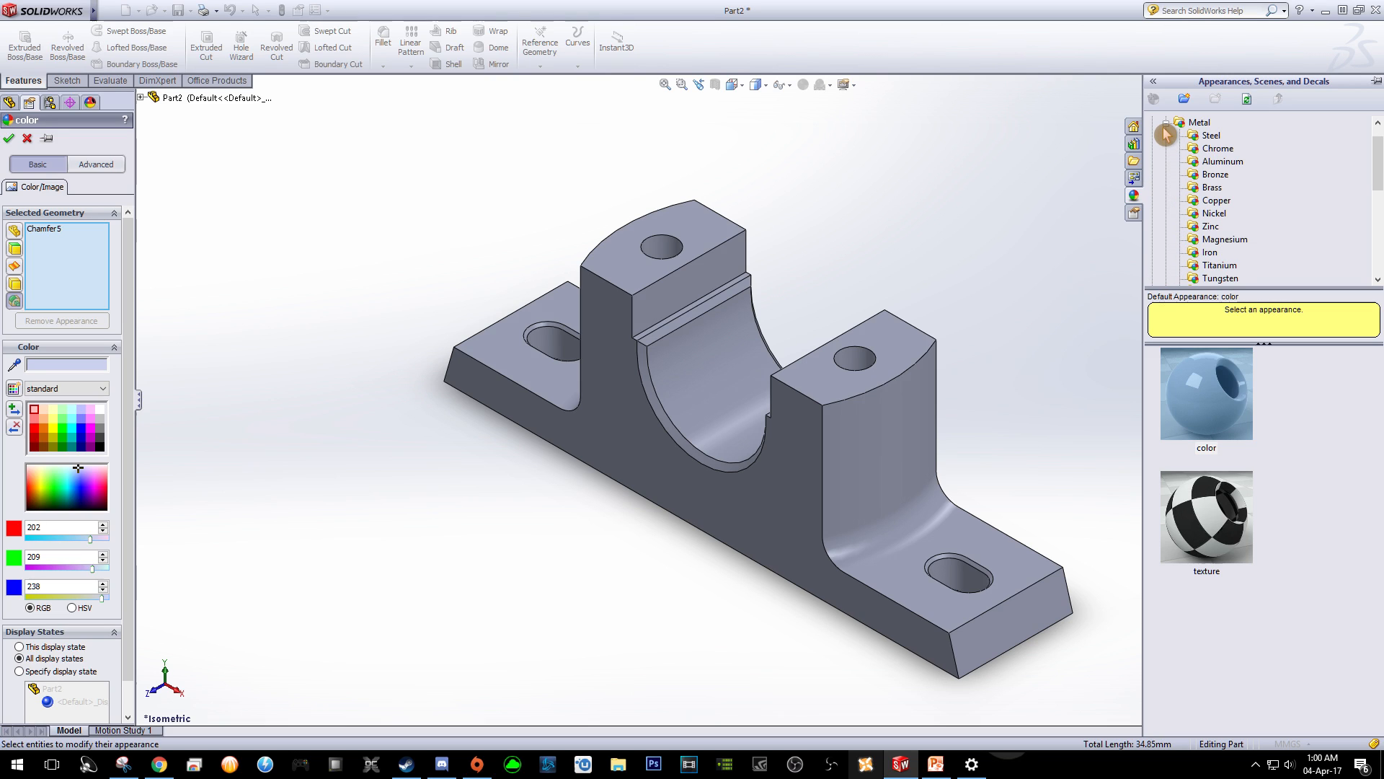
click(1166, 124)
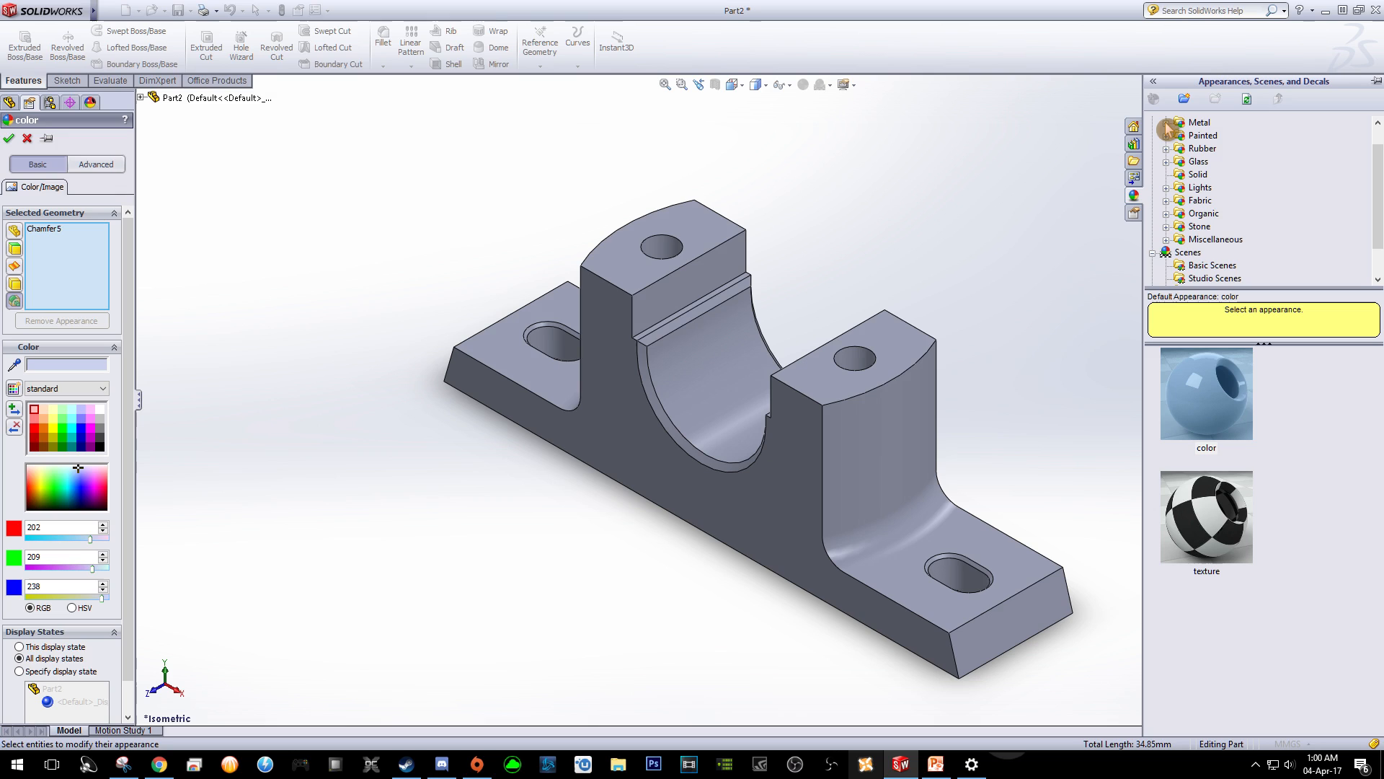
click(1166, 124)
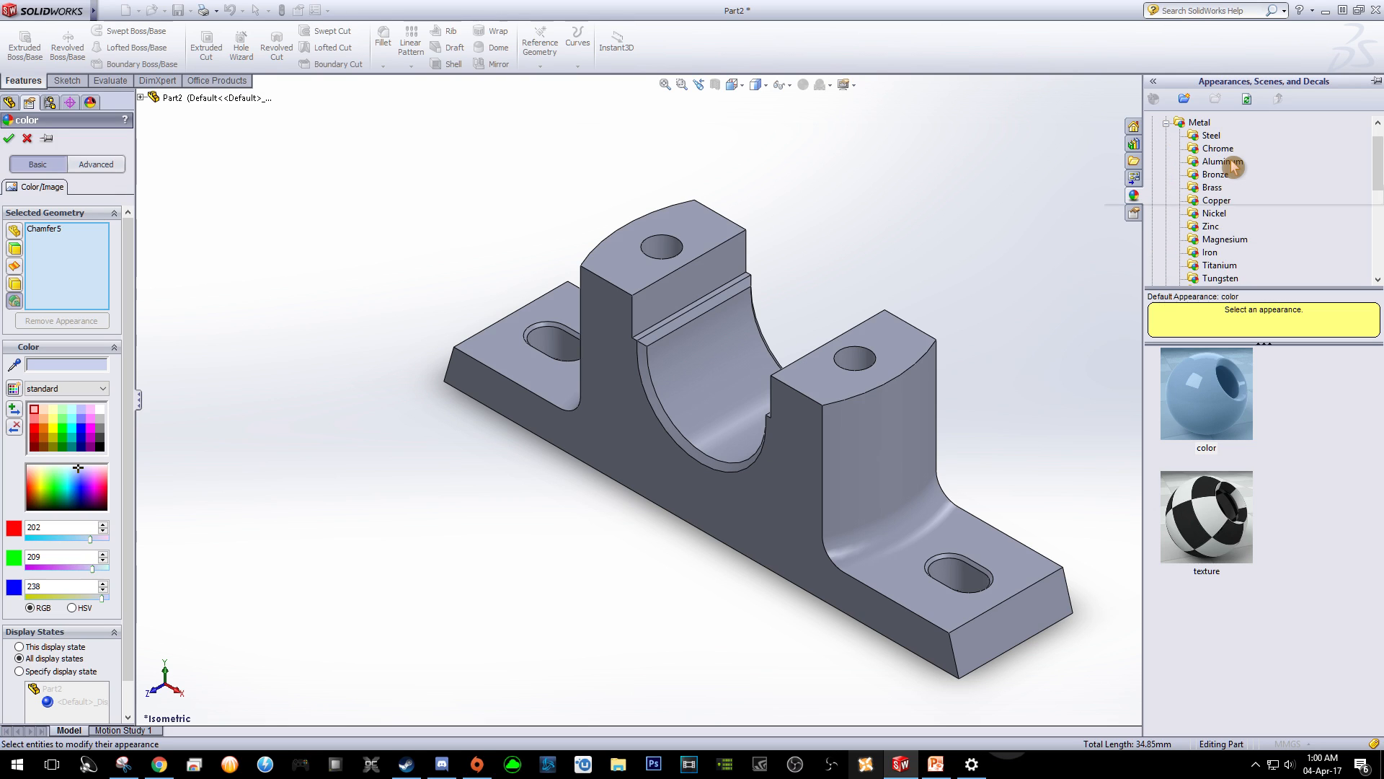
scroll(1234, 165, down, 2)
scroll(1224, 180, up, 1)
scroll(1227, 229, down, 1)
click(1212, 214)
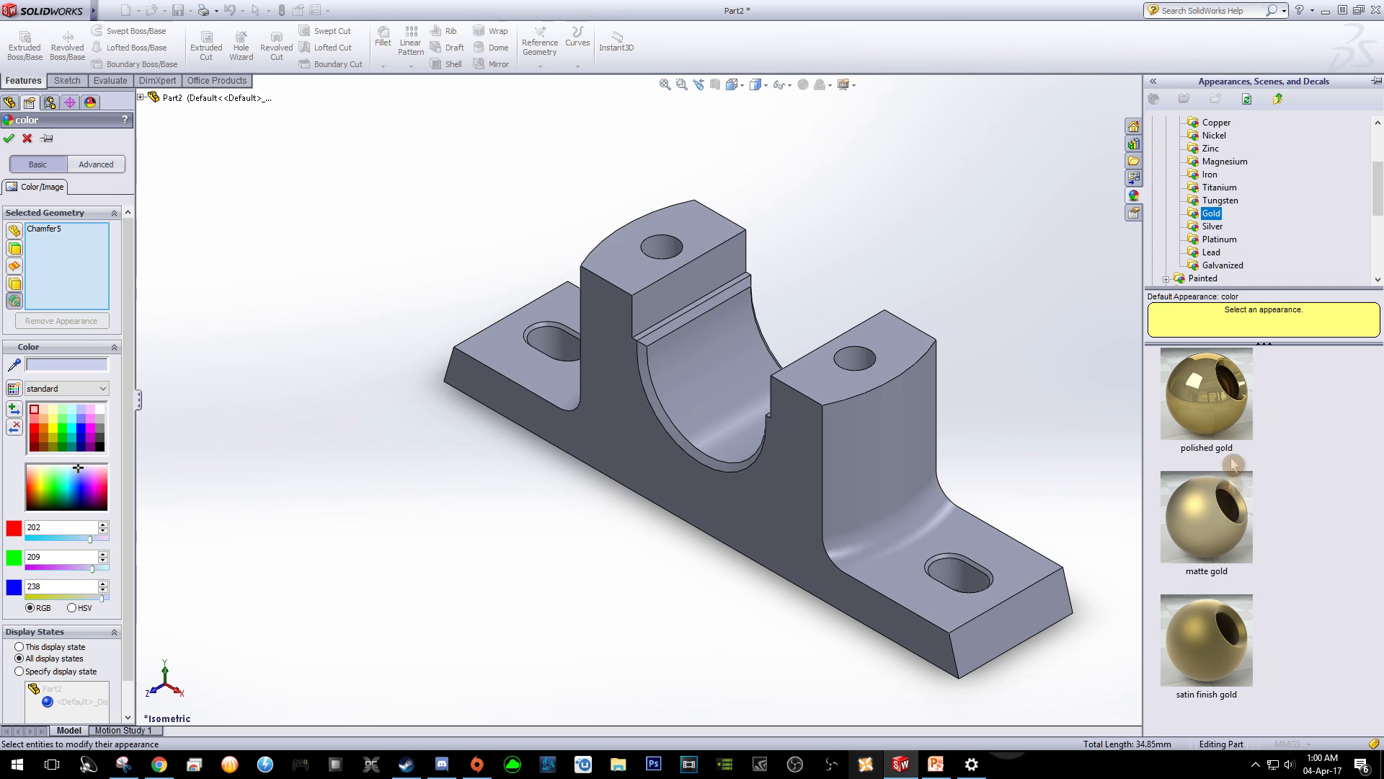
Try the polished gold appearance on the part's extrusions, cuts, fillets and chamfers one feature at a time, and discard it.
click(1226, 404)
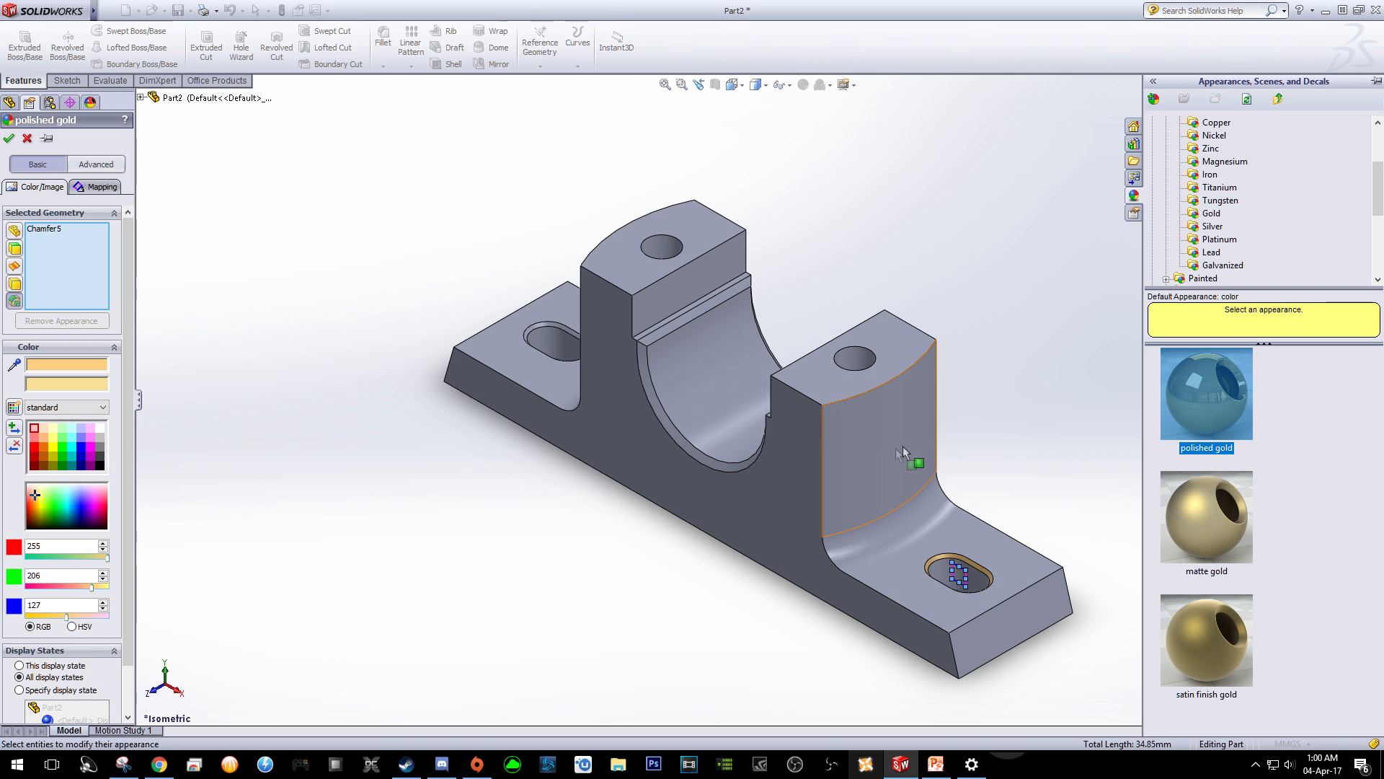
click(919, 351)
click(855, 566)
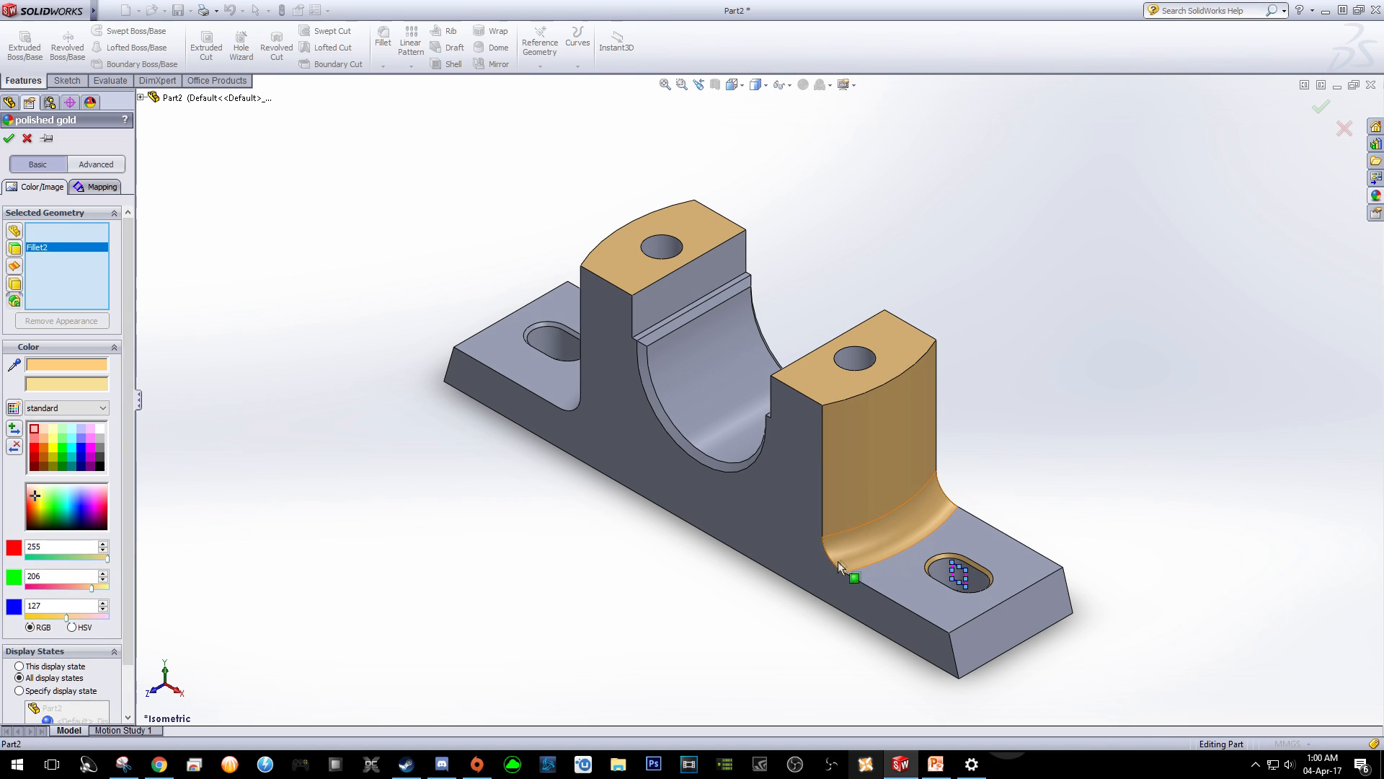
click(888, 595)
click(711, 401)
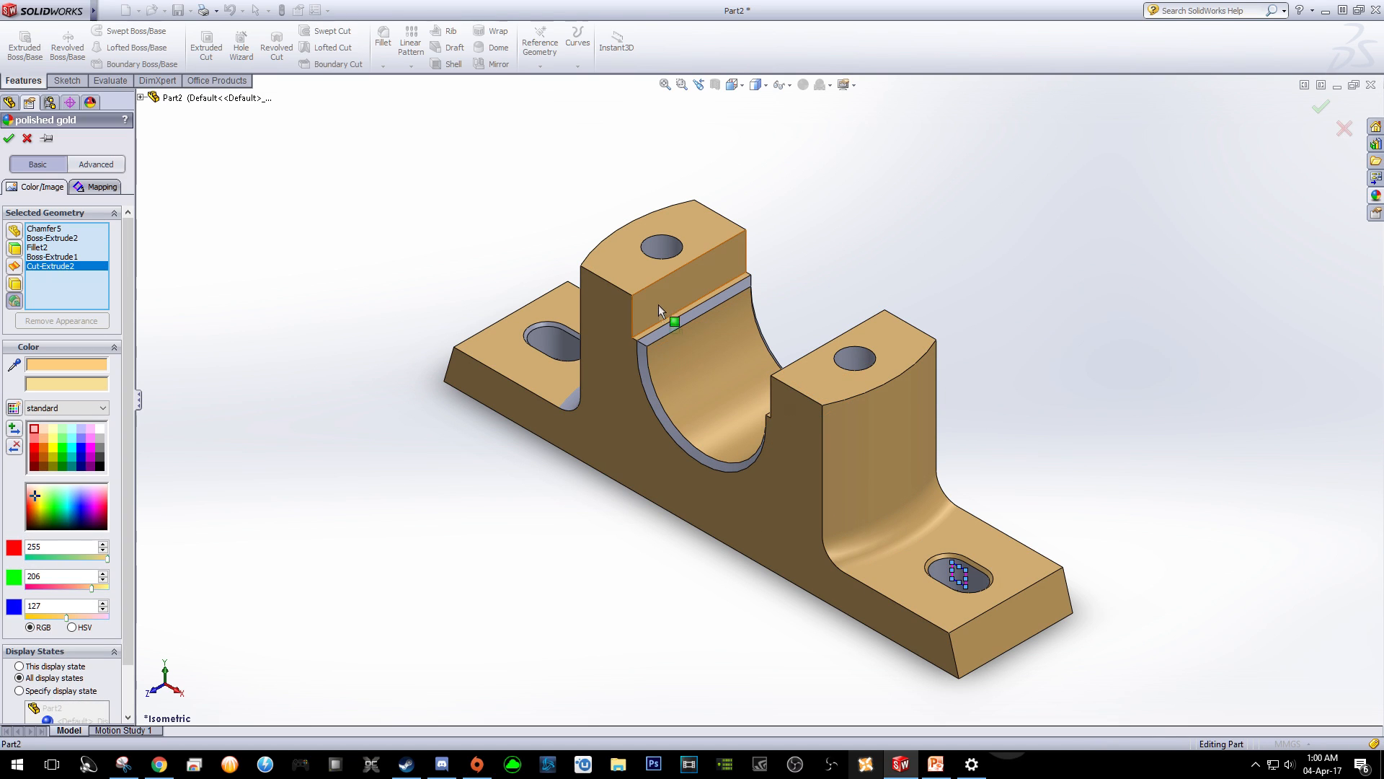
click(652, 346)
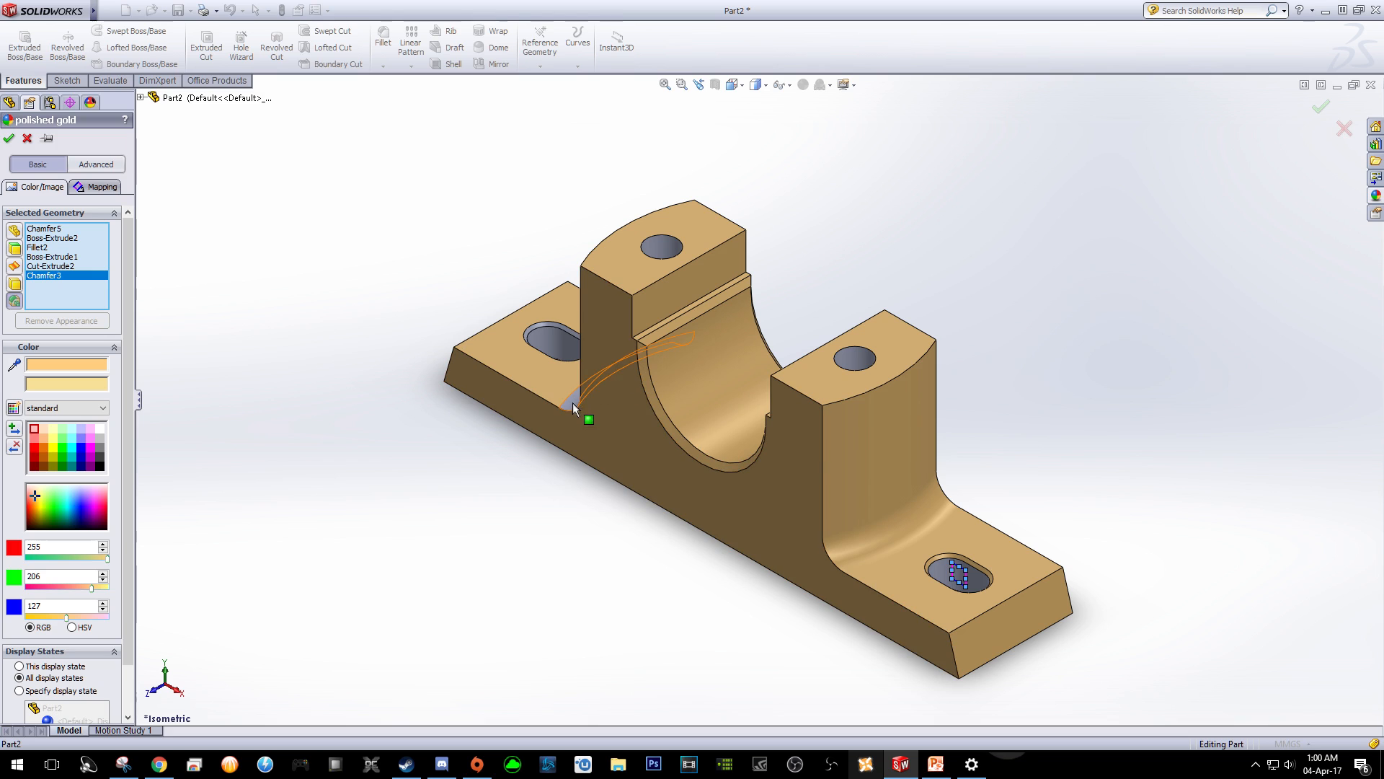
click(944, 572)
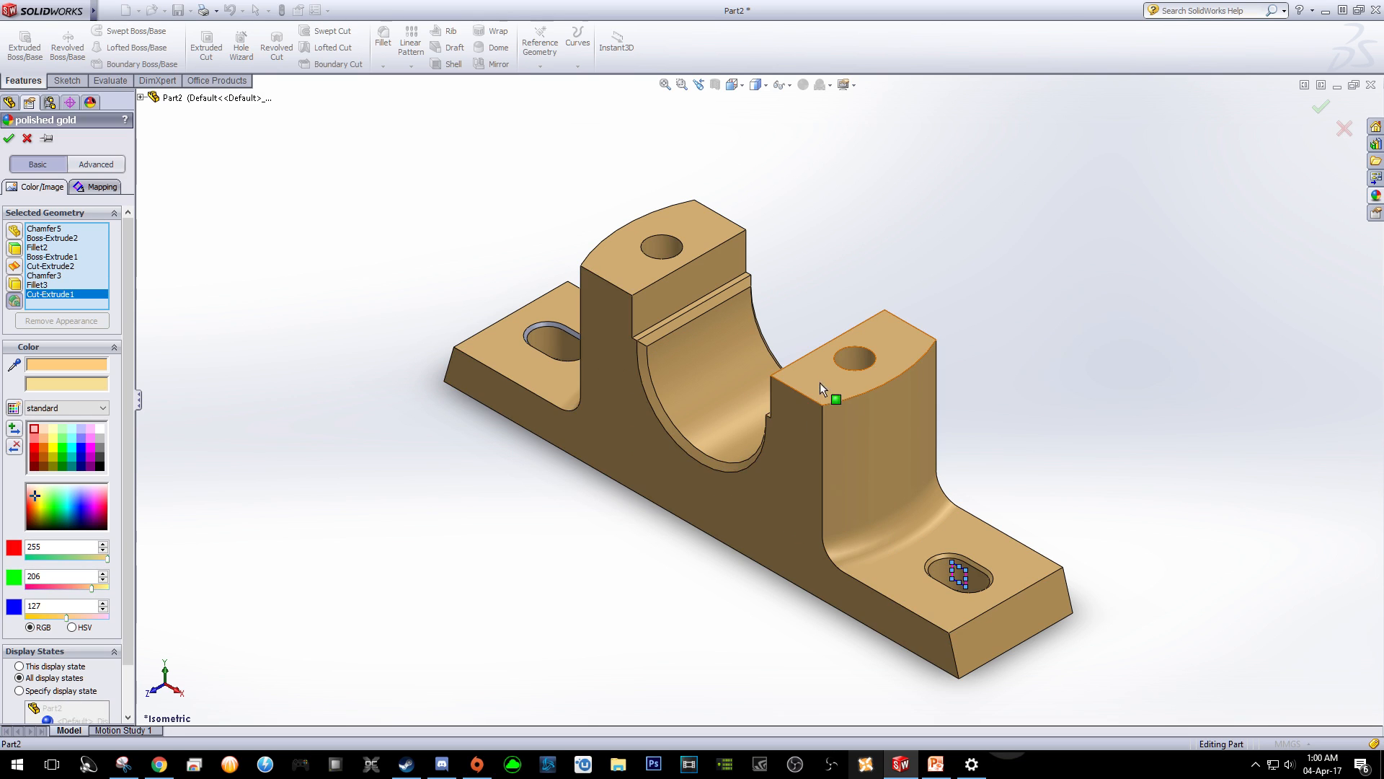
click(569, 333)
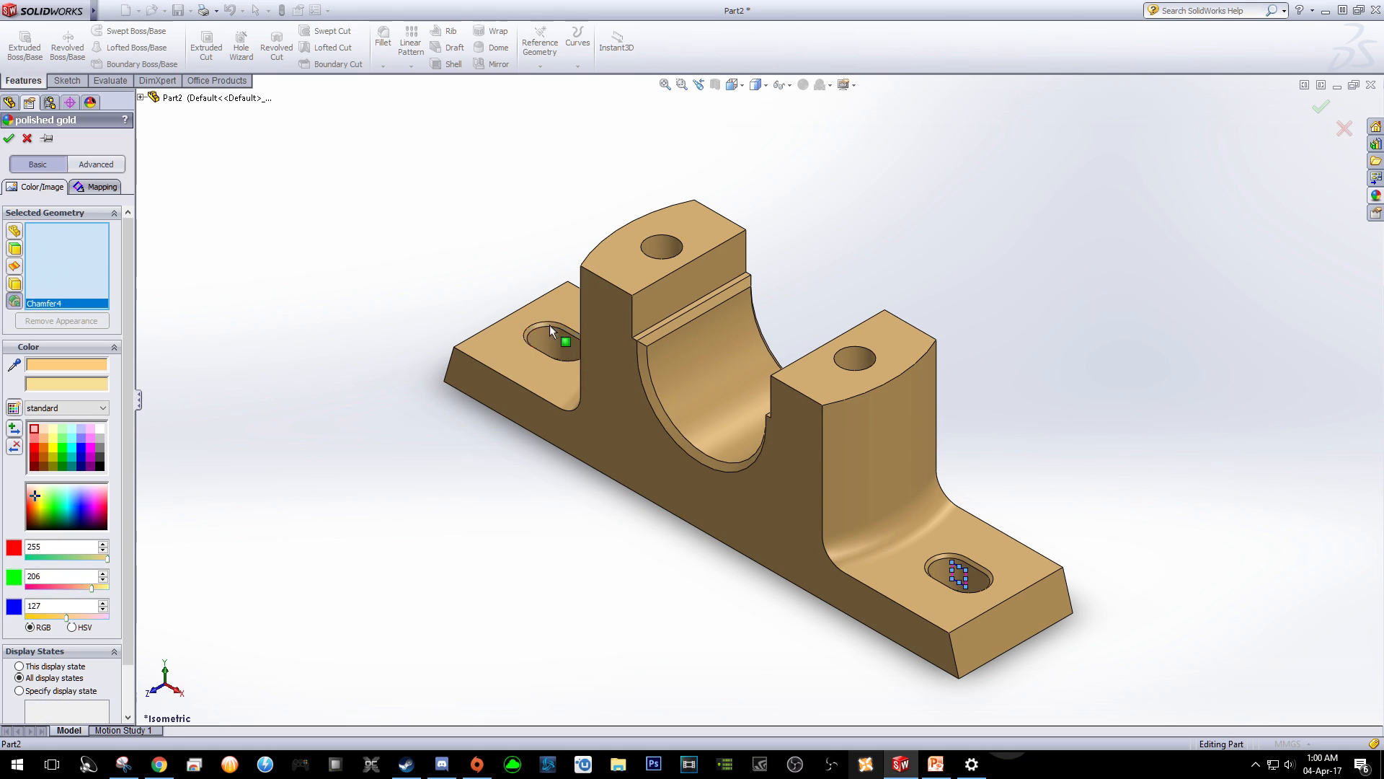
click(1030, 343)
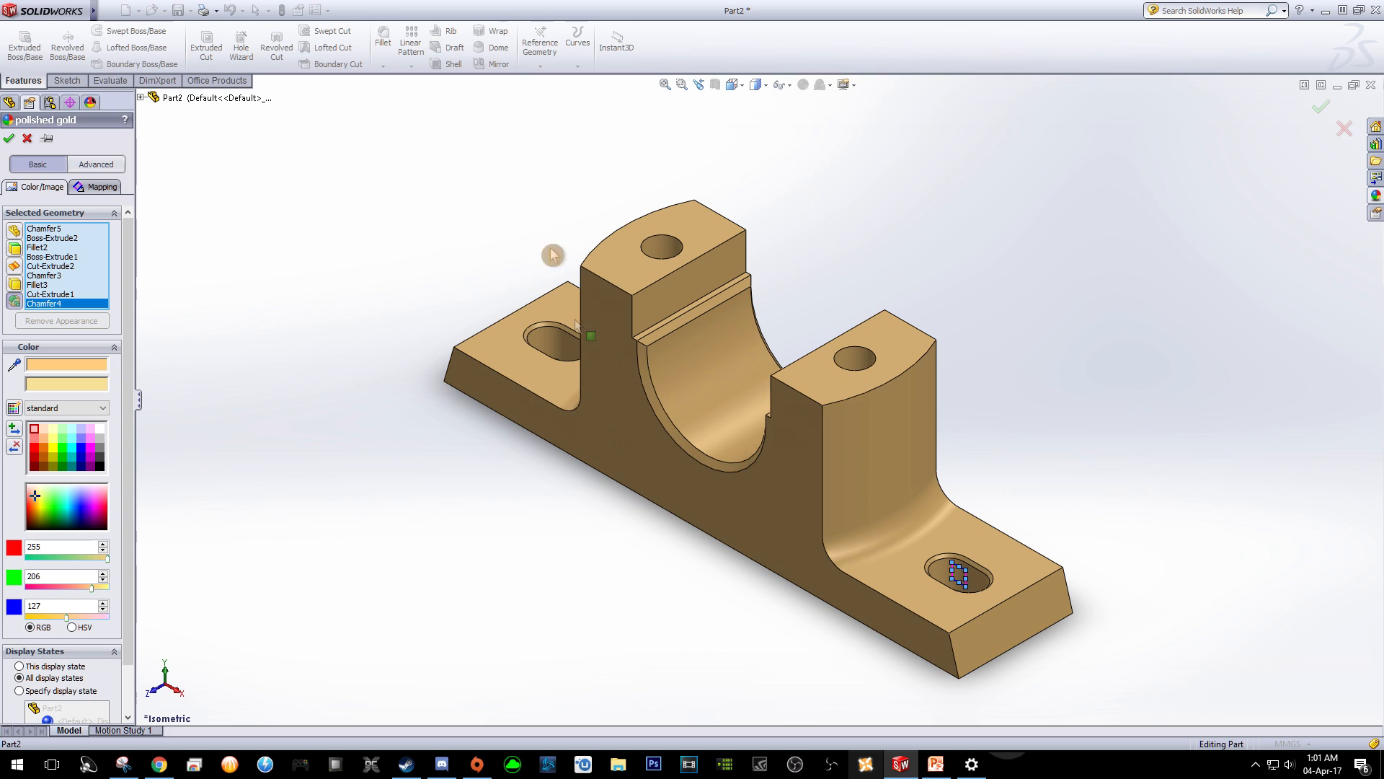
click(1345, 130)
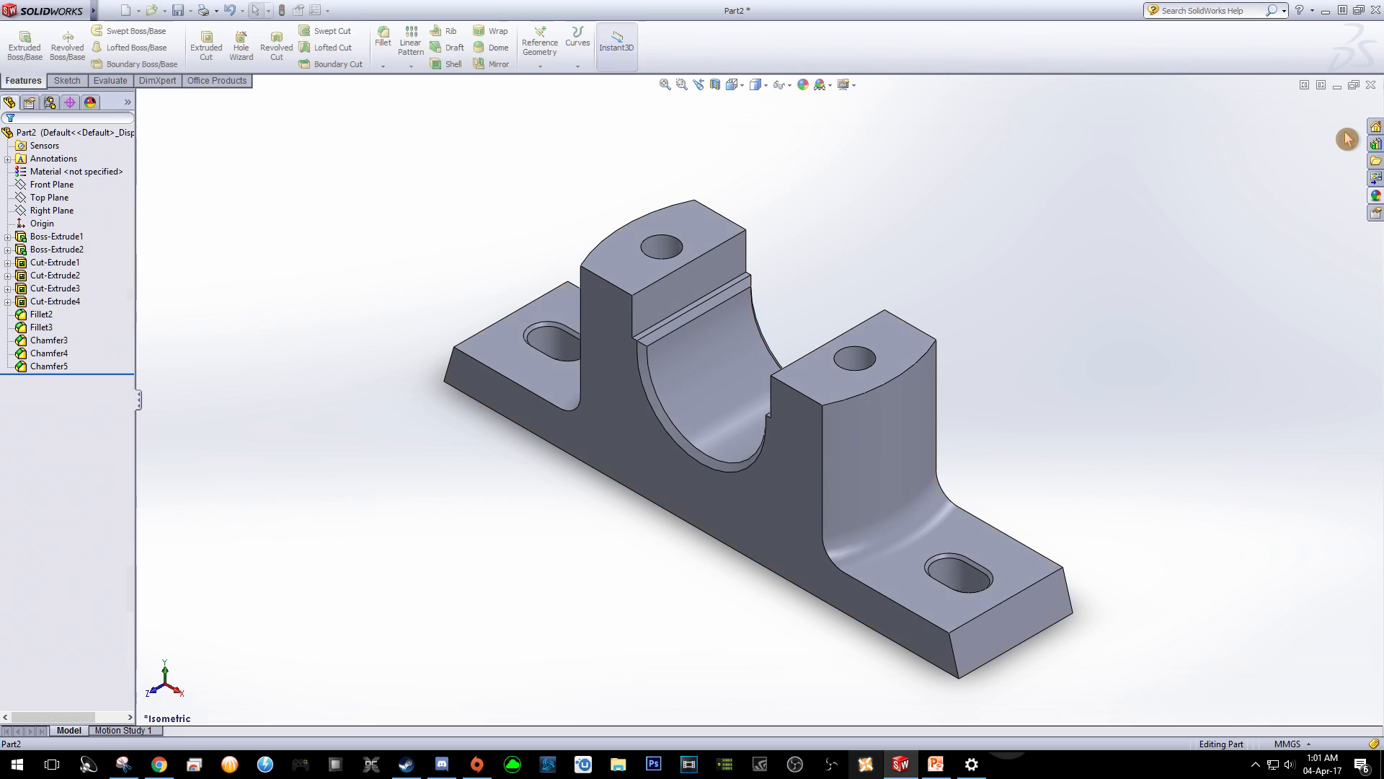
Start editing the whole part's appearance and try the polished aluminum and brushed aluminum finishes on it.
click(805, 87)
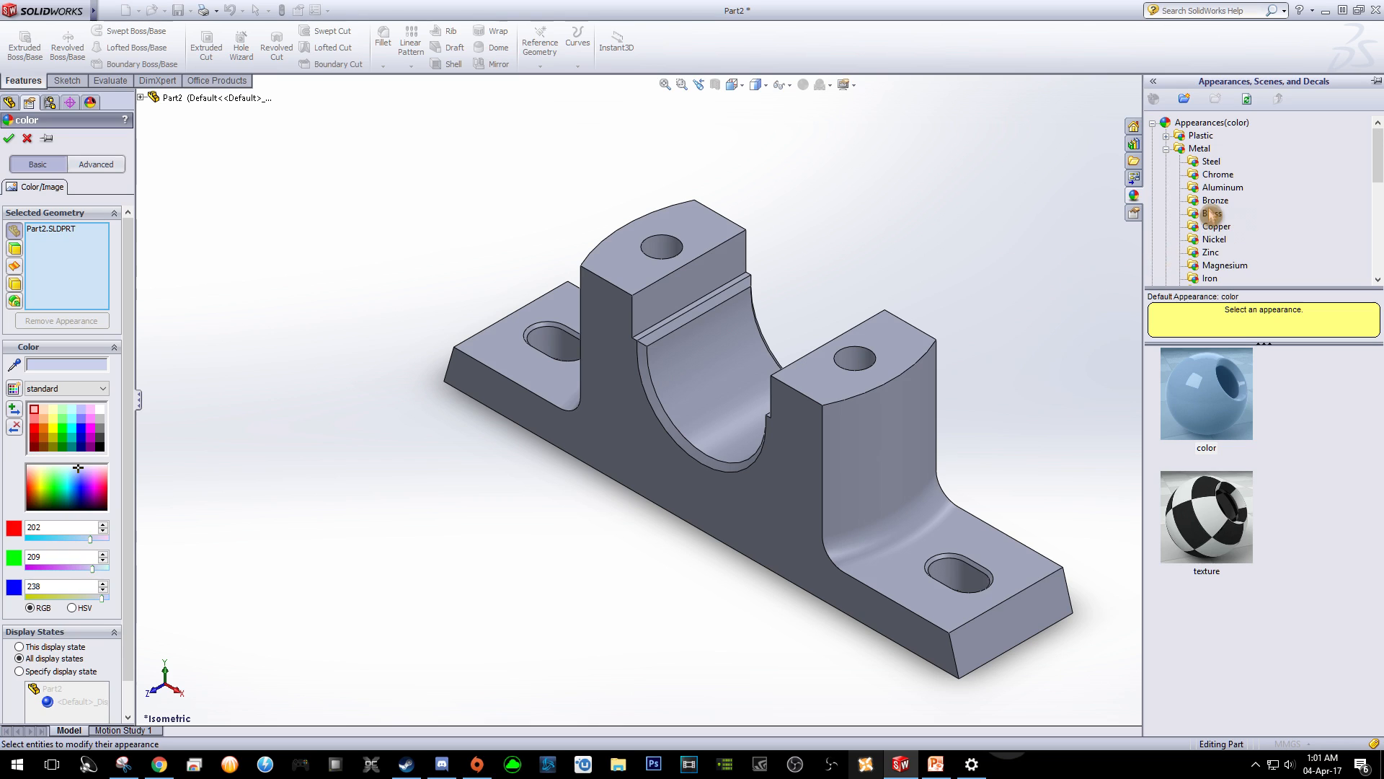
click(1222, 188)
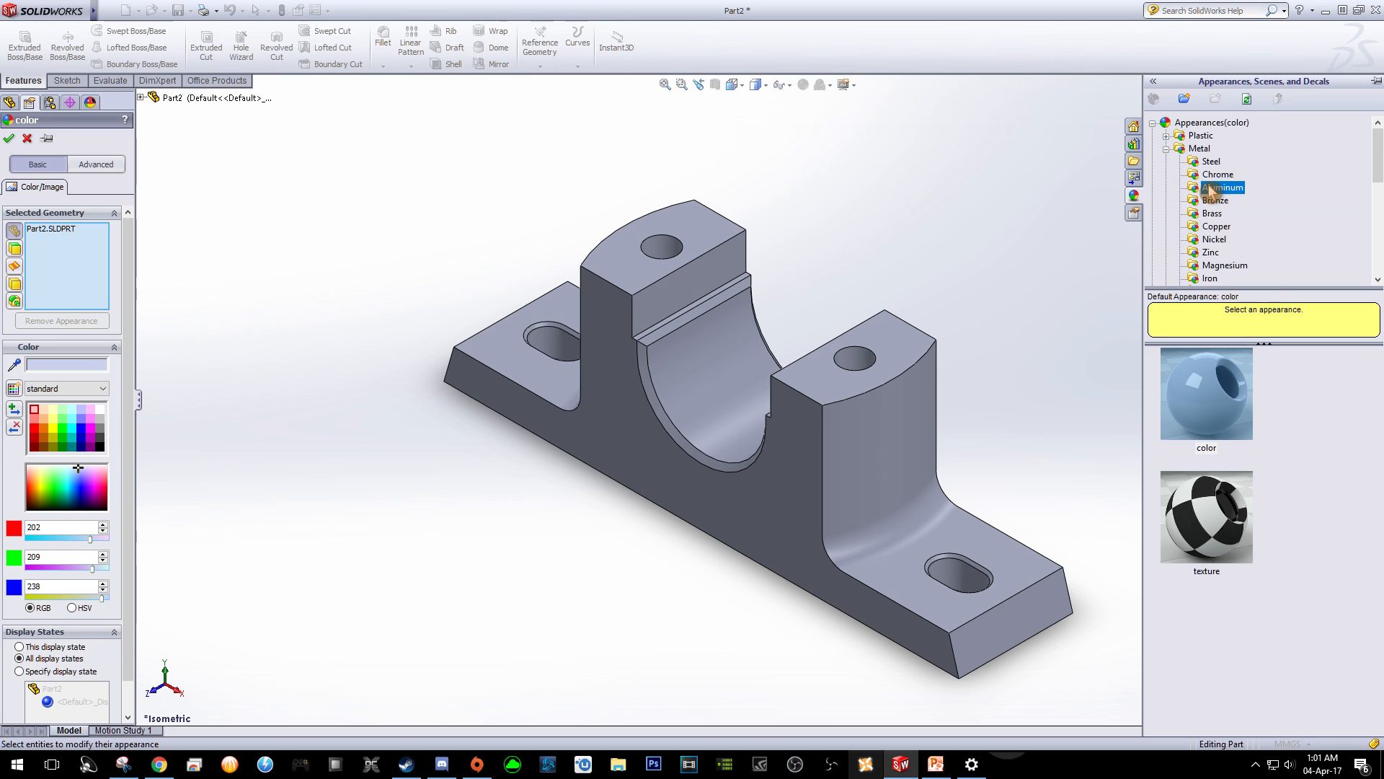
click(1203, 408)
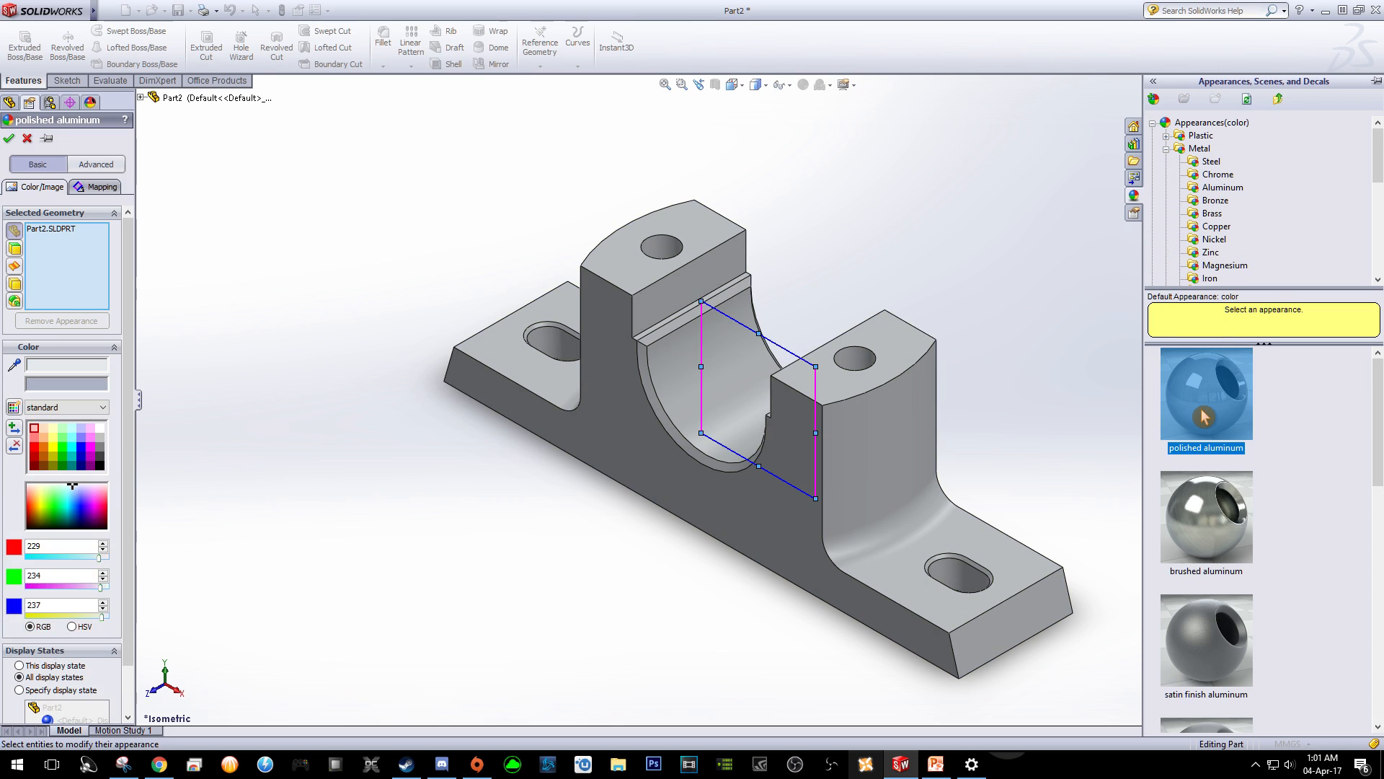
click(1202, 509)
scroll(1202, 510, down, 3)
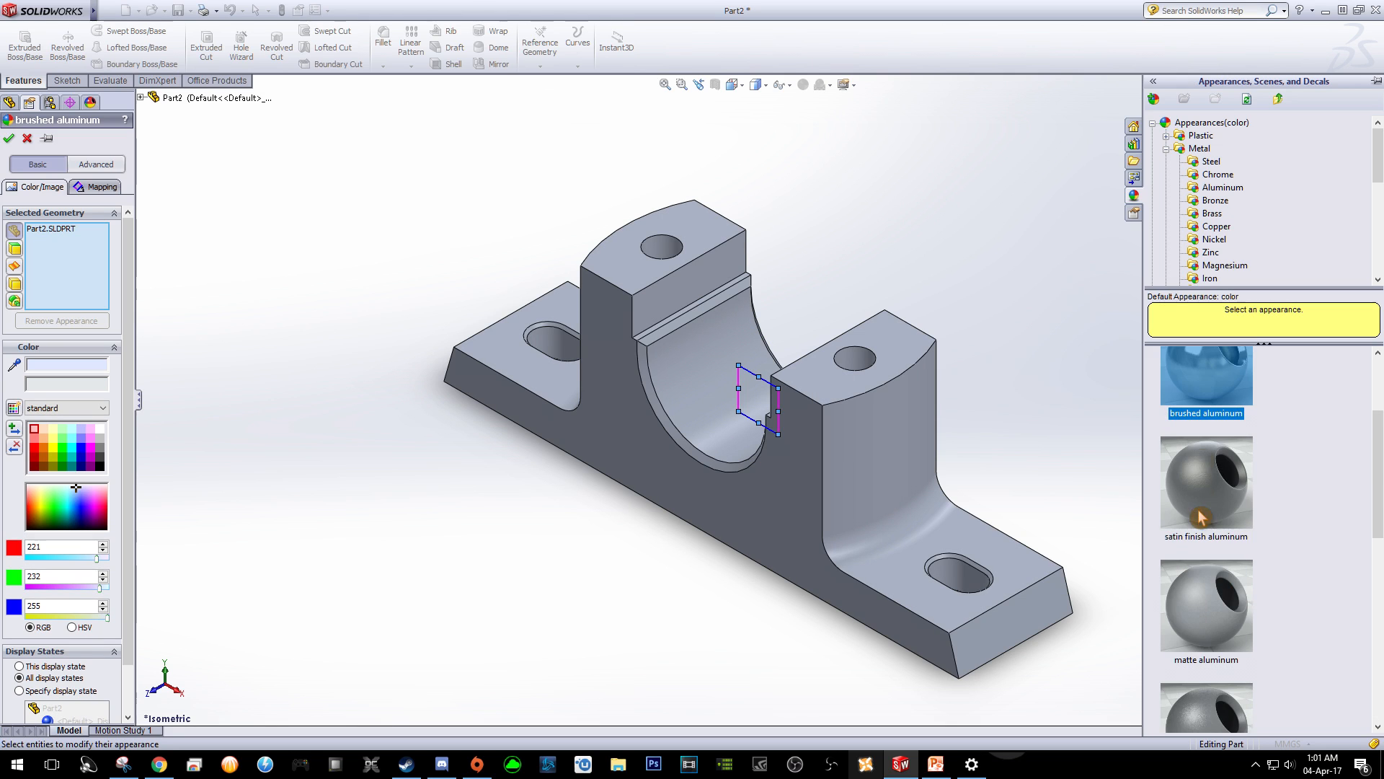
Try the plain, shiny and brushed galvanized metal appearances on the whole part.
scroll(1212, 215, down, 1)
scroll(1226, 238, down, 1)
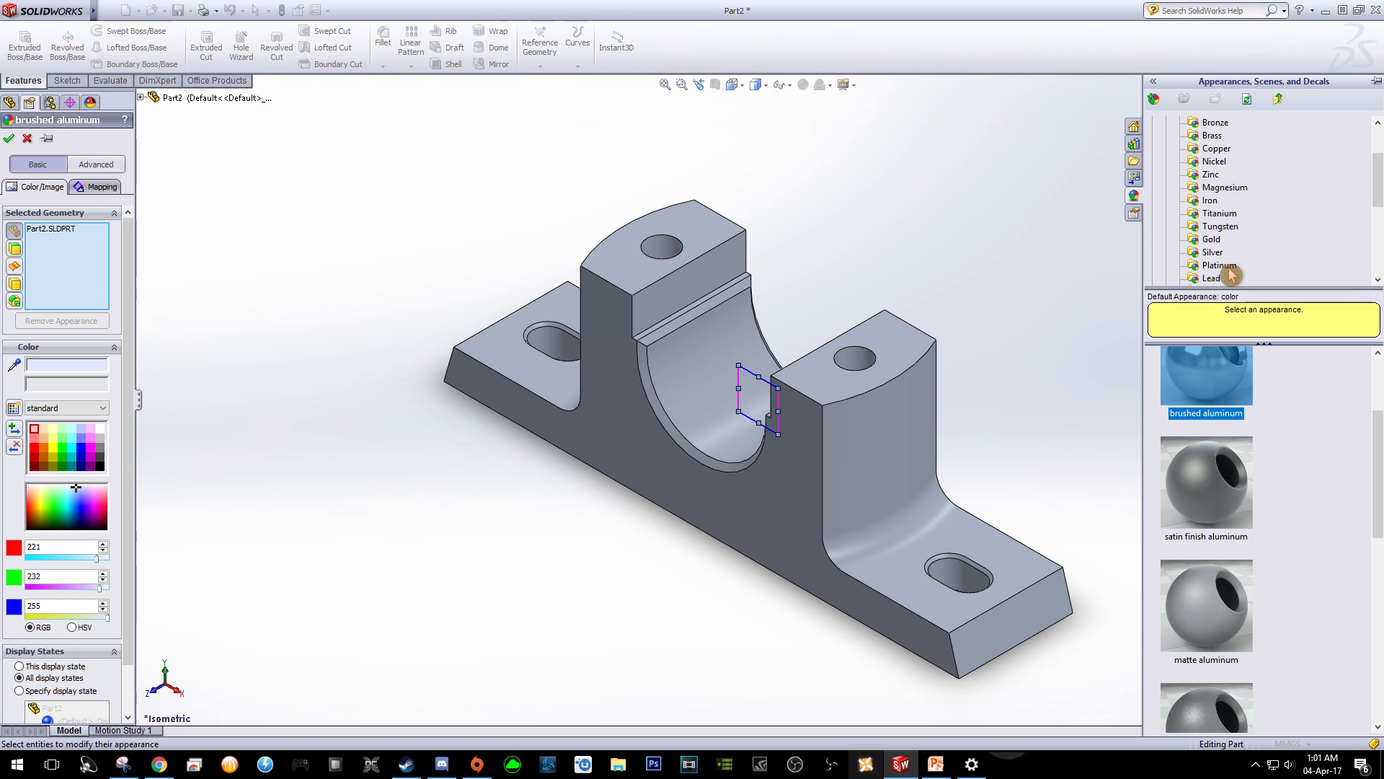
click(1227, 266)
scroll(1225, 269, down, 1)
click(1223, 252)
click(1201, 405)
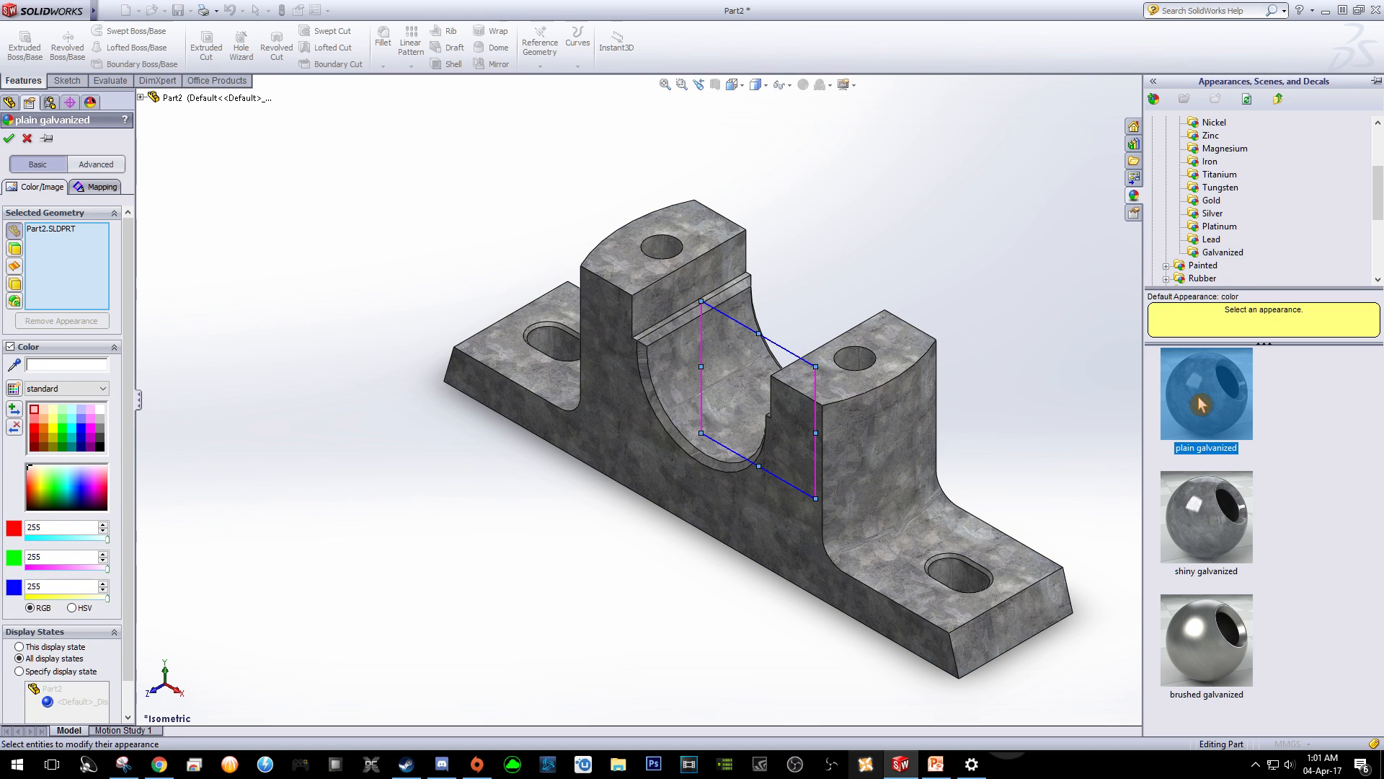
click(1181, 503)
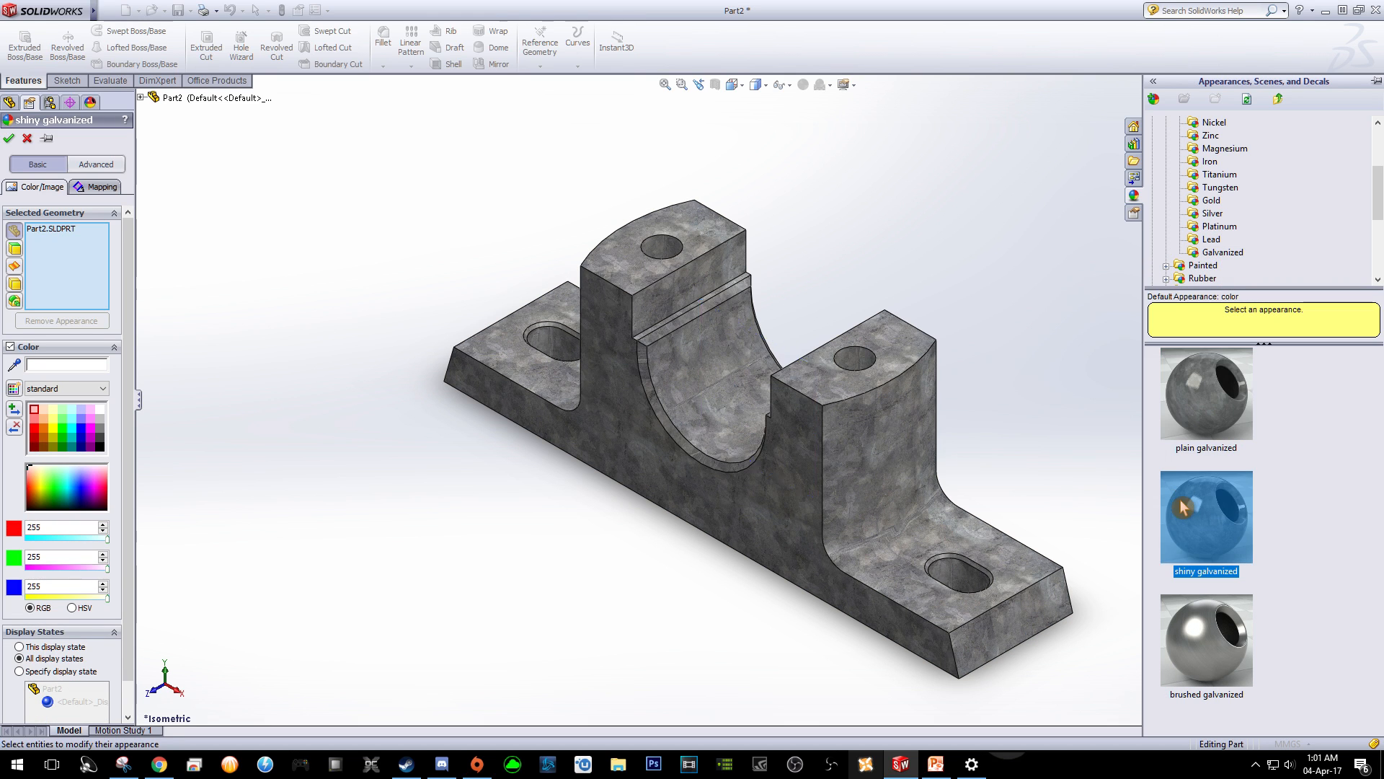
click(1191, 642)
Try the grey cotton and canvas cloth appearances from the fabrics on the whole part.
scroll(1205, 192, up, 3)
click(1167, 148)
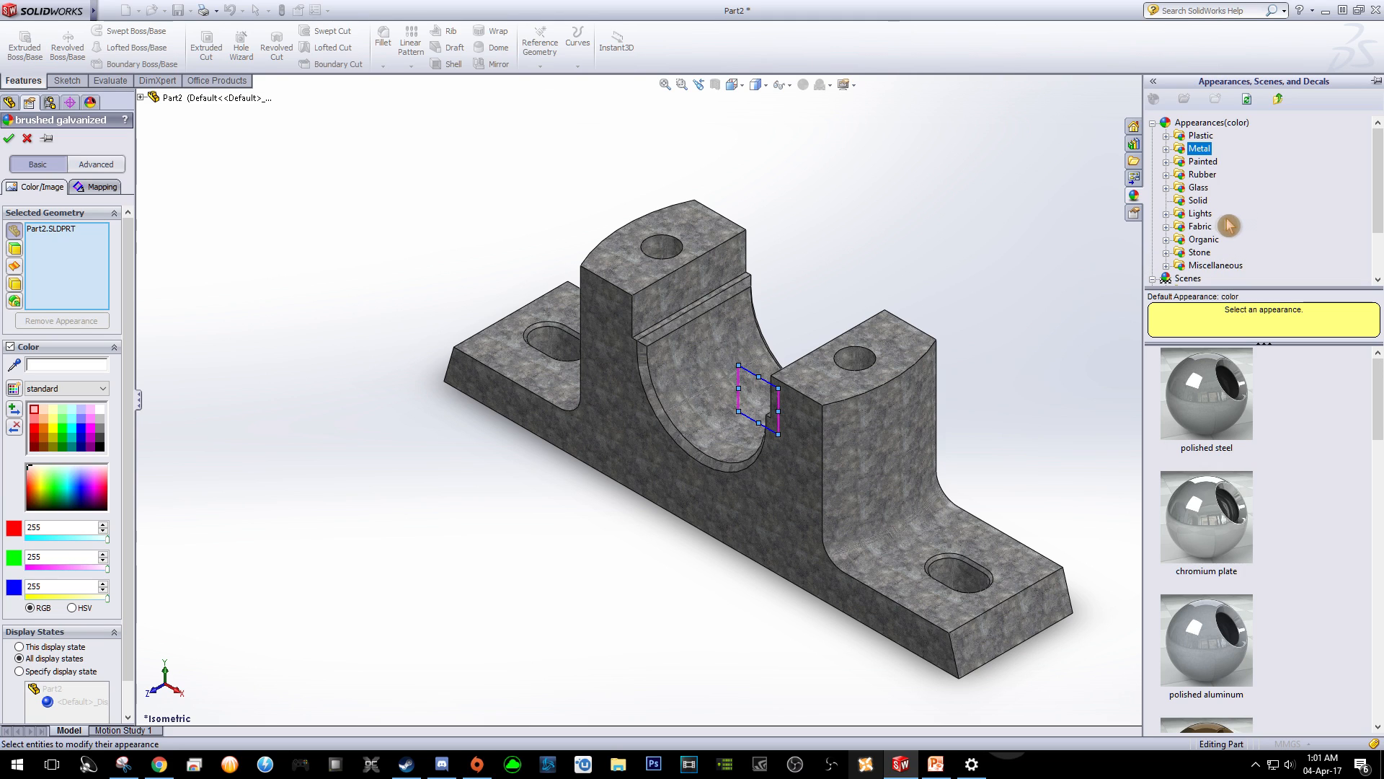
click(1166, 226)
click(1198, 240)
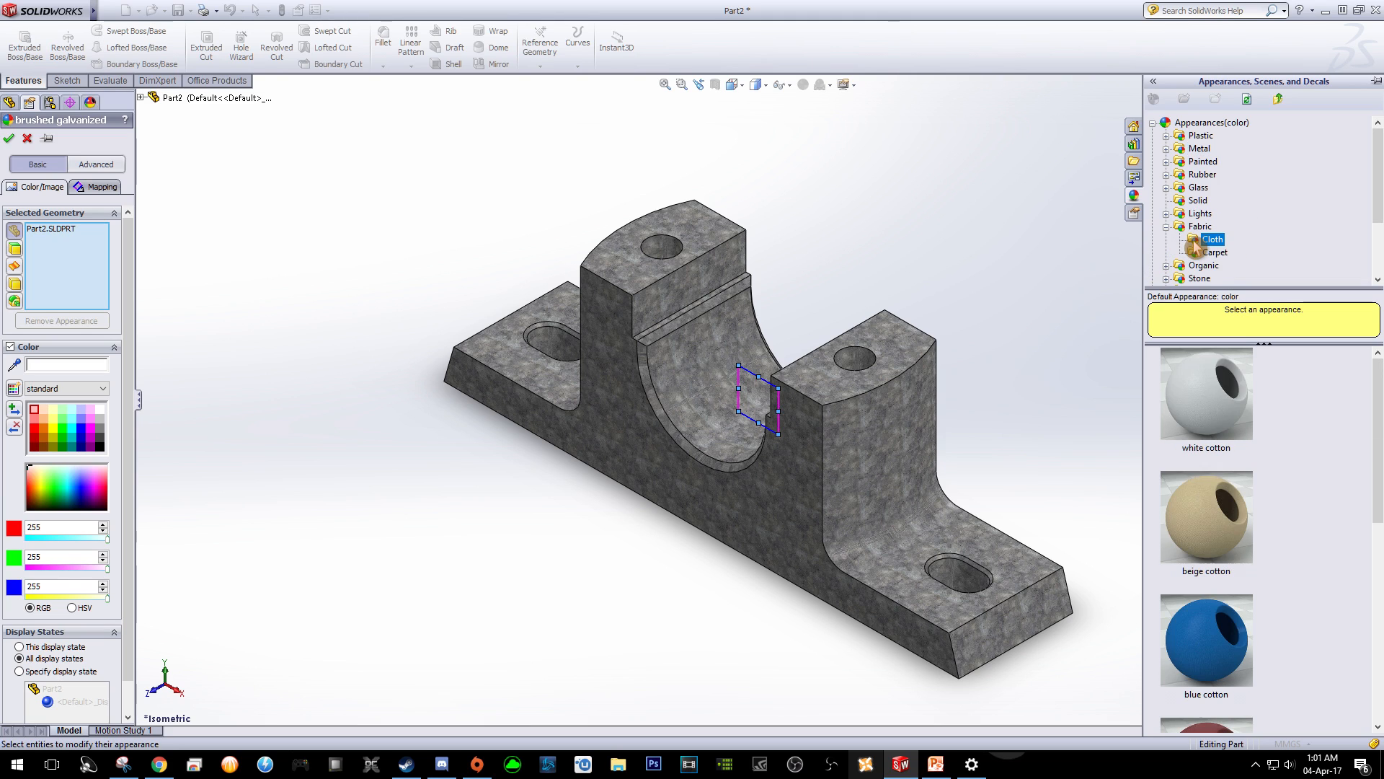
scroll(1207, 525, down, 3)
click(1206, 526)
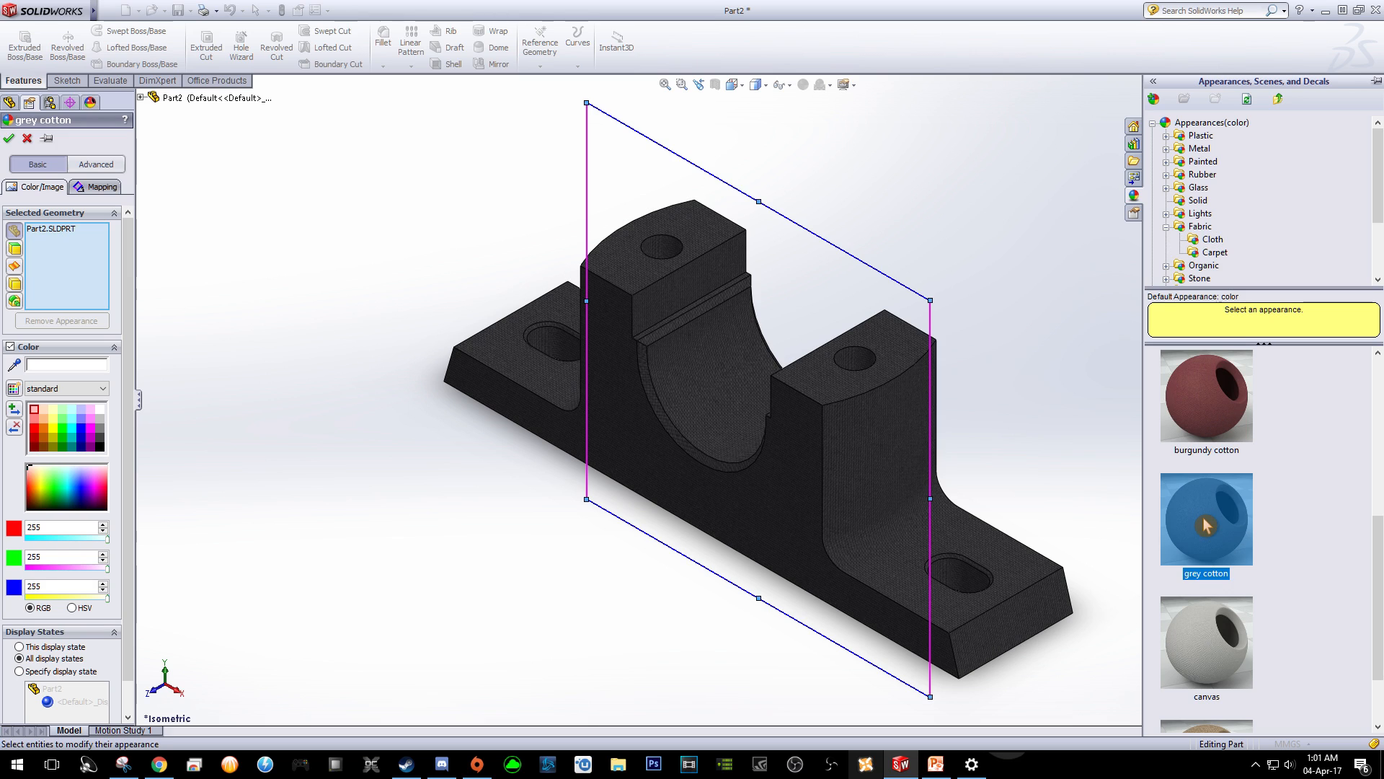
scroll(1212, 526, down, 3)
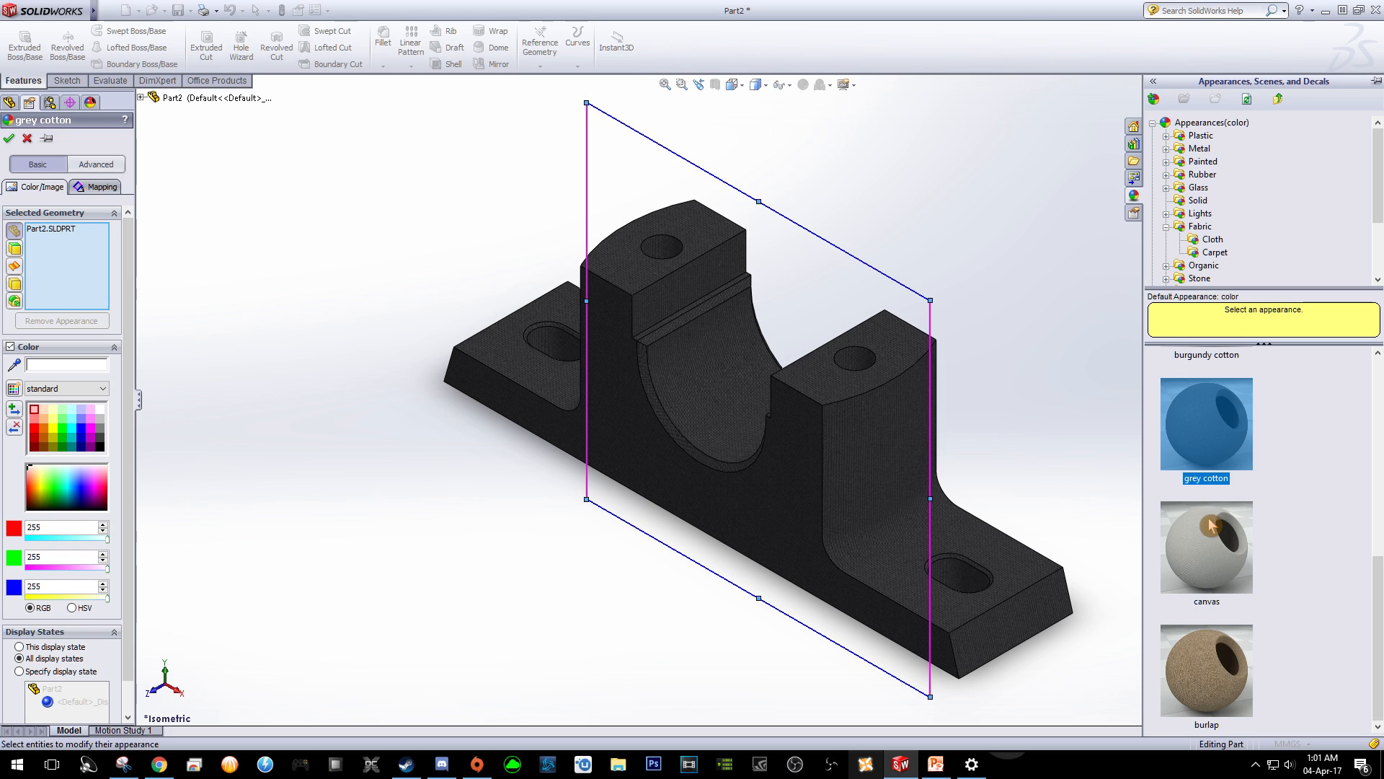
click(1201, 586)
drag(1200, 586, 783, 390)
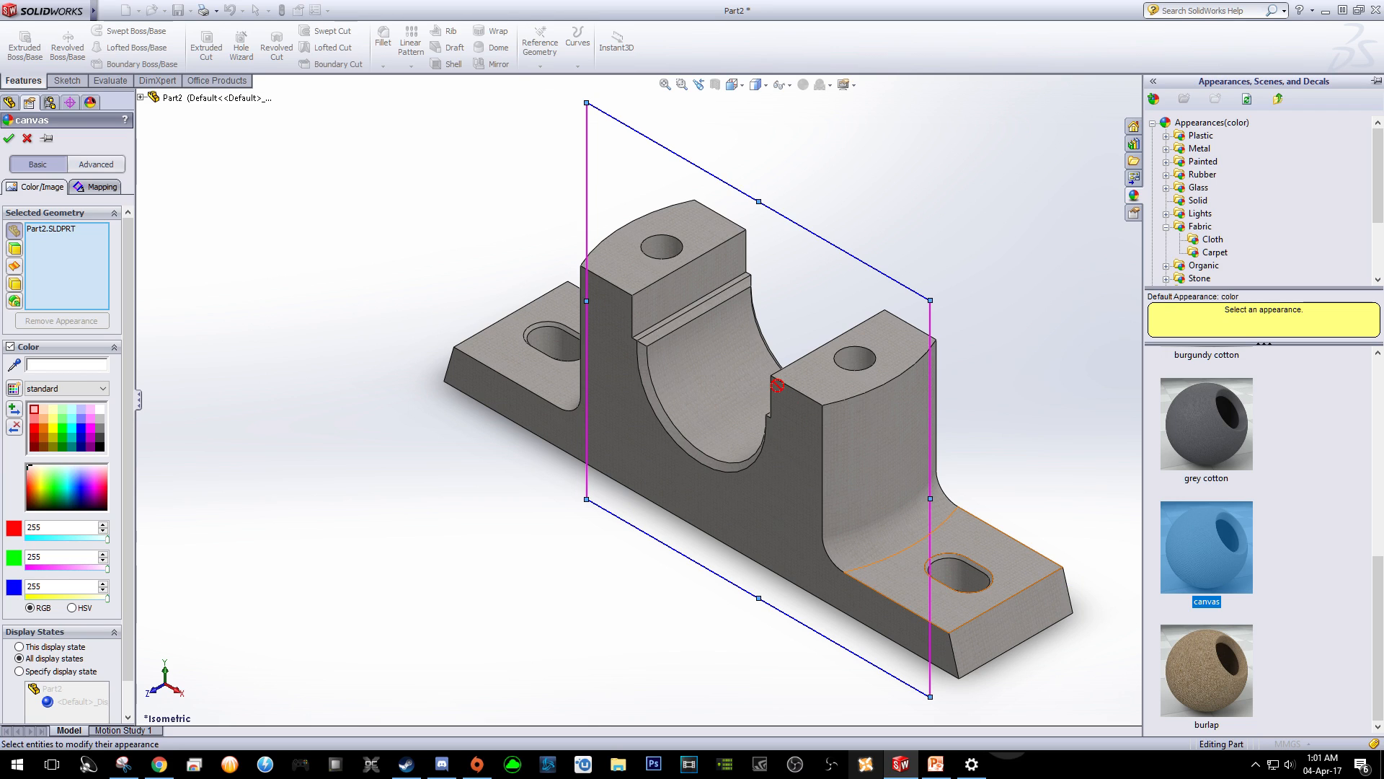
click(1166, 227)
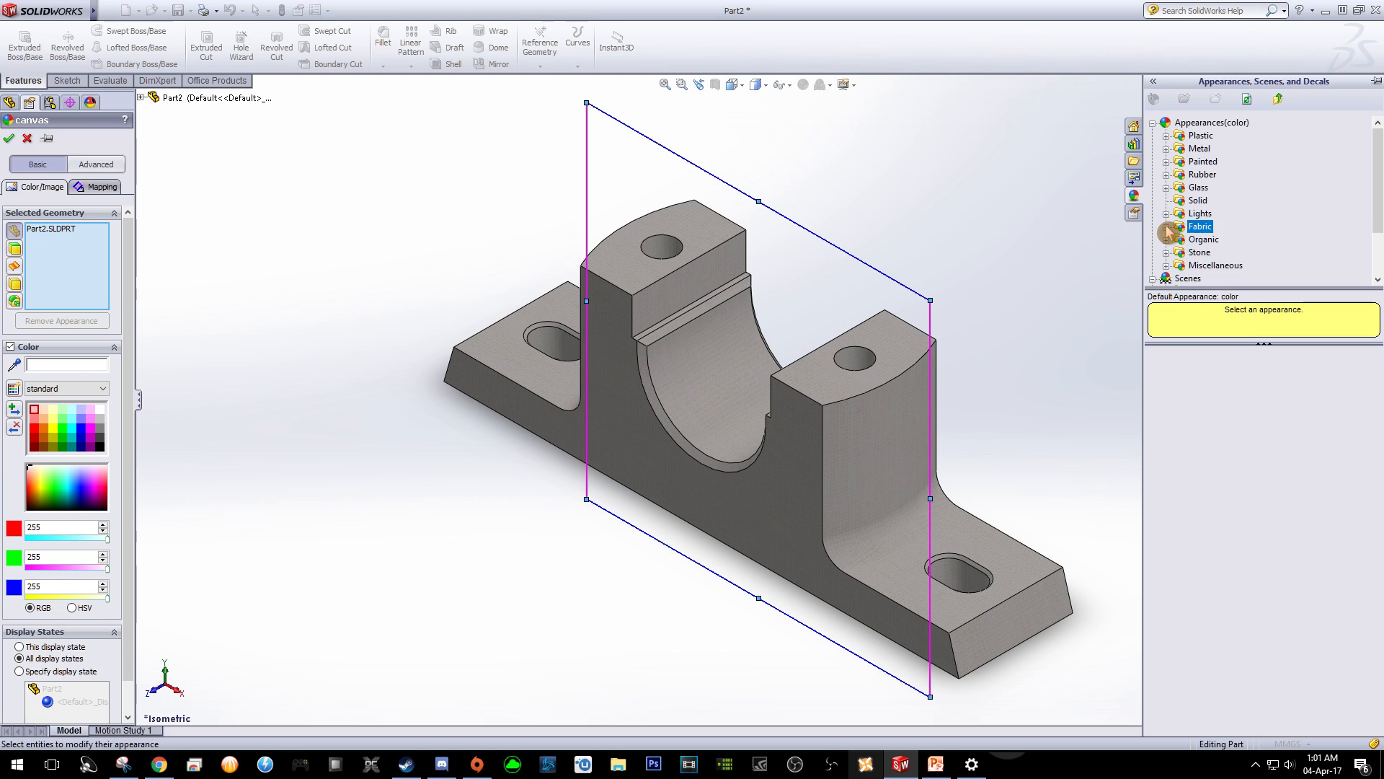
Try the sandblasted, cast and matte iron appearances from the metals on the whole part.
click(1166, 148)
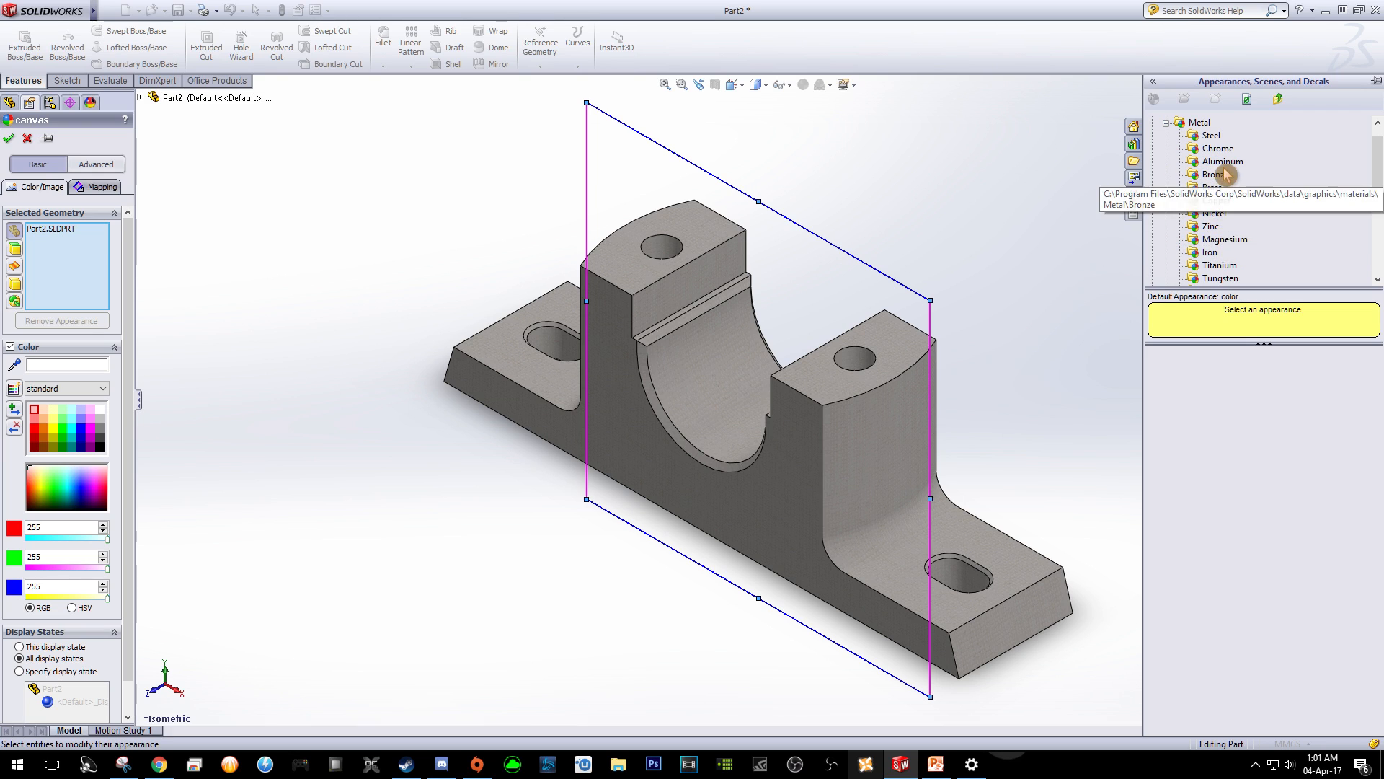
scroll(1219, 229, down, 1)
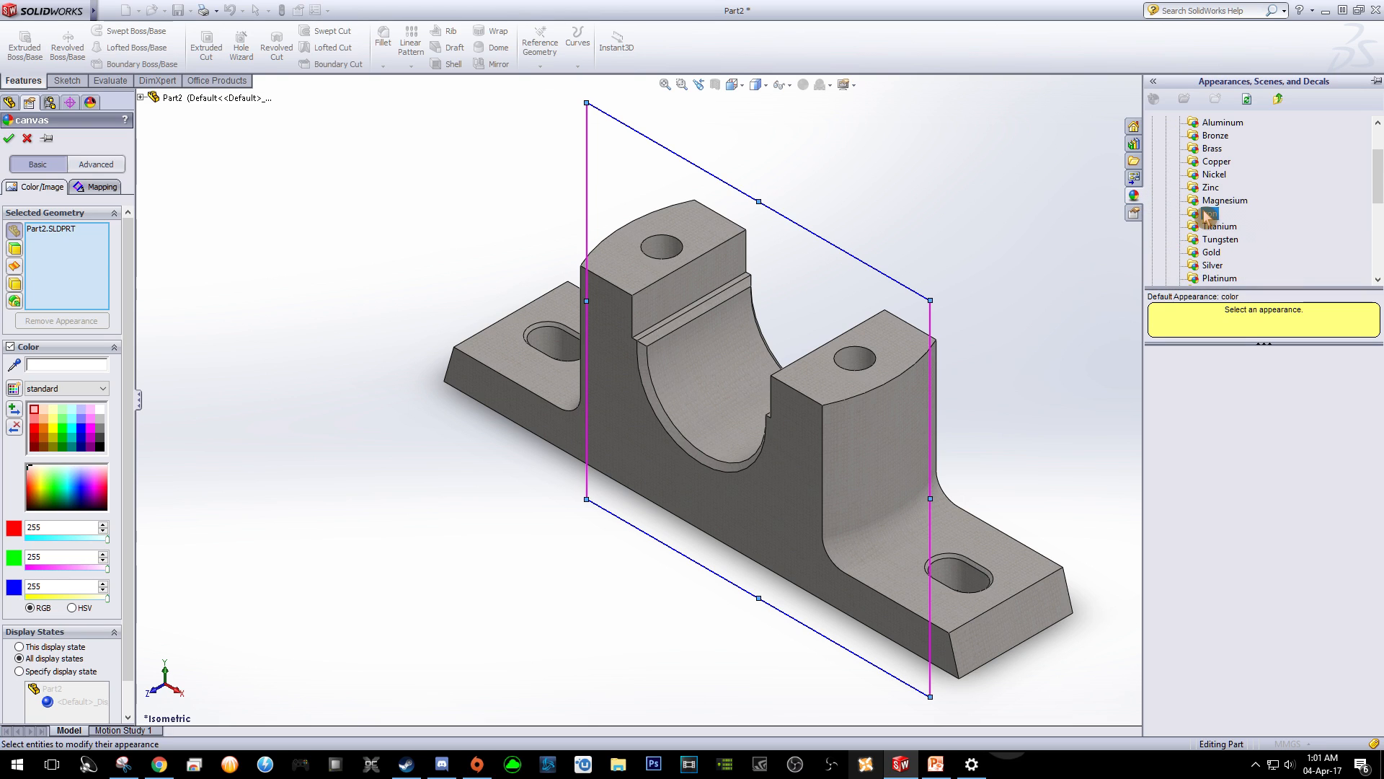
click(1210, 213)
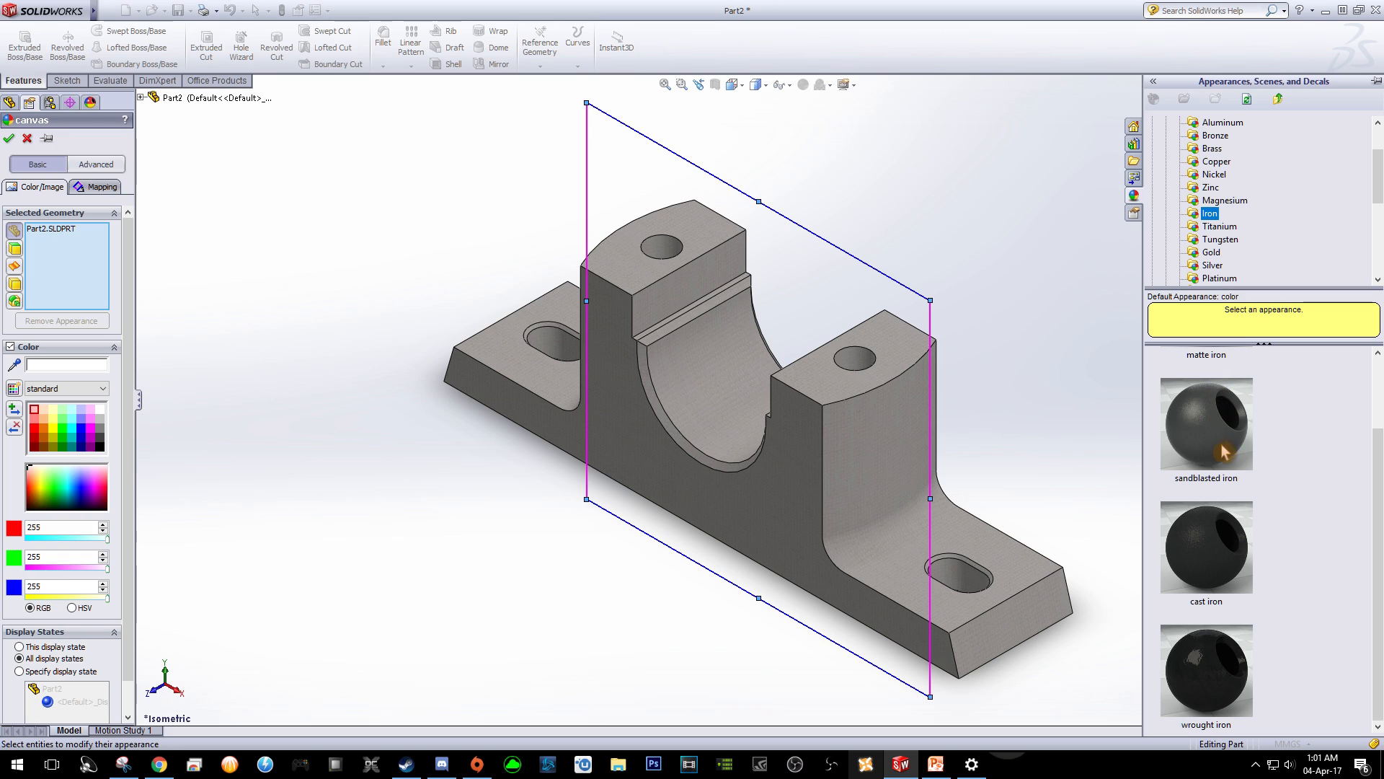
click(1226, 452)
click(1218, 542)
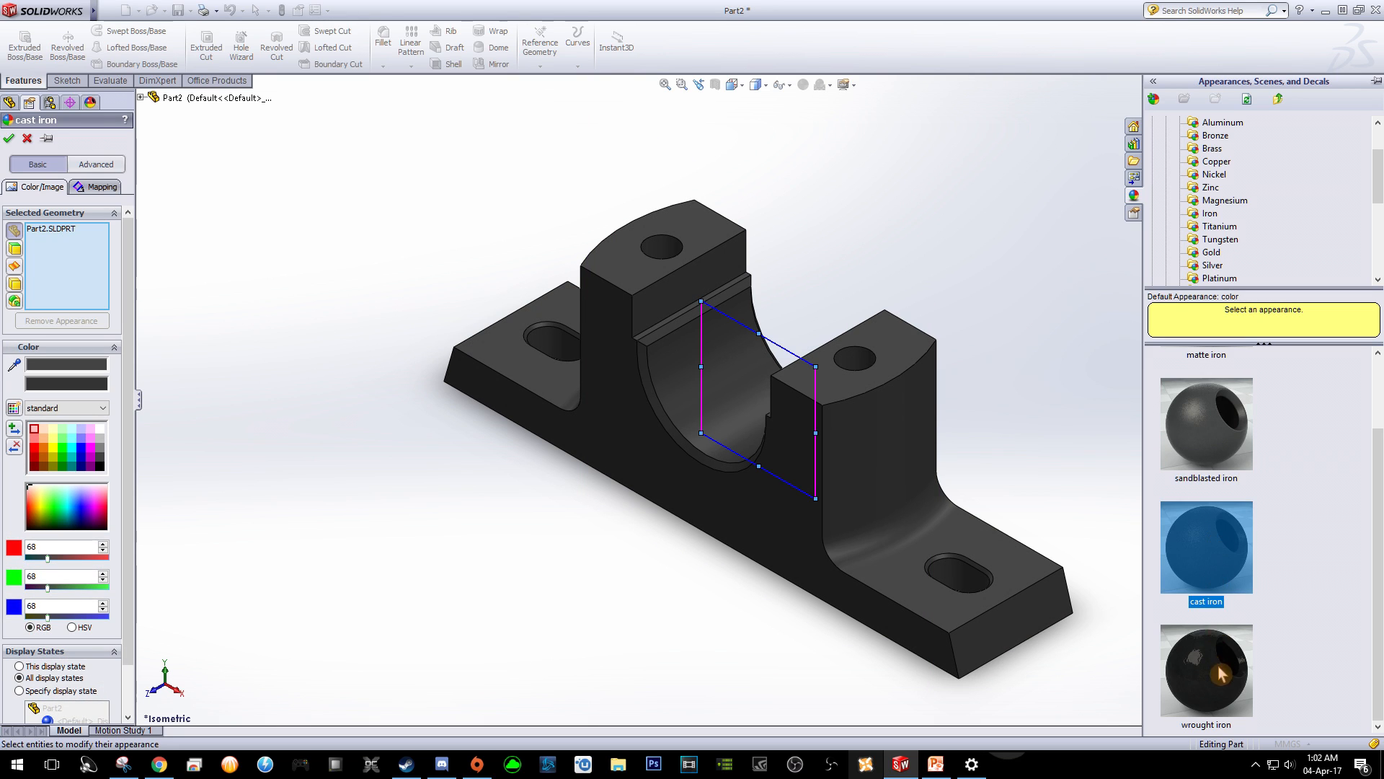
scroll(1219, 649, up, 1)
click(1224, 429)
scroll(1235, 172, up, 1)
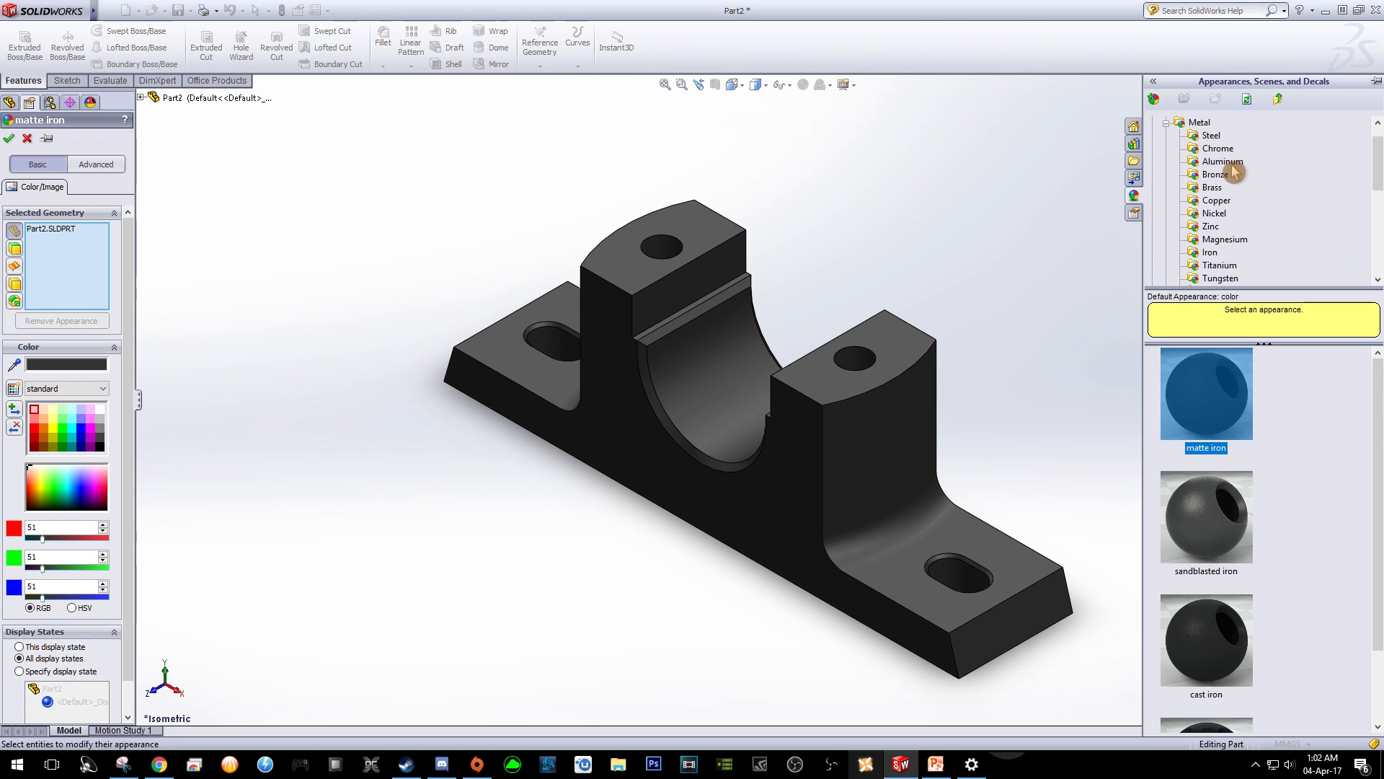
Try the steel appearances on the whole part, including sandblasted, burnished and chain link steel.
click(1211, 136)
click(1203, 393)
click(1193, 538)
scroll(1194, 537, down, 3)
click(1193, 538)
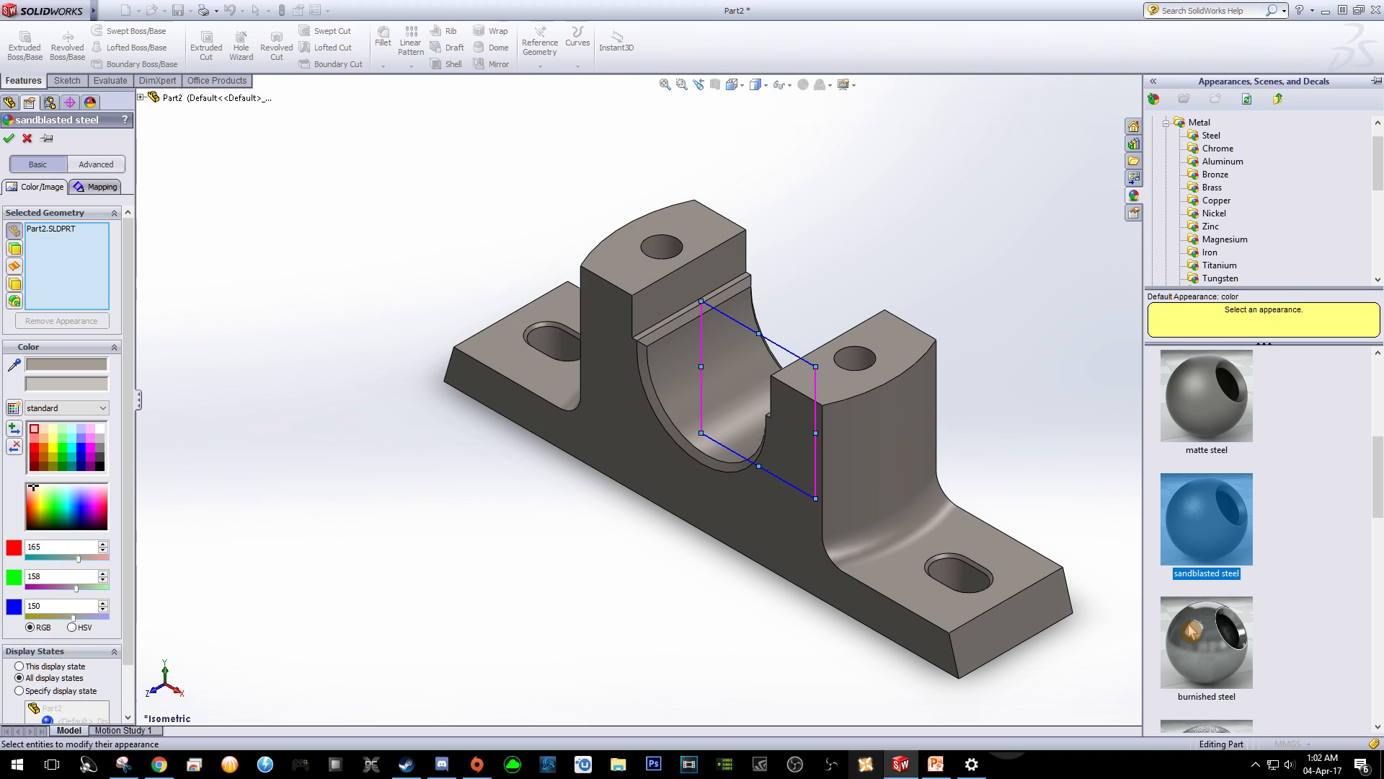
click(1191, 632)
scroll(1193, 620, down, 3)
click(1195, 581)
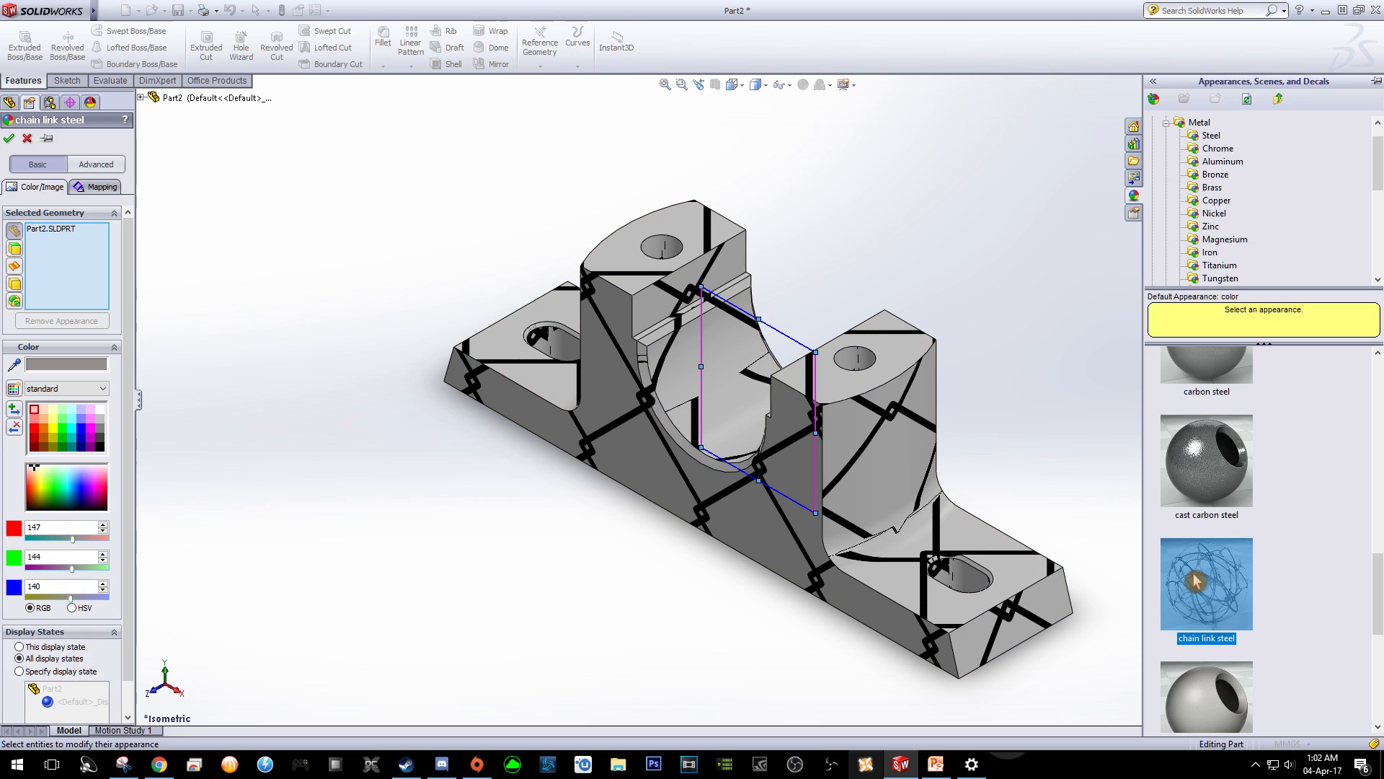
Try the stainless steel knurled finish, apply wrought steel to the whole part instead, and accept the appearance.
scroll(1201, 575, down, 3)
click(1215, 565)
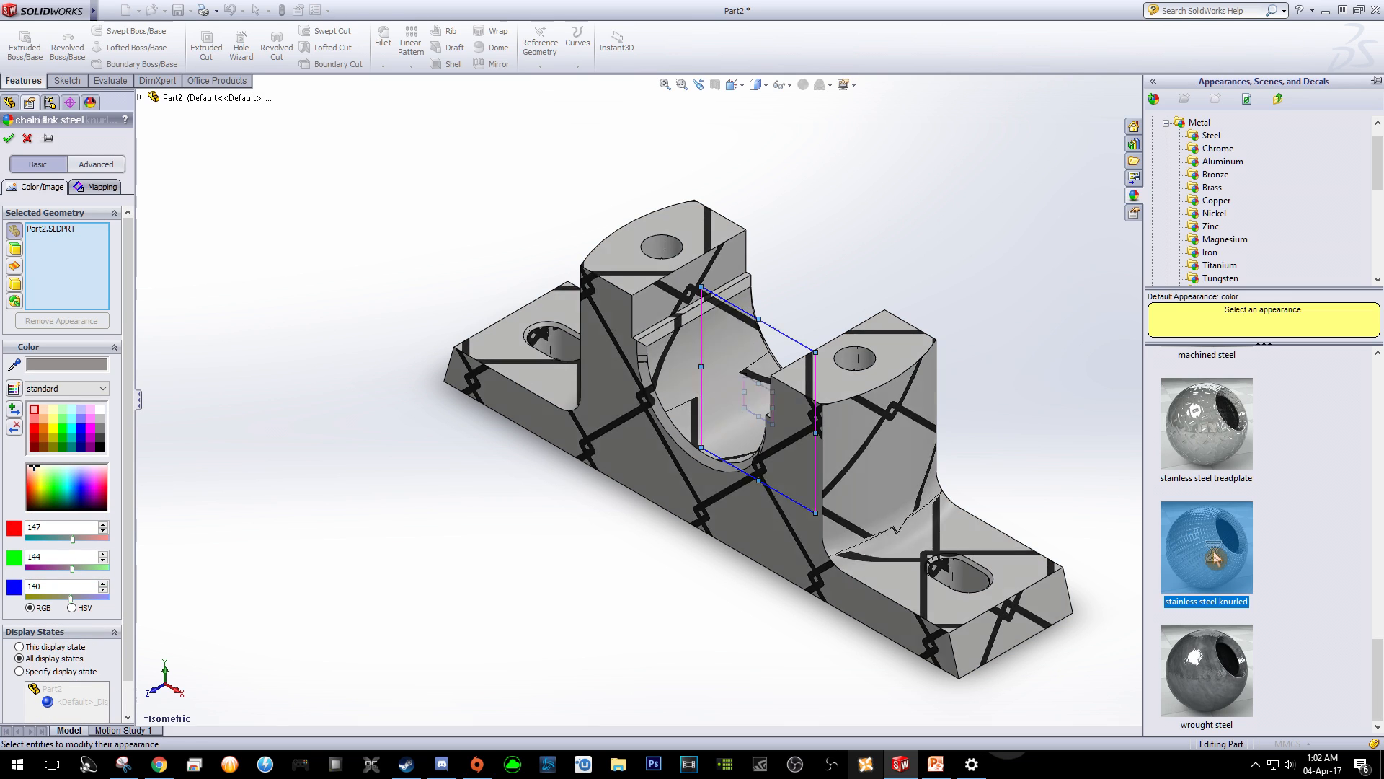
click(1209, 658)
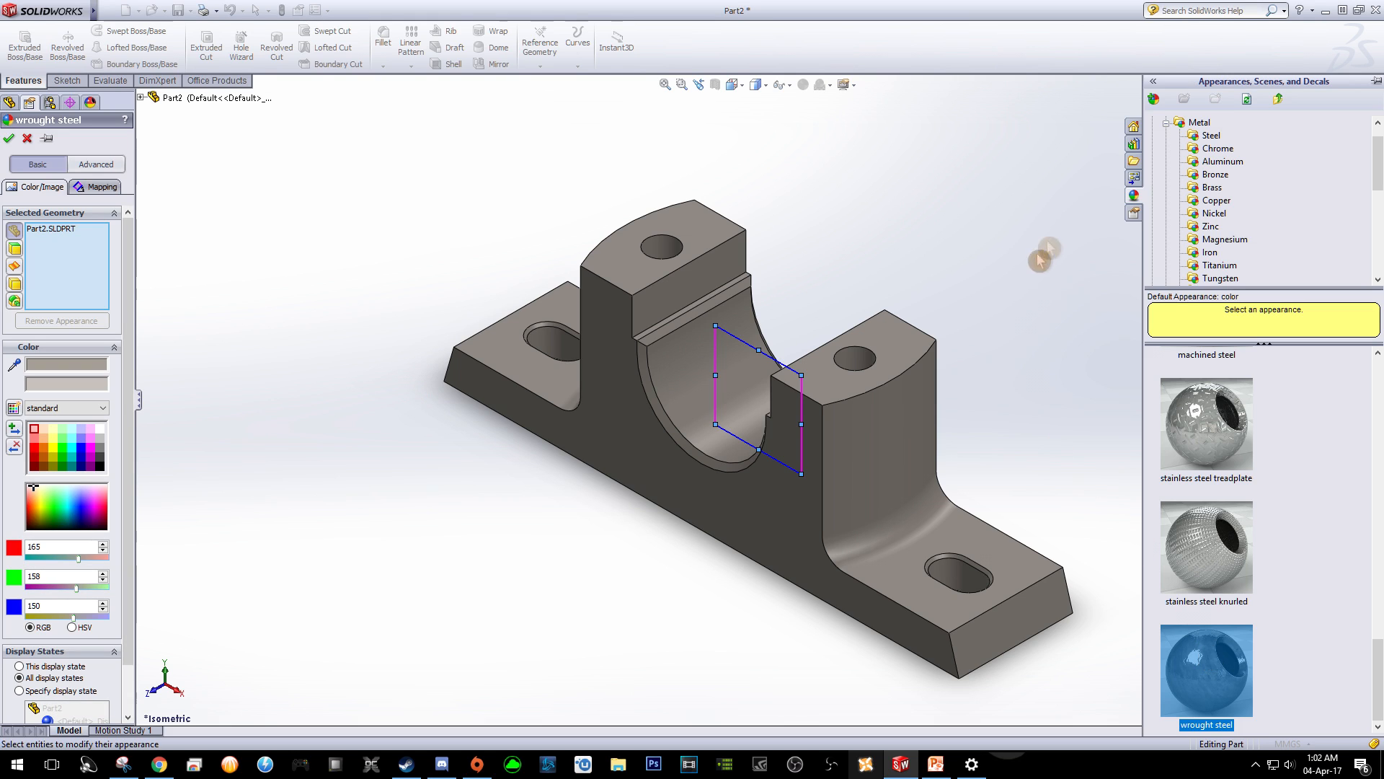
click(13, 140)
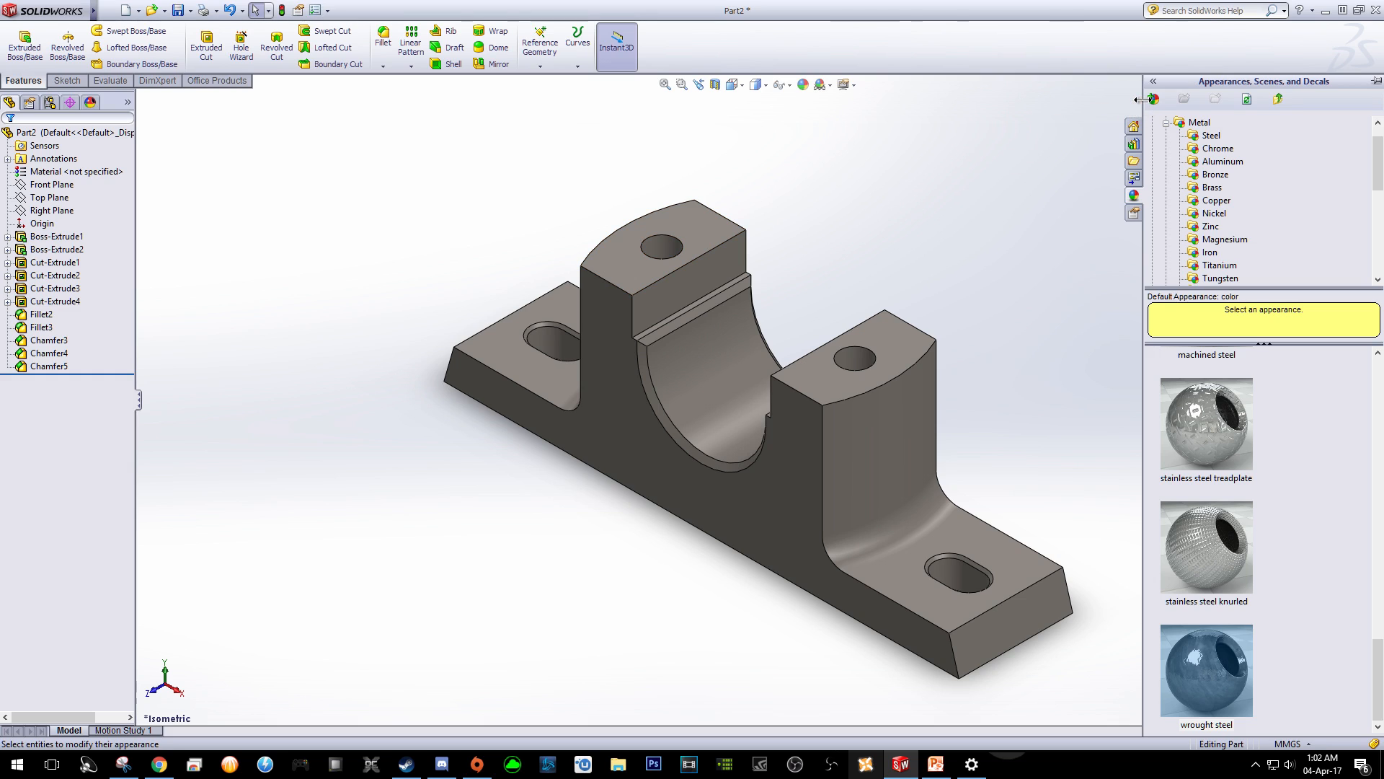